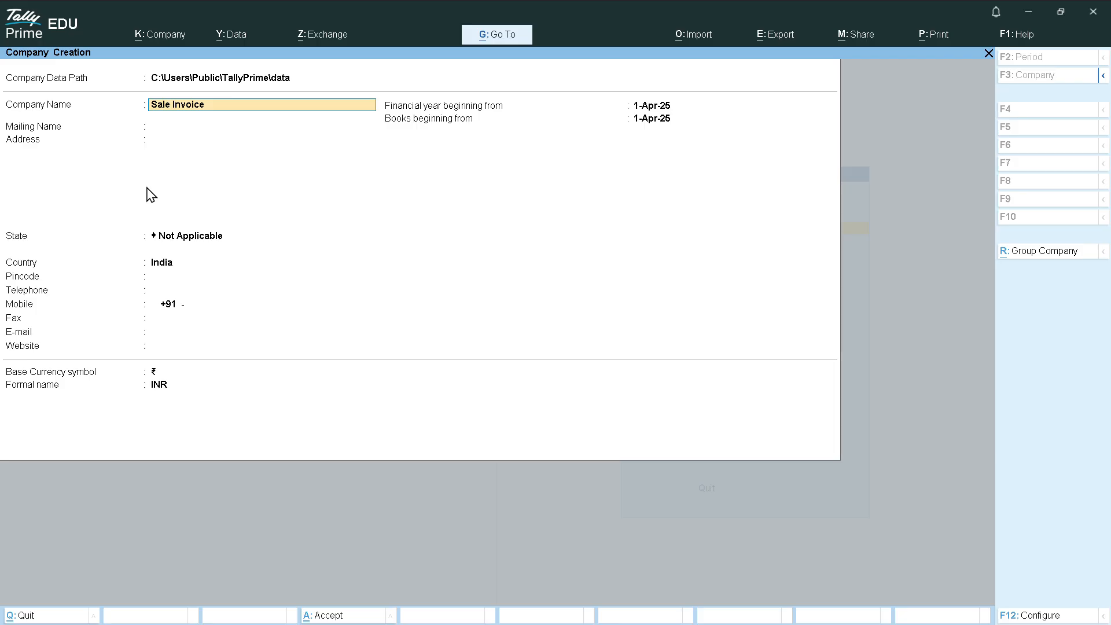
Give the company address Gurgaon and state Haryana
key("Return")
key("Return")
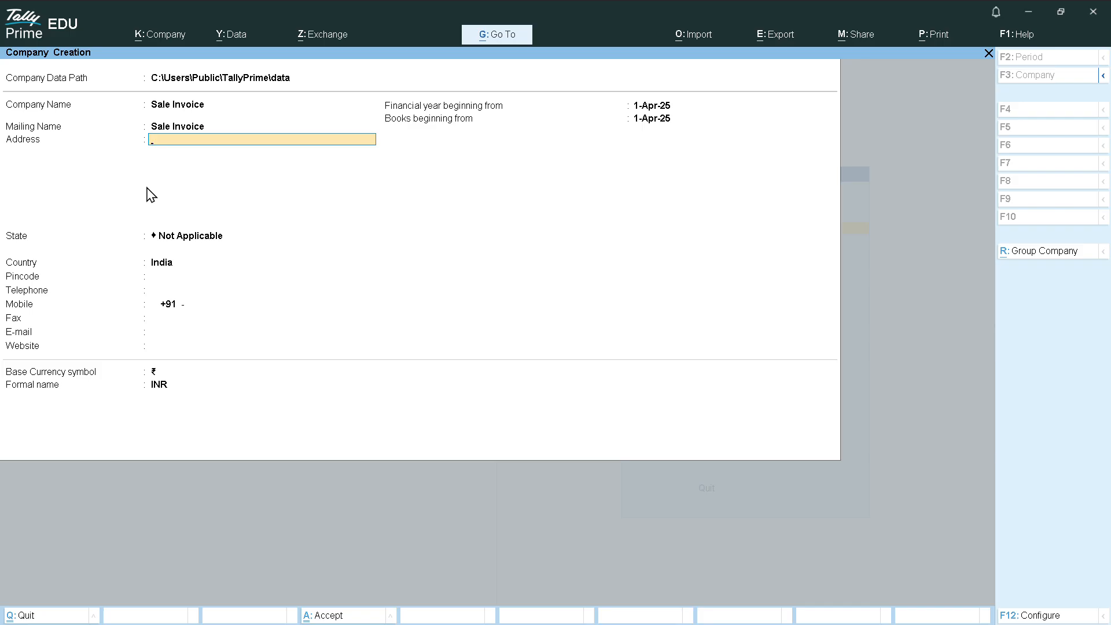
type("Gurgaon")
key("Return")
key("Return")
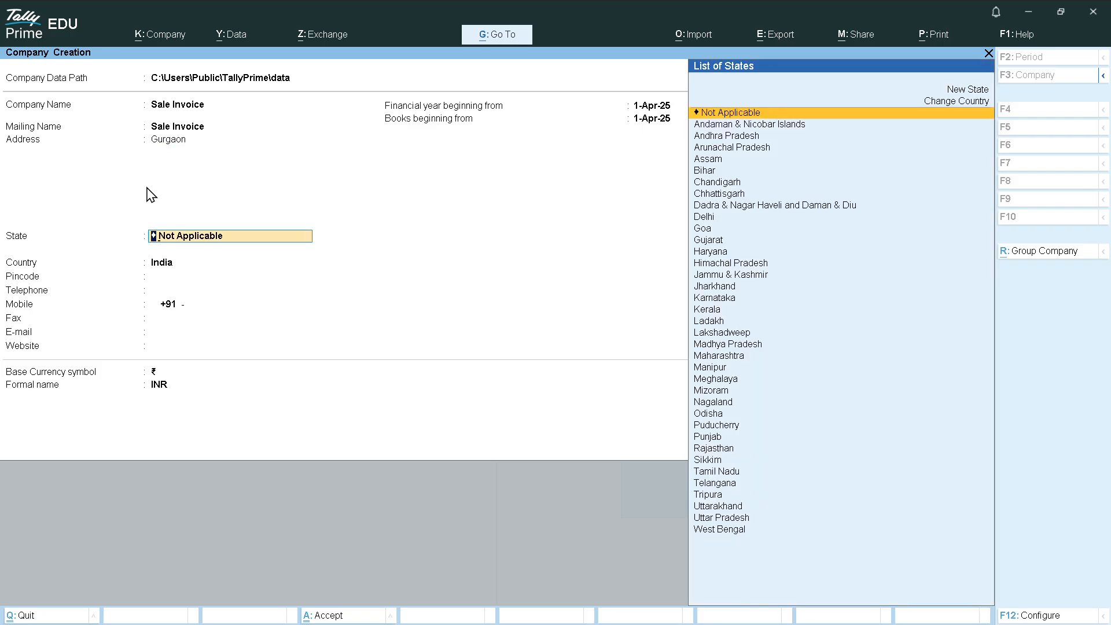
type("Har")
key("Return")
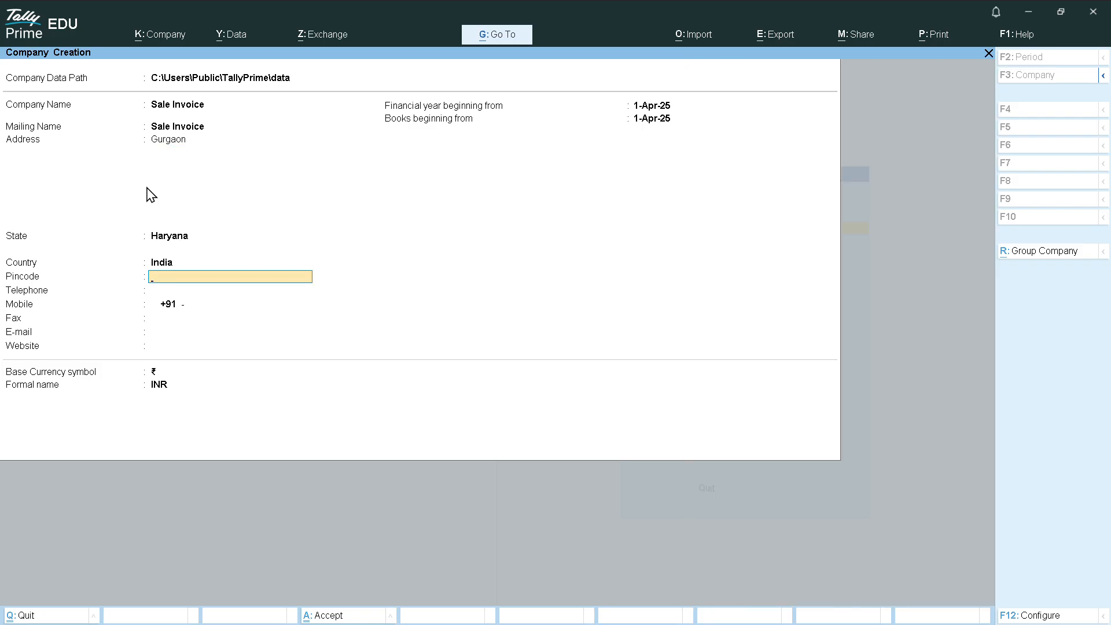
Enter pincode 122016 and the mobile number, then accept the new company
key("BackSpace")
key("BackSpace")
key("Return")
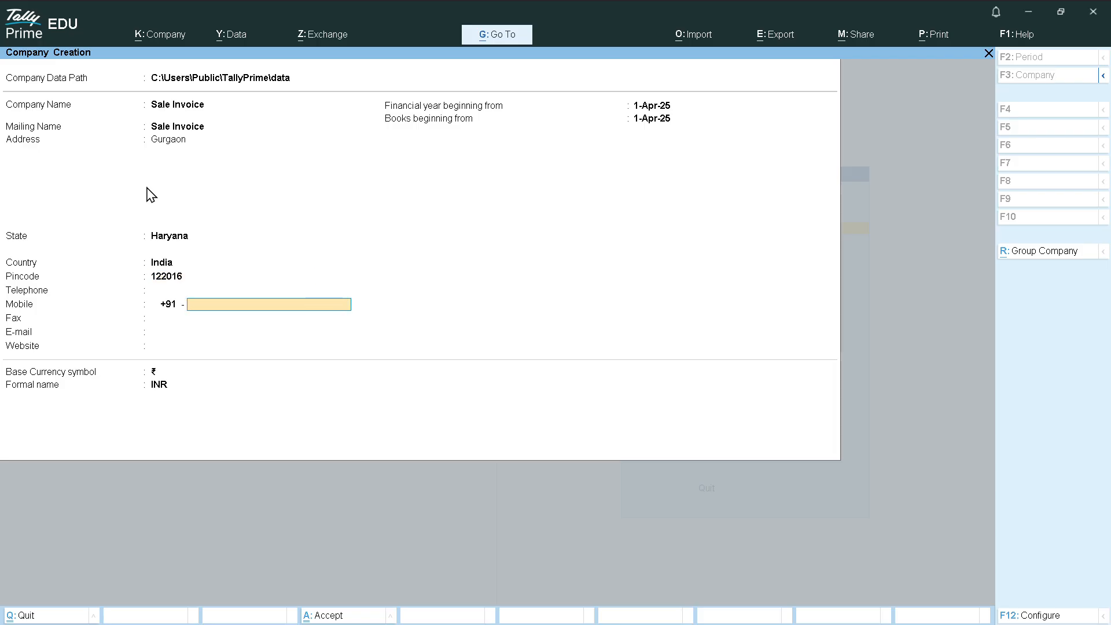
key("Return")
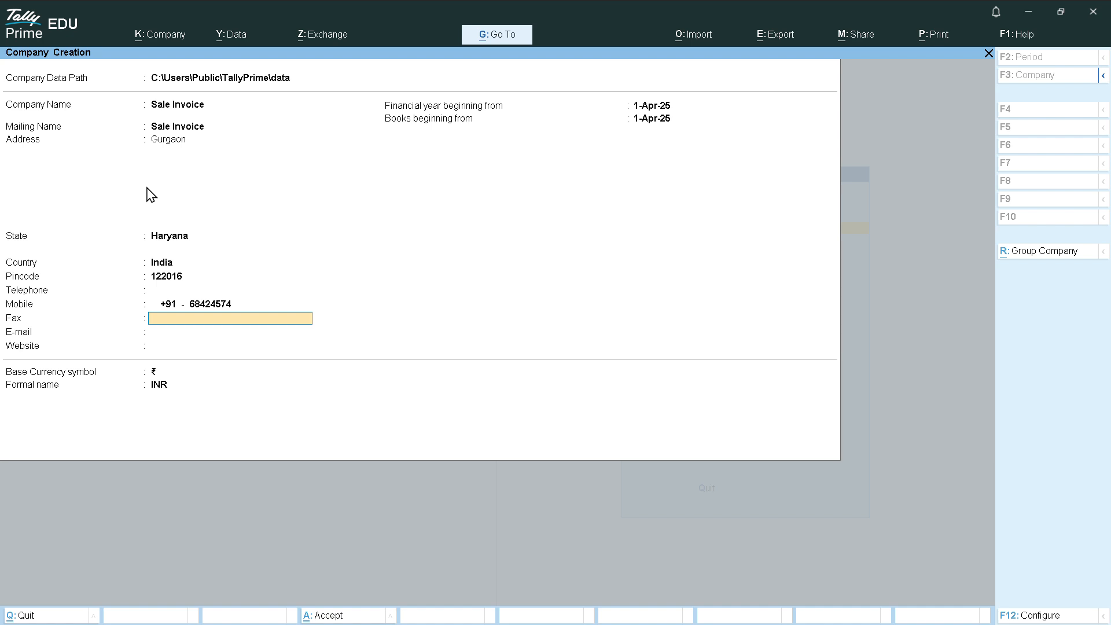
key("Return")
key("Return")
key("Return")
key("Return")
key("Return")
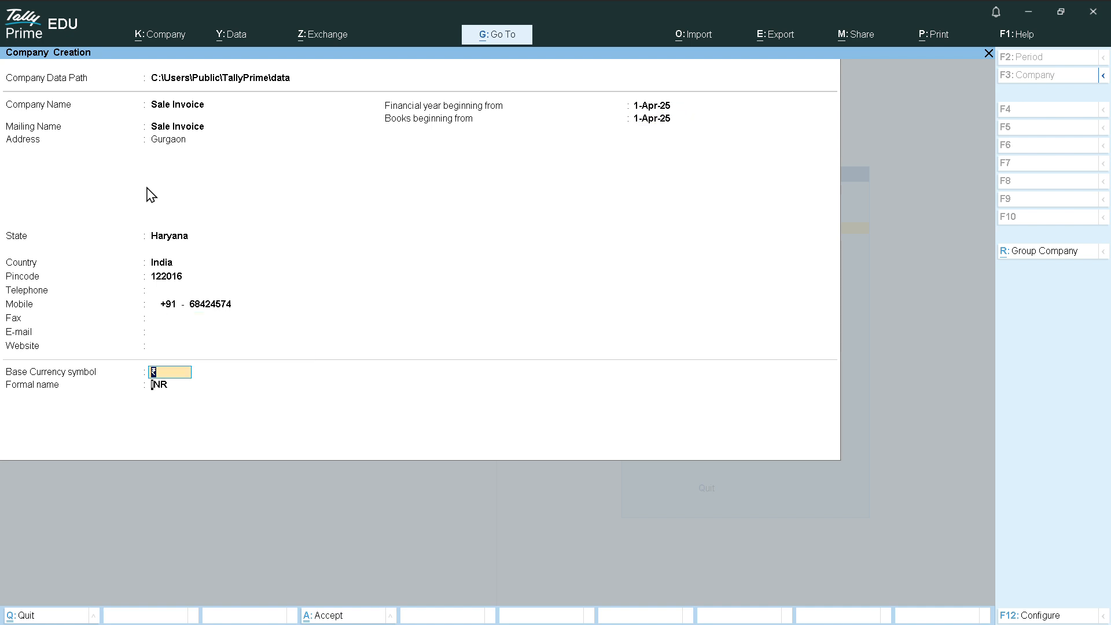
key("Return")
key("Return")
key("Return")
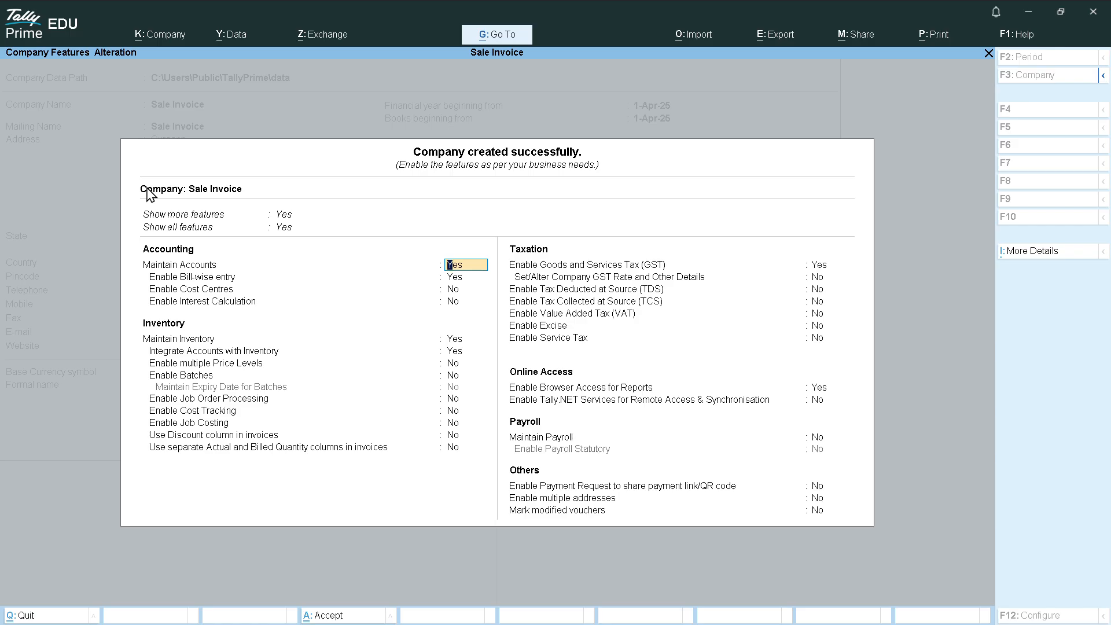
Enable GST with Regular registration and Monthly GSTR-1 periodicity
key("Down")
key("Down")
key("Down")
key("Down")
key("Down")
key("Down")
key("Down")
key("Down")
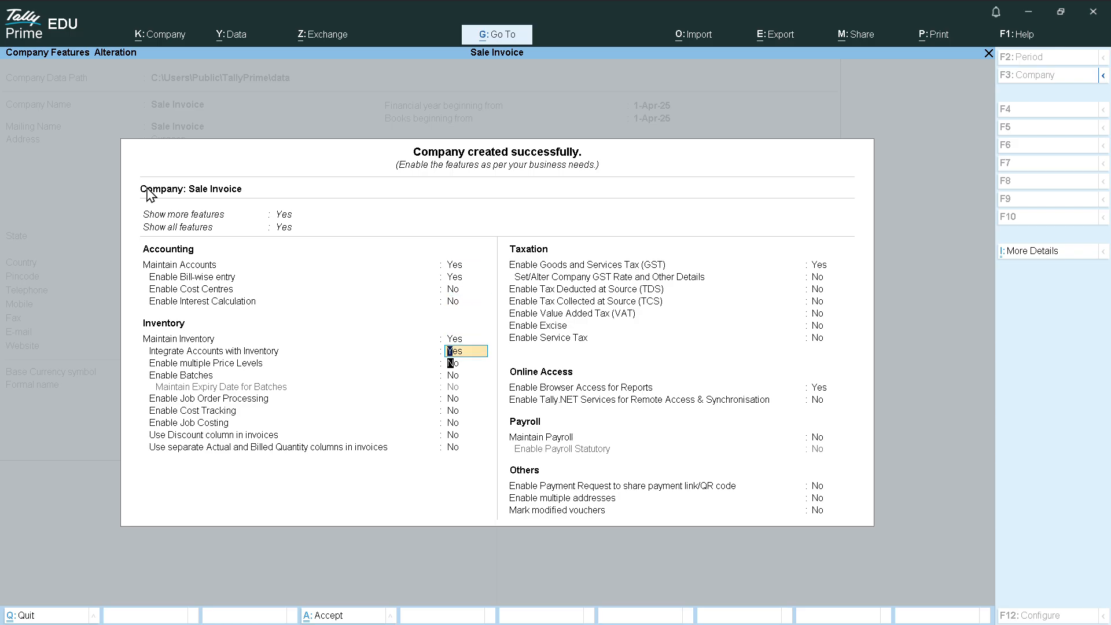
key("Down")
key("Down")
key("Down")
key("Down")
key("Down")
key("Return")
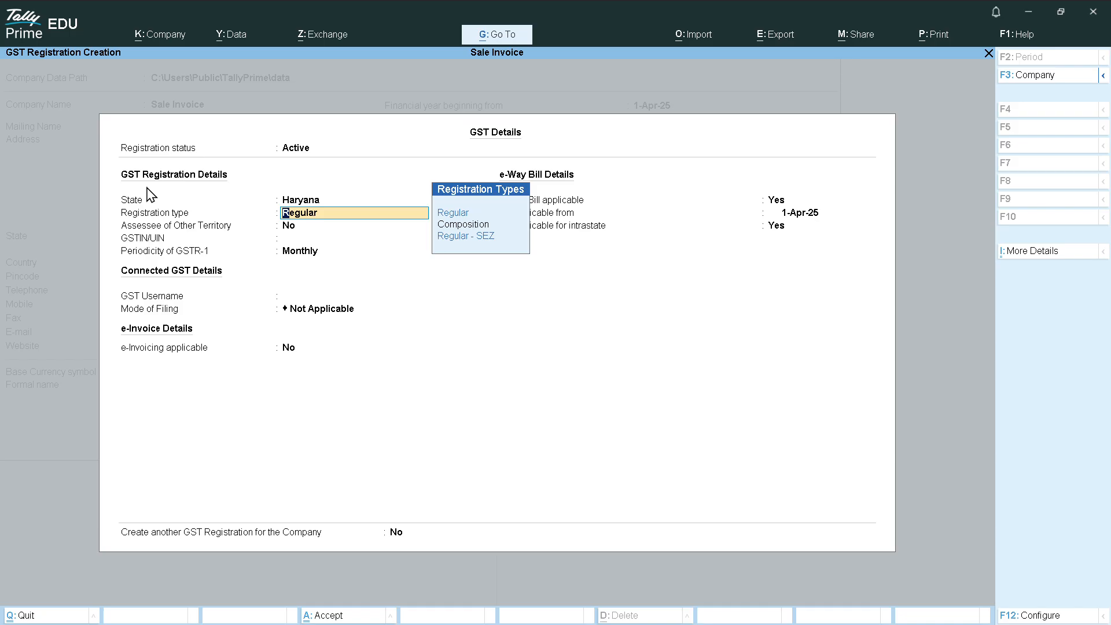
key("Return")
key("Return")
key("Return")
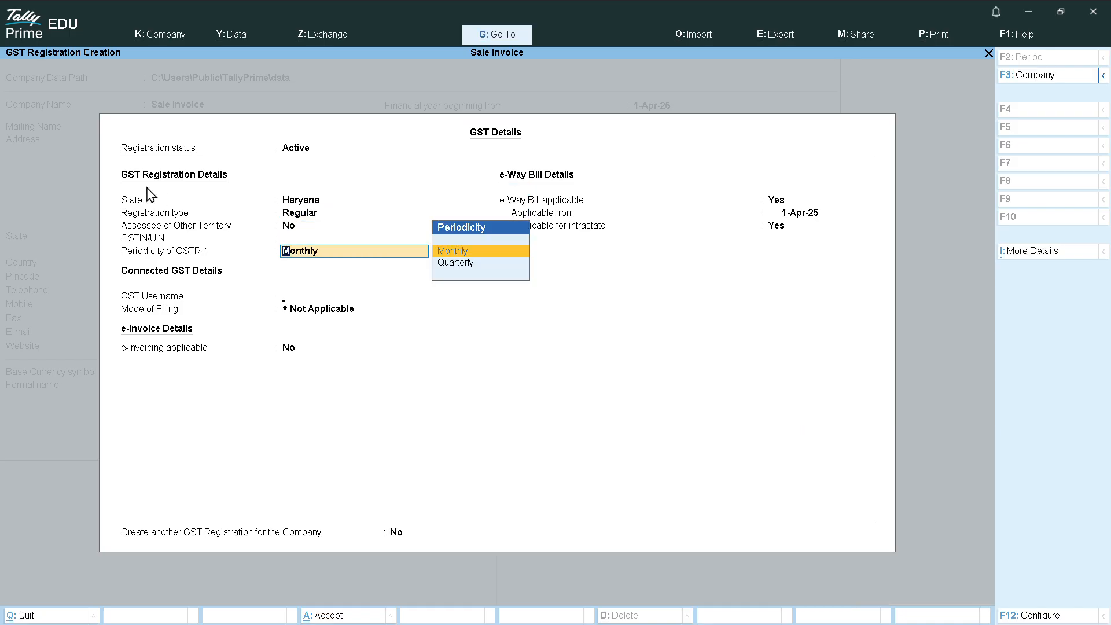
key("Return")
Leave GST username blank, mode of filing Not Applicable, e-invoicing off, and accept the features
key("Up")
key("Up")
key("Up")
key("Up")
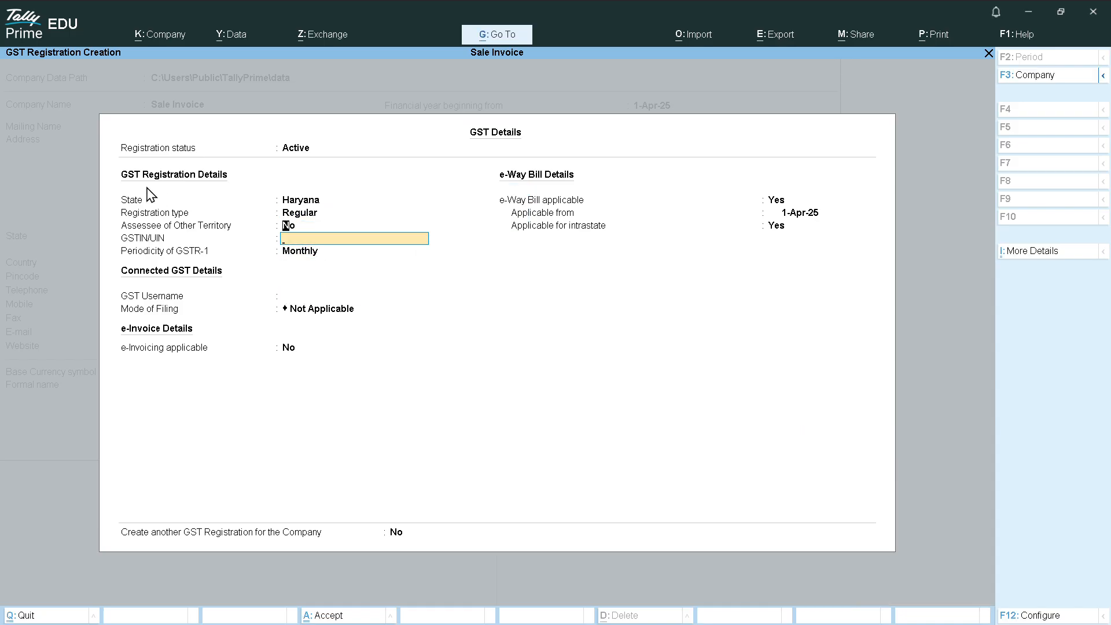
key("Return")
key("Return")
key("Return")
key("Return")
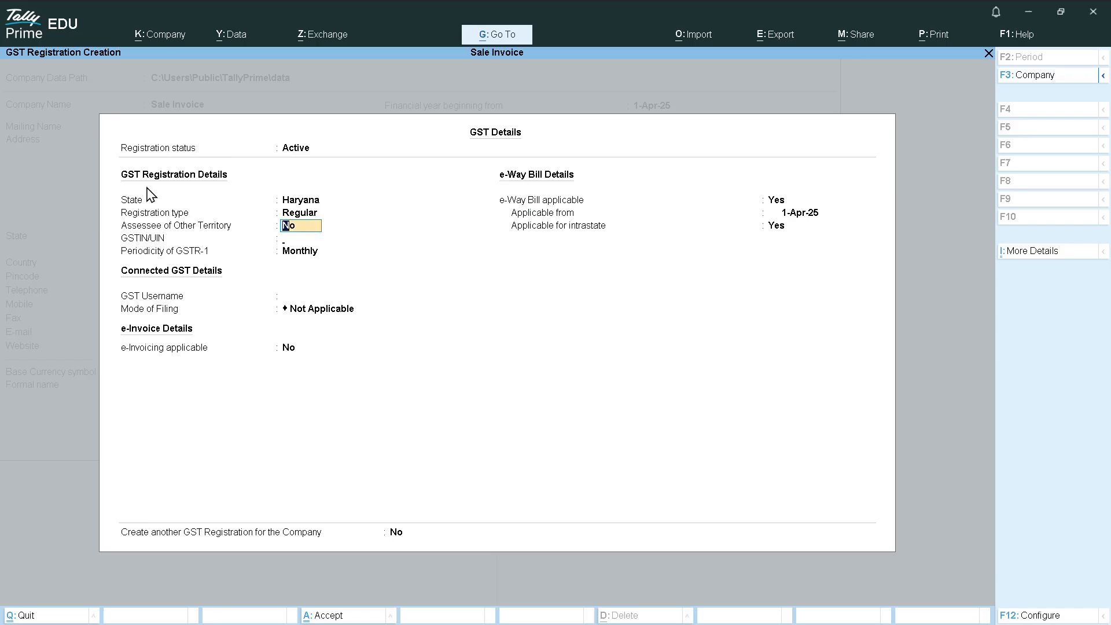
key("Return")
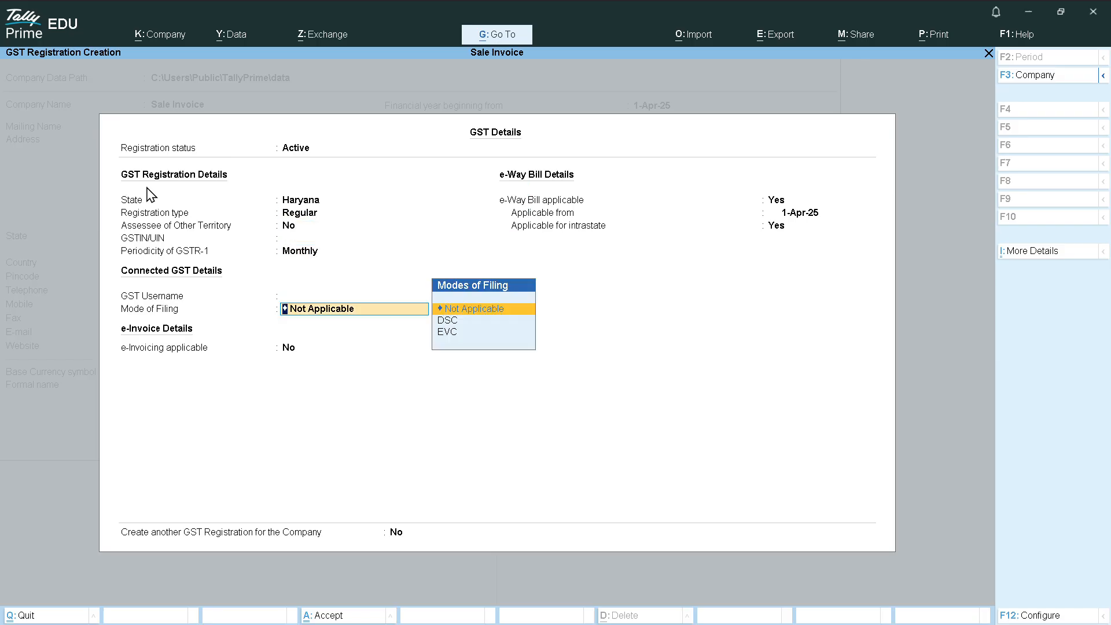
key("Return")
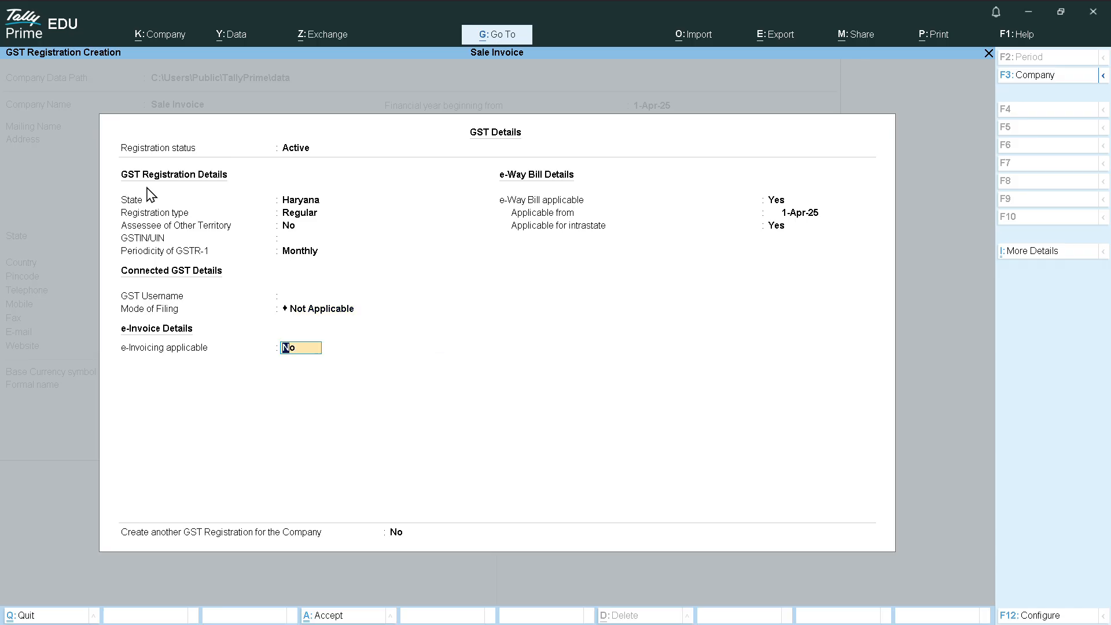
key("Return")
key("Return")
key("Return")
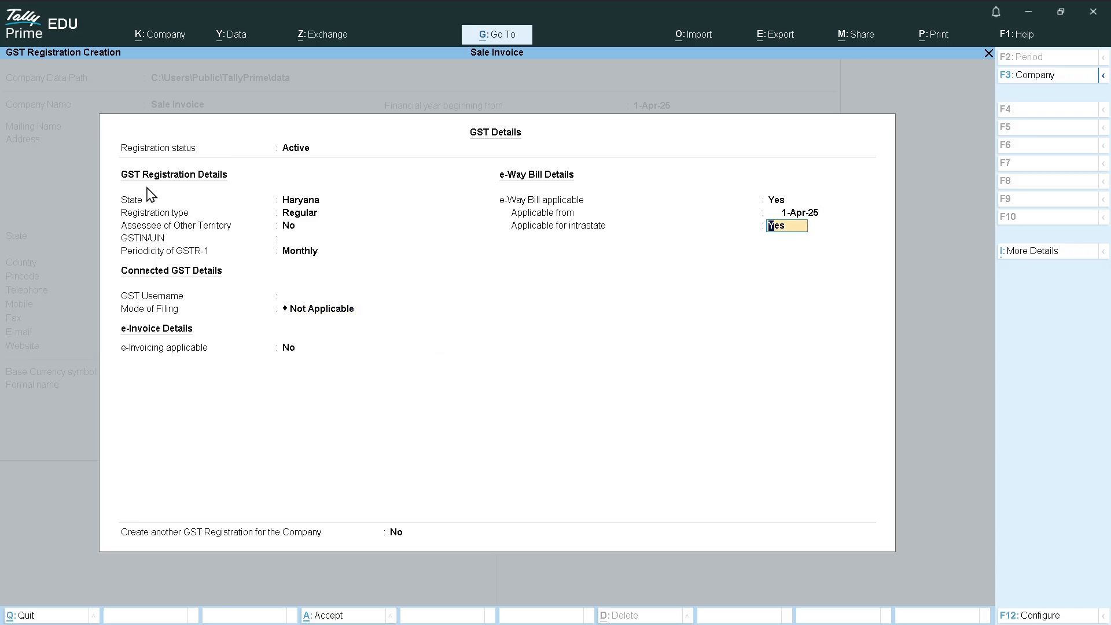
key("Return")
key("Return")
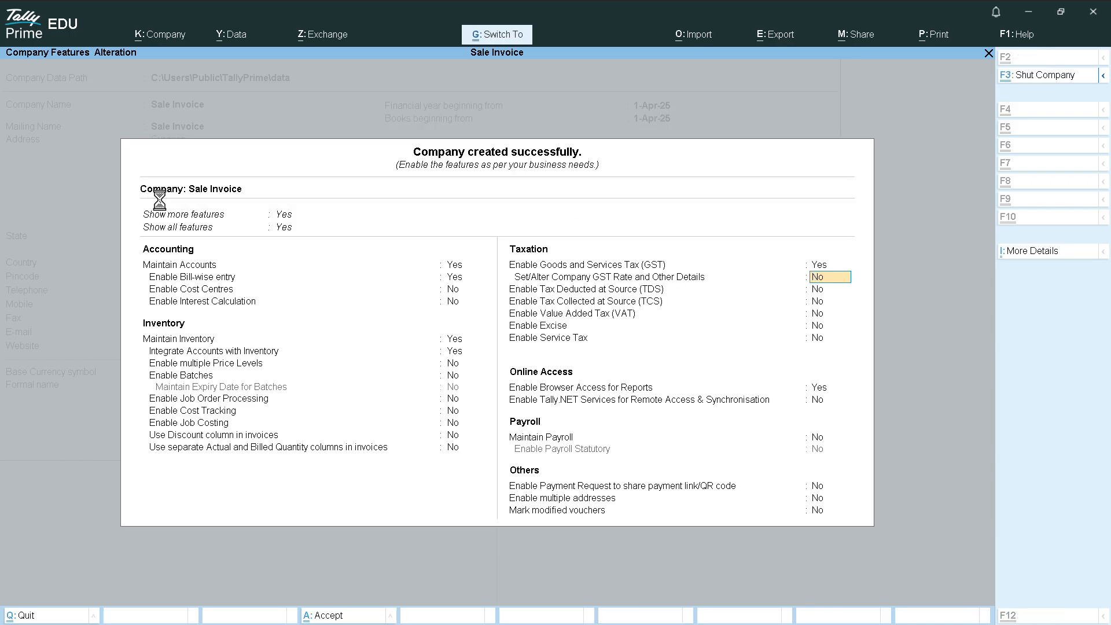
key("ctrl+a")
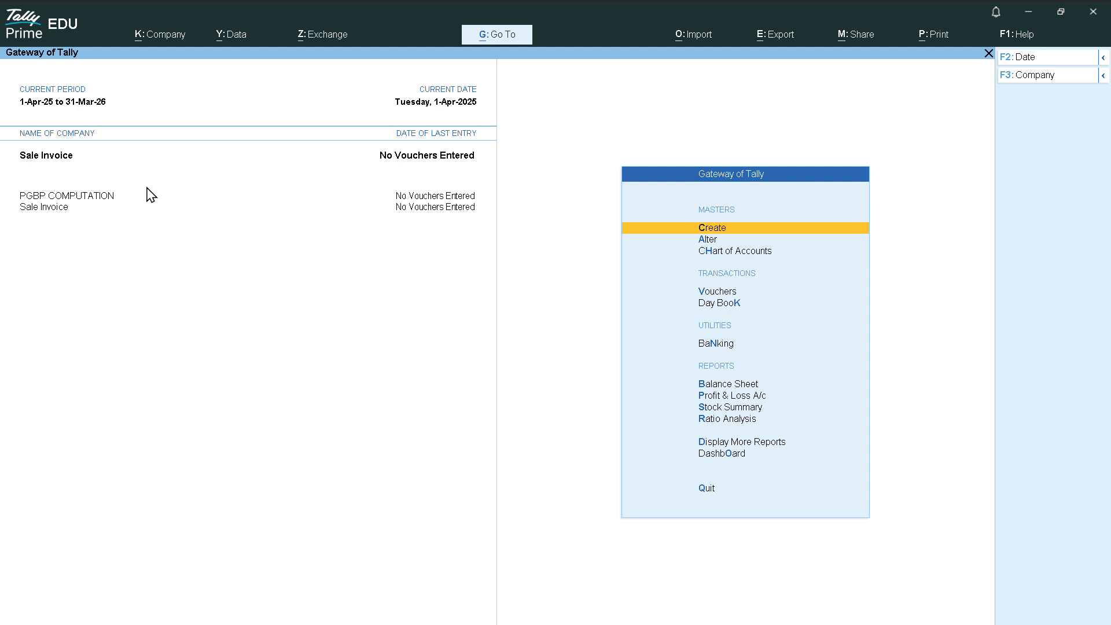
Start a Sales voucher and choose Create in the party ledger list
key("Down")
key("Down")
key("Down")
key("Down")
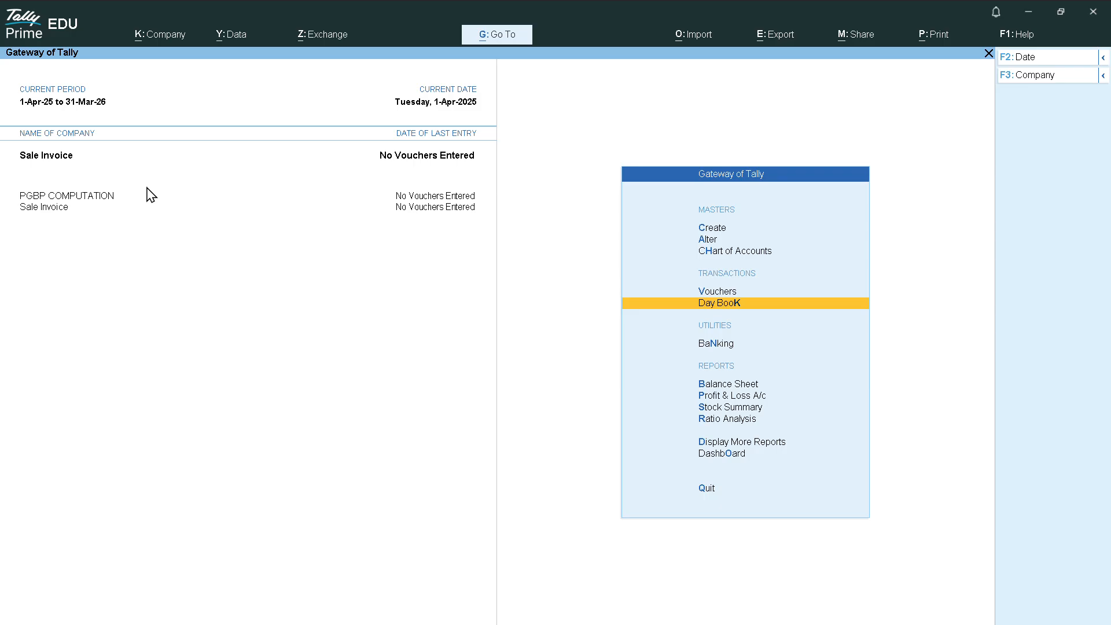
key("Up")
key("Return")
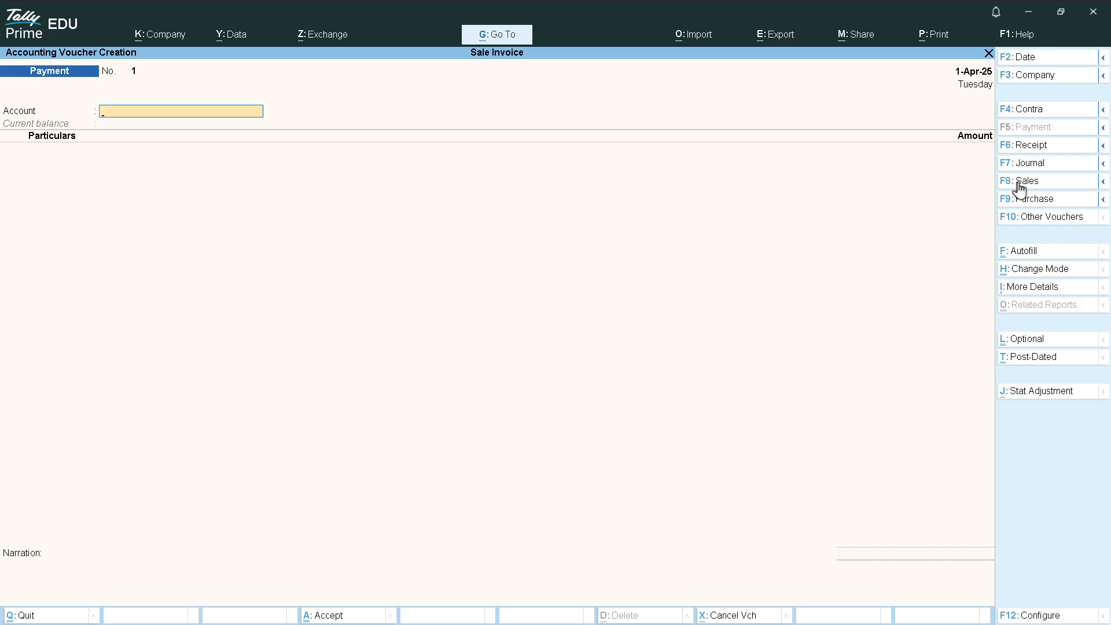
left_click(1059, 185)
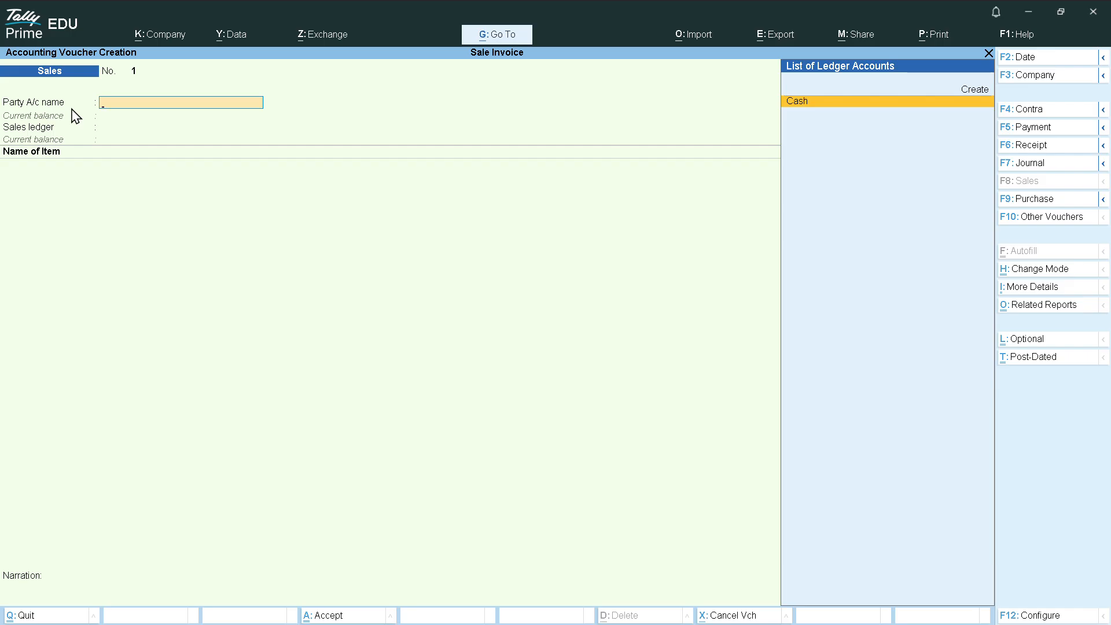
key("Up")
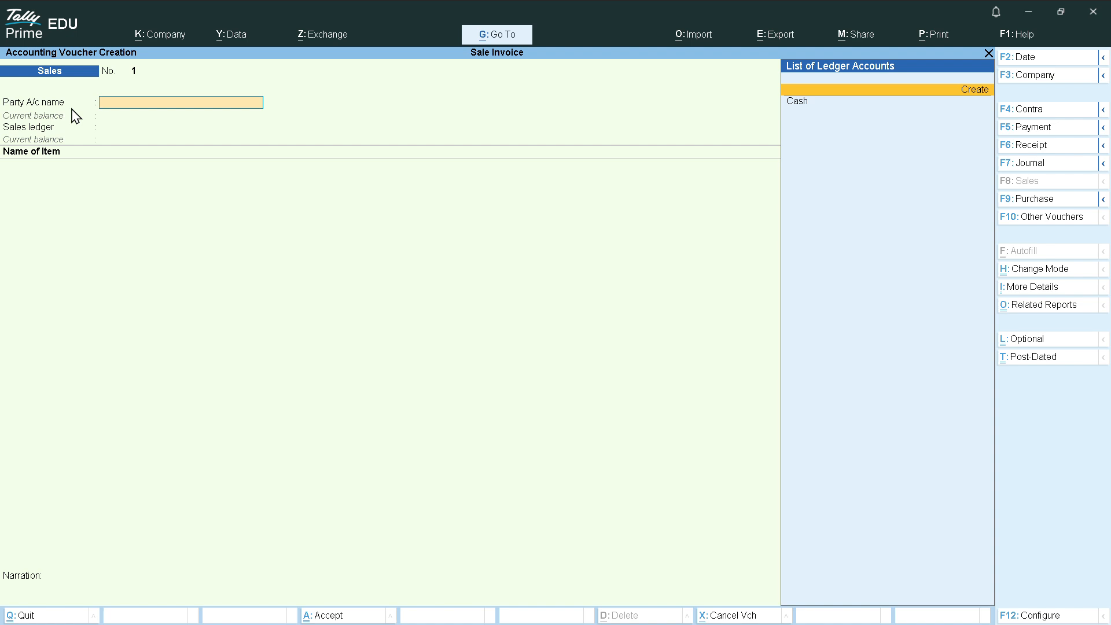
Name the new party ledger 'Choice Clothing Private Limited'
key("Return")
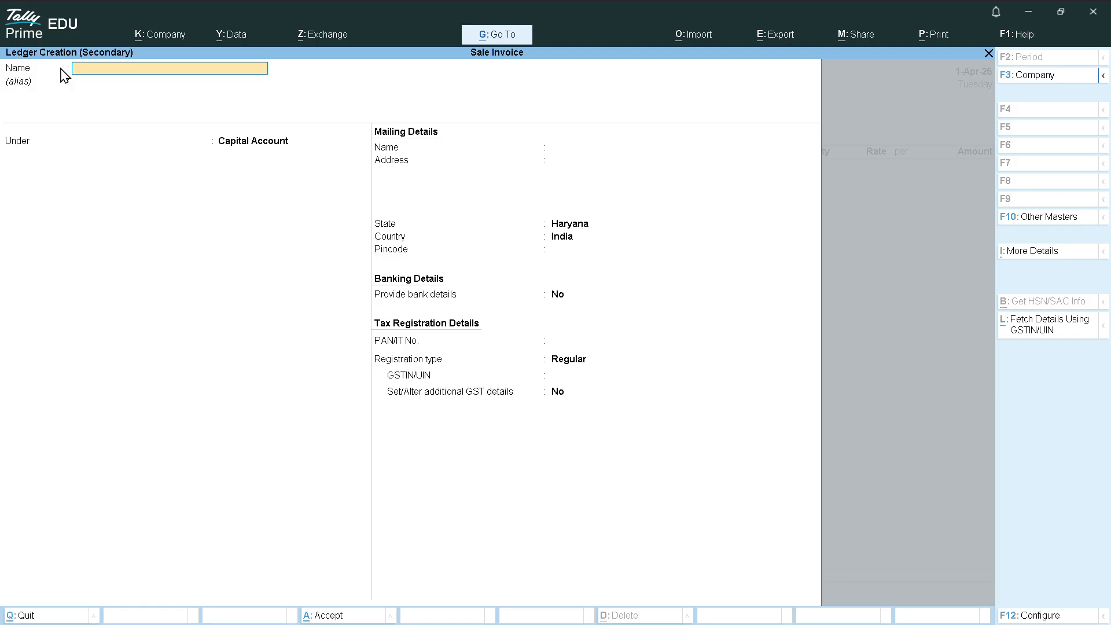
type("Choice clothing L")
key("Return")
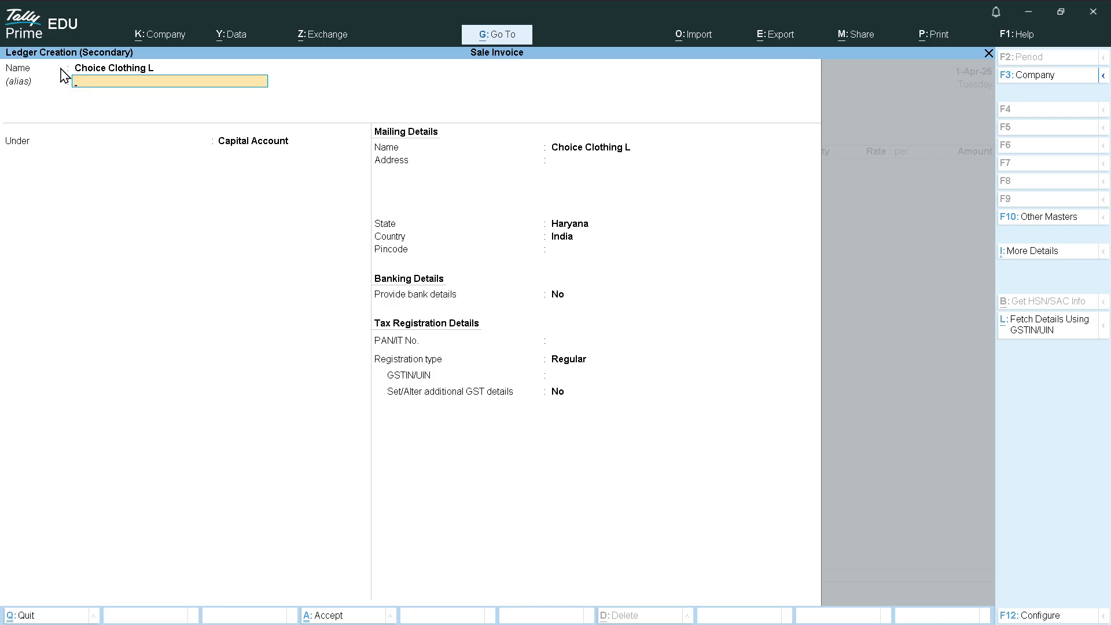
key("BackSpace")
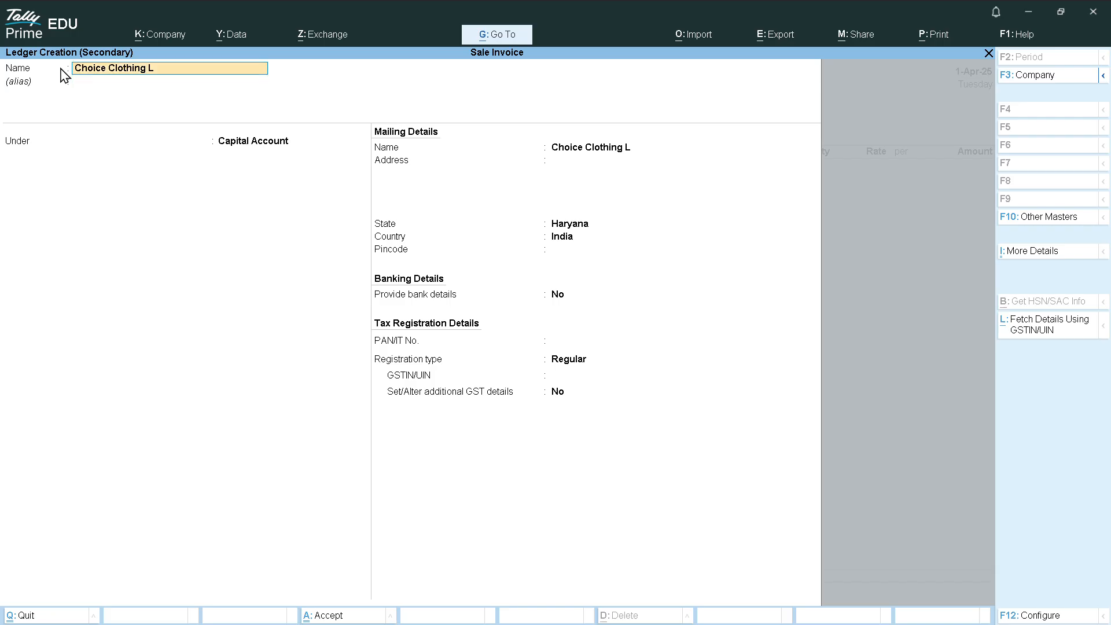
type("Private Limite")
key("Return")
key("Return")
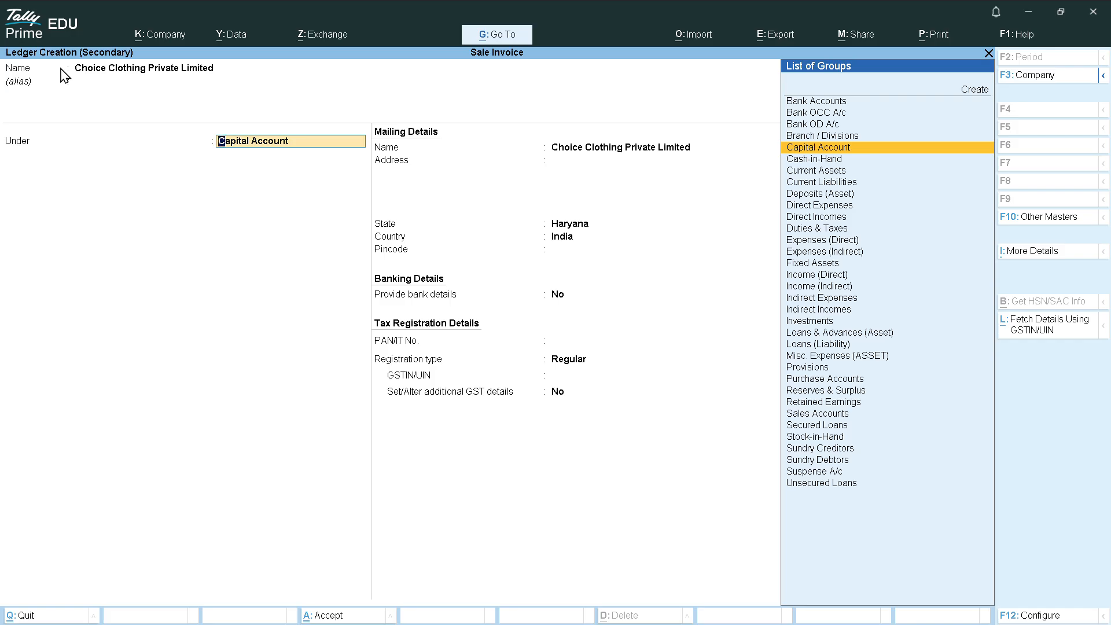
Put the ledger under Sundry Debtors with bill-by-bill tracking turned off
type("De")
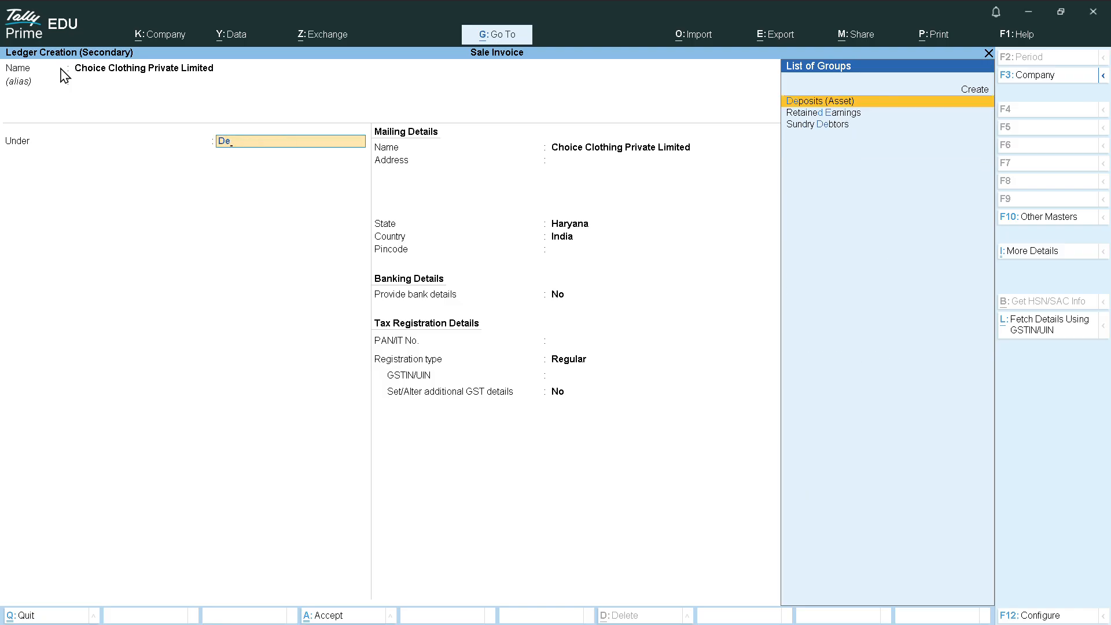
key("Down")
key("Down")
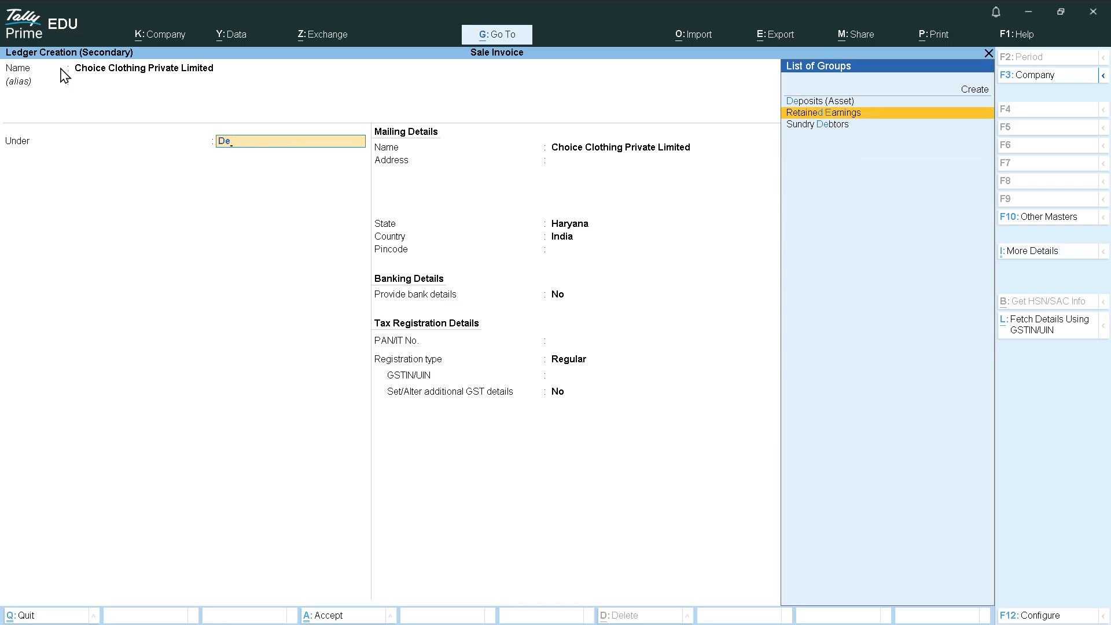
key("Return")
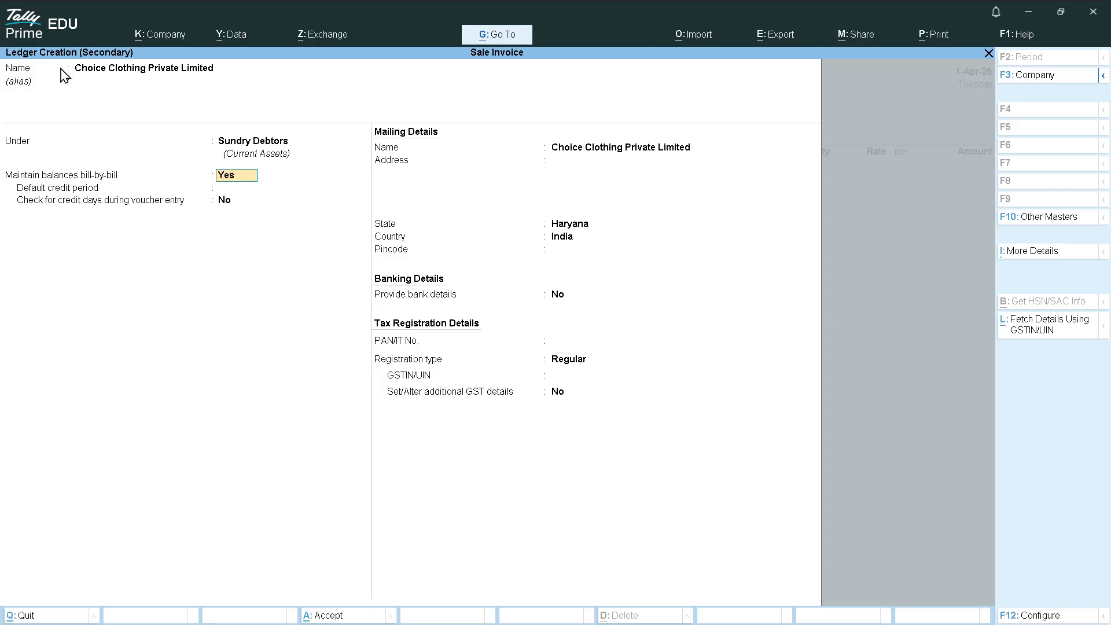
key("Return")
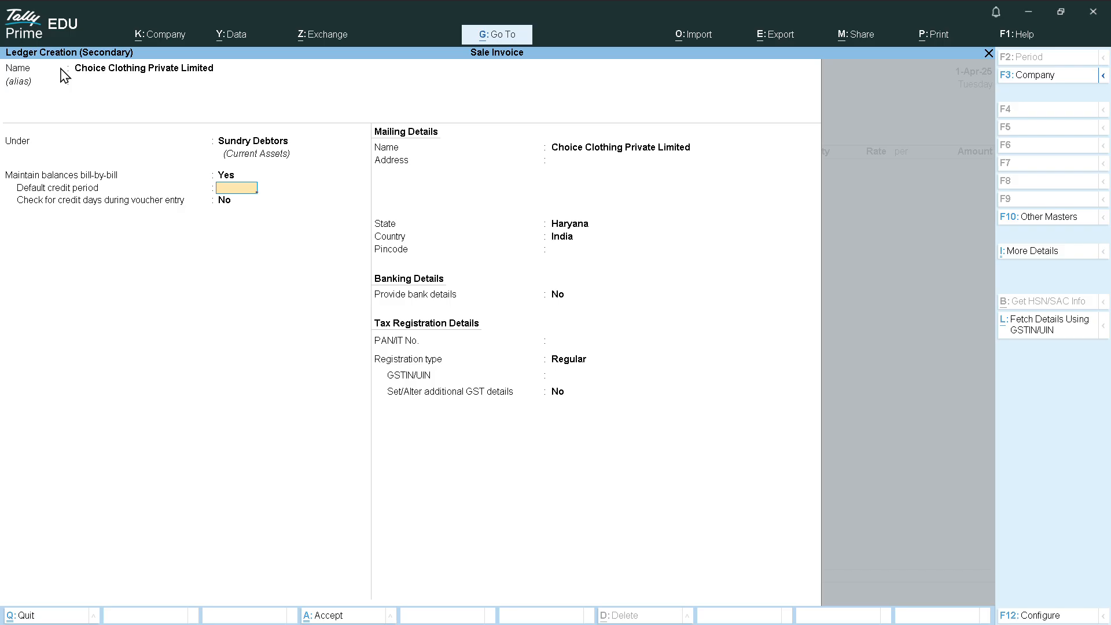
key("BackSpace")
type("n")
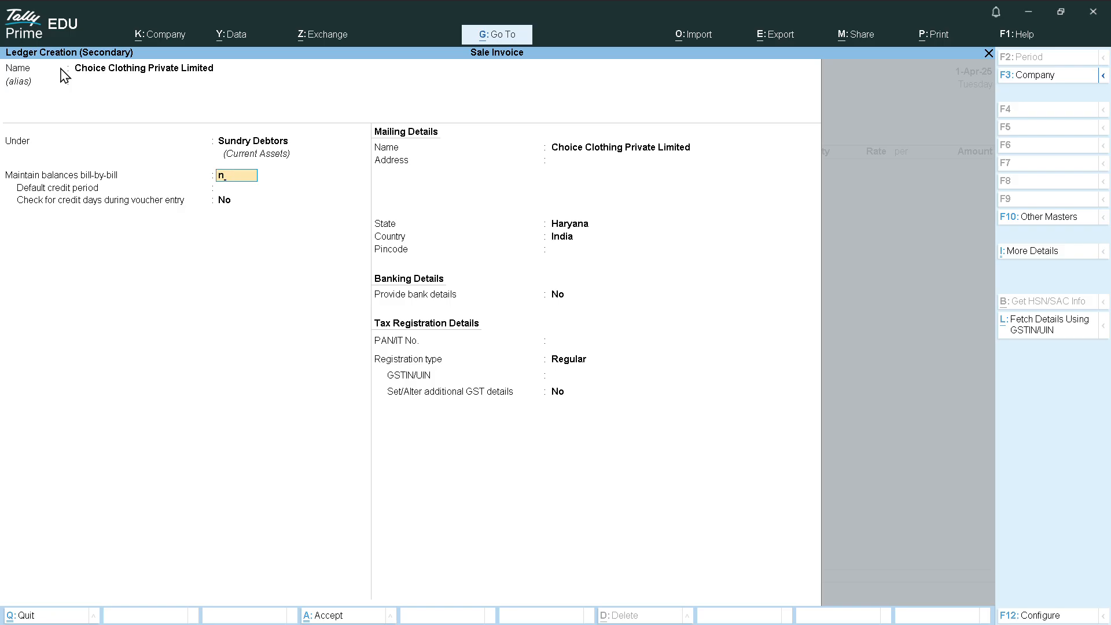
key("Return")
Enter address Gurgaon, pincode 122015, Regular registration and a blank GSTIN/UIN
key("Return")
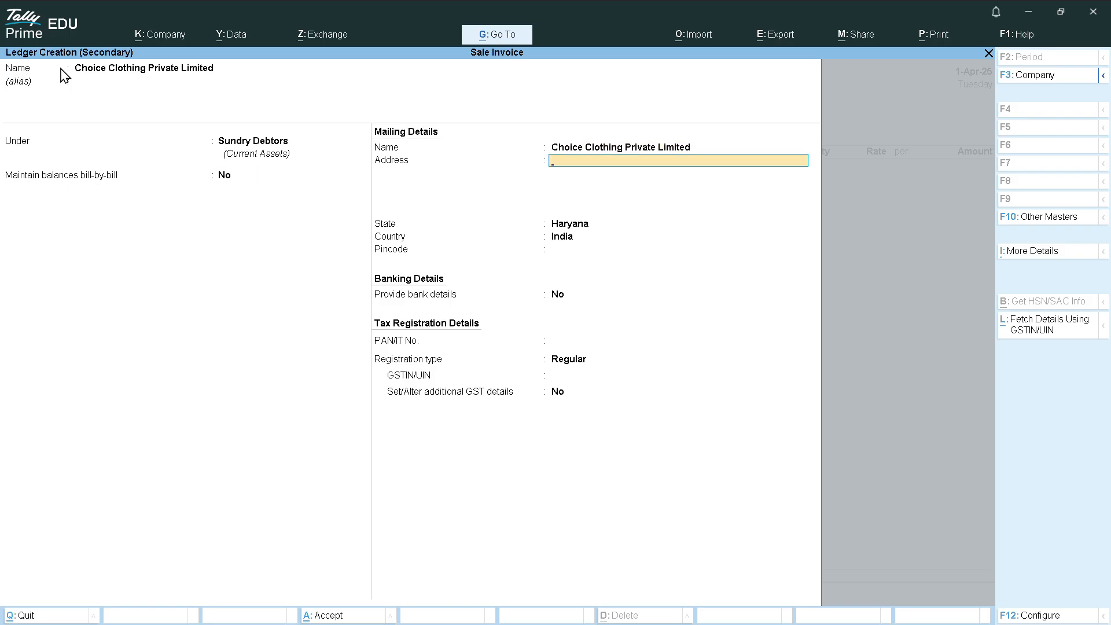
type("Gurg")
key("Return")
key("Return")
key("Return")
type("1")
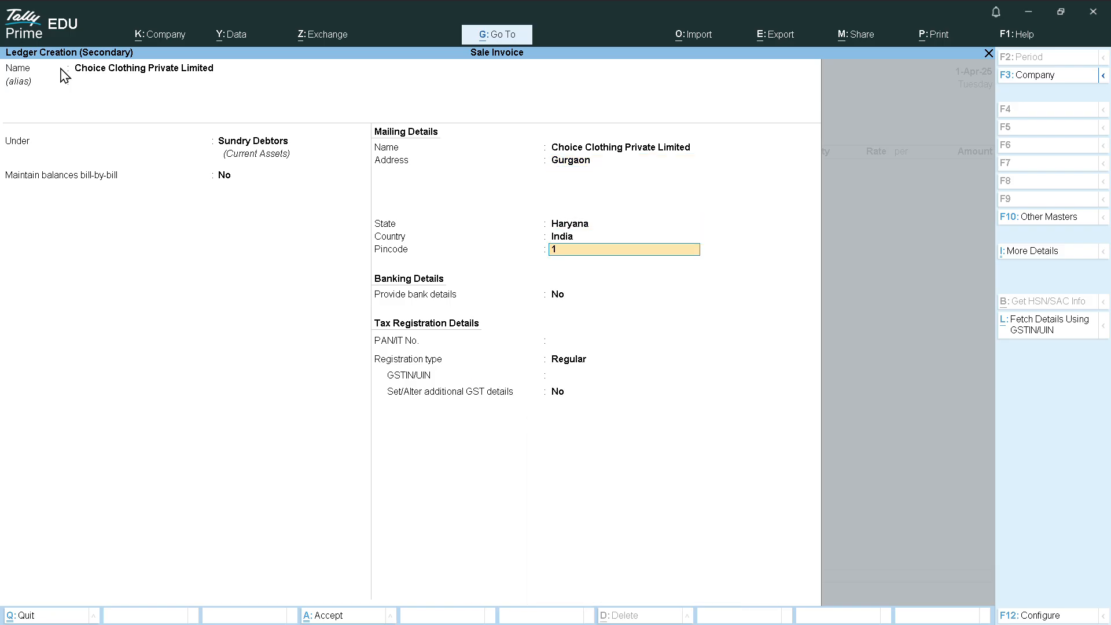
type("22015")
key("Return")
key("Return")
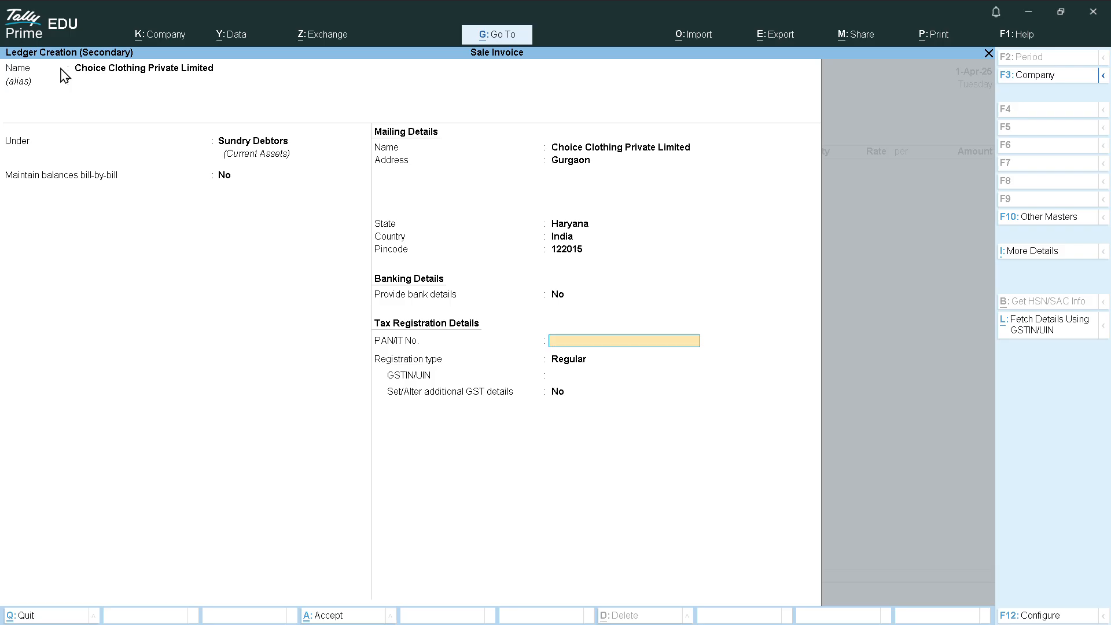
key("Return")
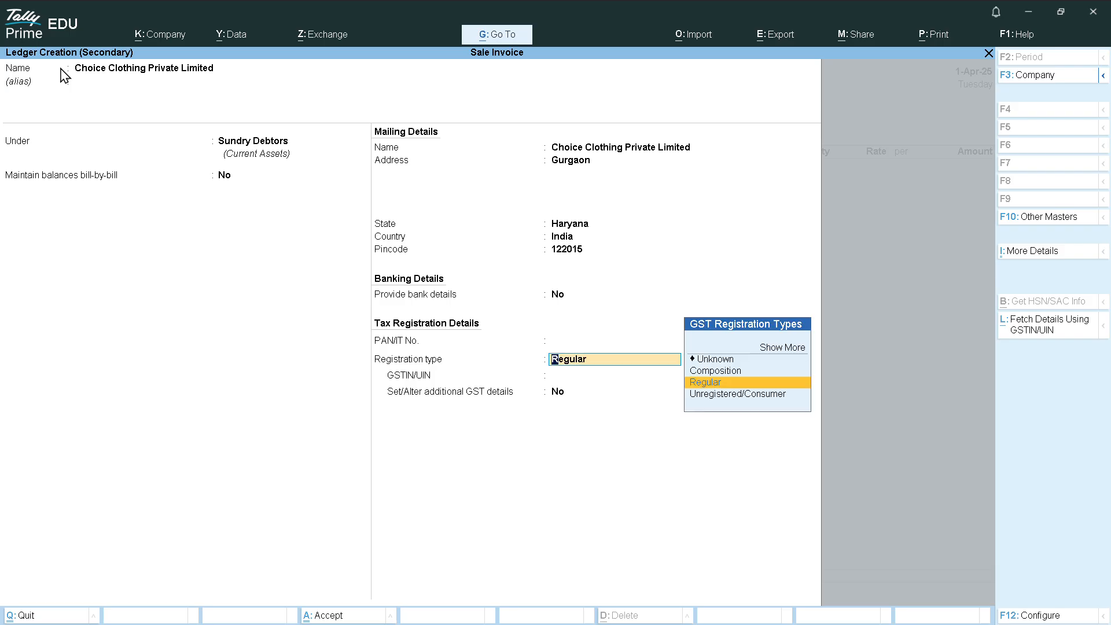
key("Return")
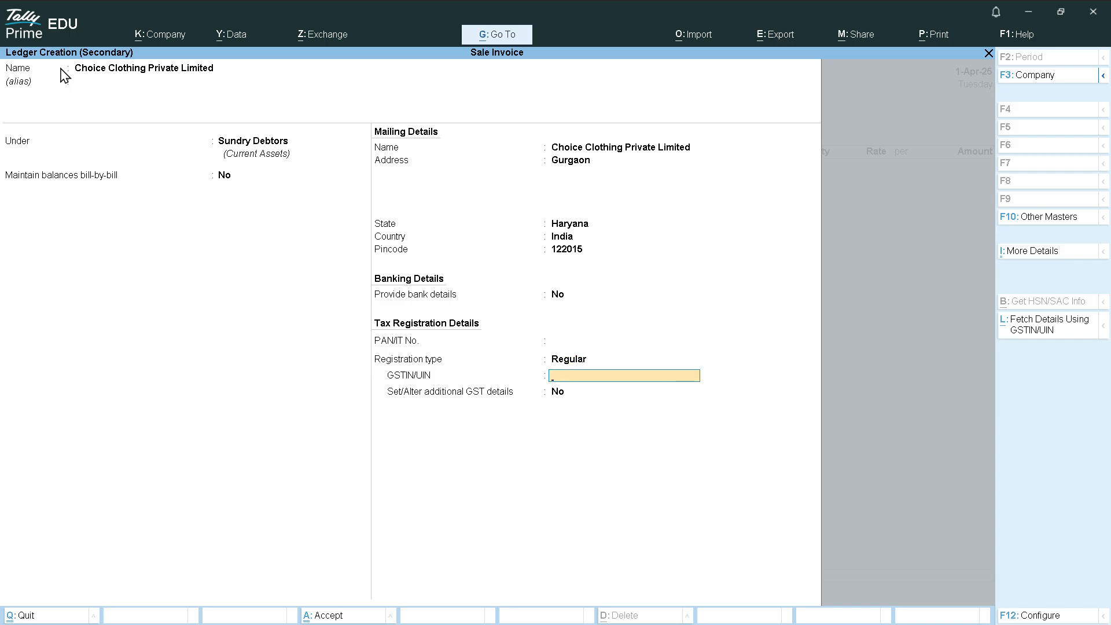
key("Return")
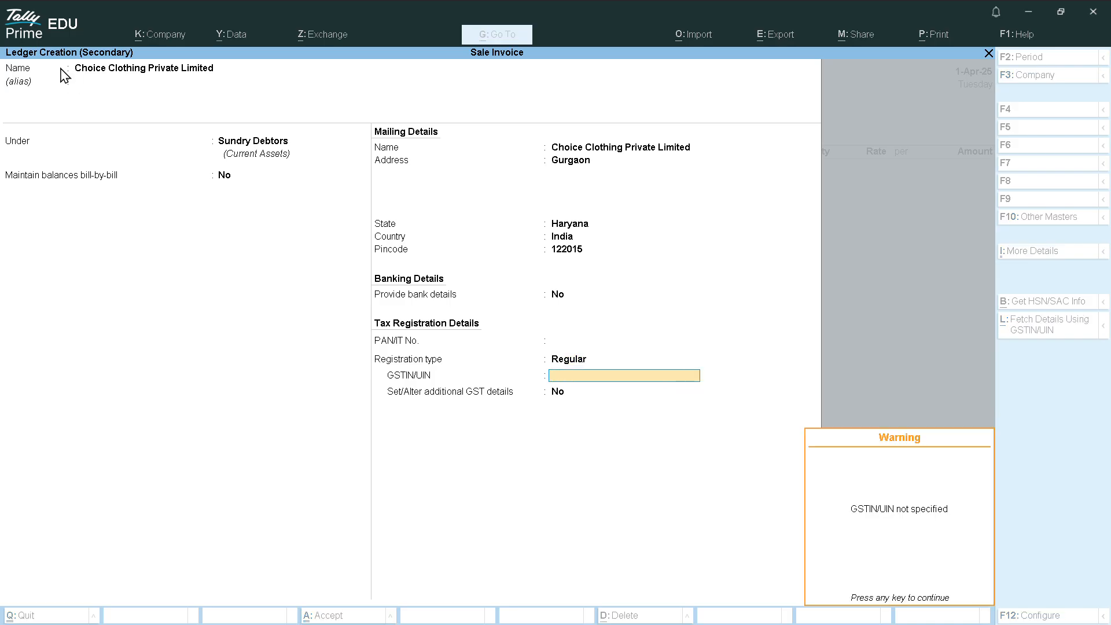
key("Return")
key("Return")
Save the Choice Clothing ledger, accept dispatch and party details, and start a new sales ledger
key("Return")
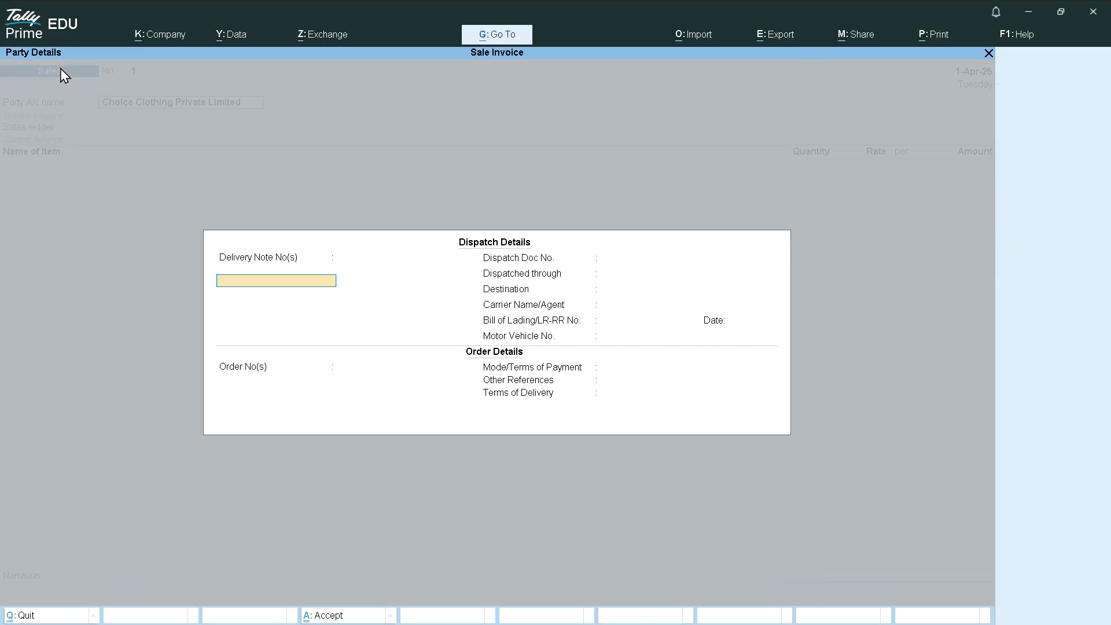
key("Return")
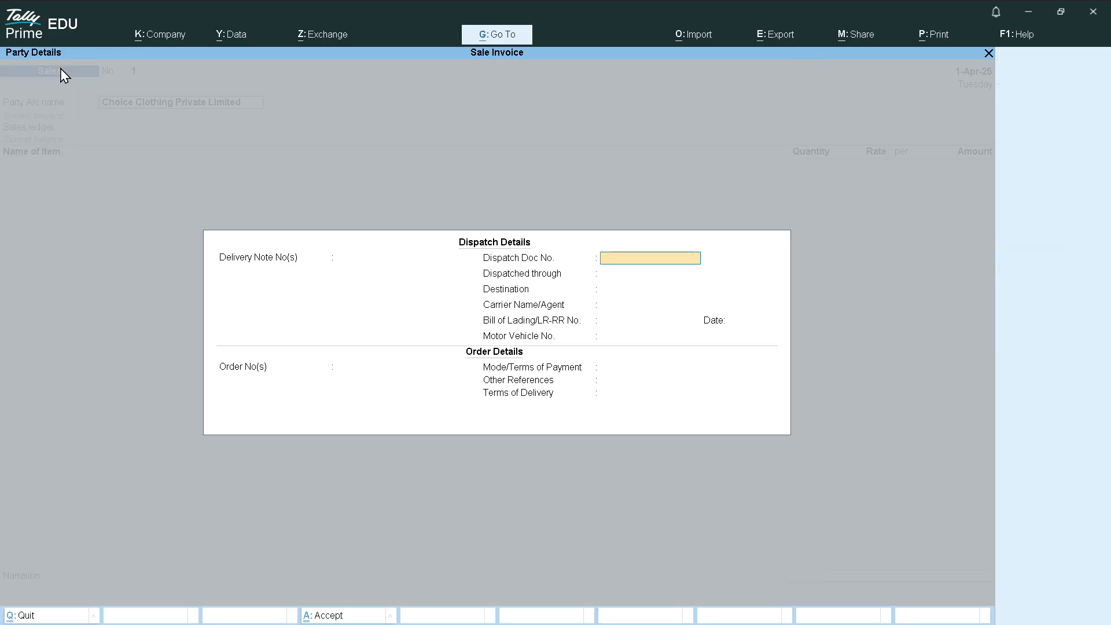
key("Return")
key("Return")
key("Return")
key("Return")
key("Return")
key("Return")
key("Return")
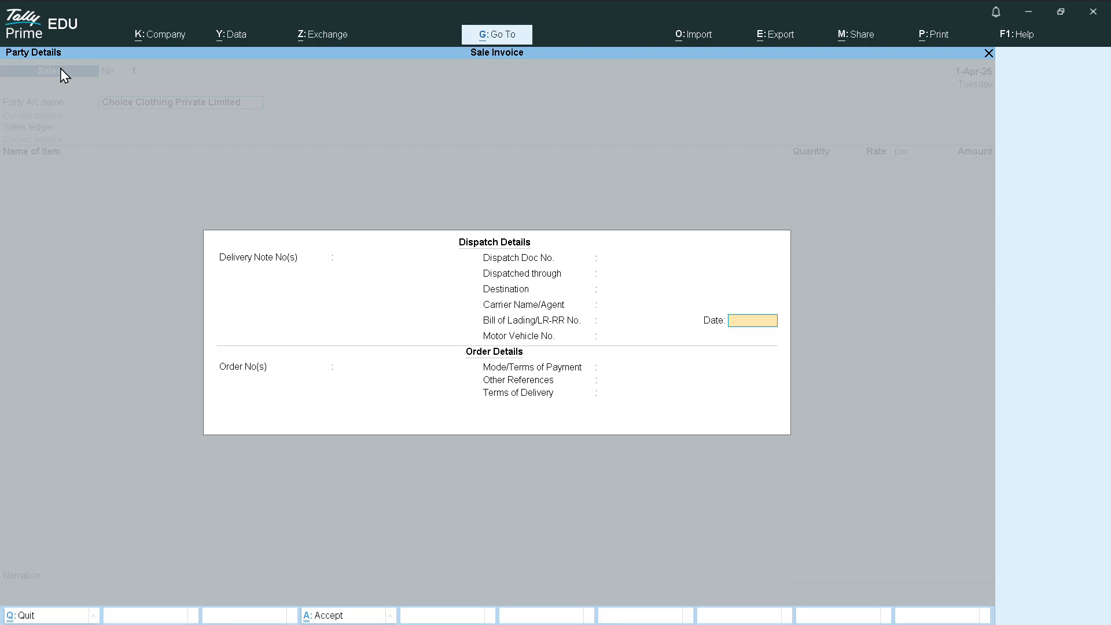
key("Return")
key("Return")
key("Return")
key("Return")
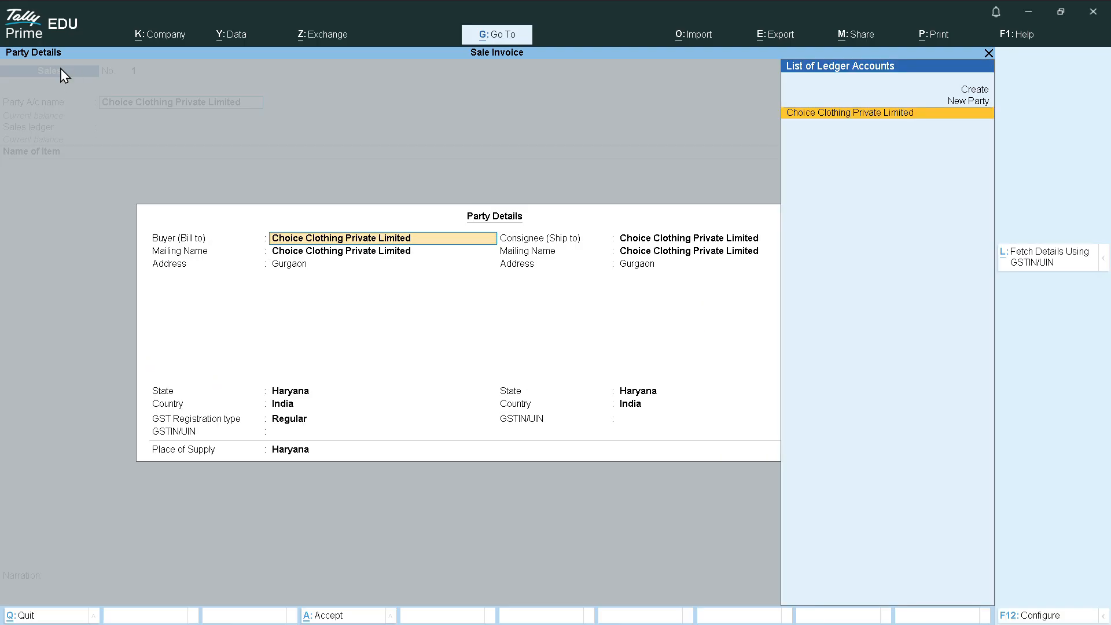
key("Return")
key("Return")
key("Return")
key("Return")
key("Return")
key("Return")
key("Return")
key("Return")
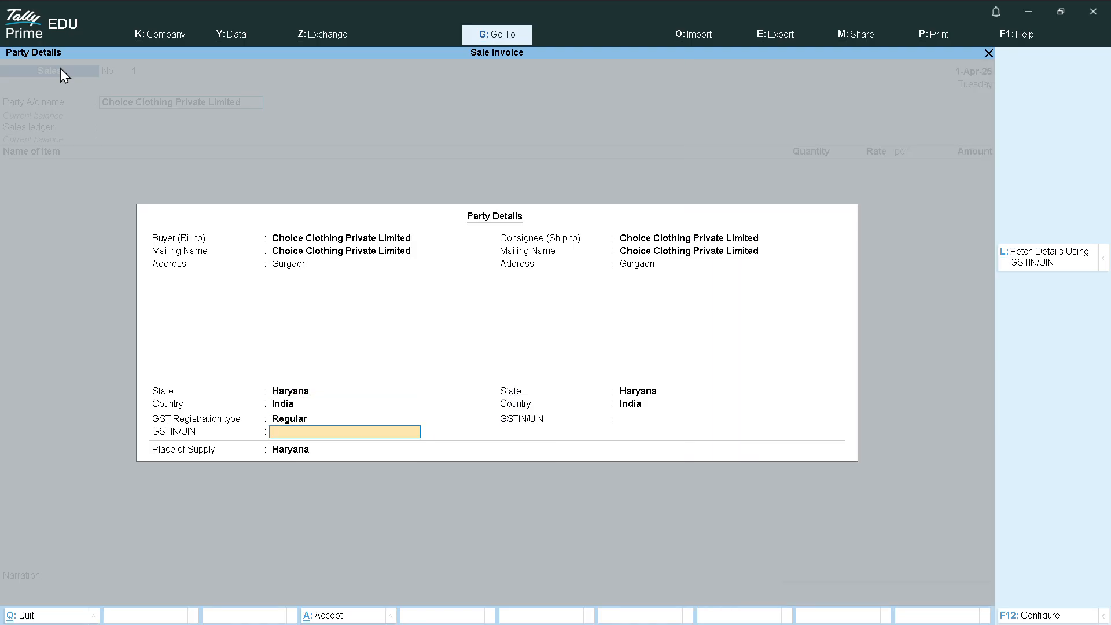
key("Return")
key("Return")
key("ctrl+a")
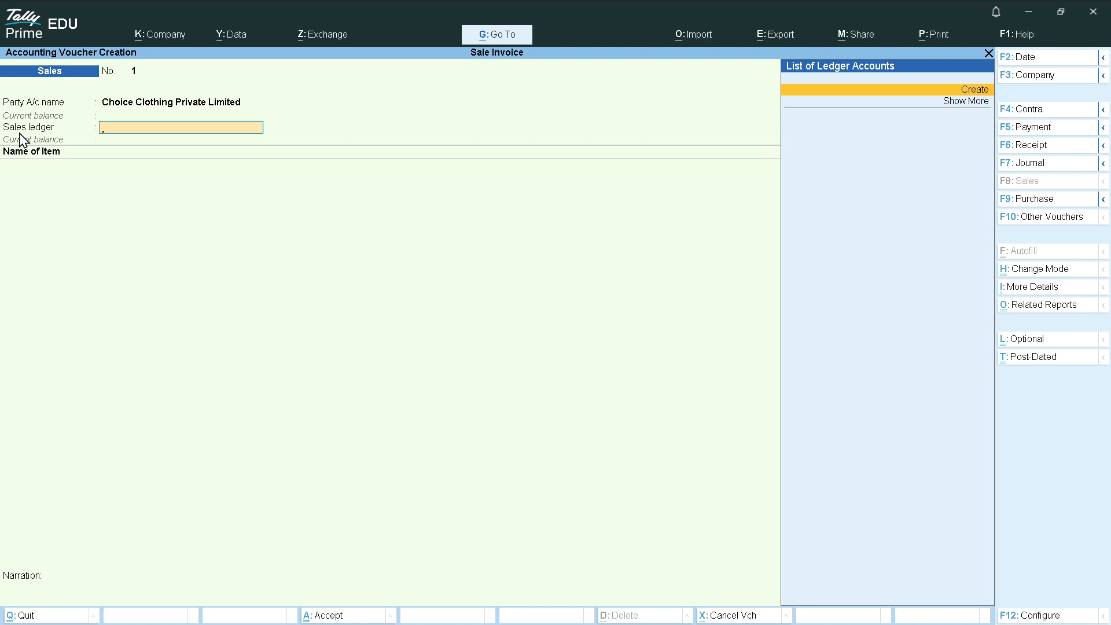
key("Return")
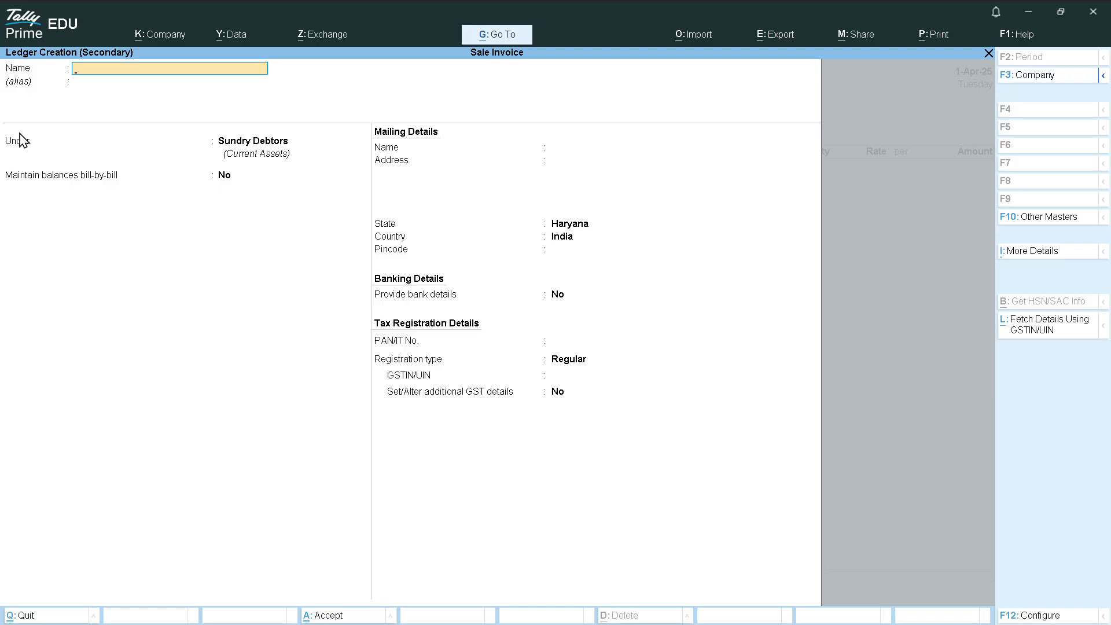
Create ledger Local Sale under Sales Accounts, GST applicable, with Goods as supply type
type("Local Sale")
key("Return")
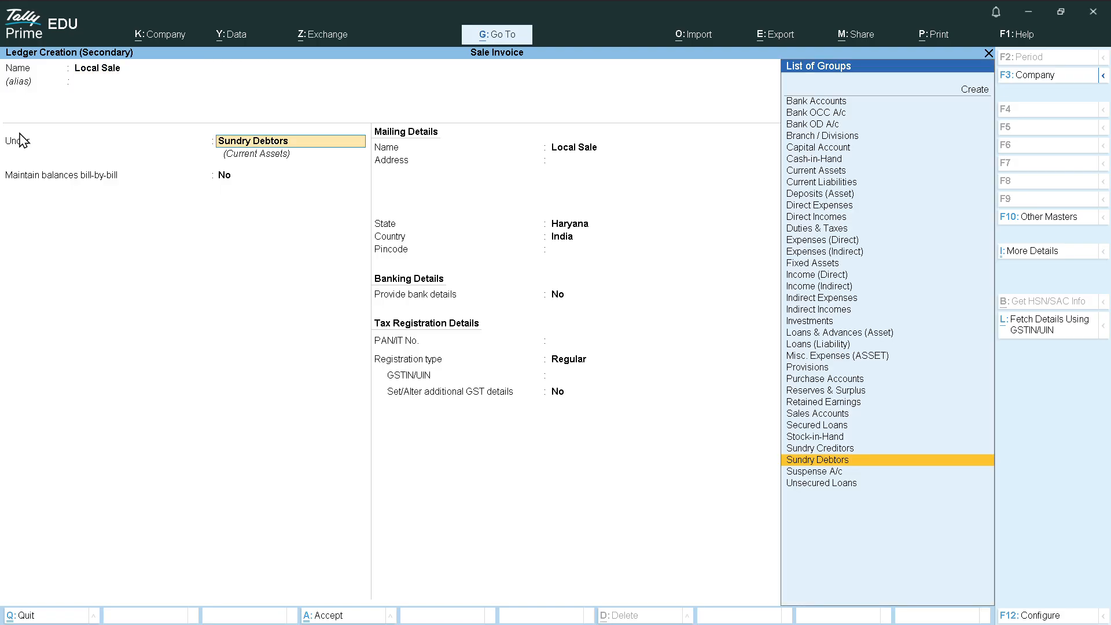
type("sal")
key("Return")
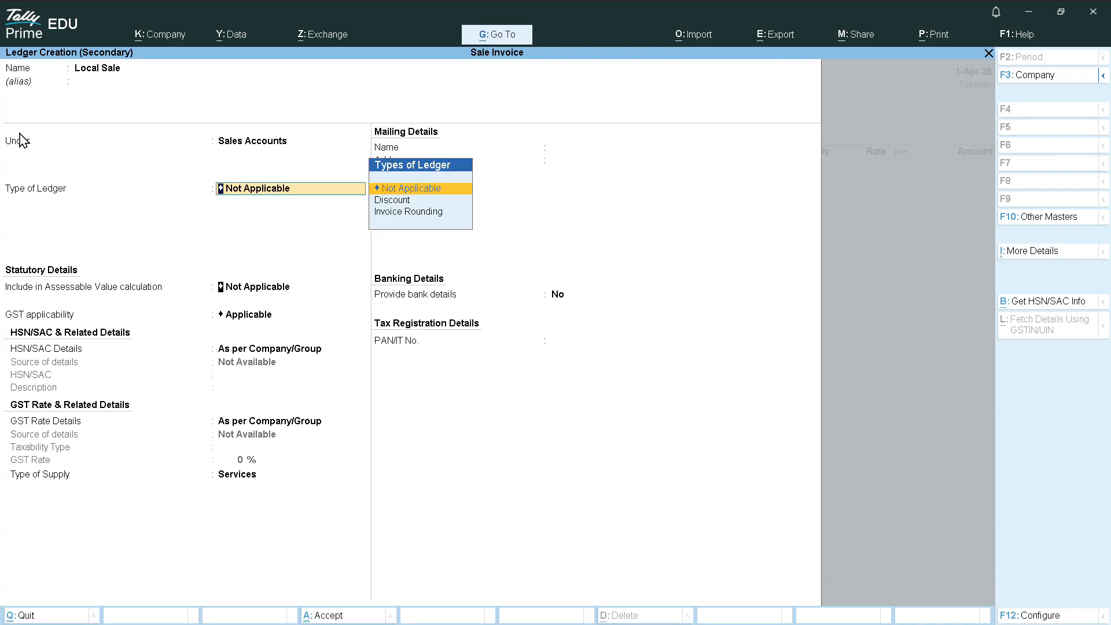
key("Return")
key("Return")
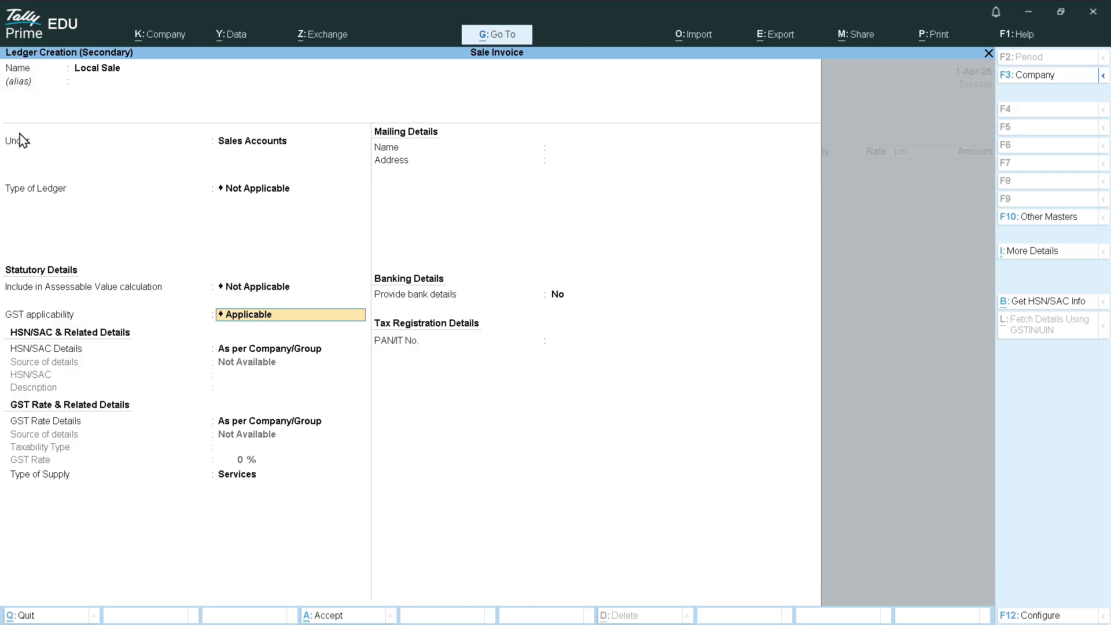
key("Return")
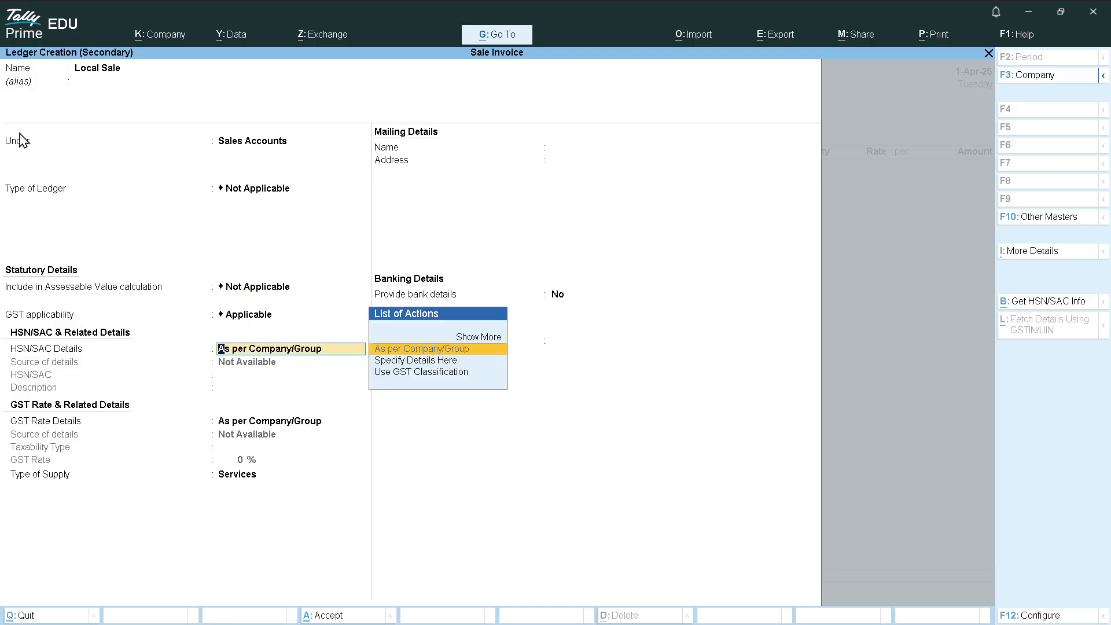
key("Return")
key("Return")
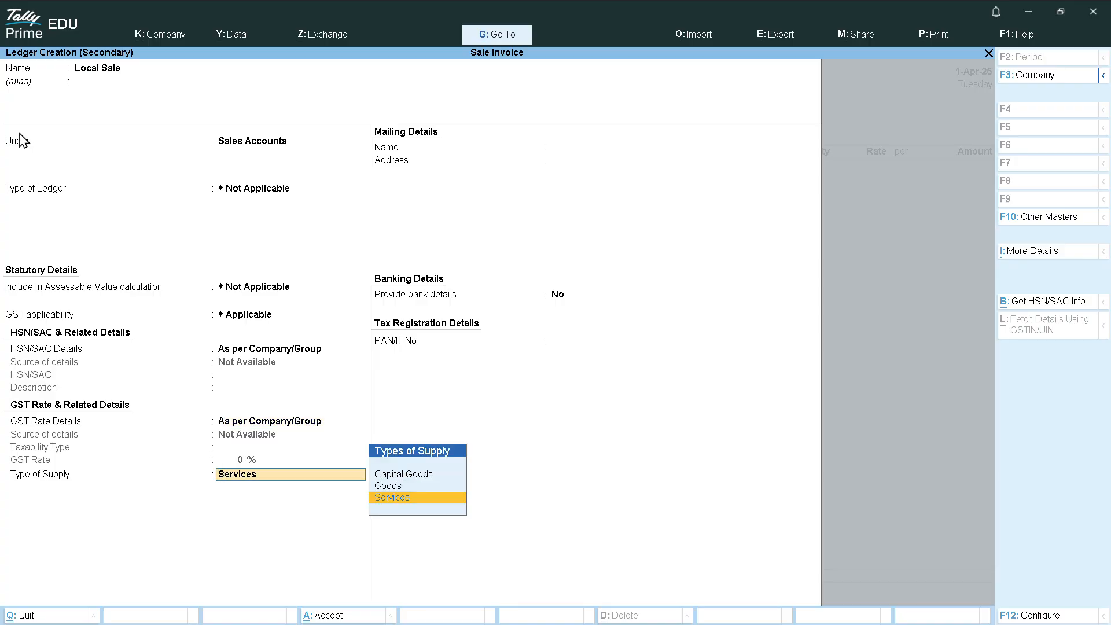
key("Up")
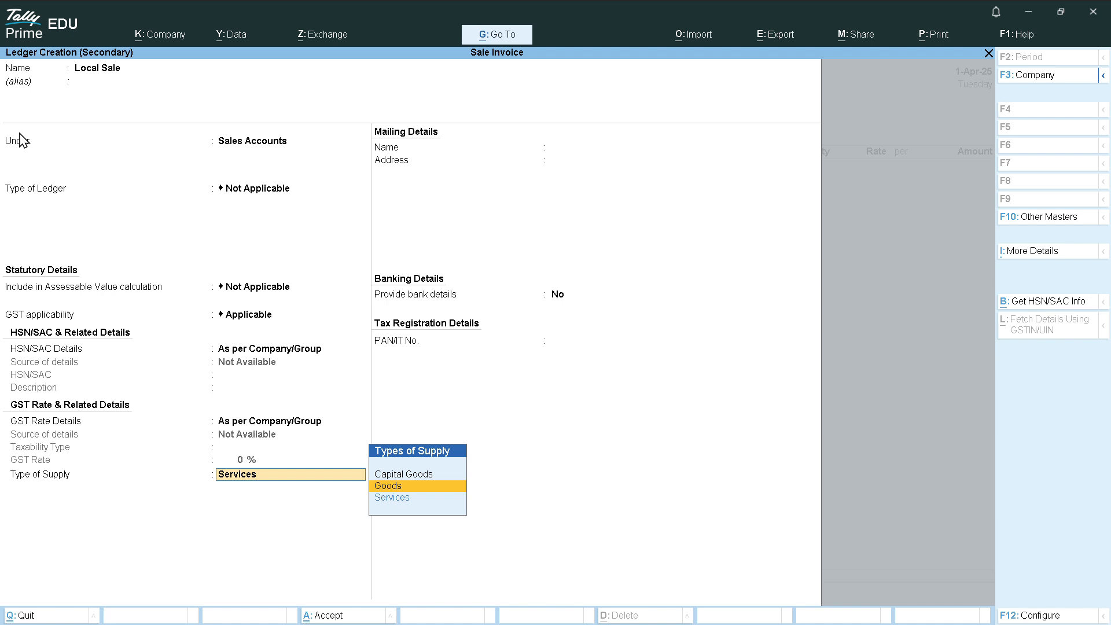
key("Return")
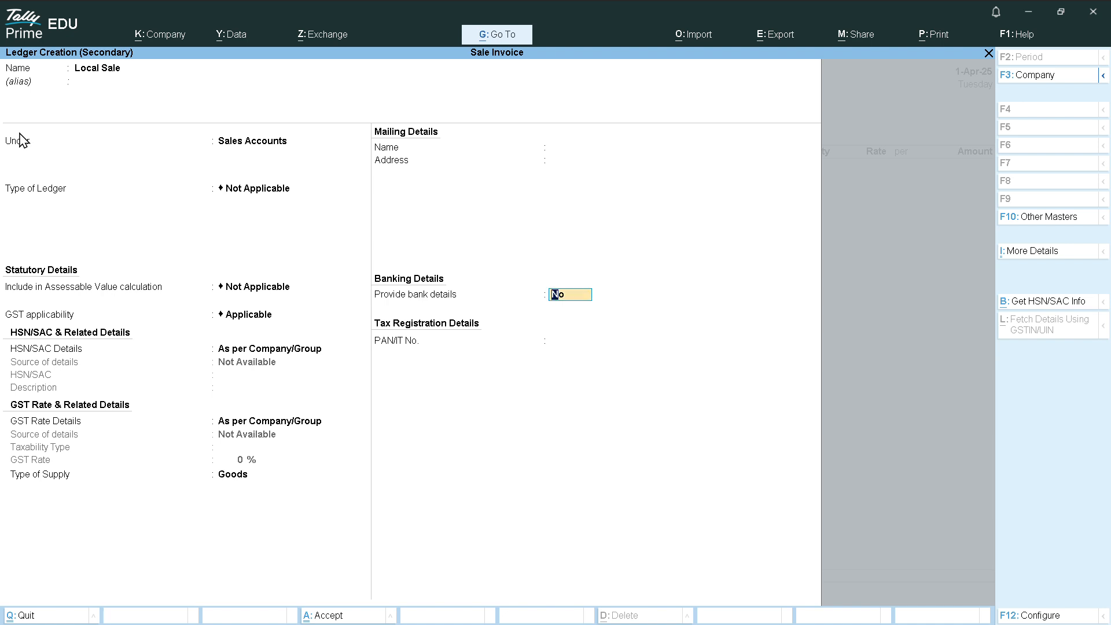
key("Return")
key("Return")
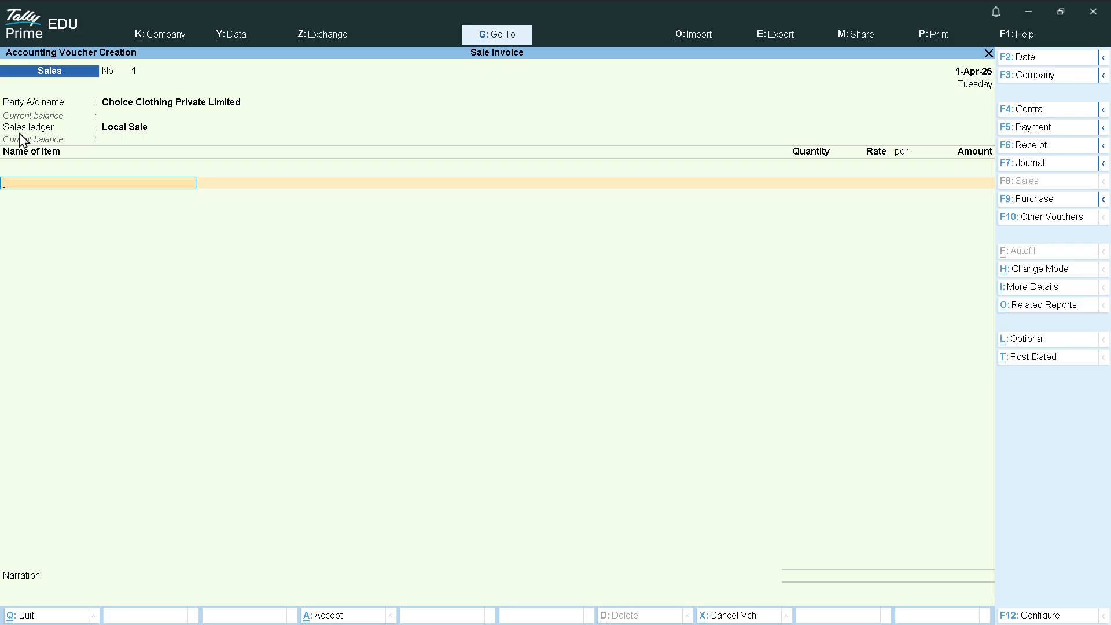
key("ctrl")
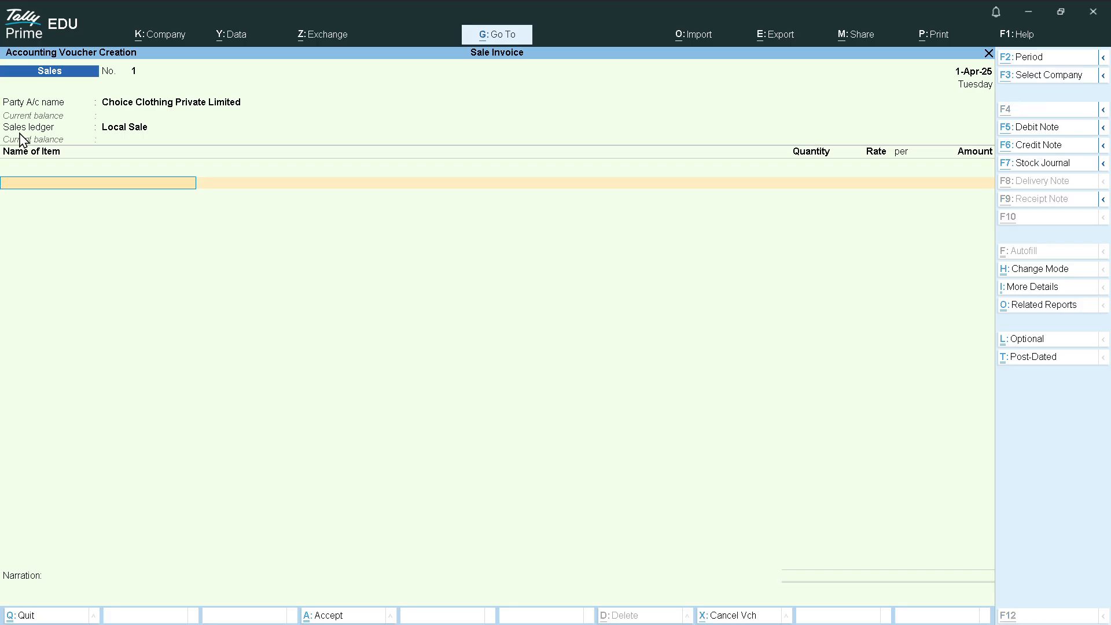
Start a stock item named Apple and open a new unit form for it
key("alt+c")
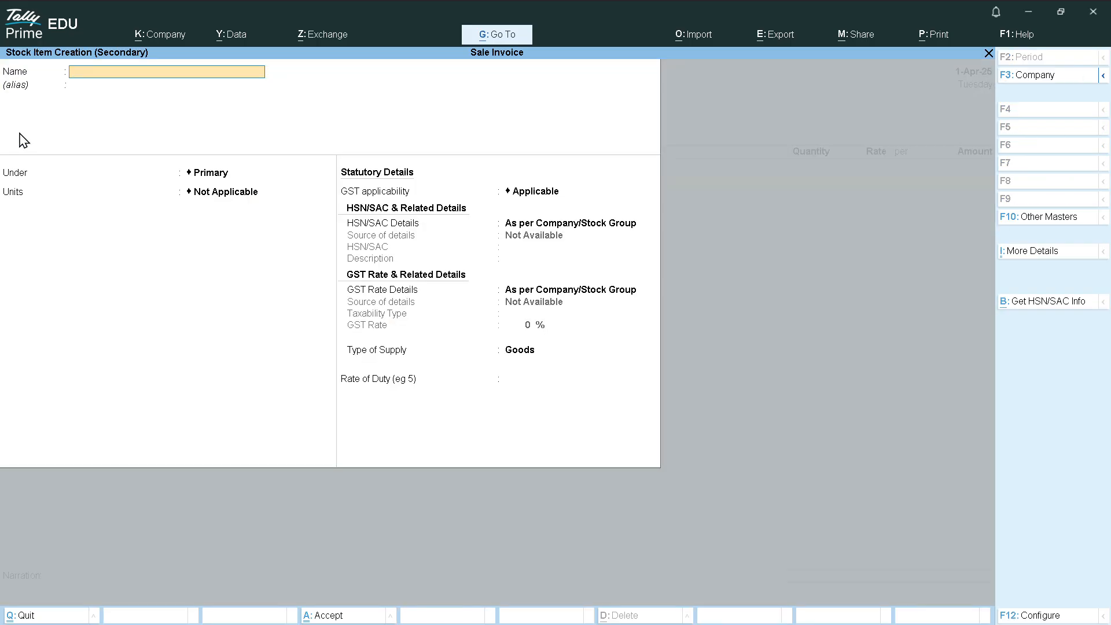
type("C")
type("pple")
key("Return")
key("Return")
key("Return")
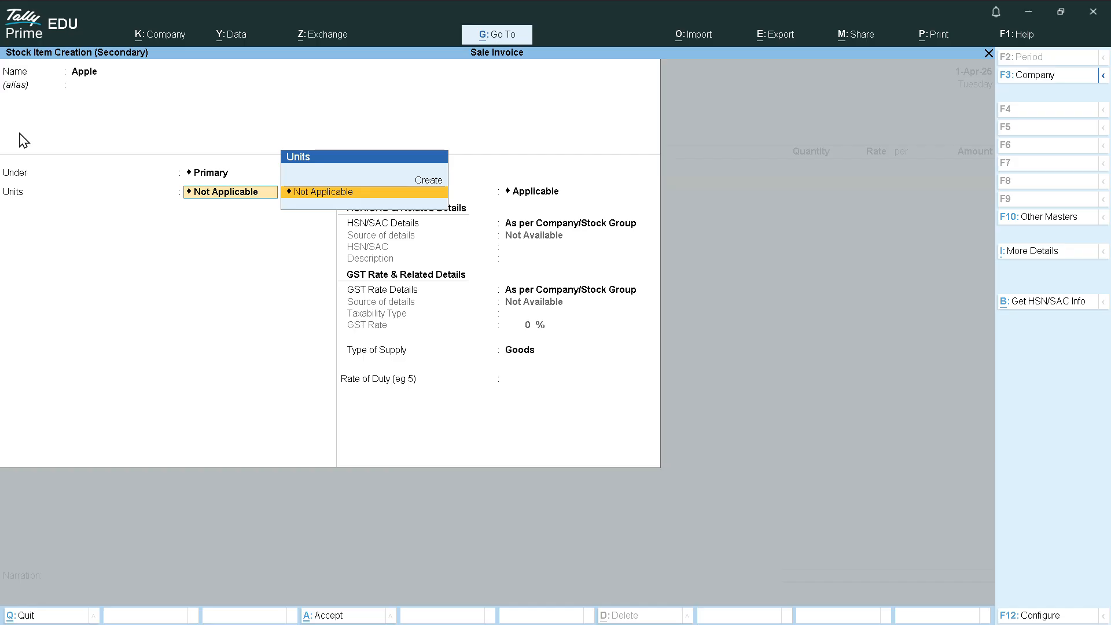
key("Up")
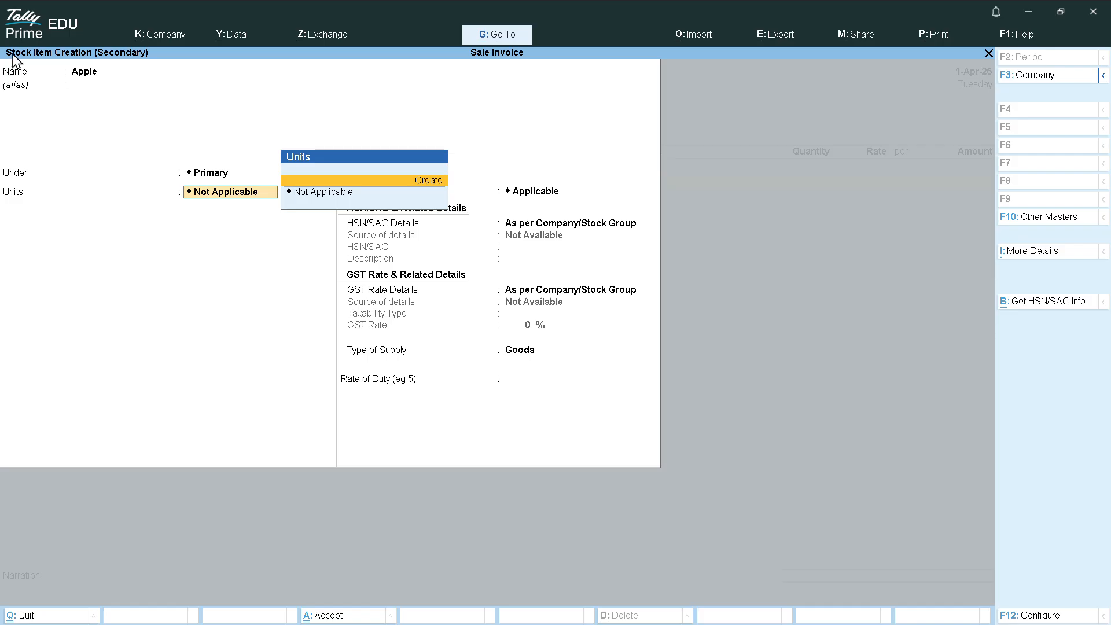
key("alt")
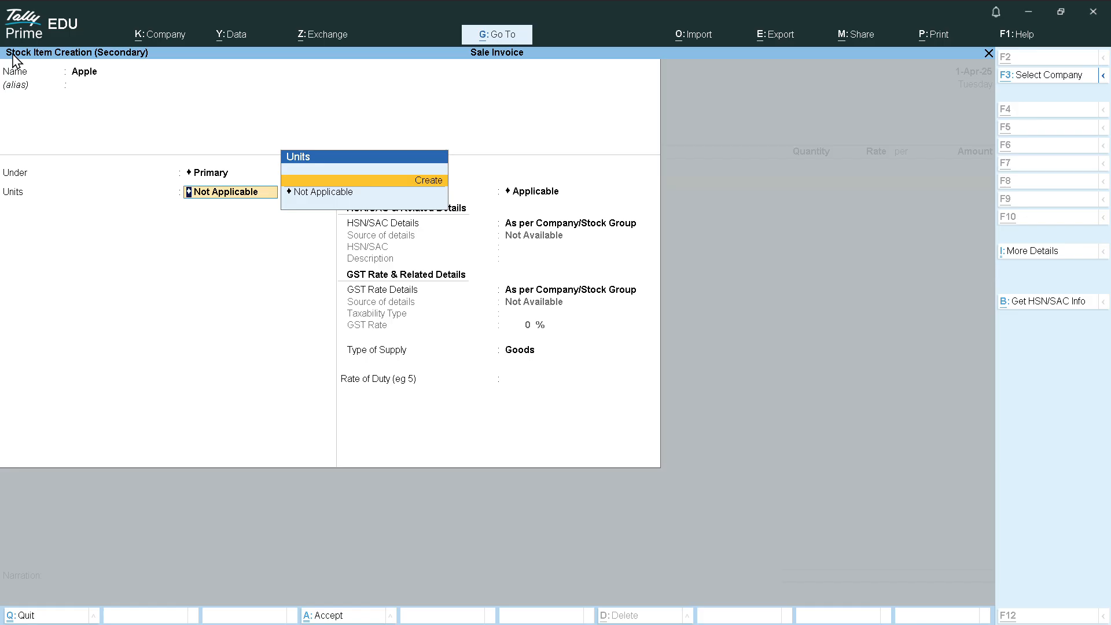
key("alt+c")
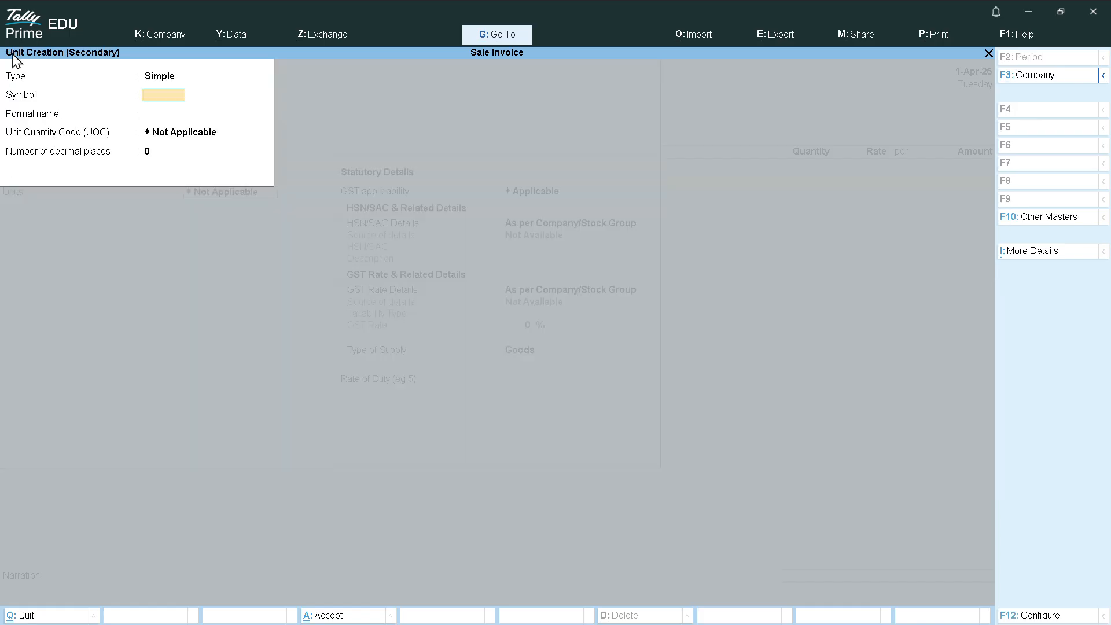
Create unit KG (Kilogram) with UQC KGS-KILOGRAMS and 3 decimal places
type("KG")
key("Return")
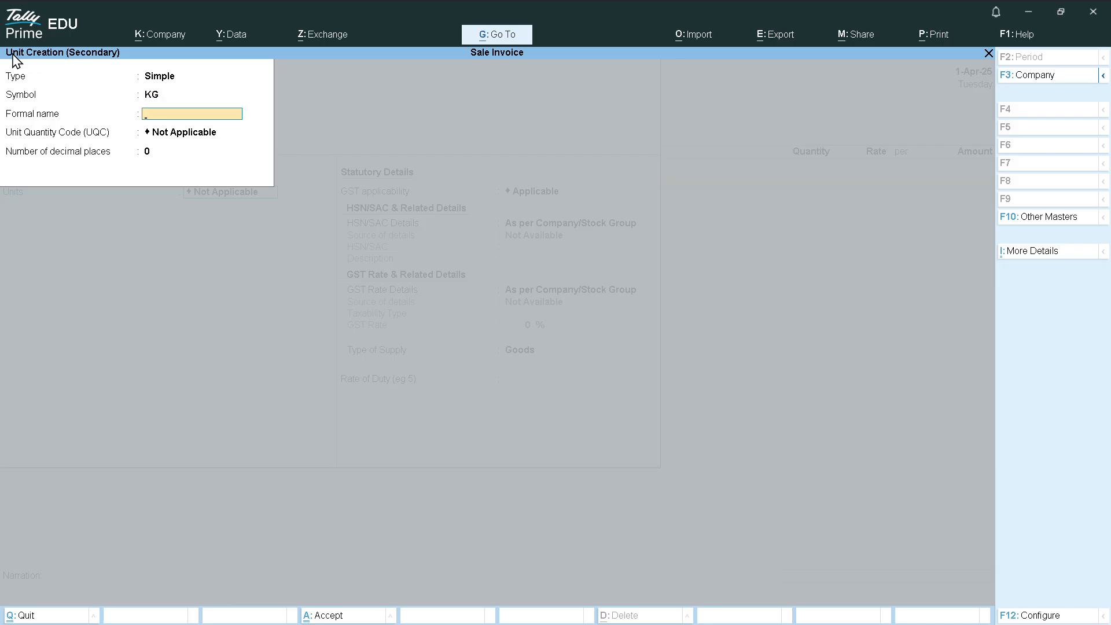
type("Kilogram")
key("Return")
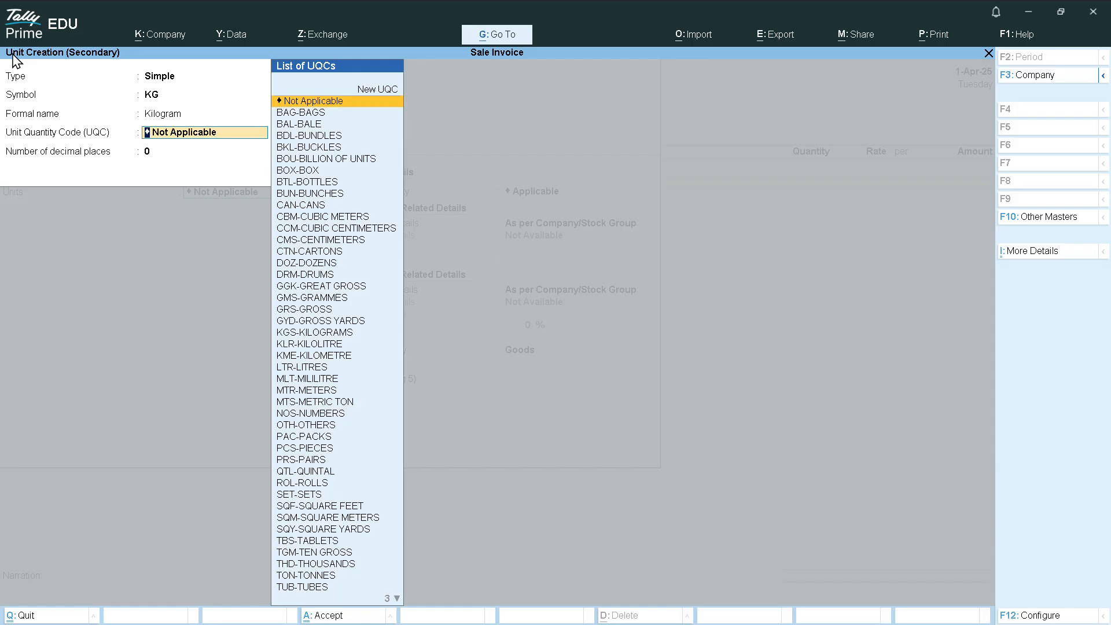
type("k")
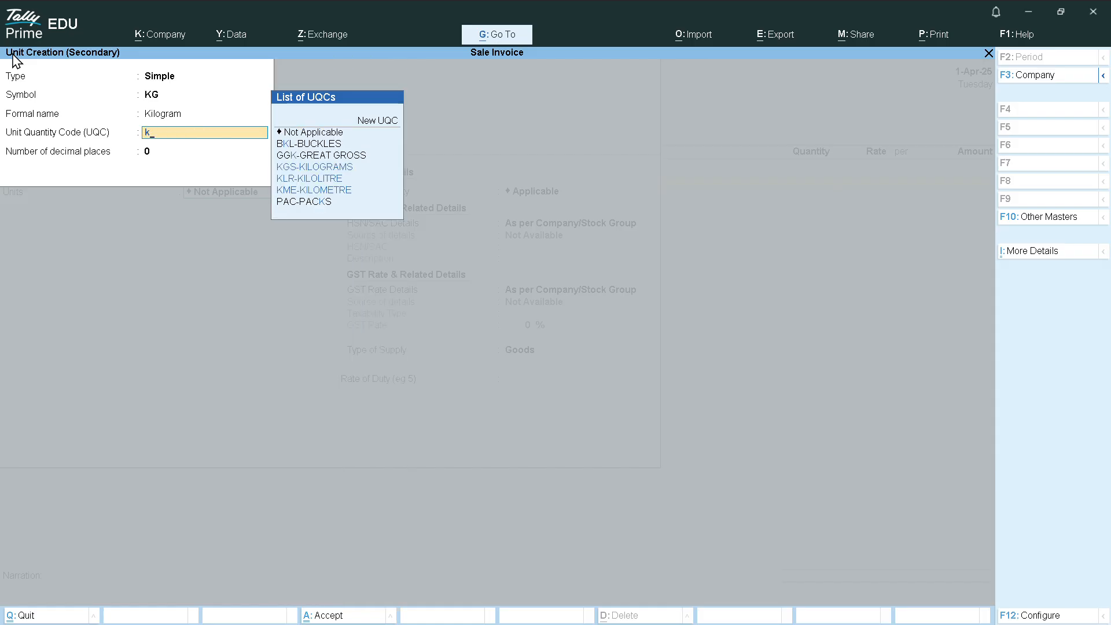
type("i")
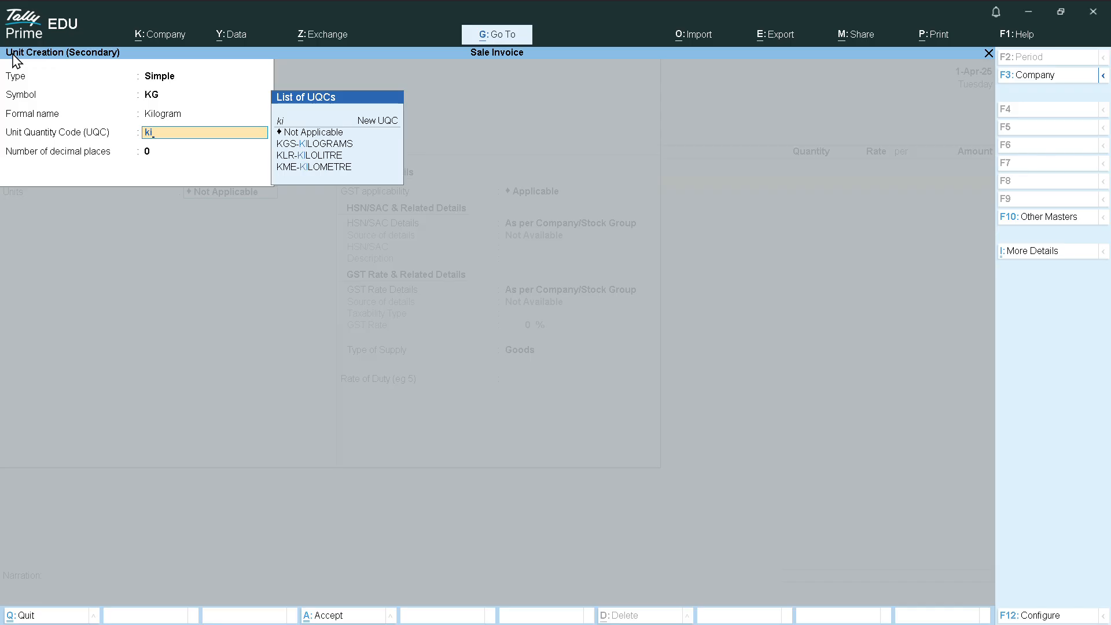
key("Down")
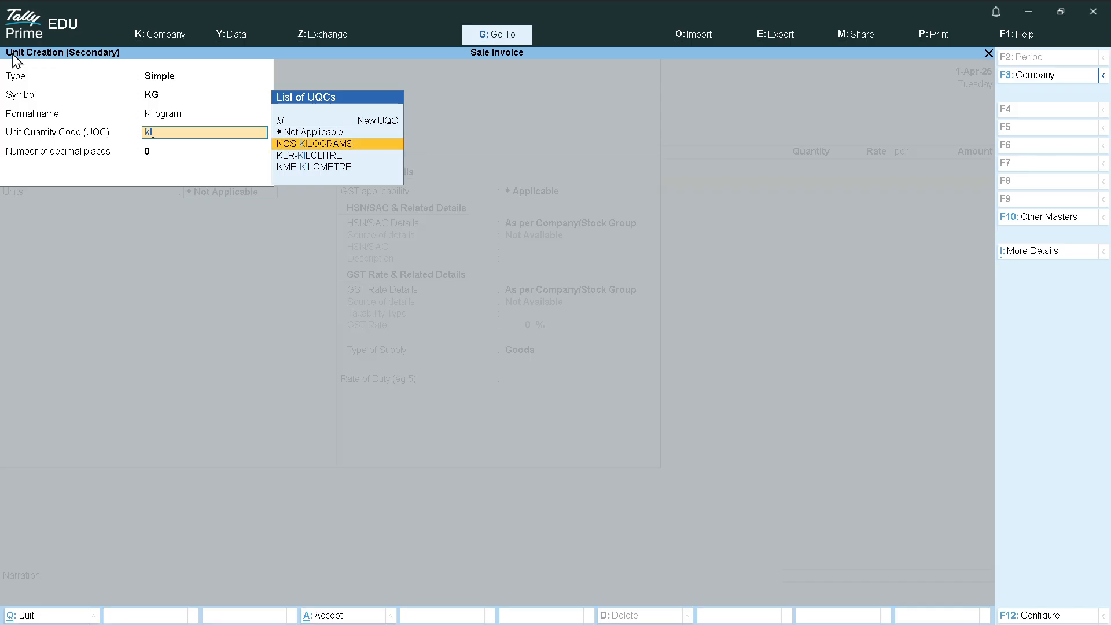
key("Return")
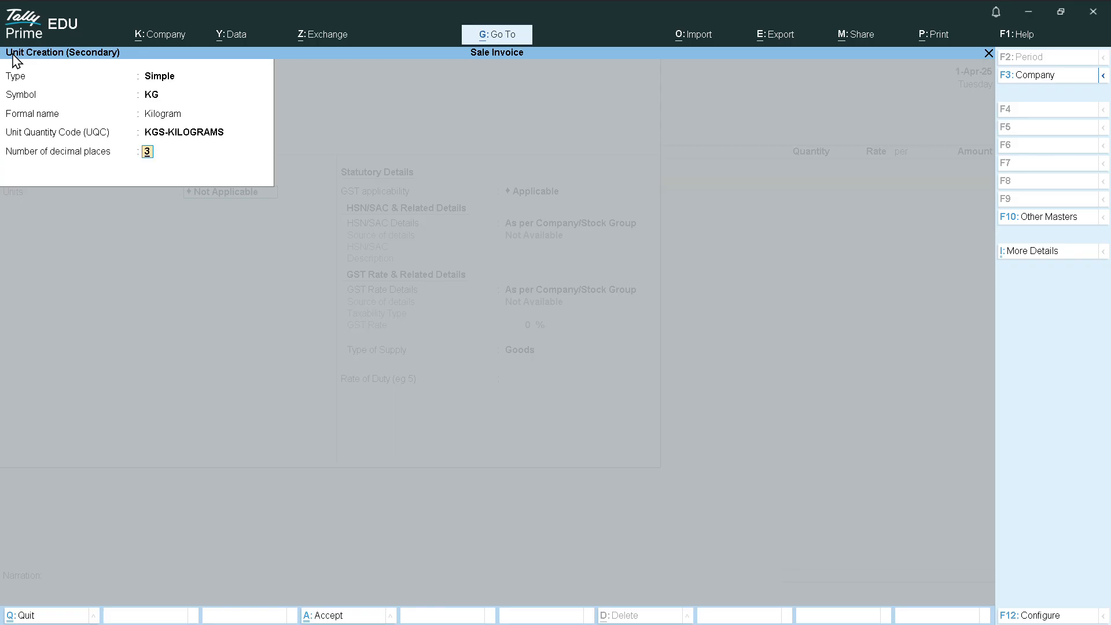
key("Return")
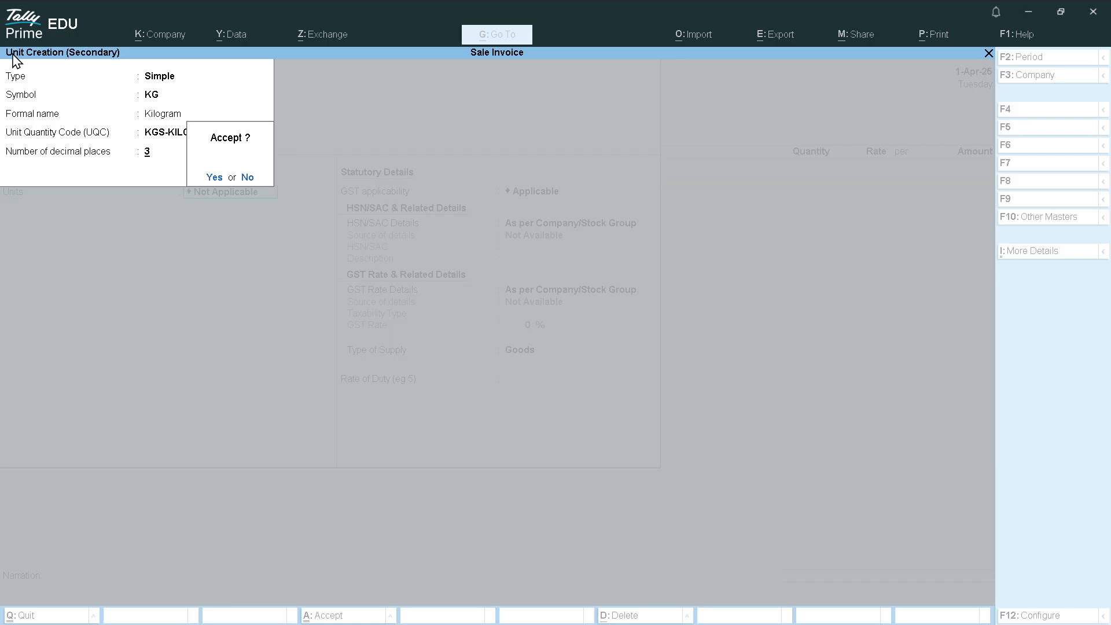
key("Return")
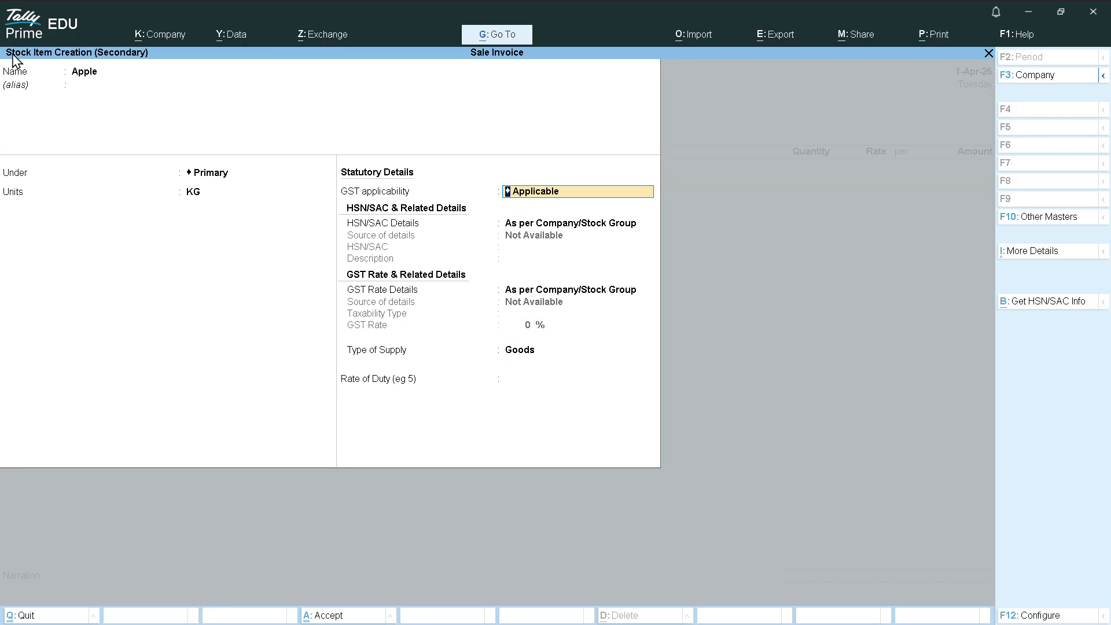
Specify HSN 55081000 with description Goods on the Apple item
key("Return")
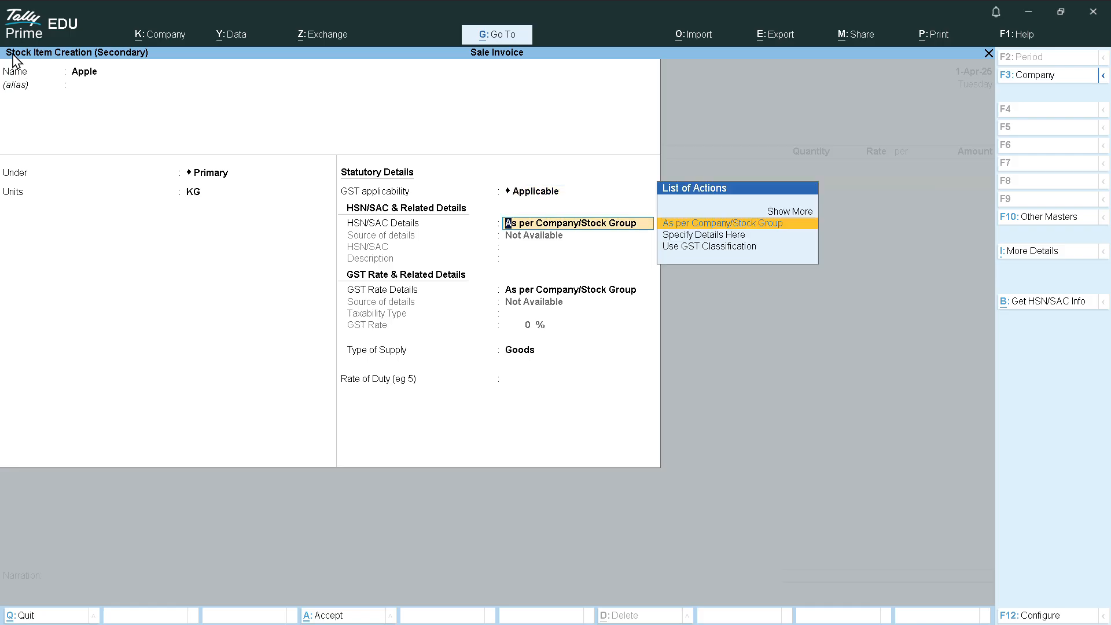
key("Down")
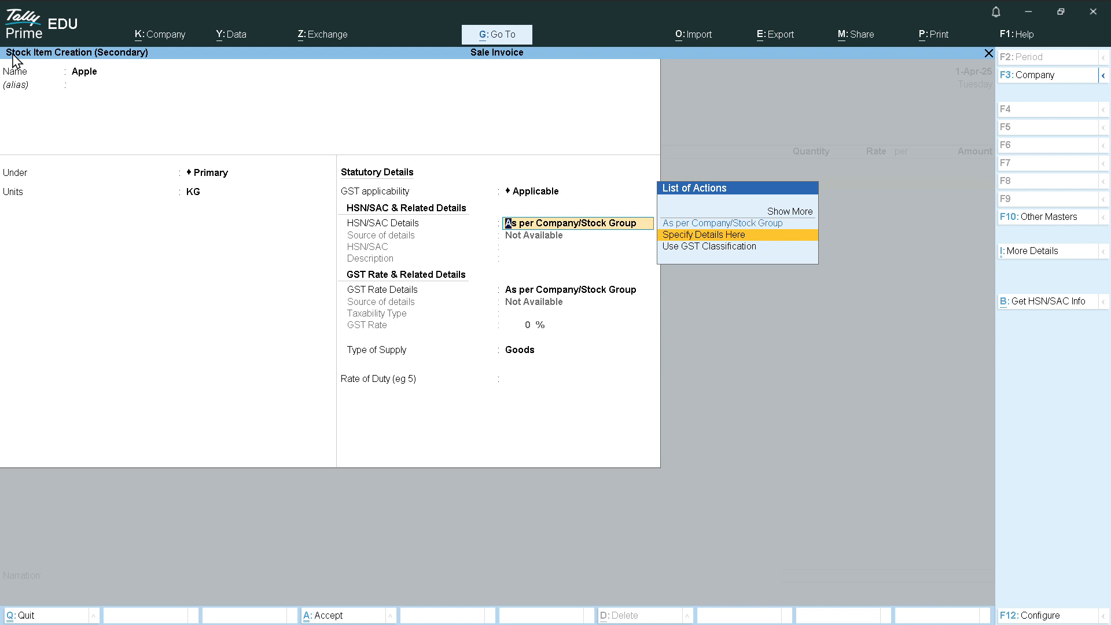
key("Return")
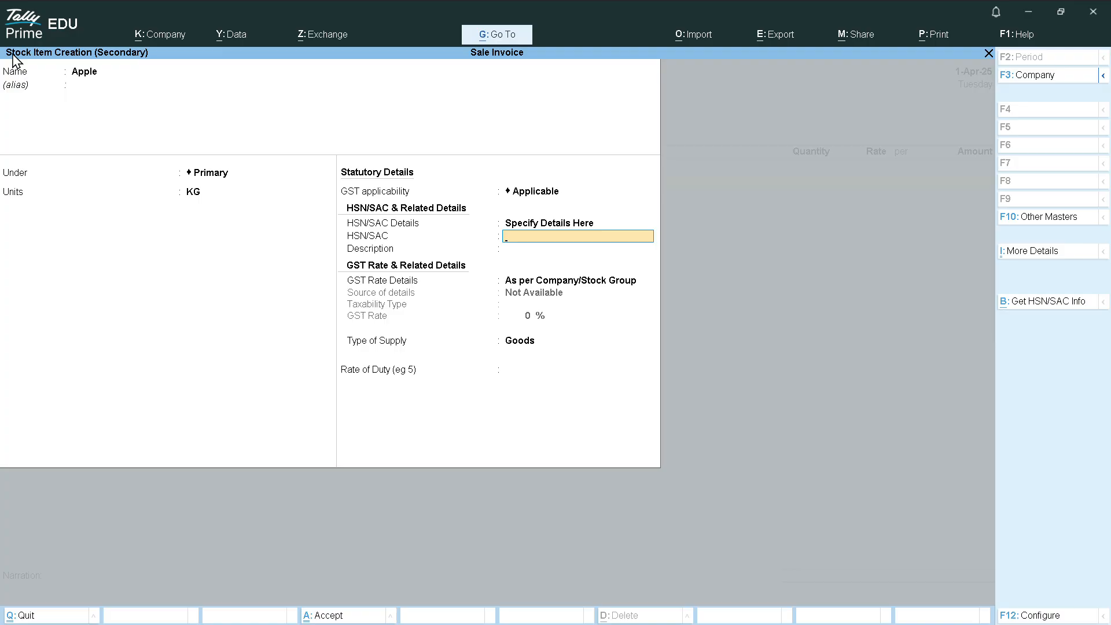
type("55081000")
key("Return")
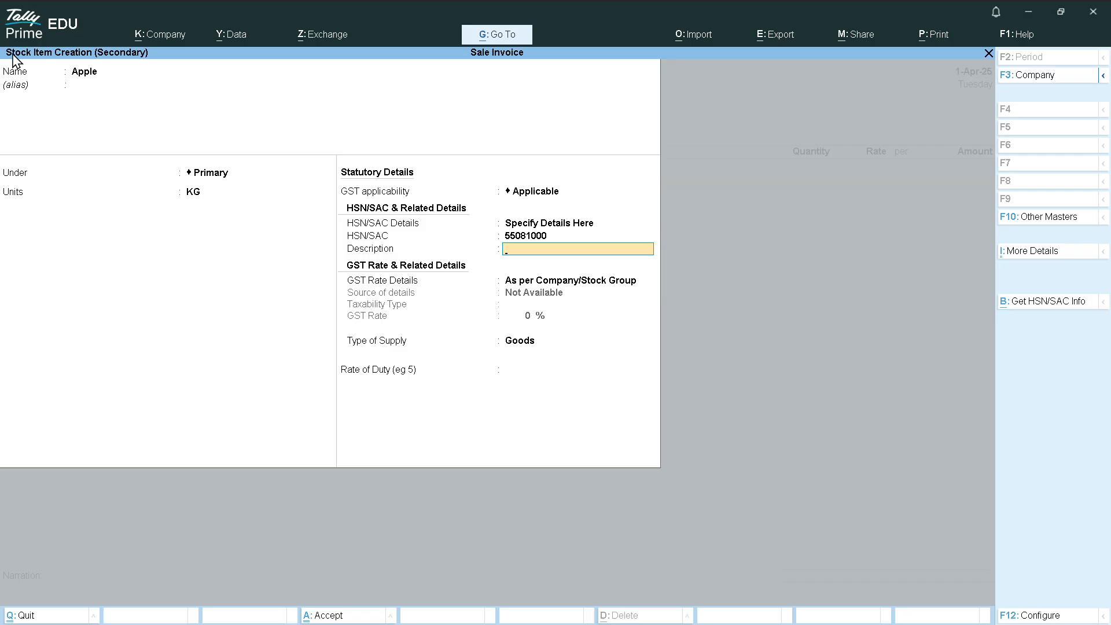
type("Goods")
key("Return")
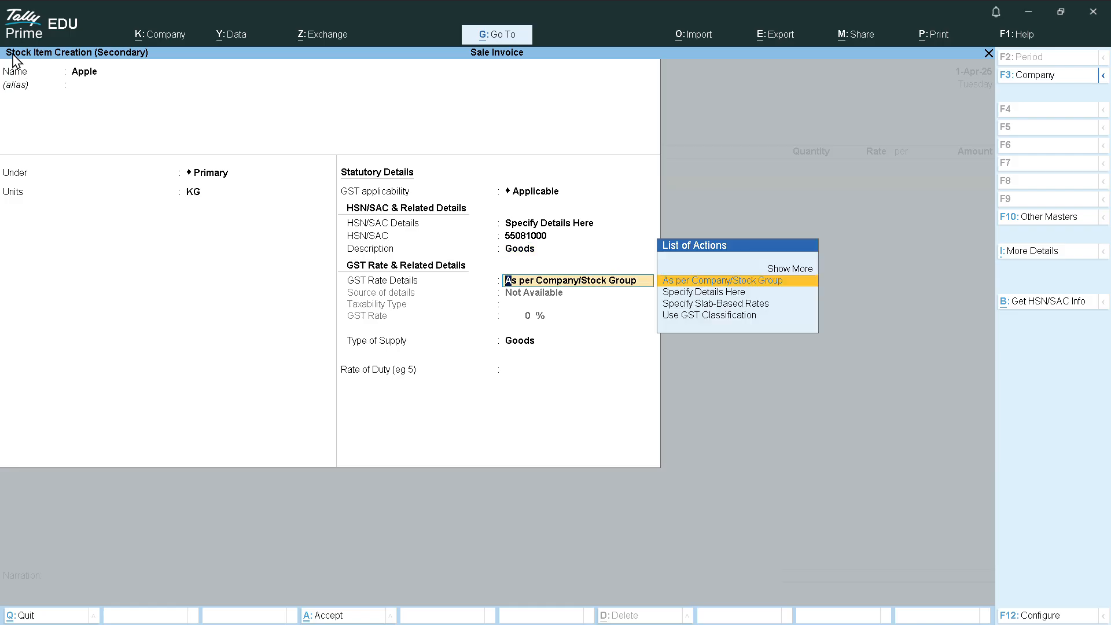
Set GST to Taxable at 18% with Goods supply type, and save the Apple item
key("Down")
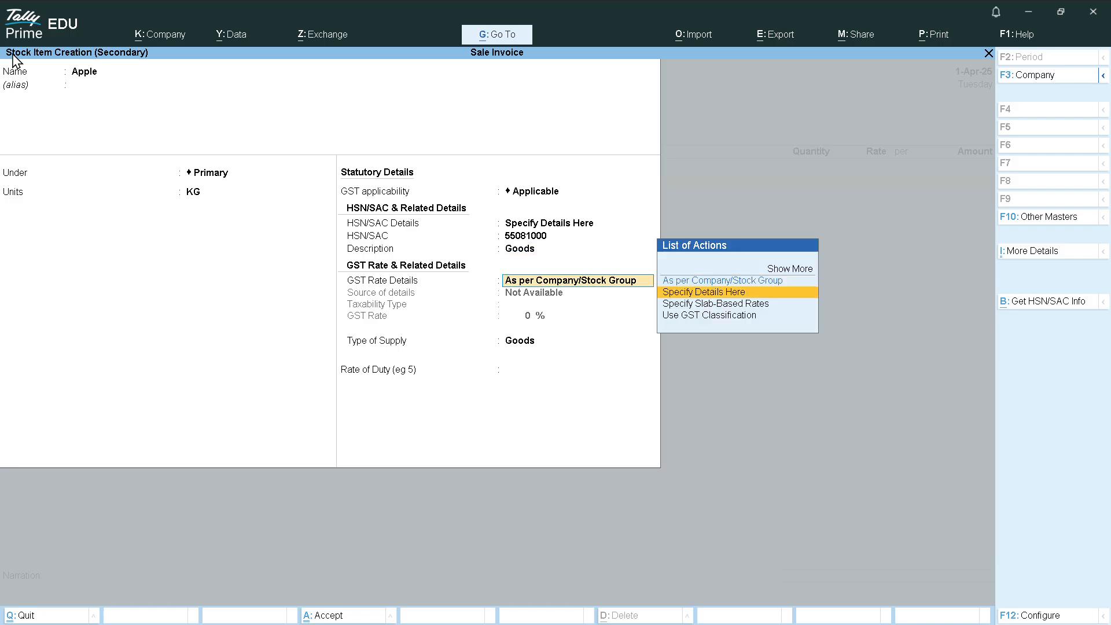
key("Return")
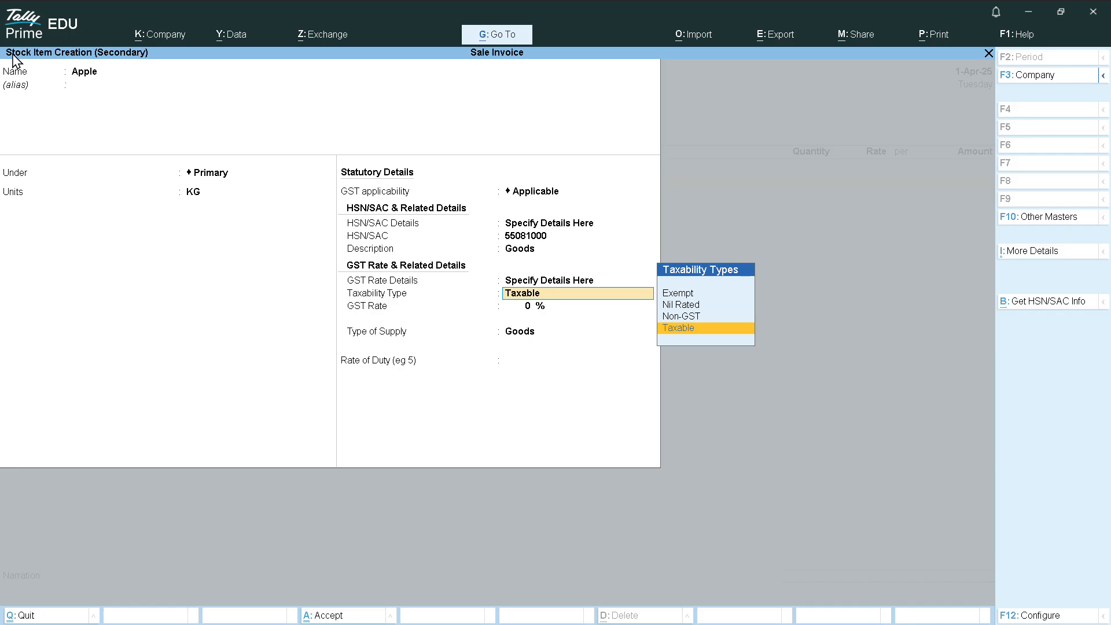
key("Return")
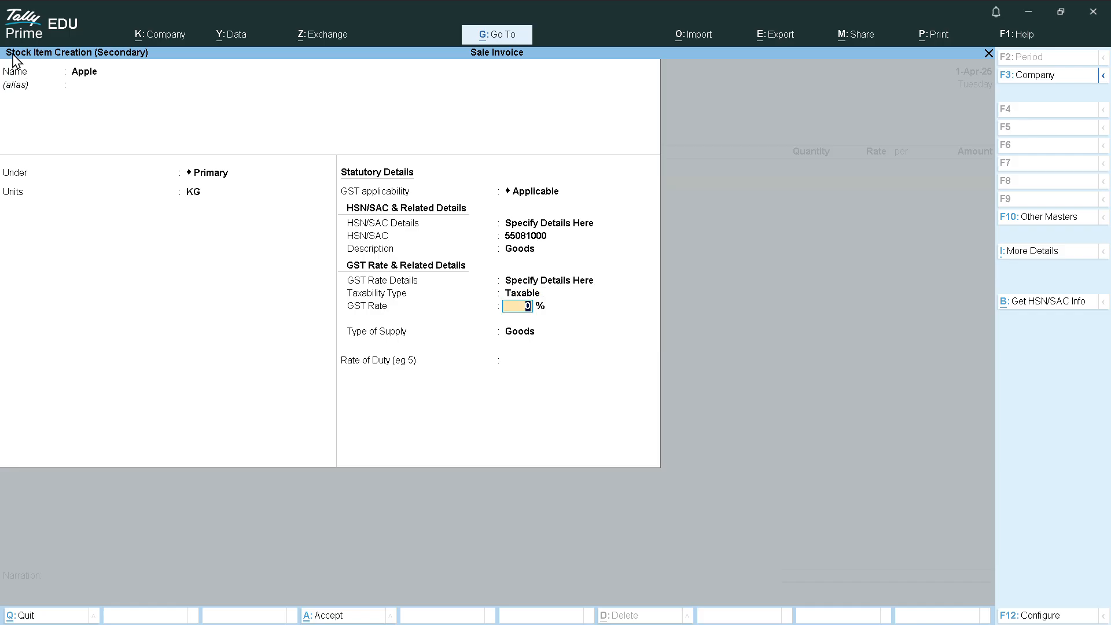
type("18")
key("Return")
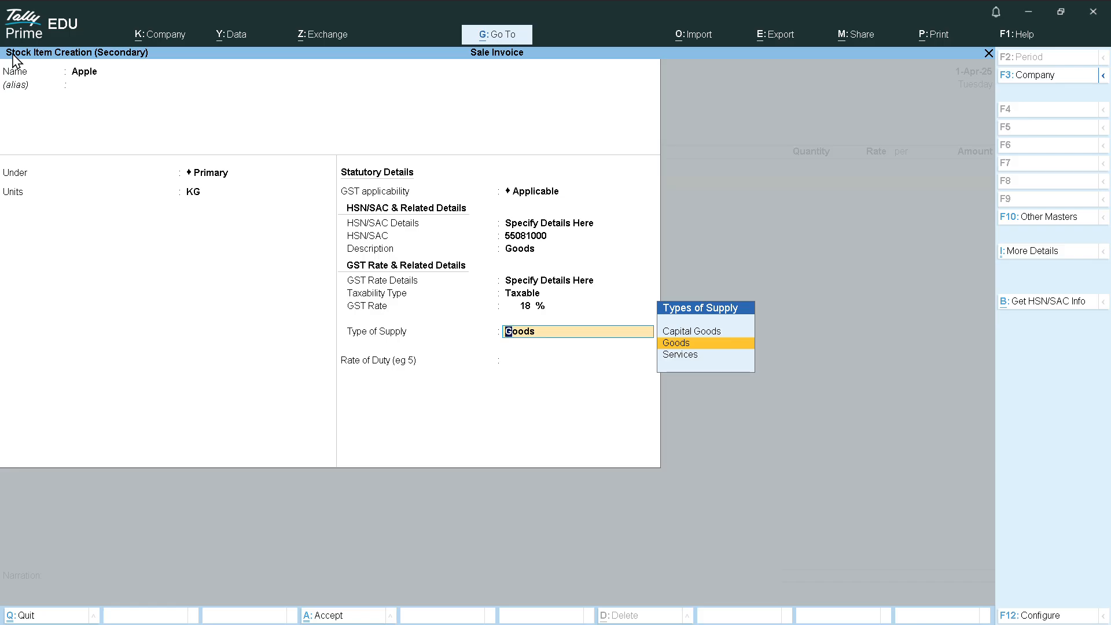
key("Down")
key("Up")
key("Return")
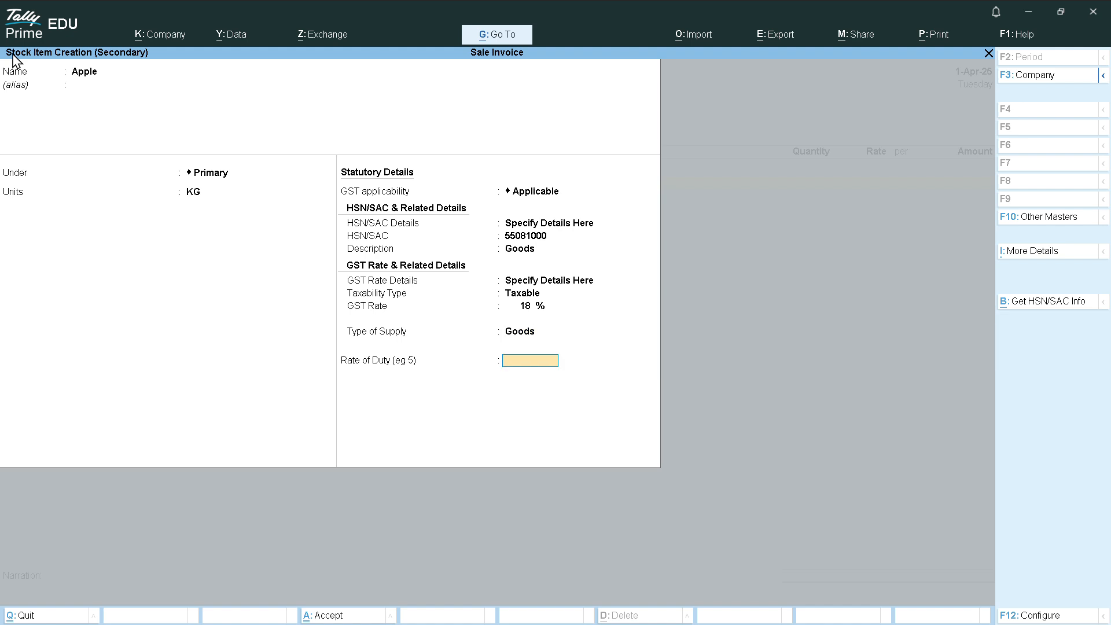
key("Return")
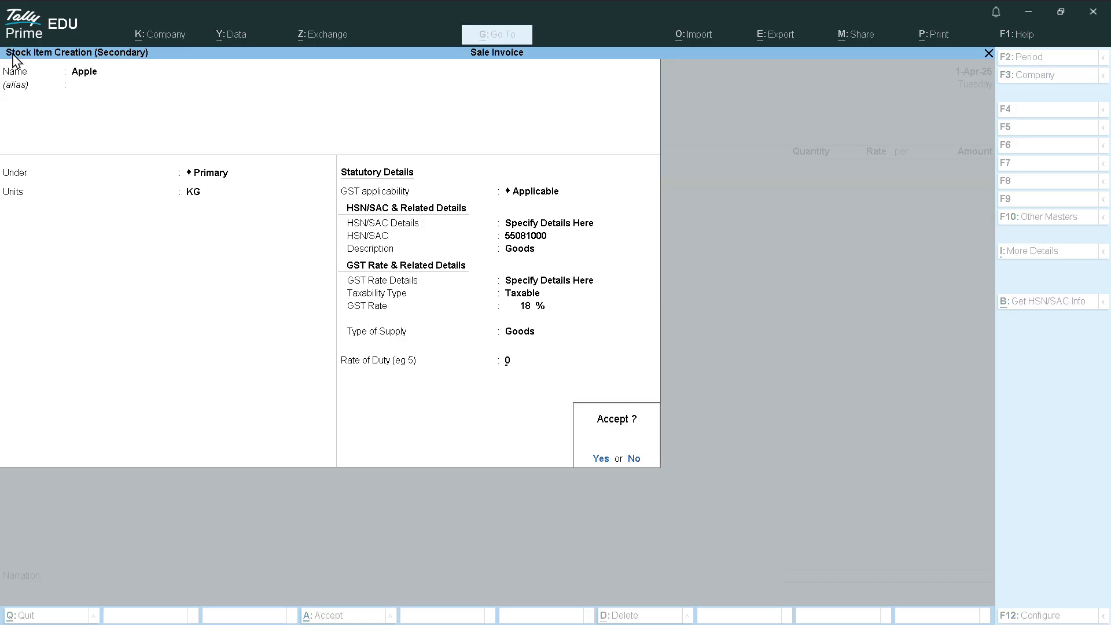
key("Return")
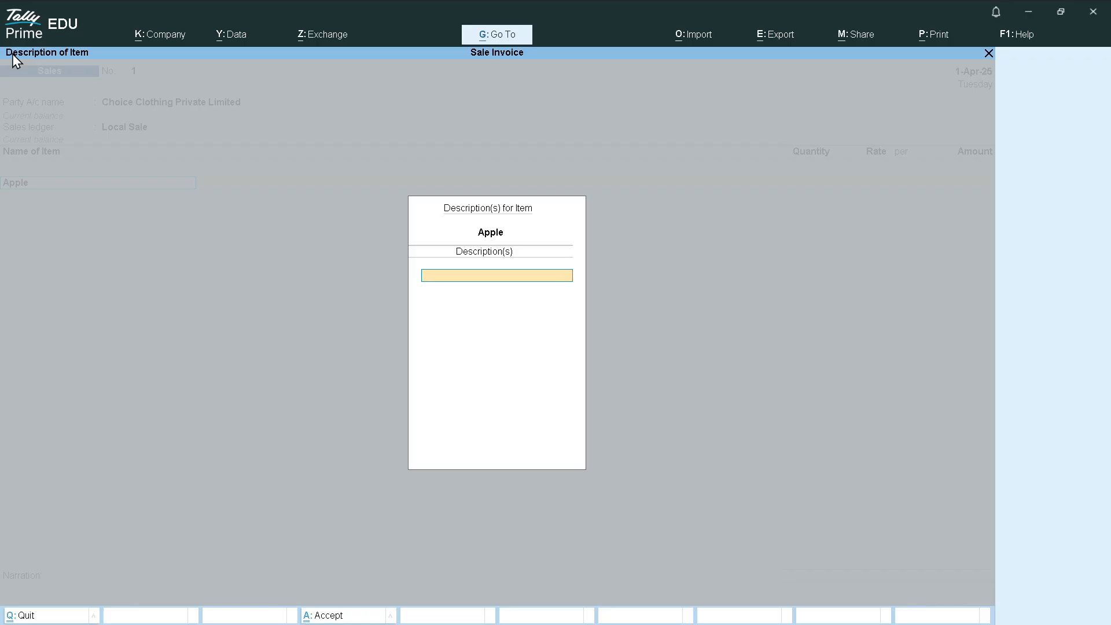
Enter quantity 100.200 KG of Apple, dismissing the negative stock warning
key("Return")
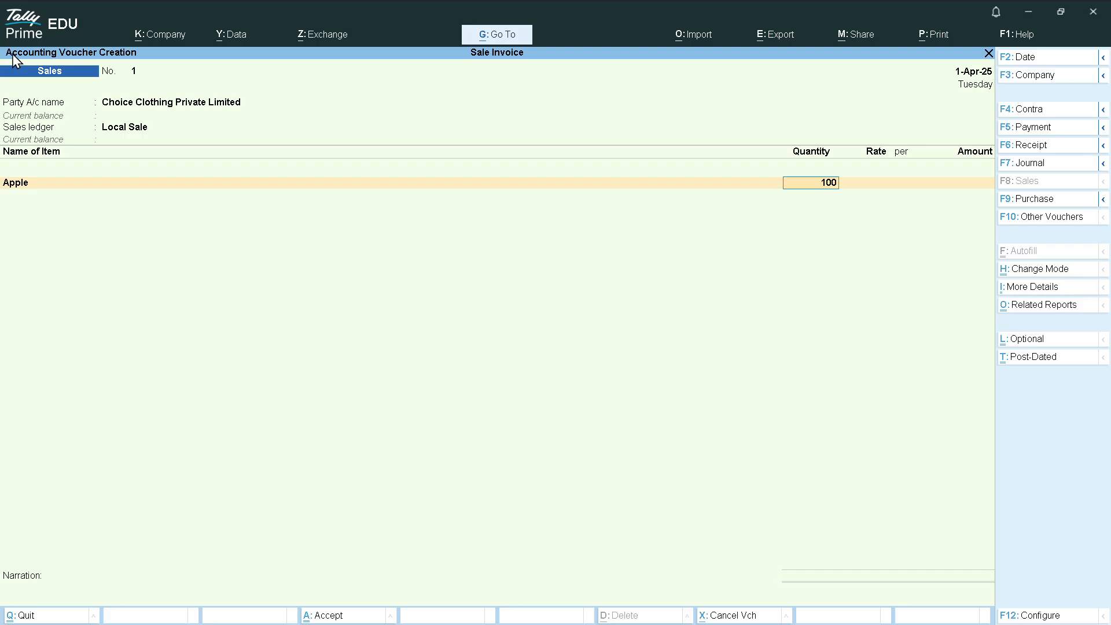
type("100.200")
key("Return")
key("Return")
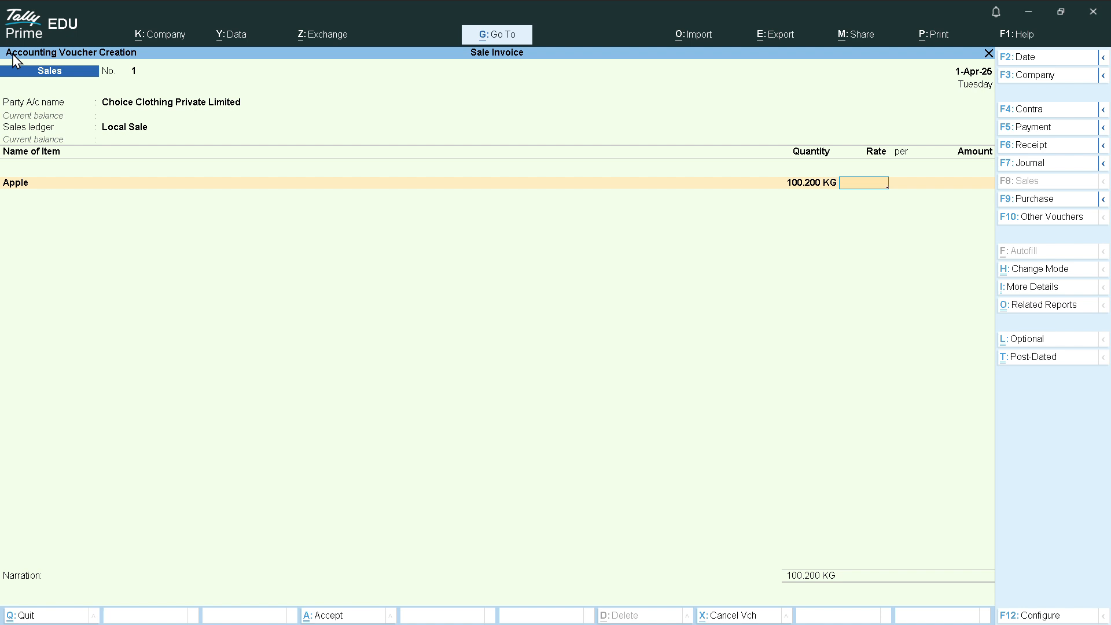
key("BackSpace")
type("100.200")
key("Return")
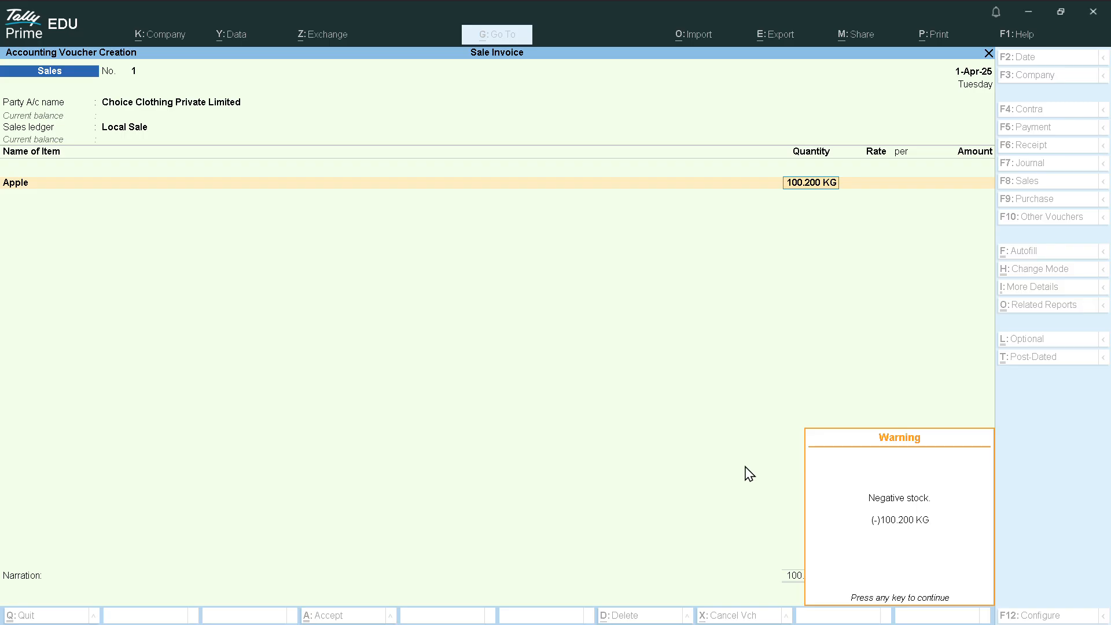
key("Return")
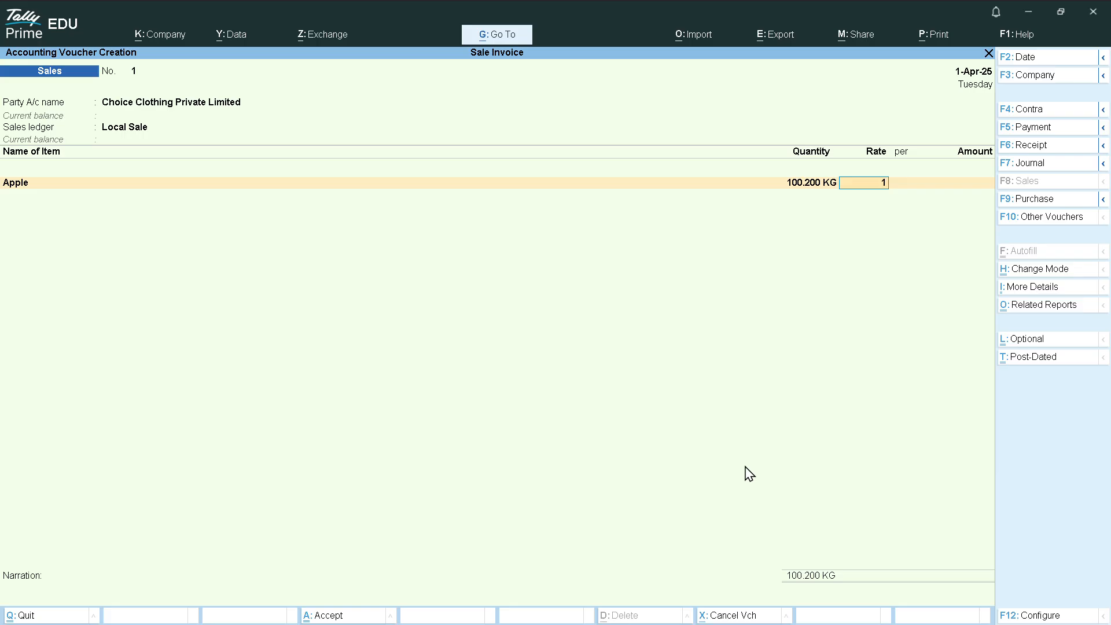
Set the rate to 120 per KG for 12,024.00, keeping the master GST and HSN details
type("120")
key("Return")
key("Return")
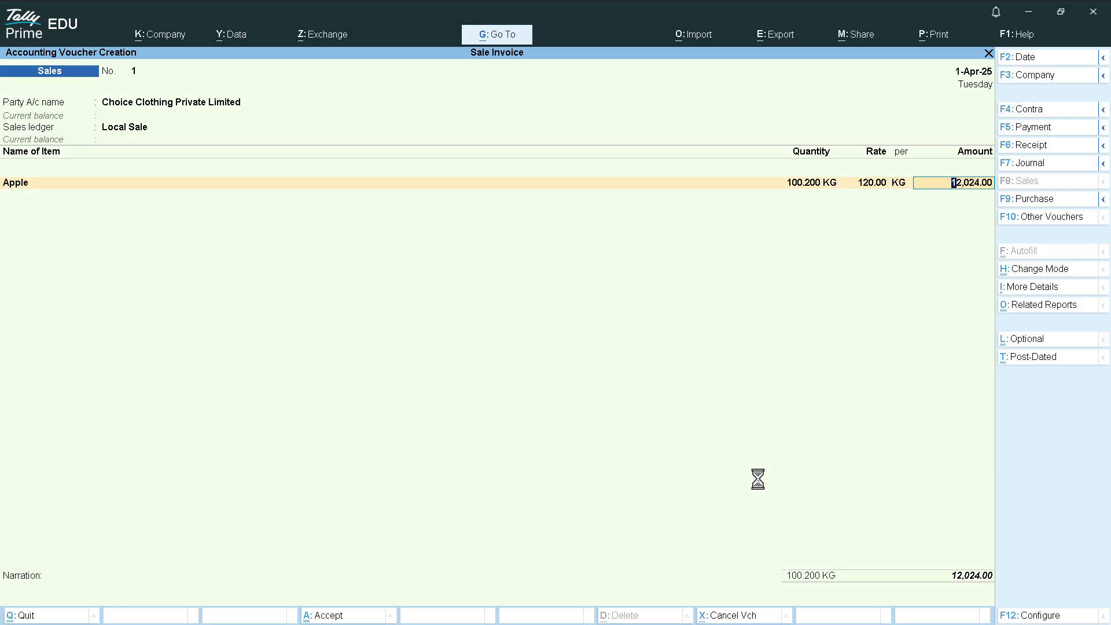
key("Return")
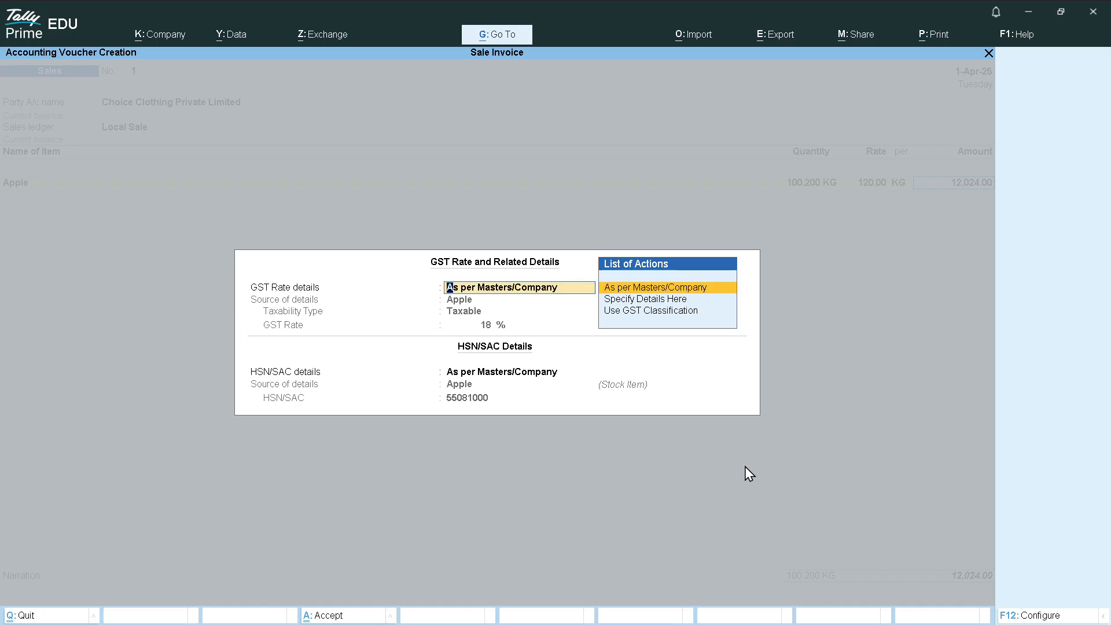
key("Return")
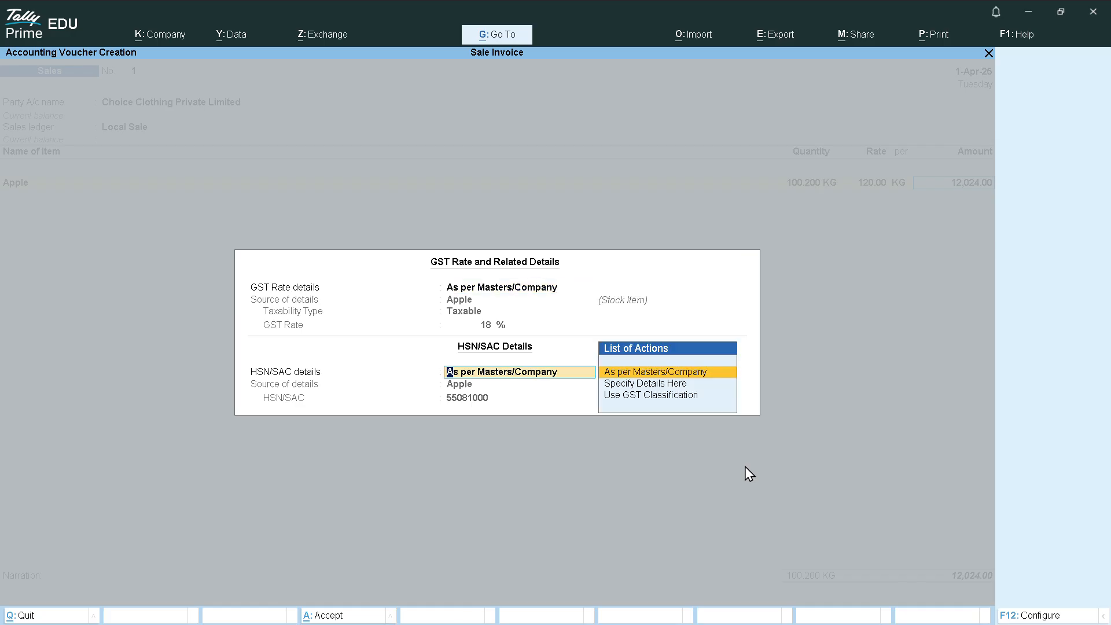
key("Return")
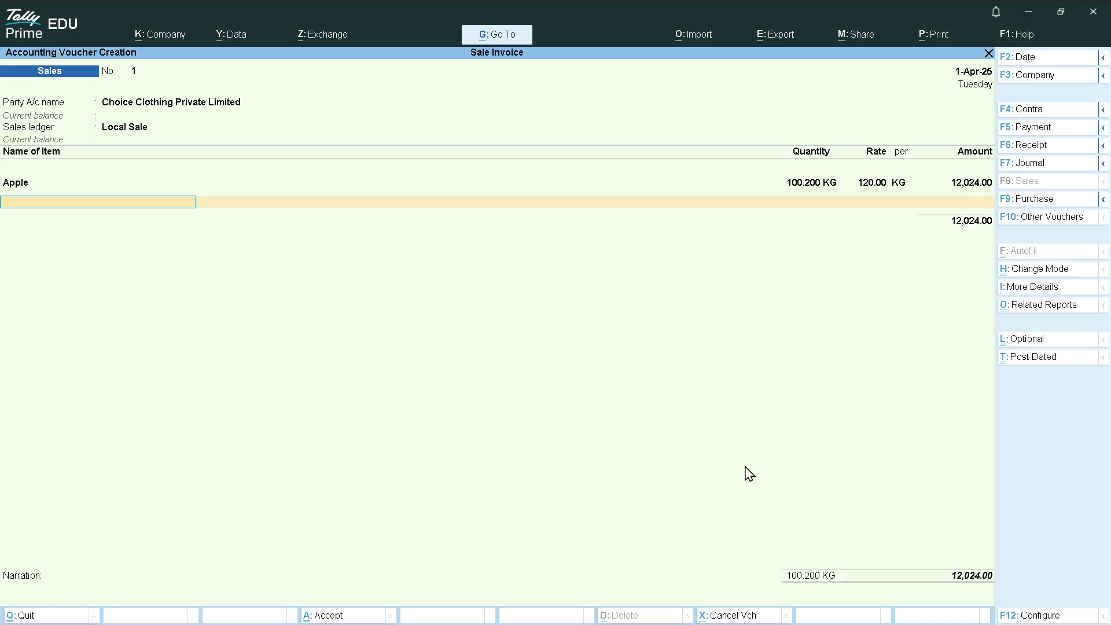
key("Return")
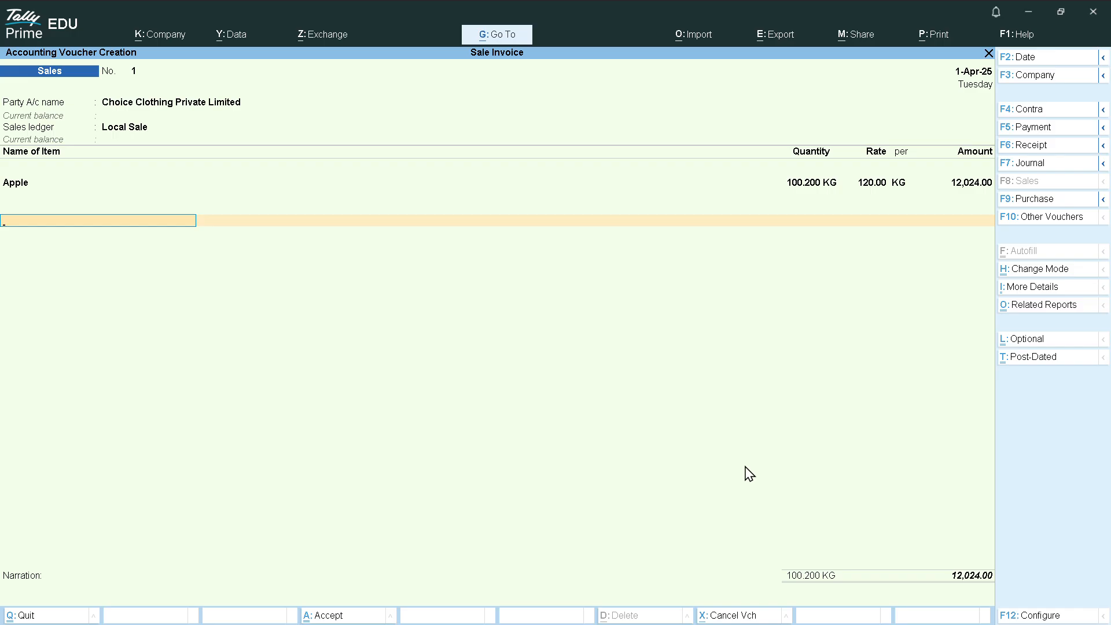
key("BackSpace")
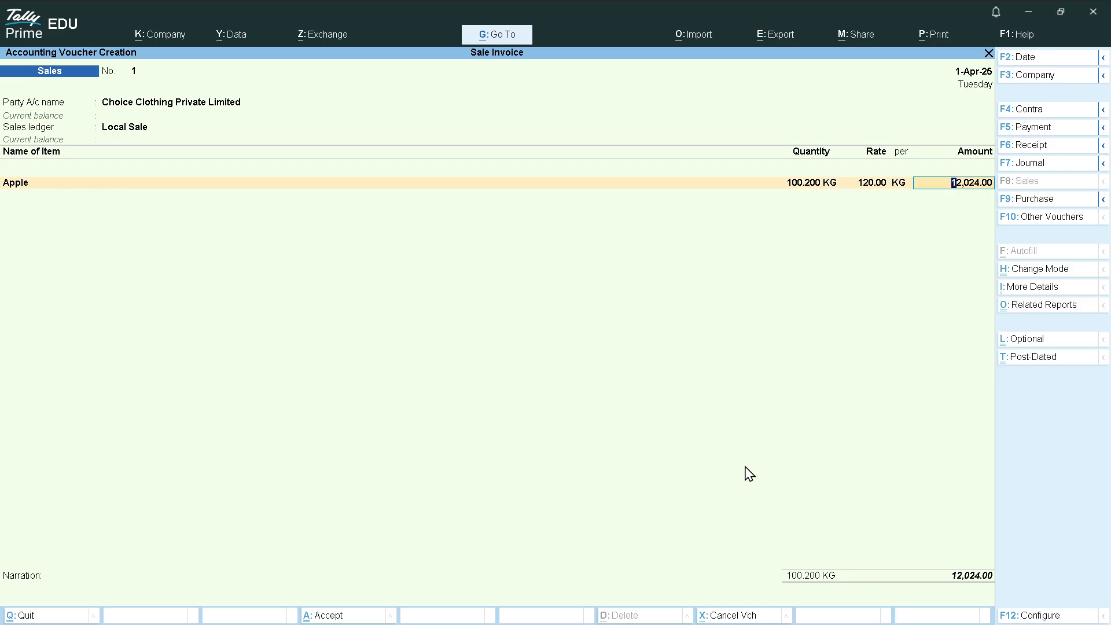
key("Return")
key("Return")
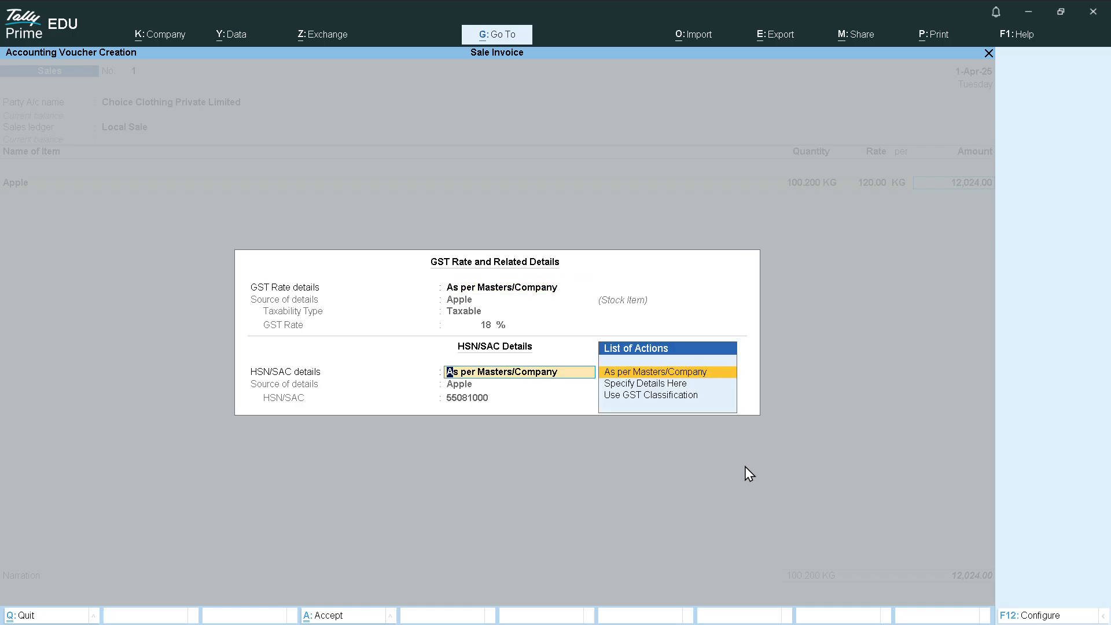
key("Return")
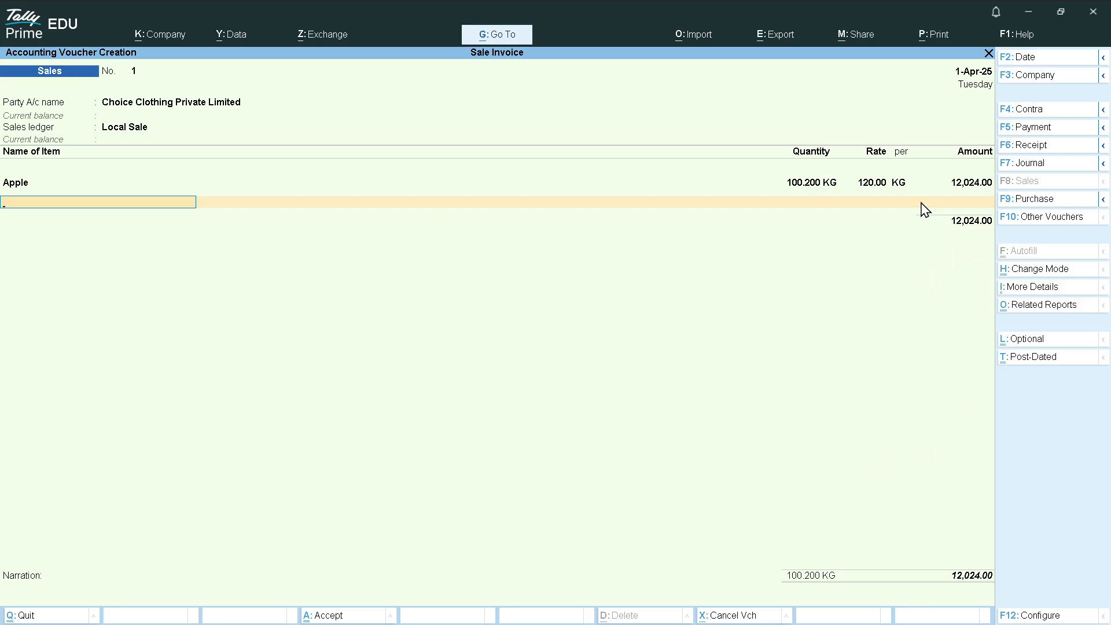
Close the stock item list and start a new ledger named Output CGST from the invoice
left_click(958, 204)
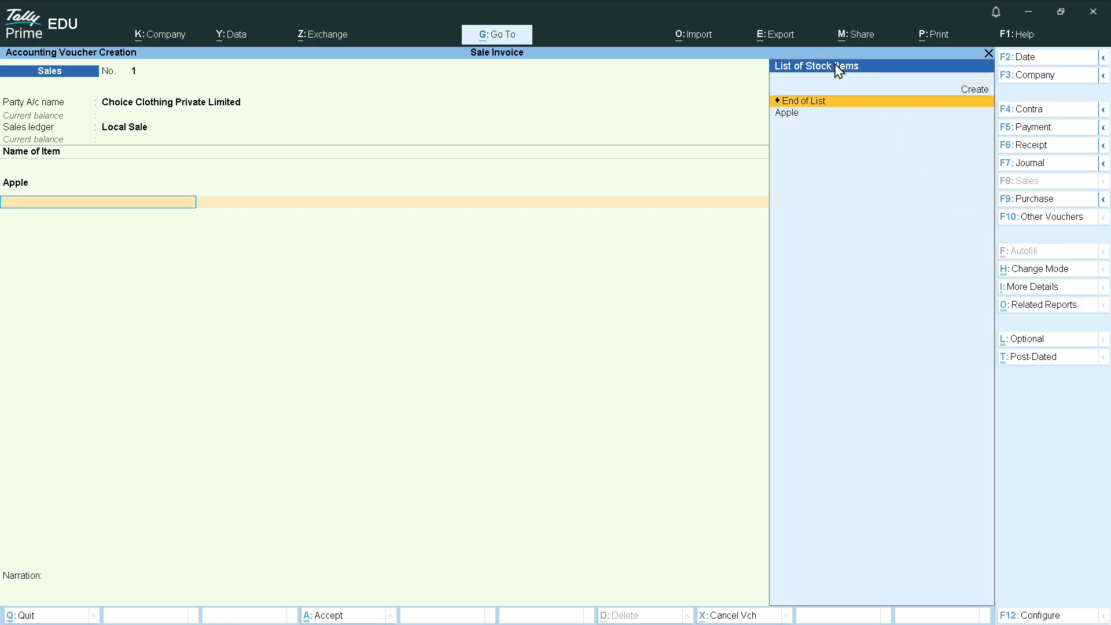
key("Return")
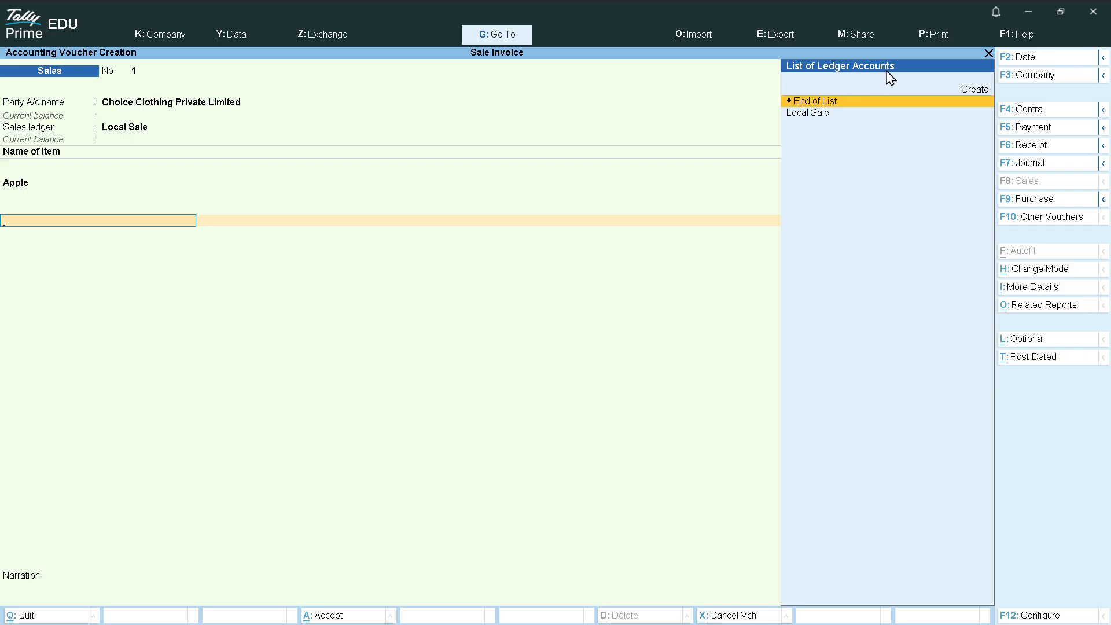
key("alt")
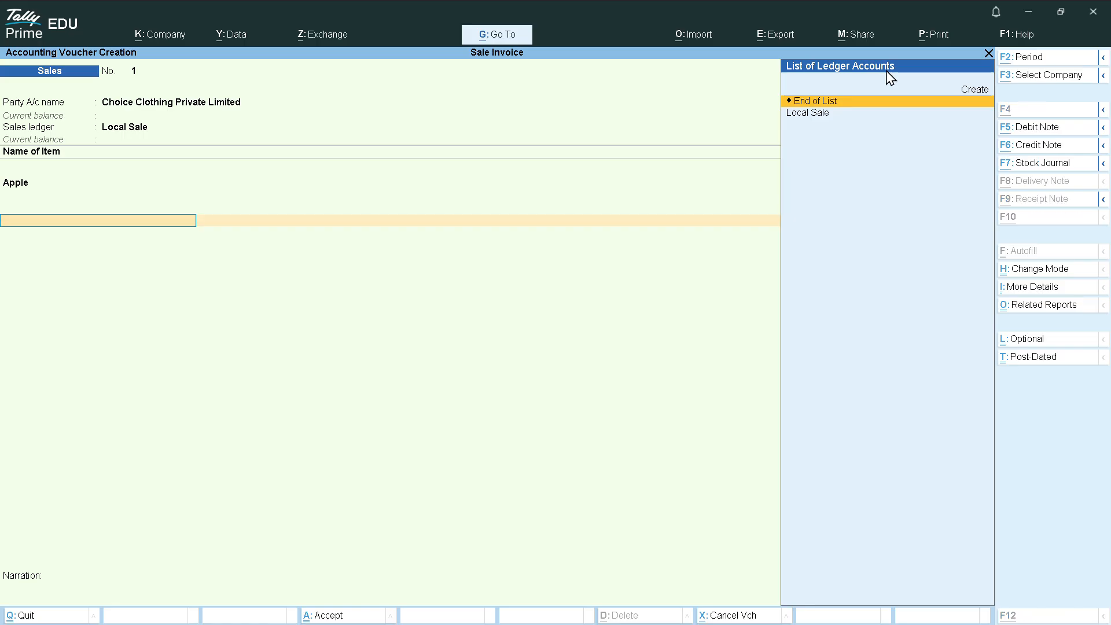
key("alt+c")
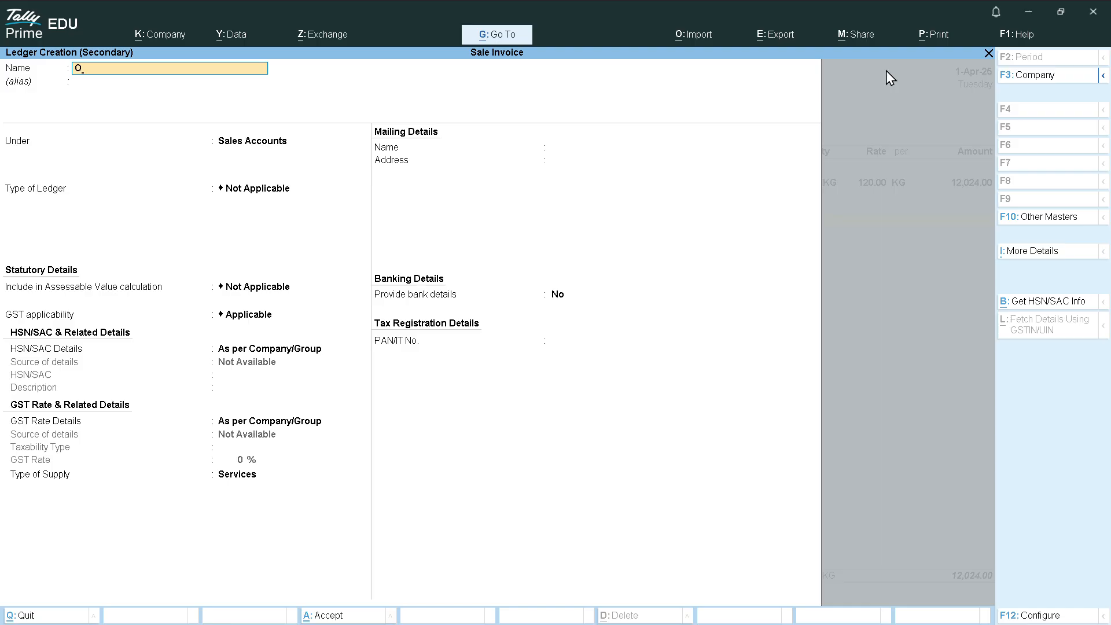
type("Output CGST")
key("Return")
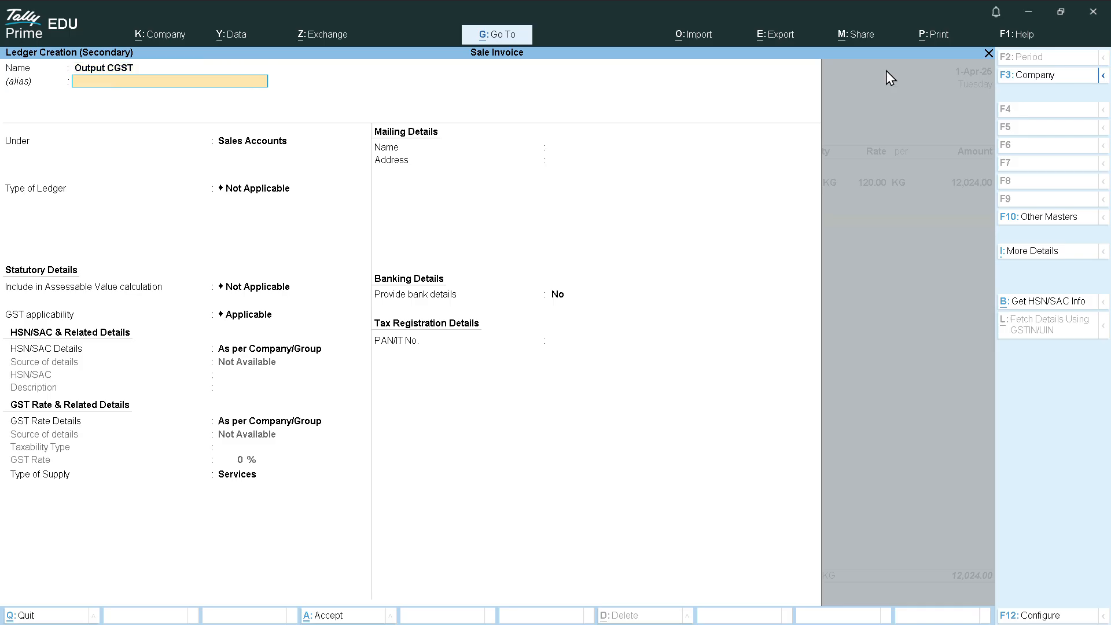
key("Return")
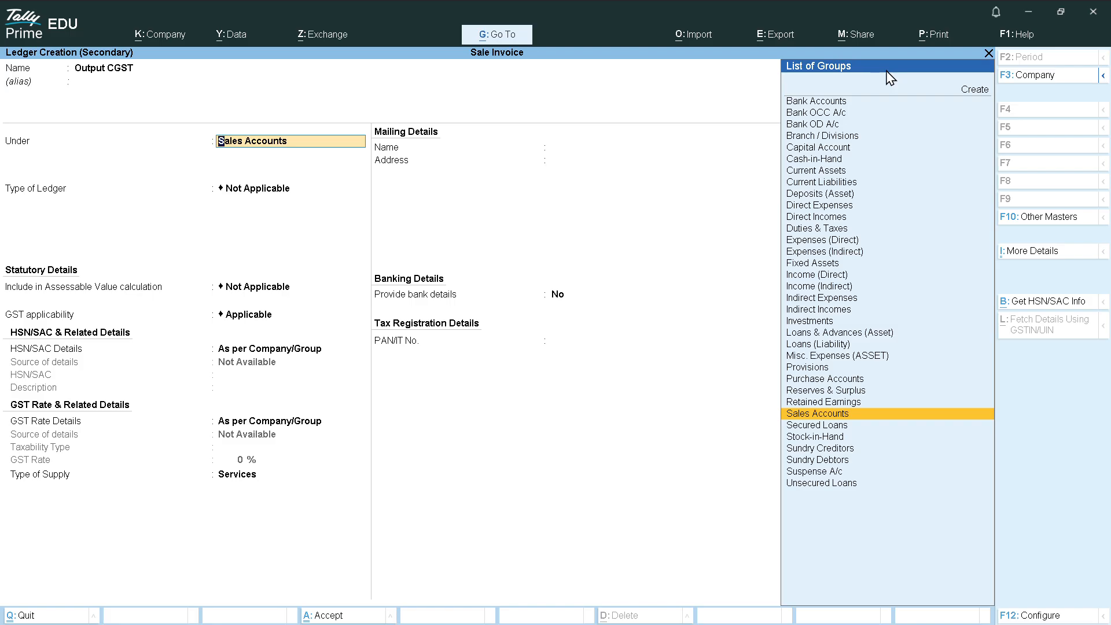
Save Output CGST under Duties & Taxes as a GST ledger of tax type CGST, with no rounding
type("DU")
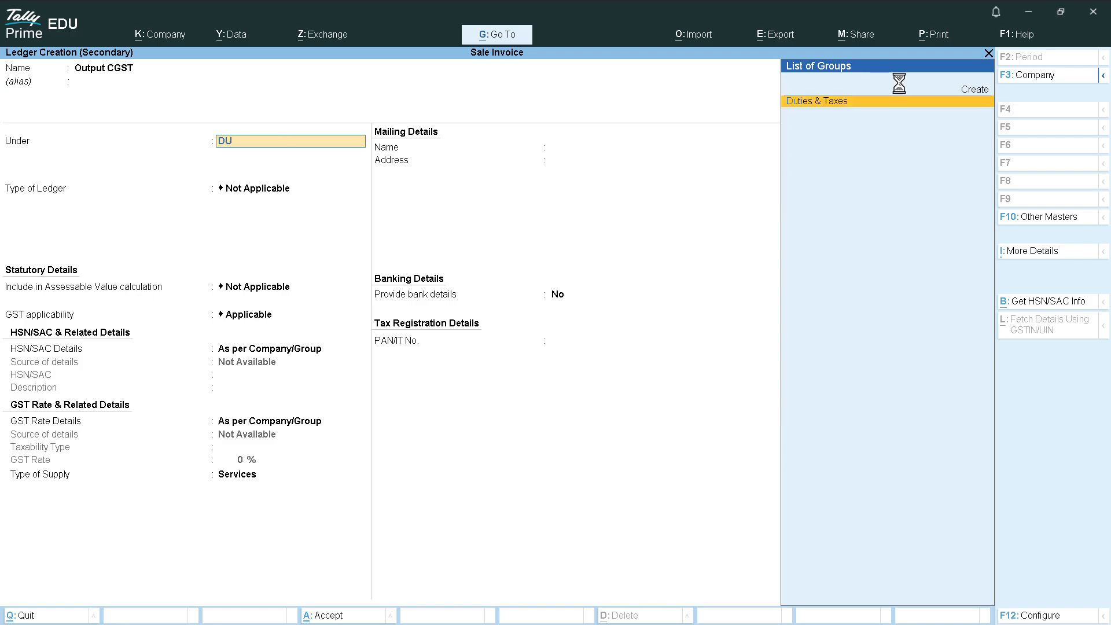
key("Return")
key("Up")
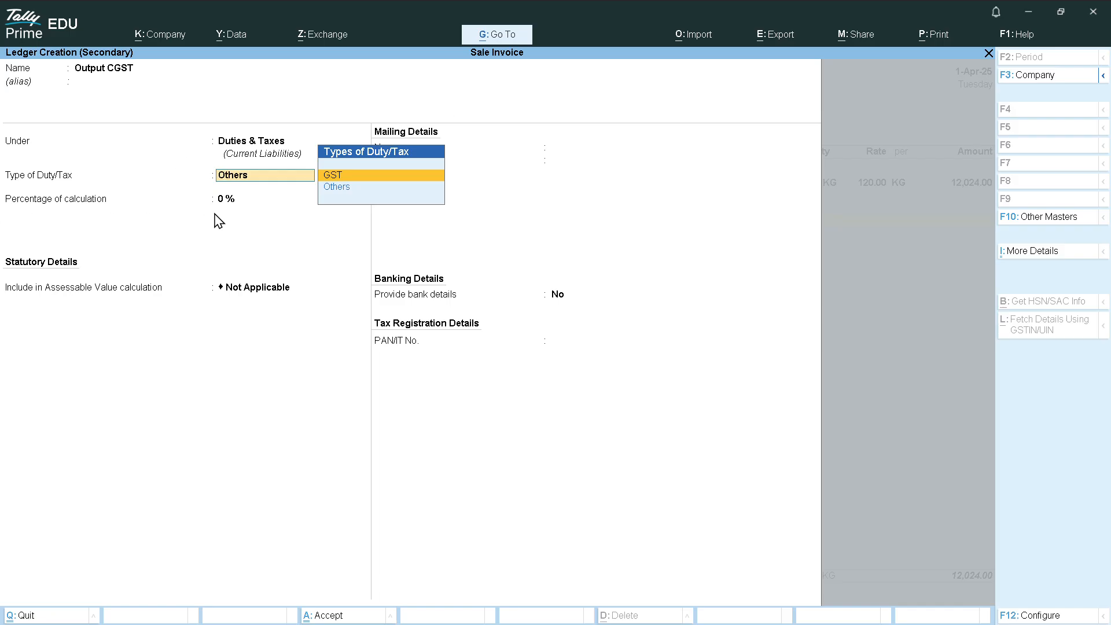
key("Return")
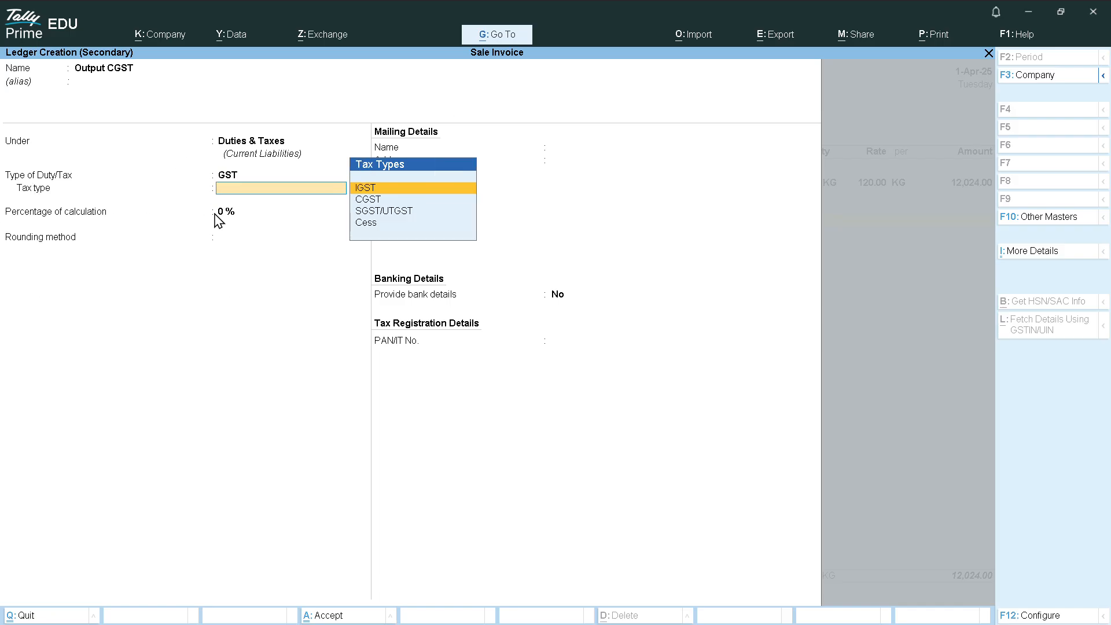
key("Down")
key("Up")
key("Down")
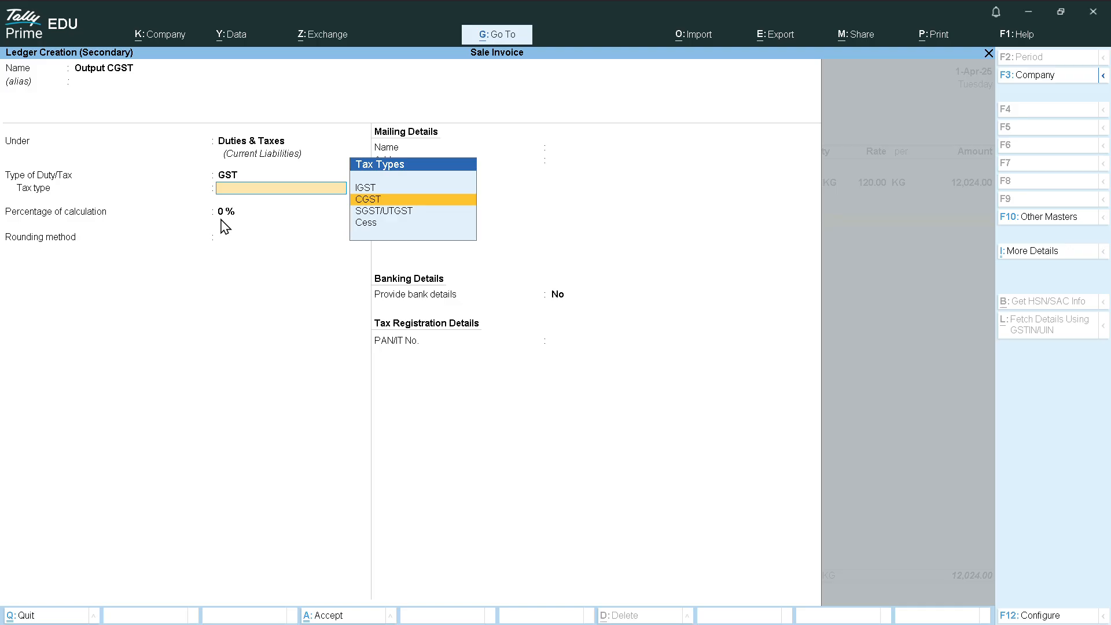
key("Return")
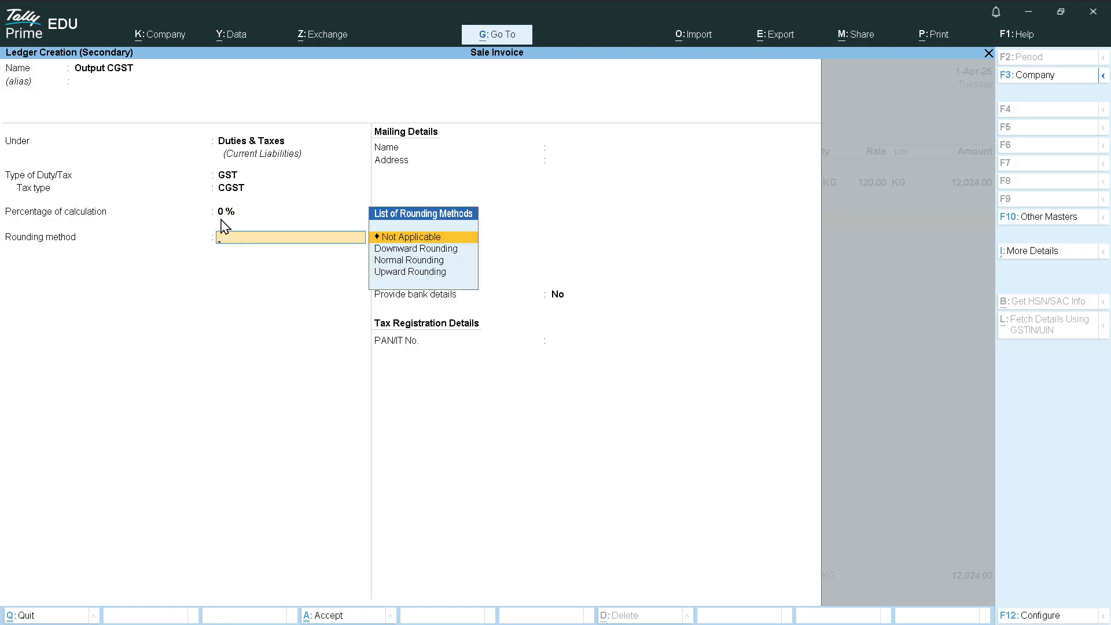
key("Return")
key("Return")
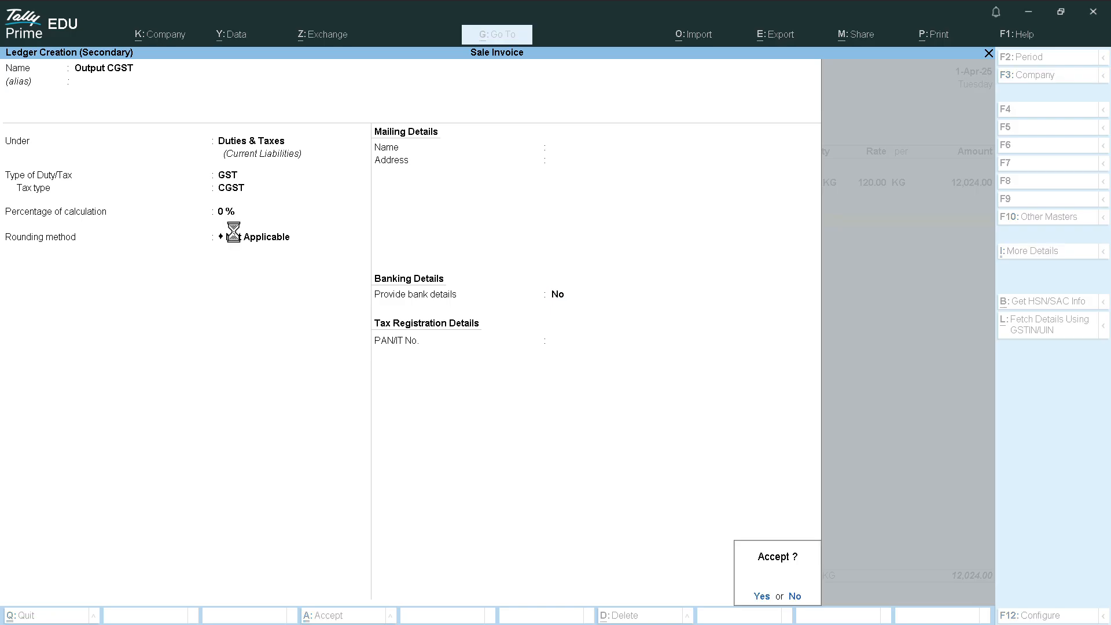
key("Return")
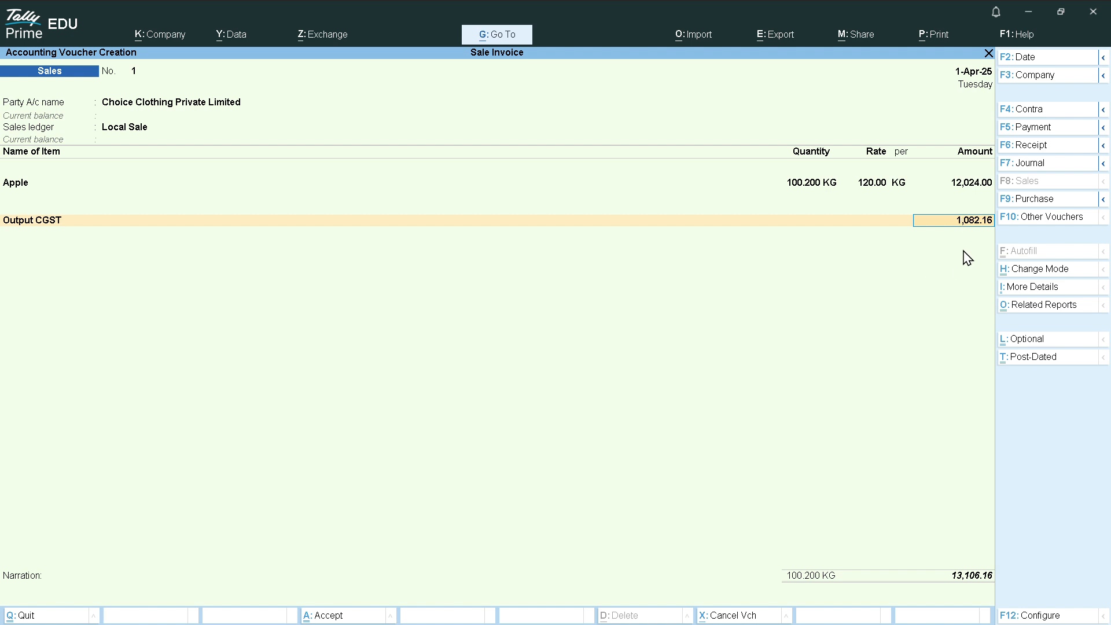
Accept the 1,082.16 CGST amount and start a new ledger named Output SGST
key("Return")
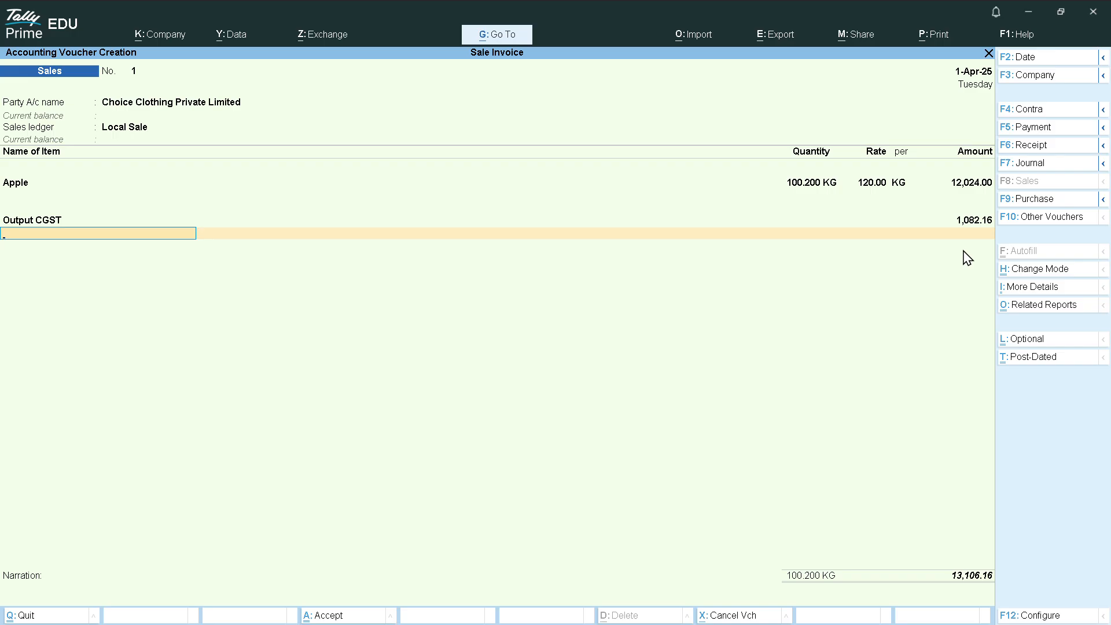
key("alt+c")
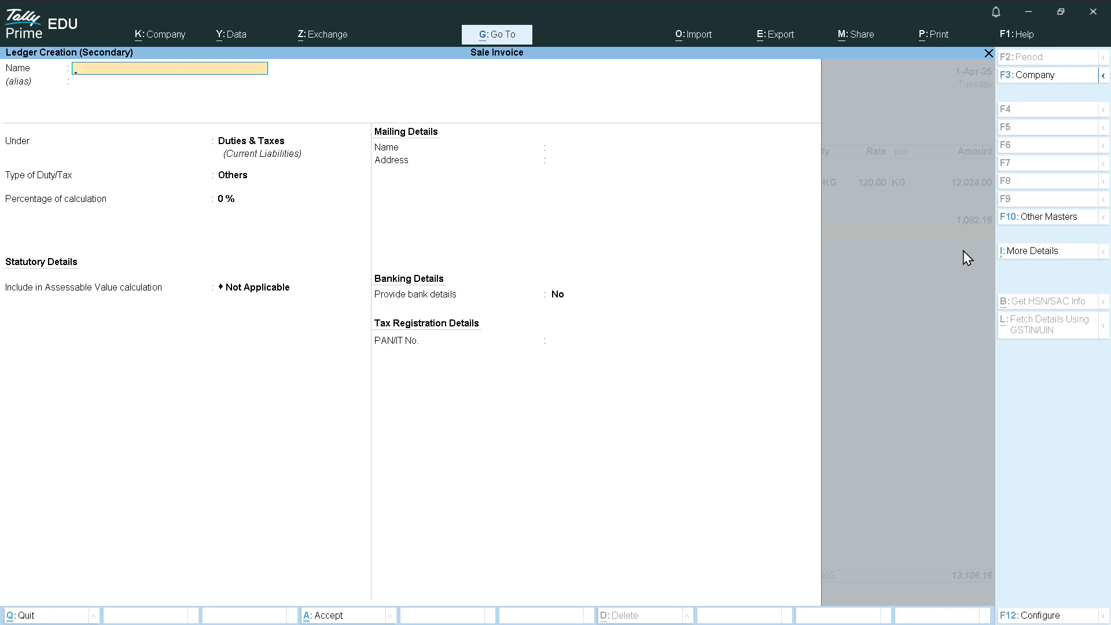
type("Output SGST")
key("Return")
key("Return")
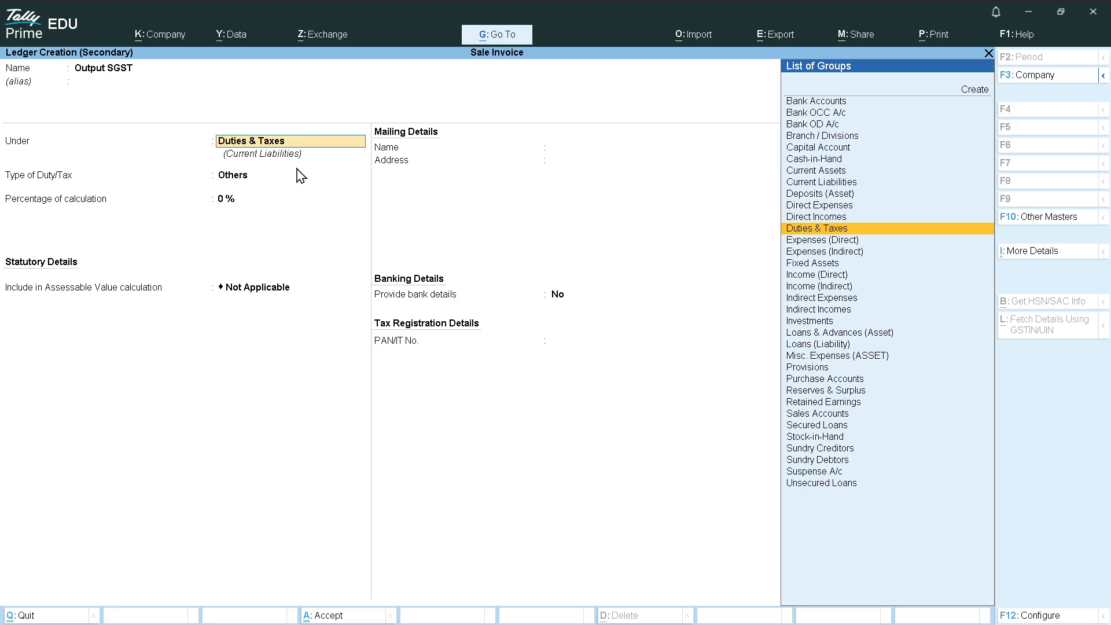
Save Output SGST under Duties & Taxes as a GST ledger of tax type SGST/UTGST
key("Return")
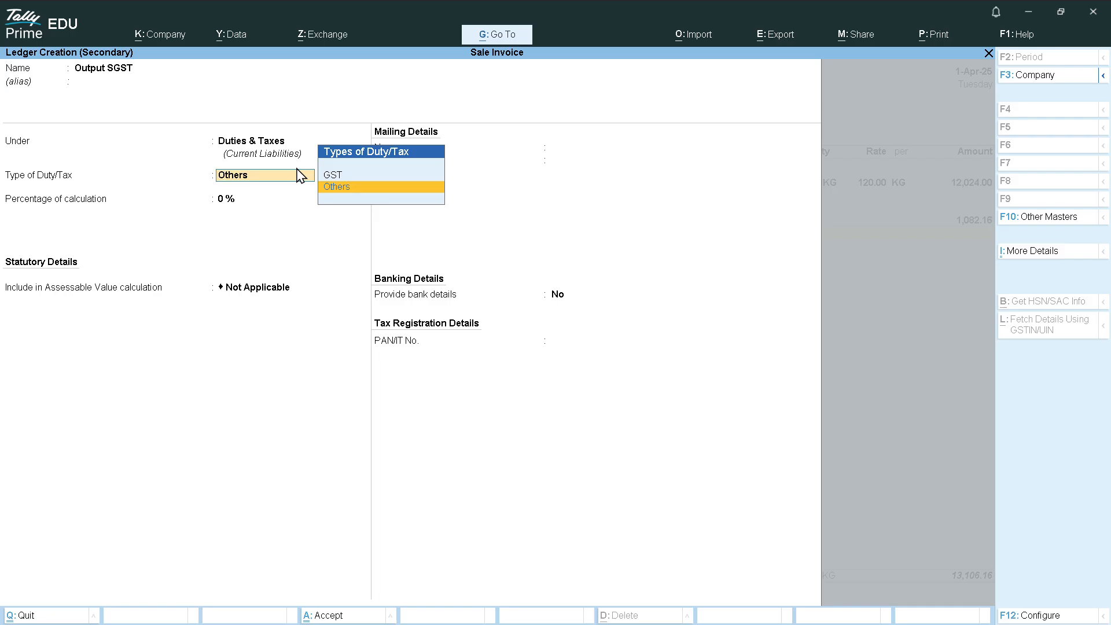
key("Up")
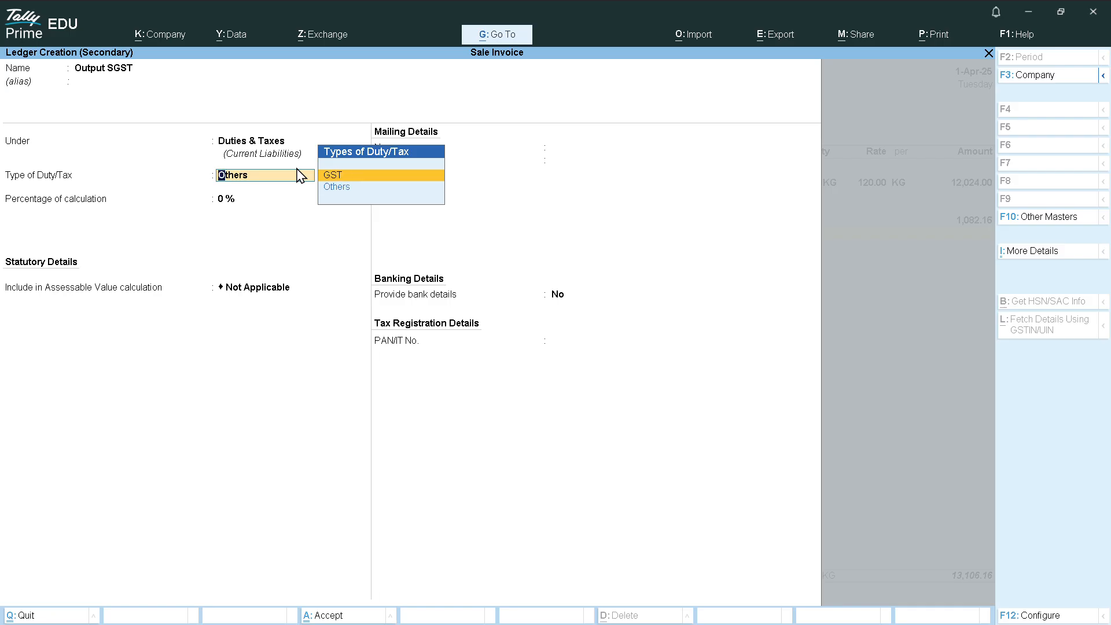
key("Return")
key("Down")
key("Down")
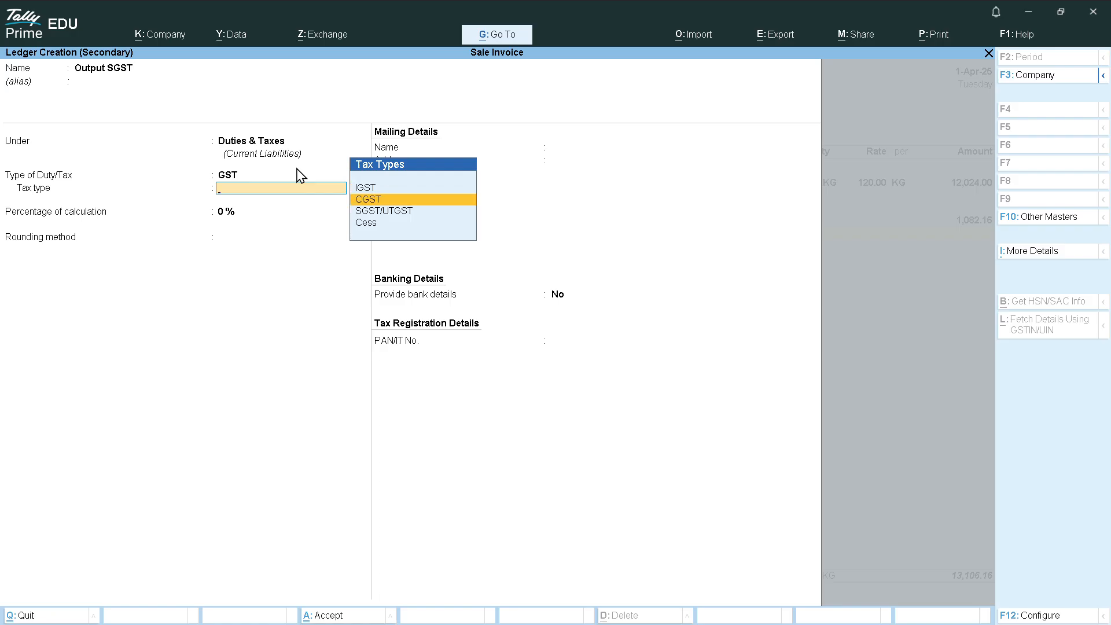
key("Return")
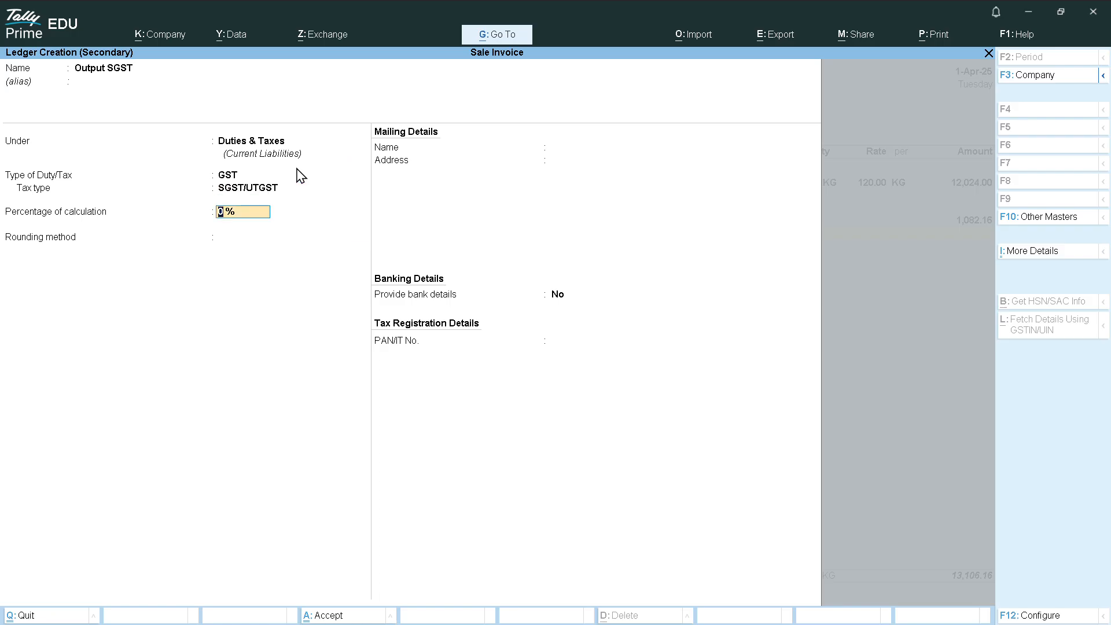
key("Return")
key("Return")
key("Return")
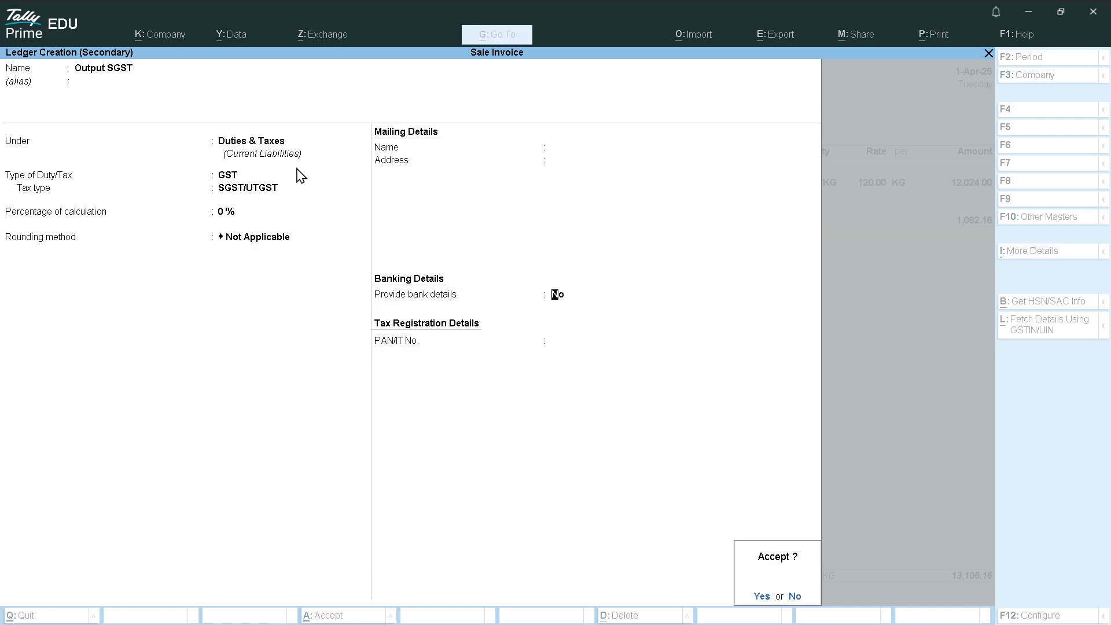
key("Return")
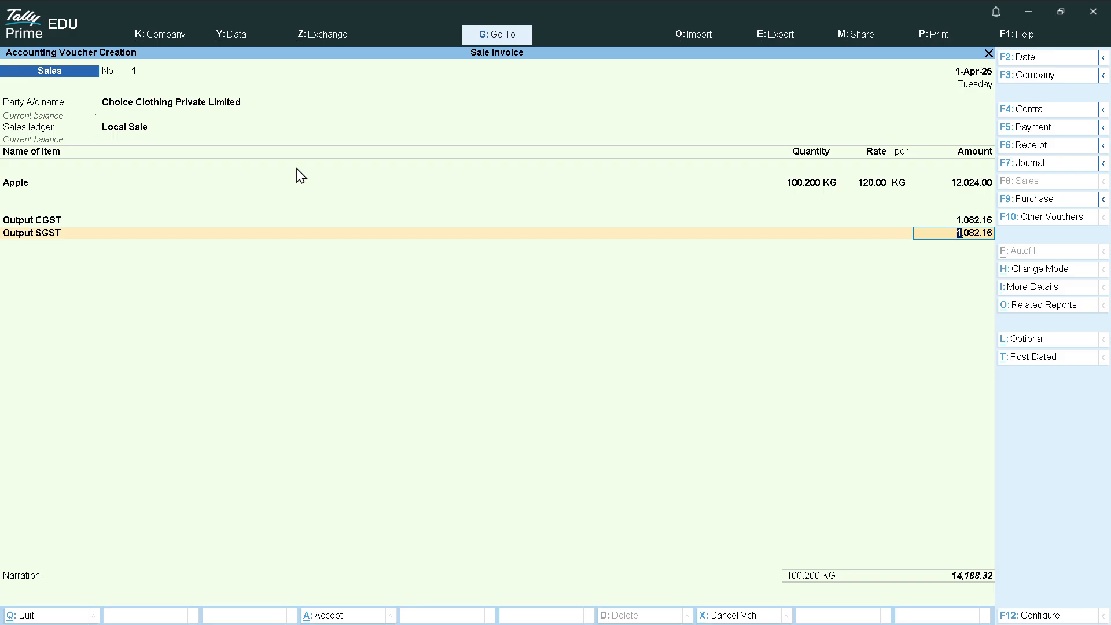
Accept the 1,082.16 SGST line and save the sale invoice totalling 14,188.32
key("Return")
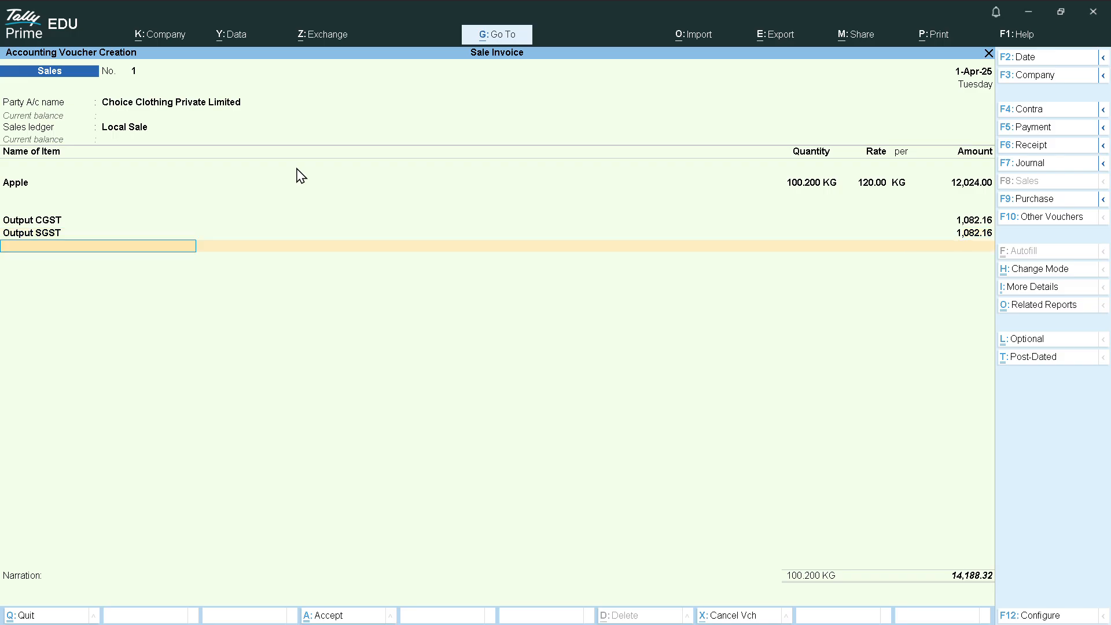
key("Return")
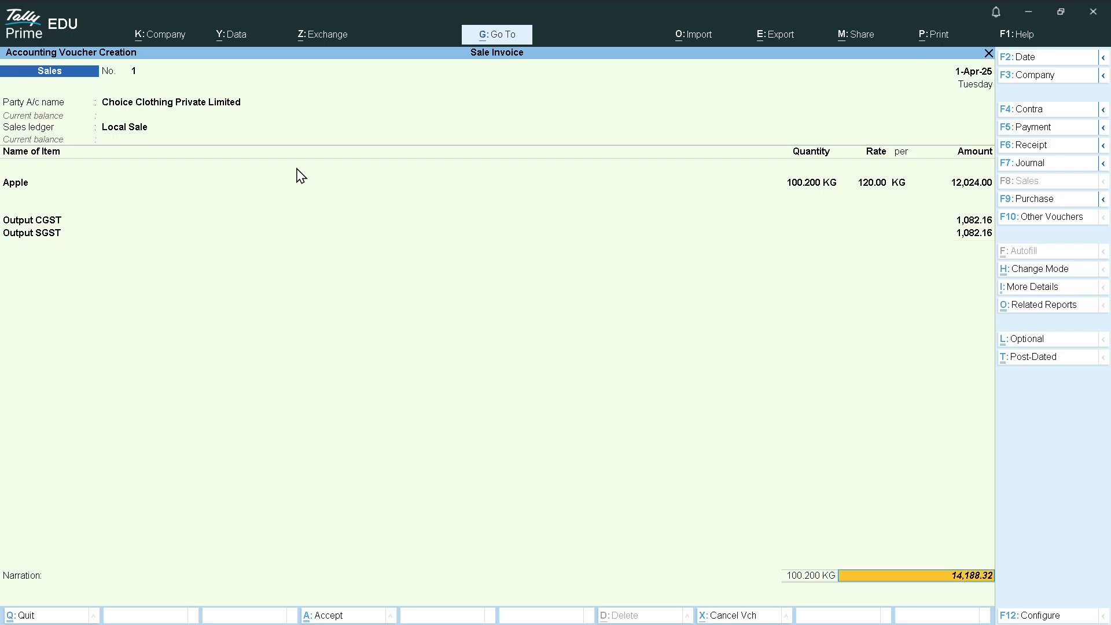
key("Return")
key("Return")
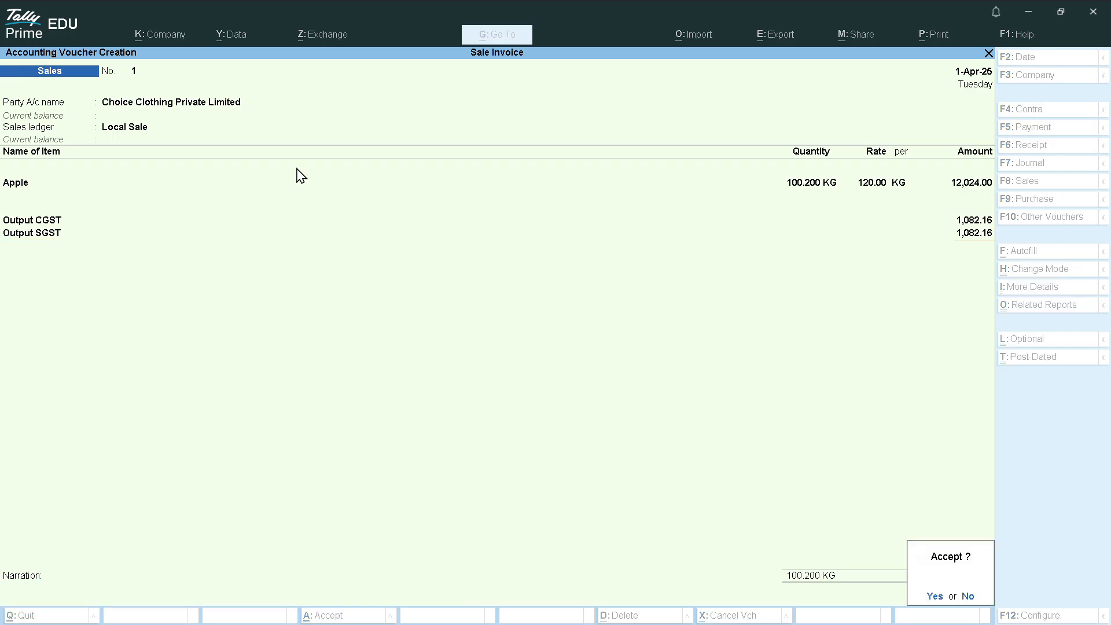
key("Return")
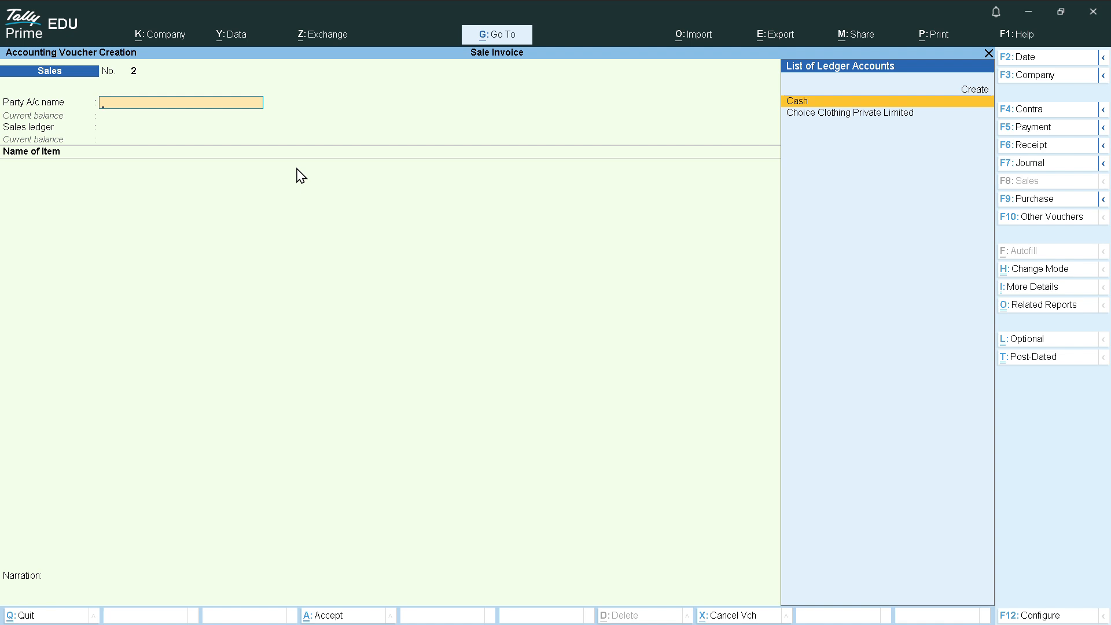
Exit voucher entry, decline quitting Tally, and open the Day Book
key("Escape")
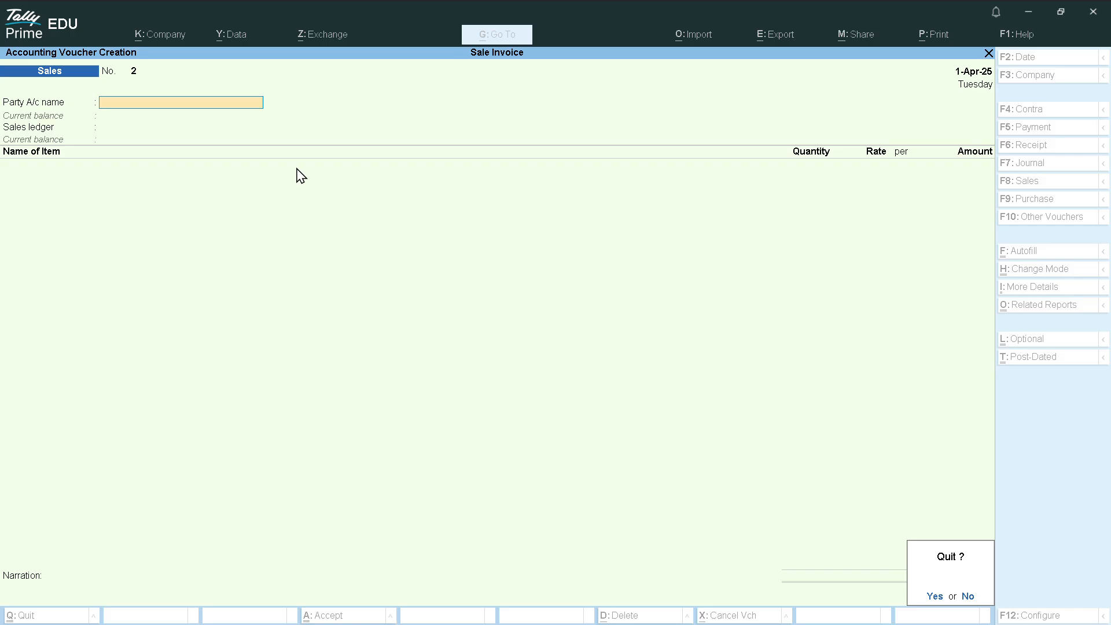
key("Return")
key("Escape")
key("n")
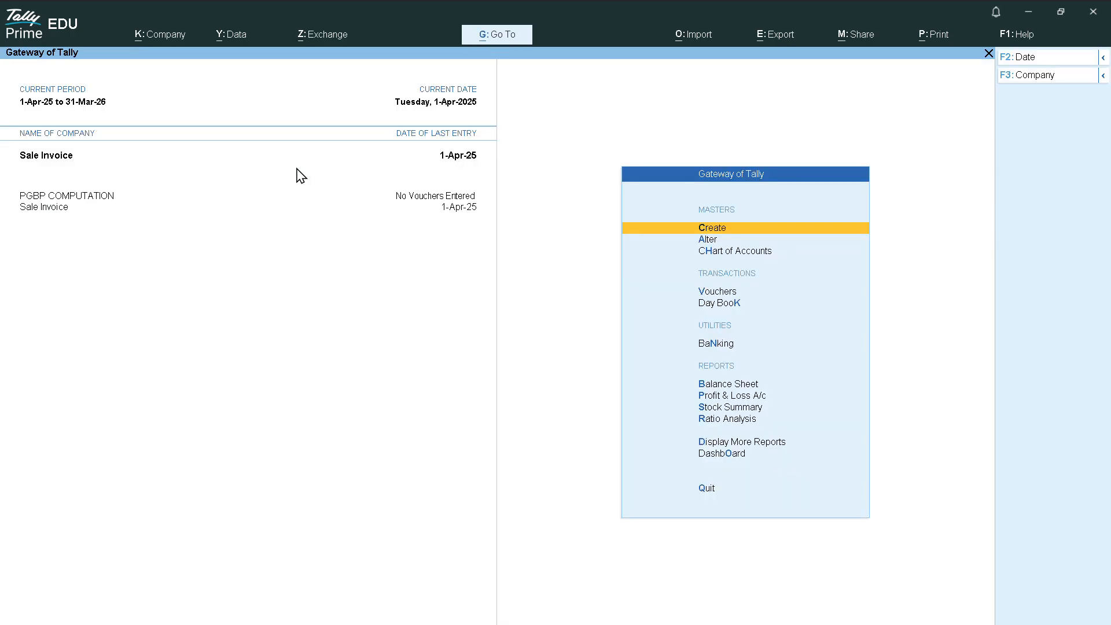
key("k")
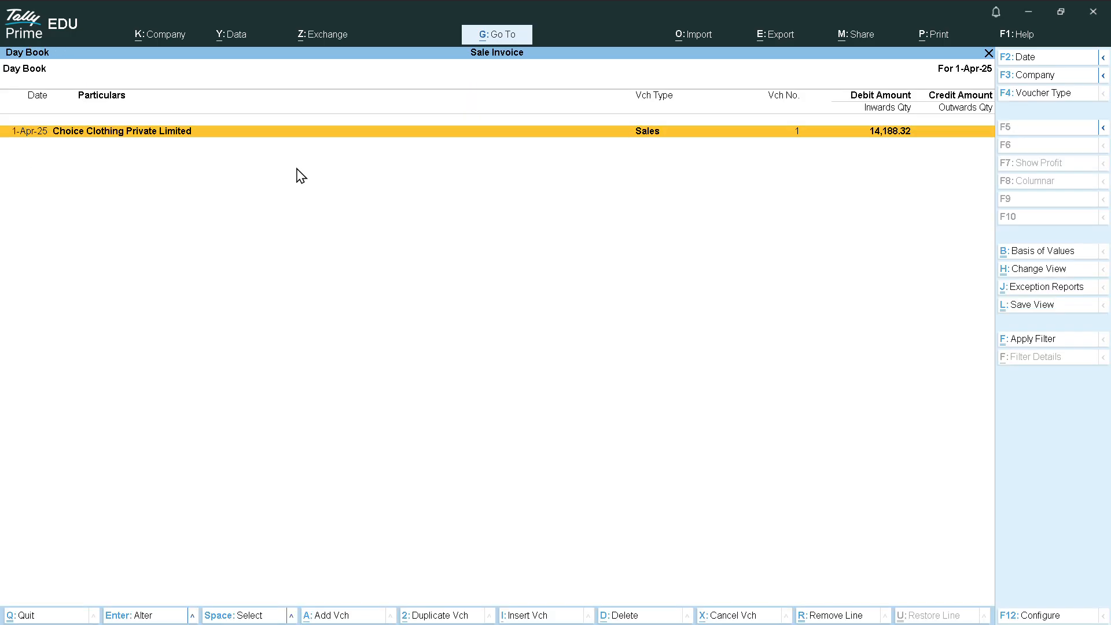
Open Sales voucher 1 from the Day Book and bring up its Tax Invoice print settings
key("Return")
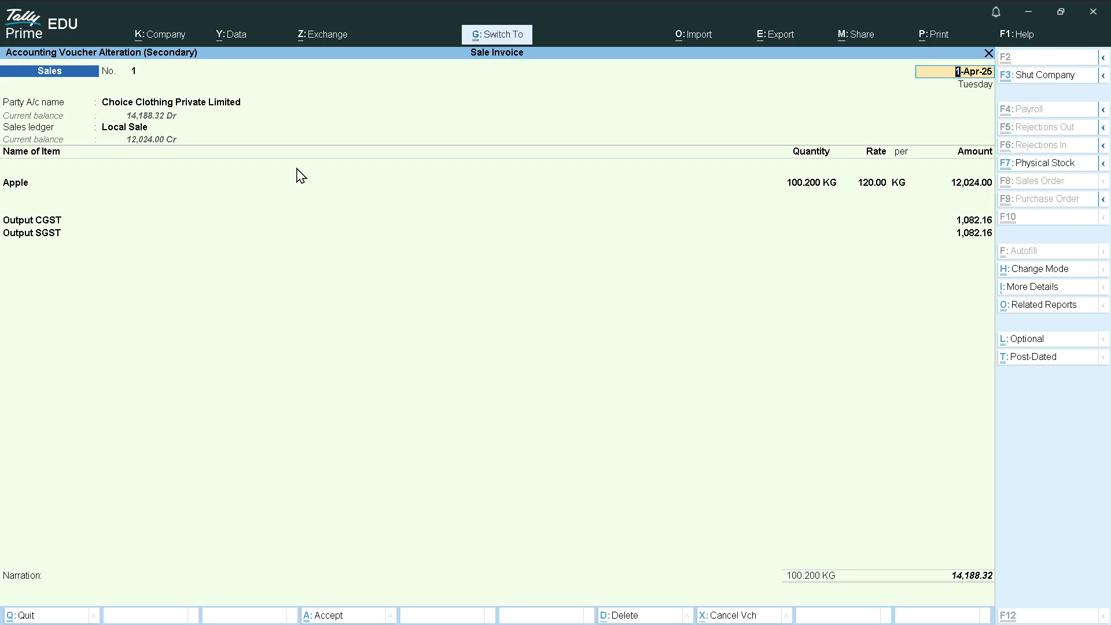
key("ctrl+p")
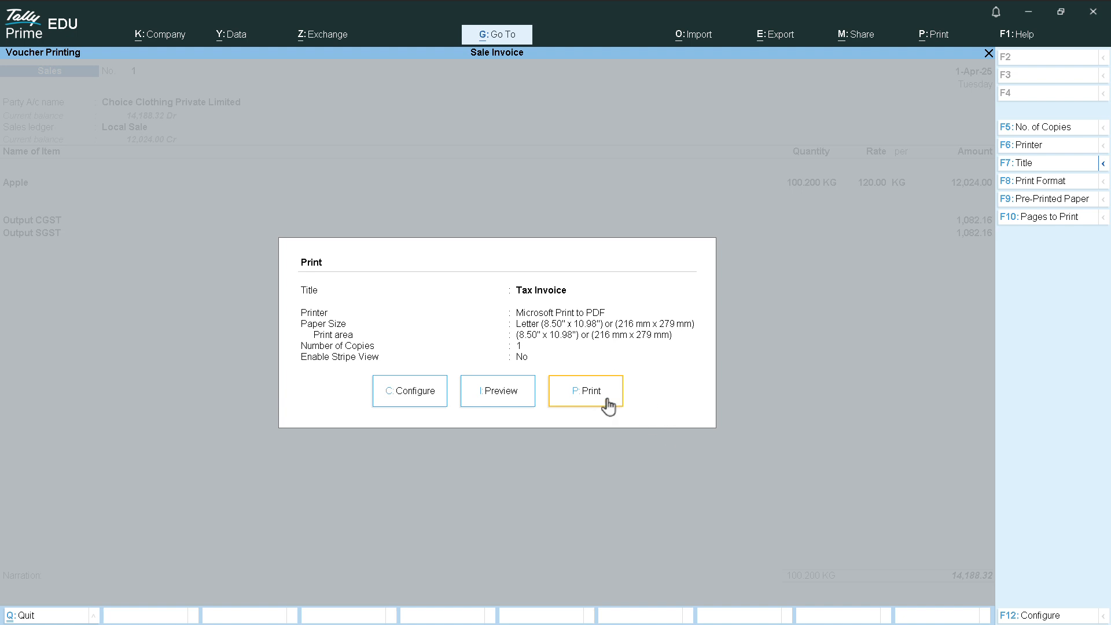
Preview the Tax Invoice, zooming in and back to full page, then close the preview
left_click(485, 396)
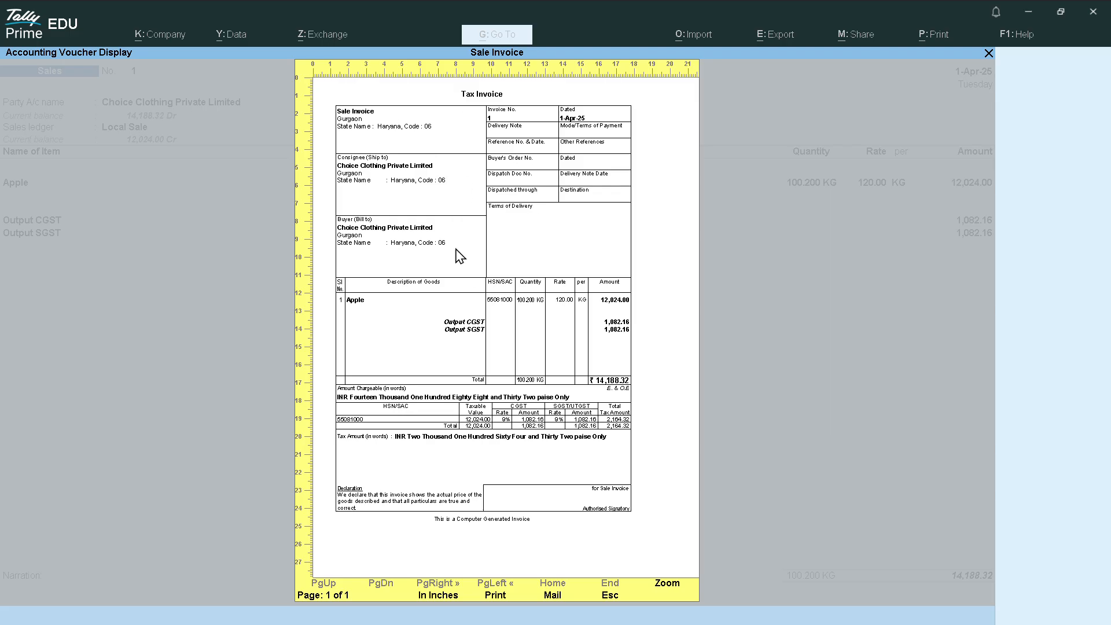
left_click(666, 586)
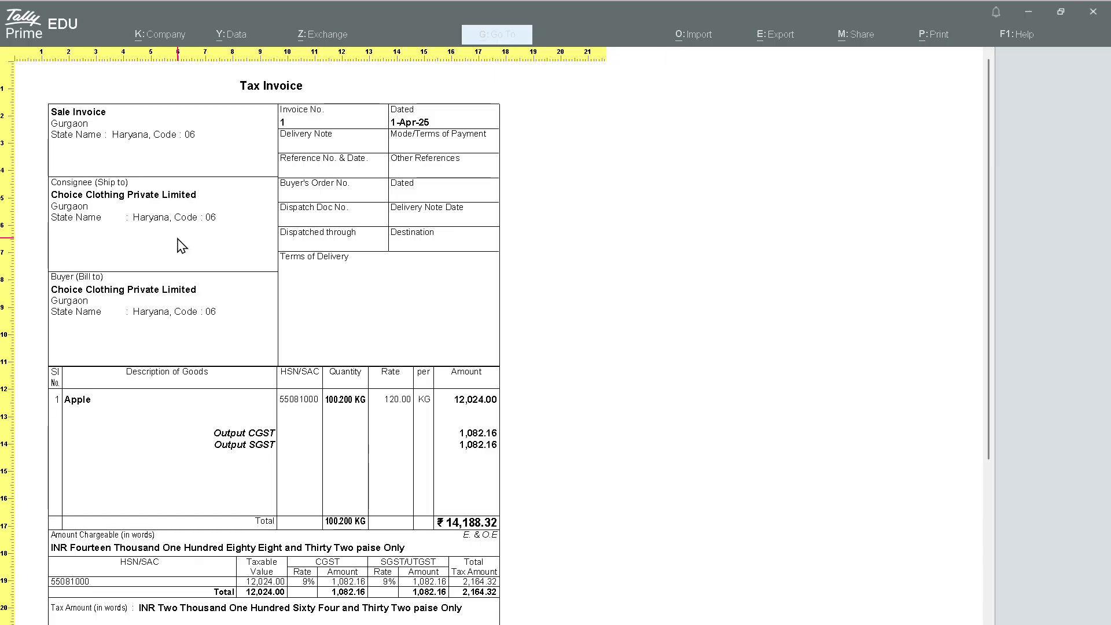
left_click(271, 345)
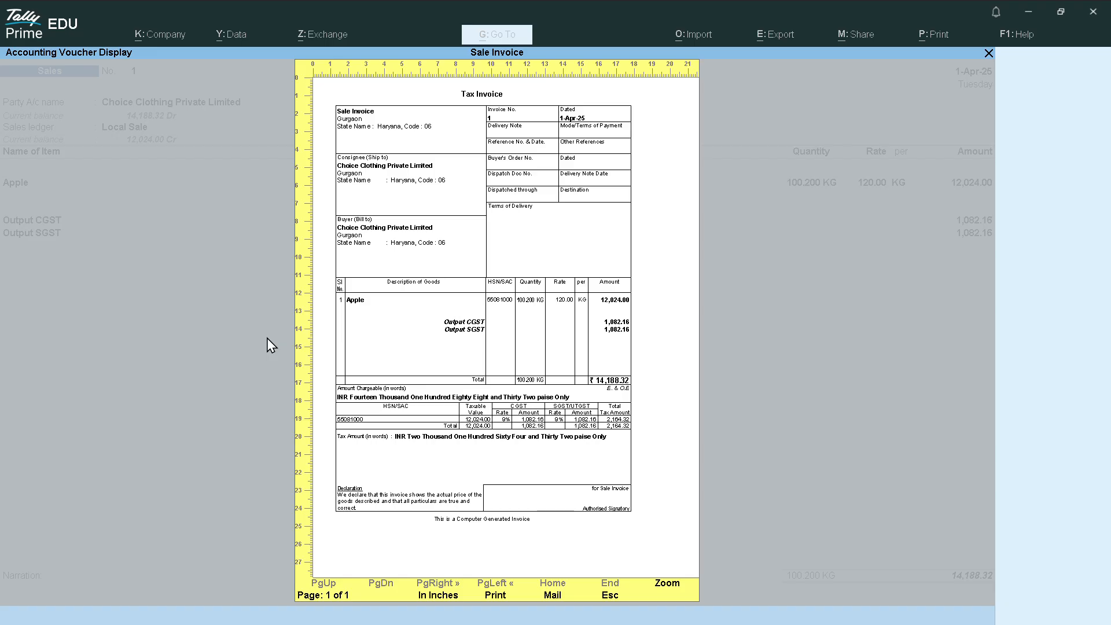
key("alt+z")
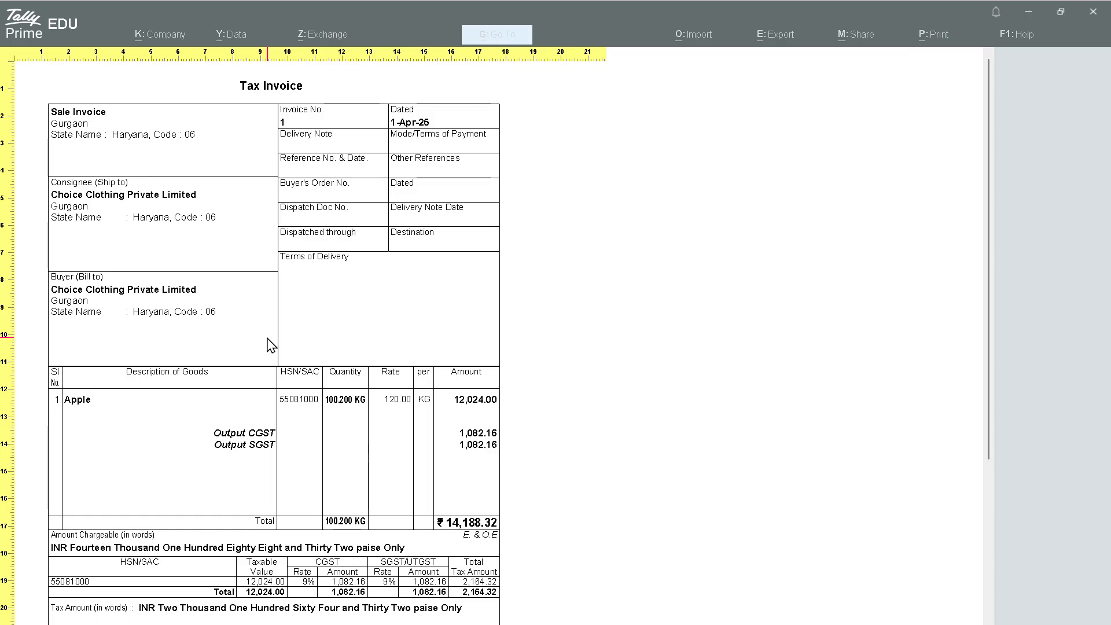
left_click(271, 345)
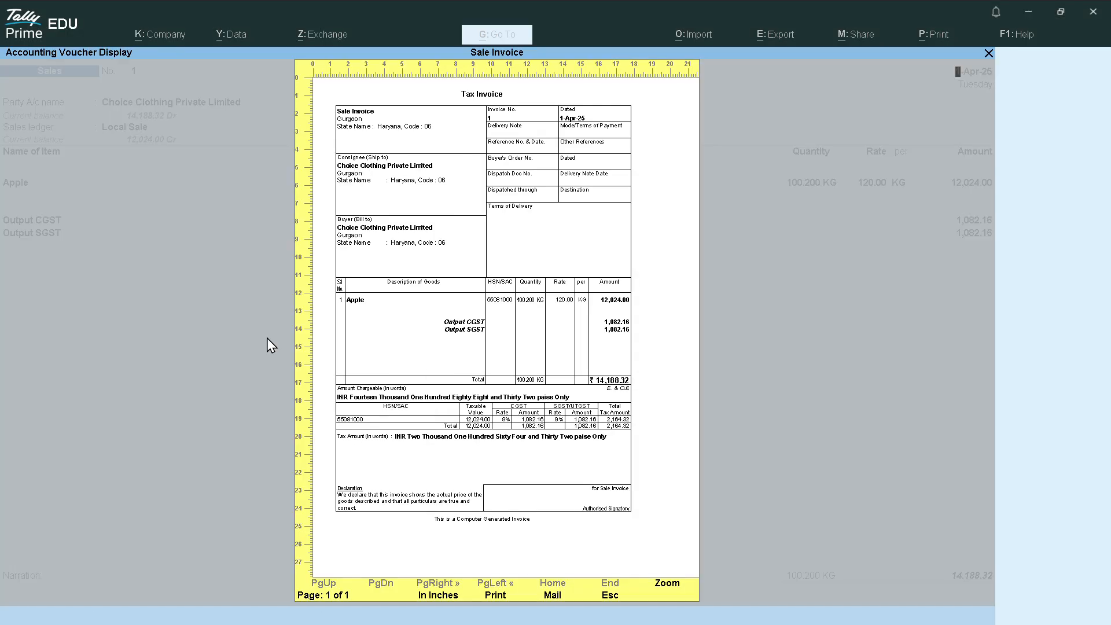
key("Escape")
key("Escape")
key("BackSpace")
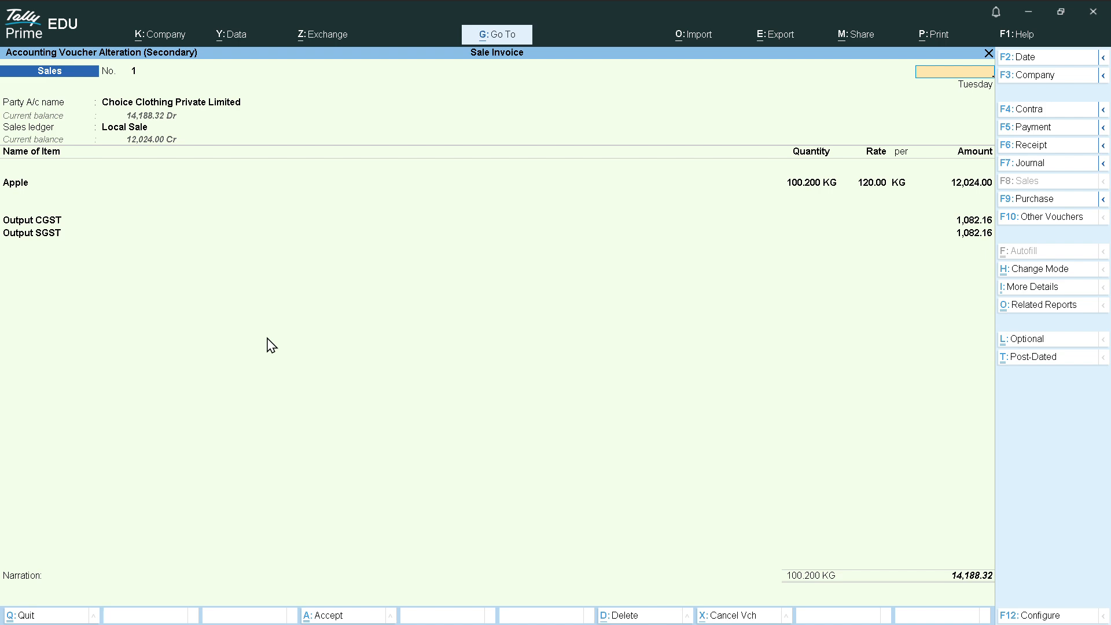
Quit the sale voucher and Day Book back to Gateway of Tally, declining to exit Tally
key("Escape")
key("y")
key("Escape")
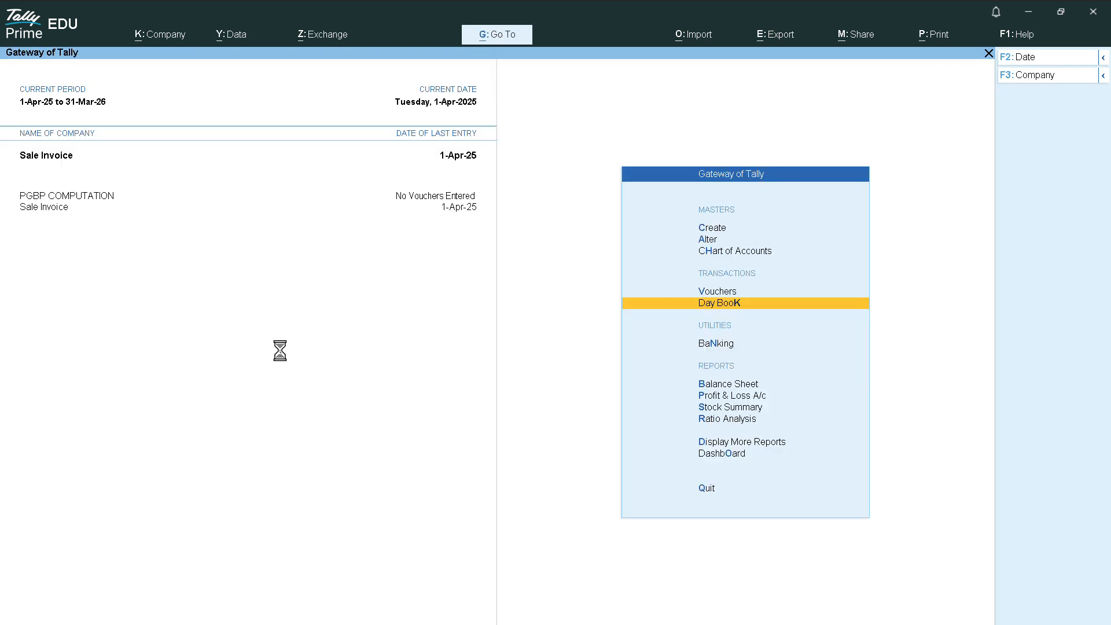
key("Escape")
key("n")
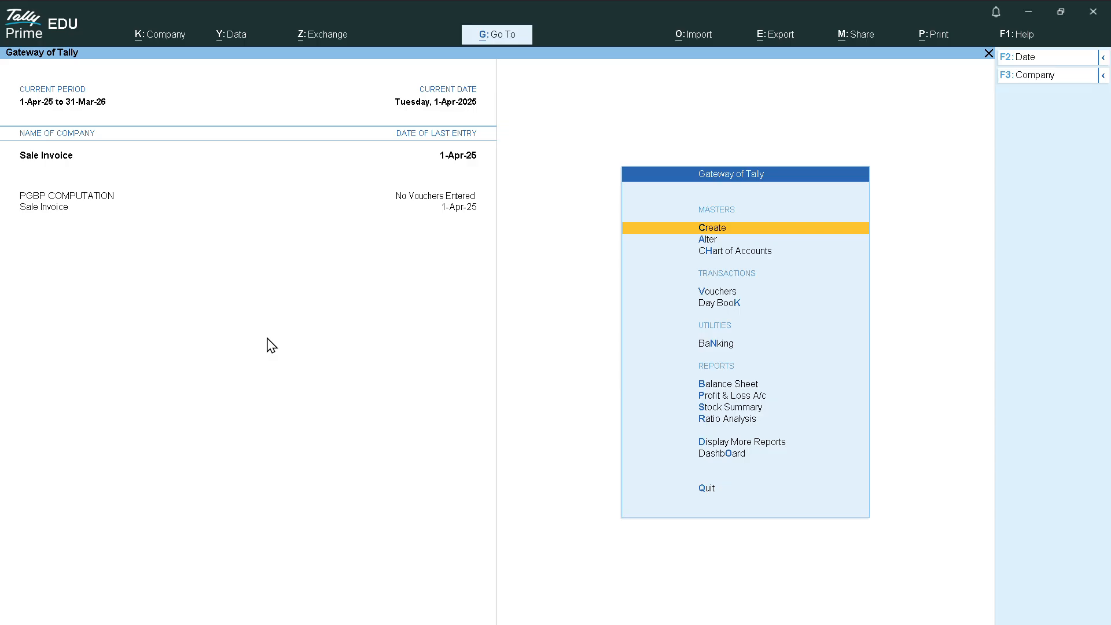
key("alt")
key("alt+k")
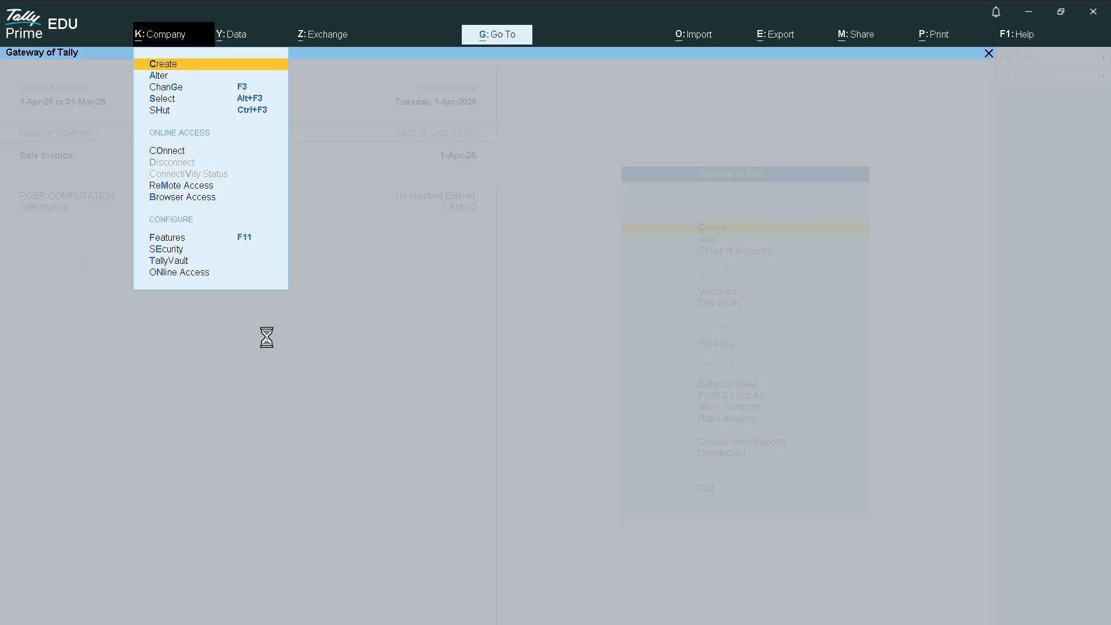
Start a blank Company Creation form and minimise Tally to the desktop
key("Return")
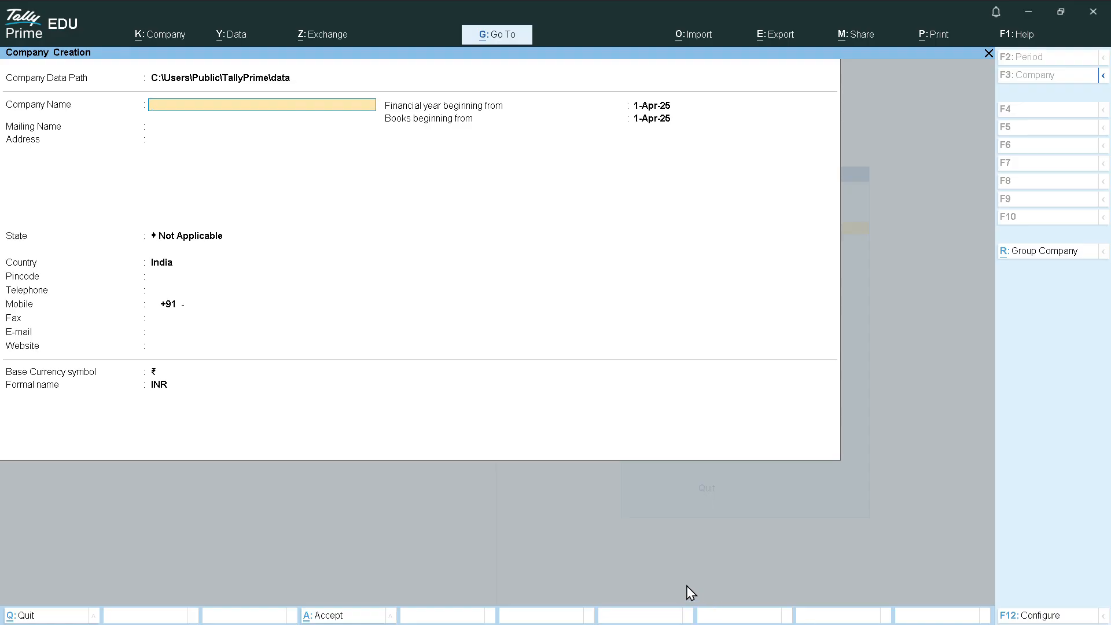
key("super+d")
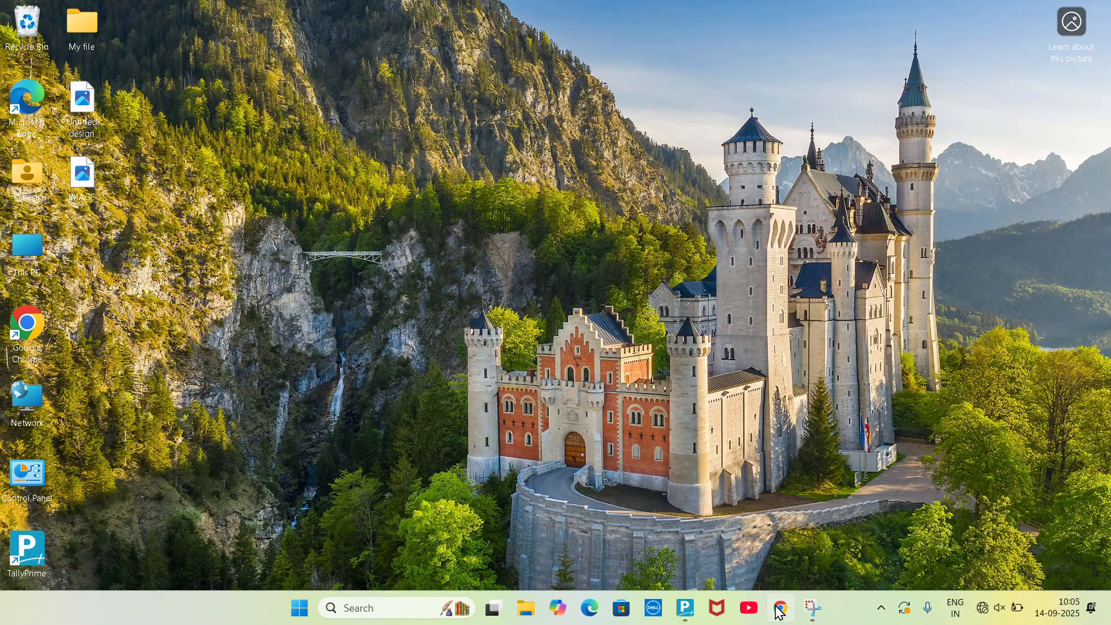
Launch Chrome with the personal profile and search Google for 'gst login'
left_click(779, 609)
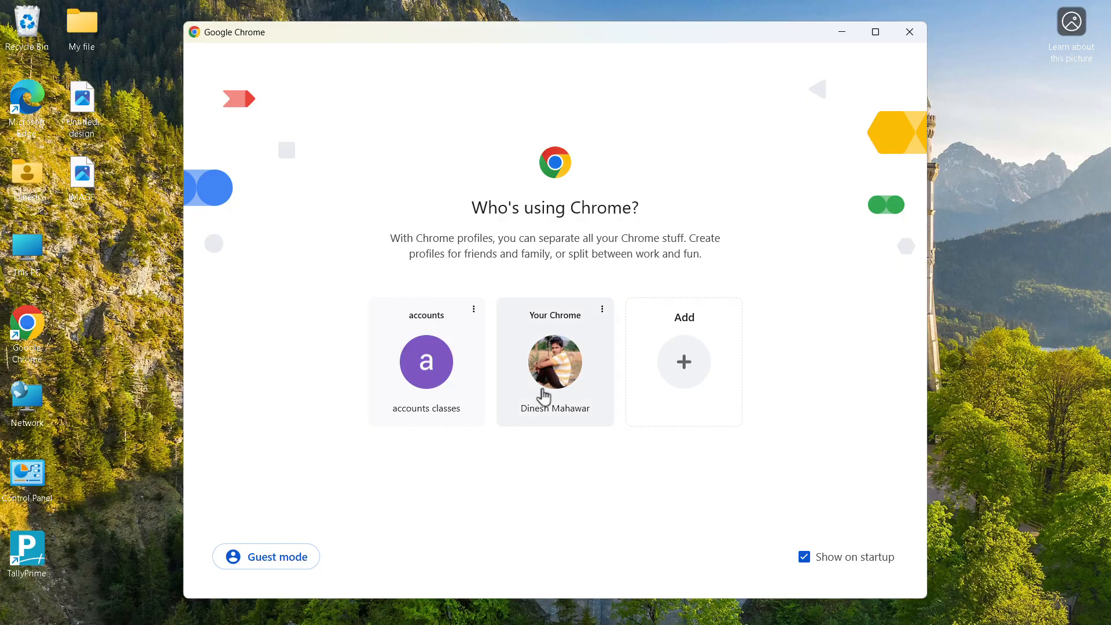
left_click(544, 396)
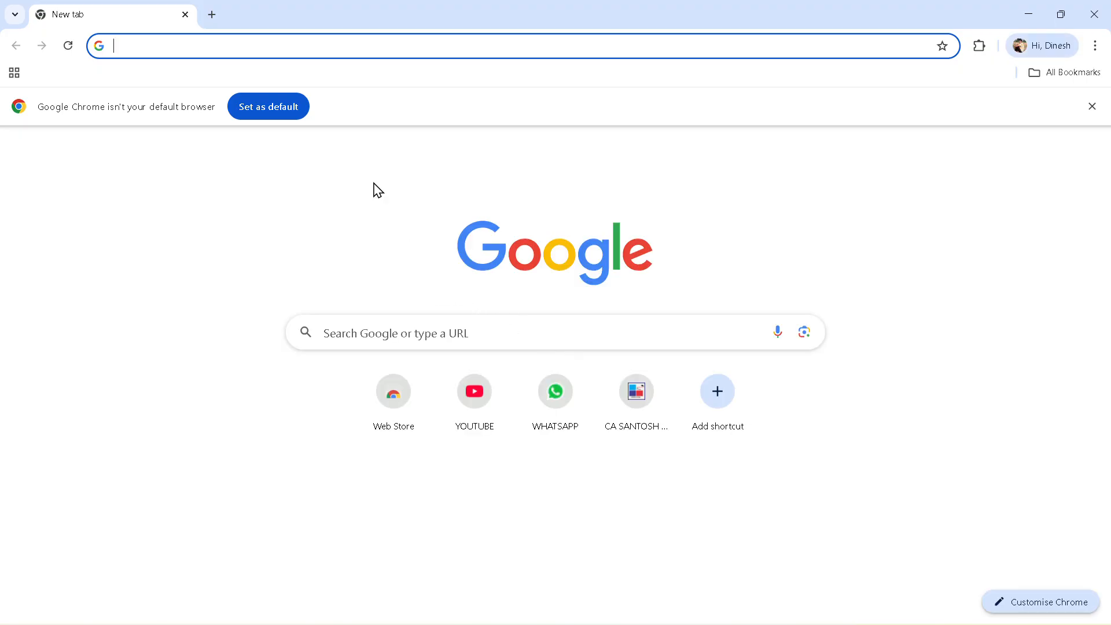
type("GST")
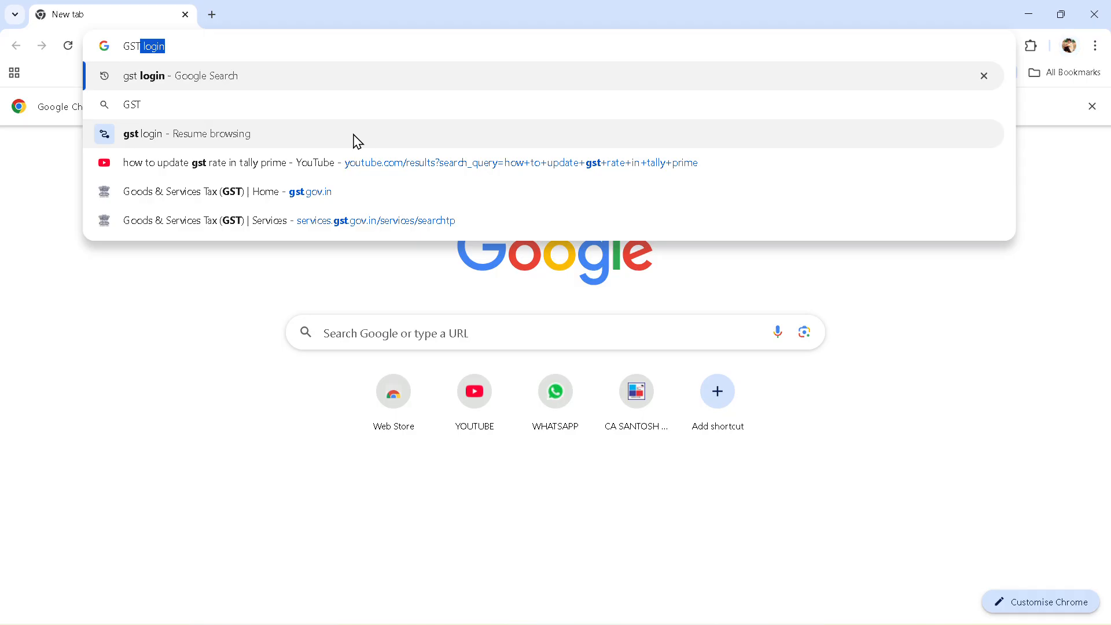
key("BackSpace")
key("Down")
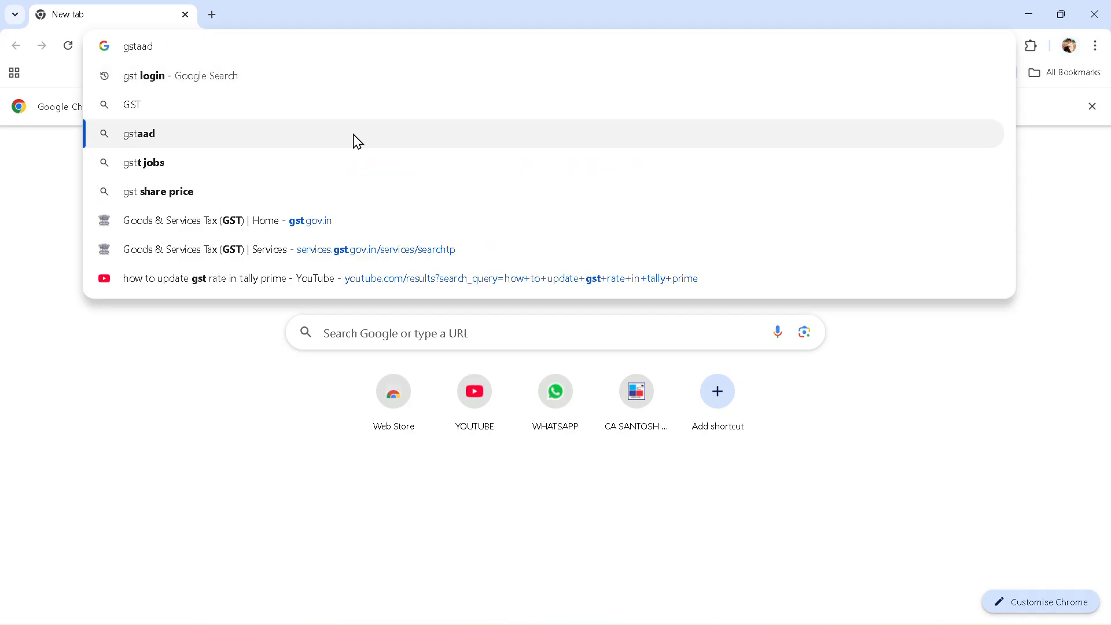
key("Up")
key("Up")
key("Return")
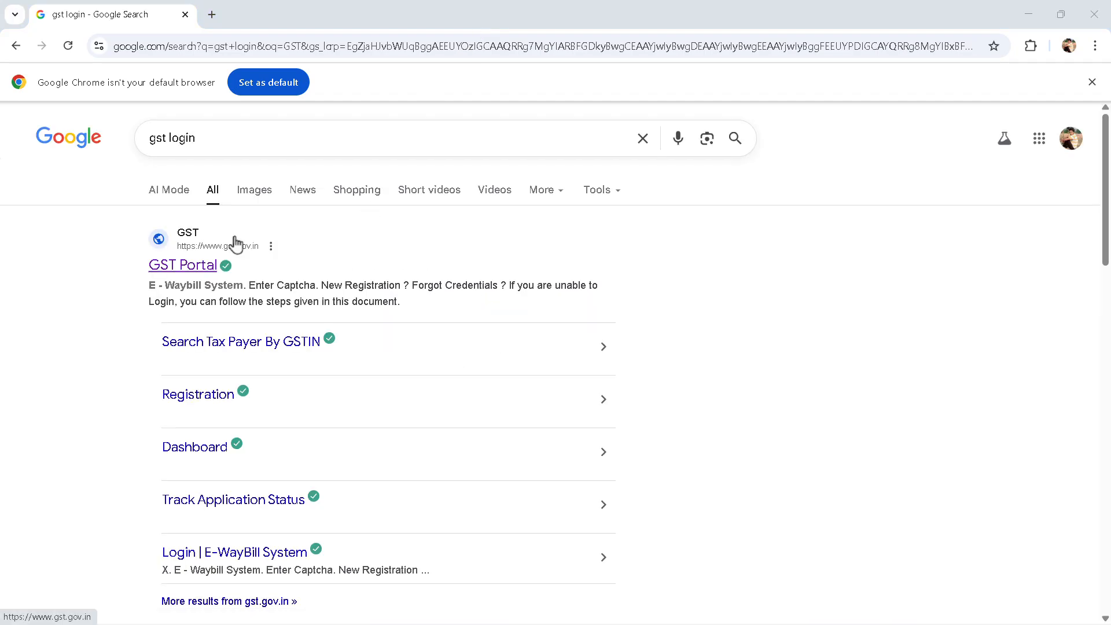
Open the GST Portal's Search by GSTIN/UIN page, focus the GSTIN field, then switch to Word
left_click(196, 271)
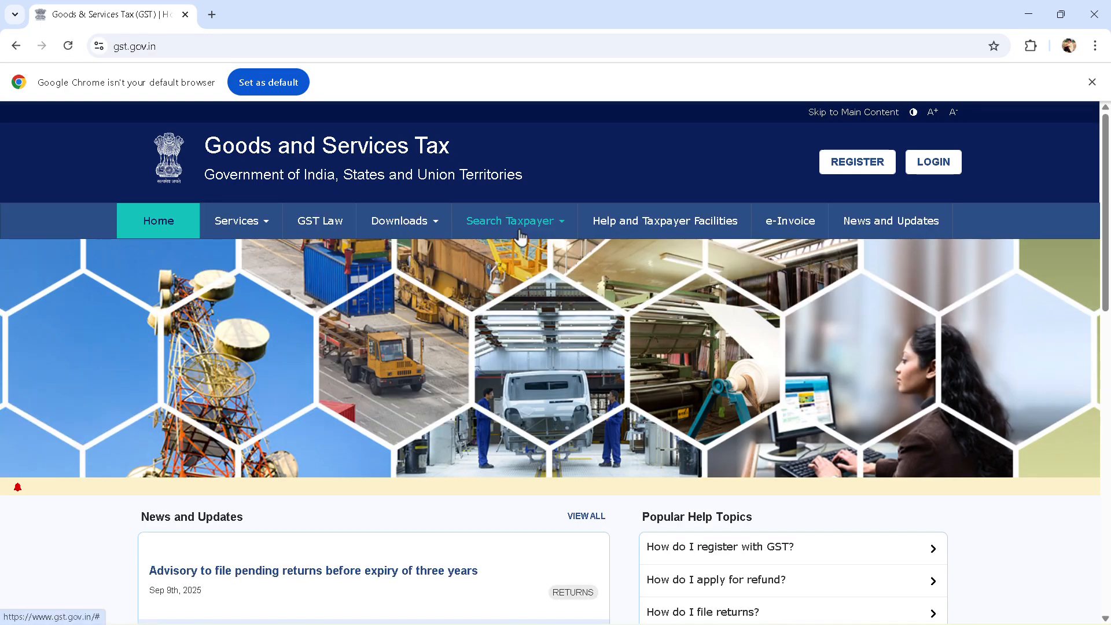
left_click(514, 230)
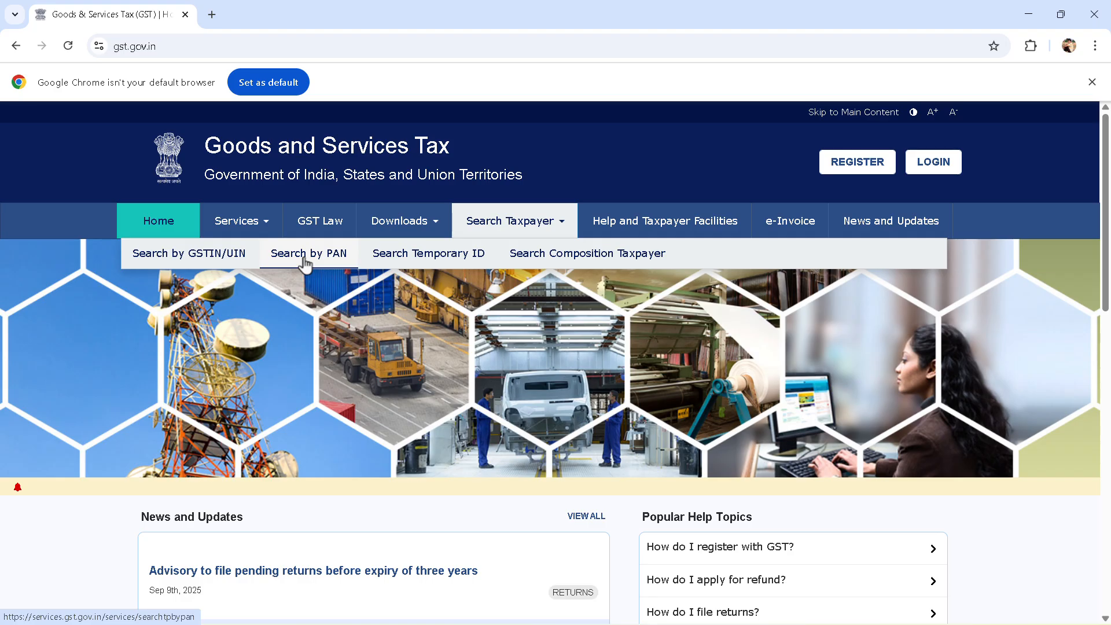
left_click(197, 260)
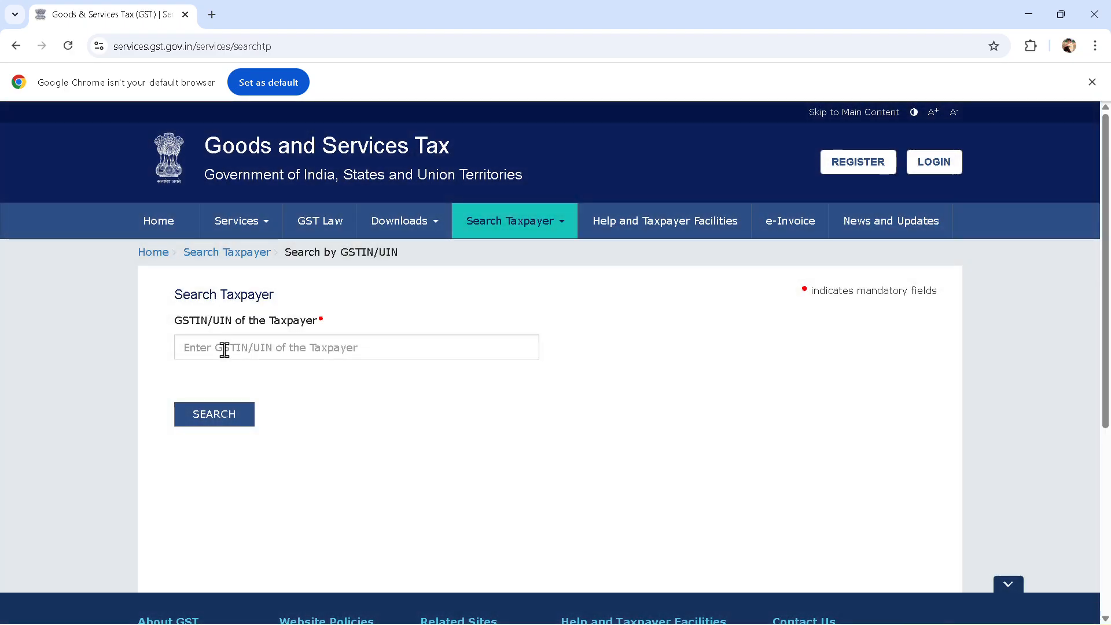
left_click(225, 350)
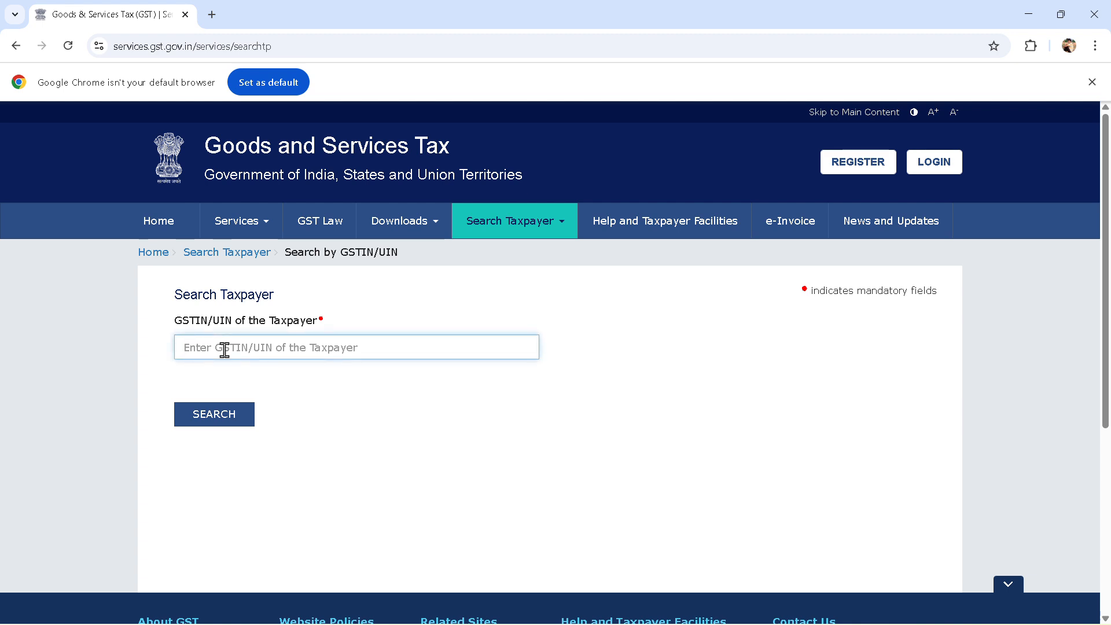
key("alt+Tab")
key("alt+Tab")
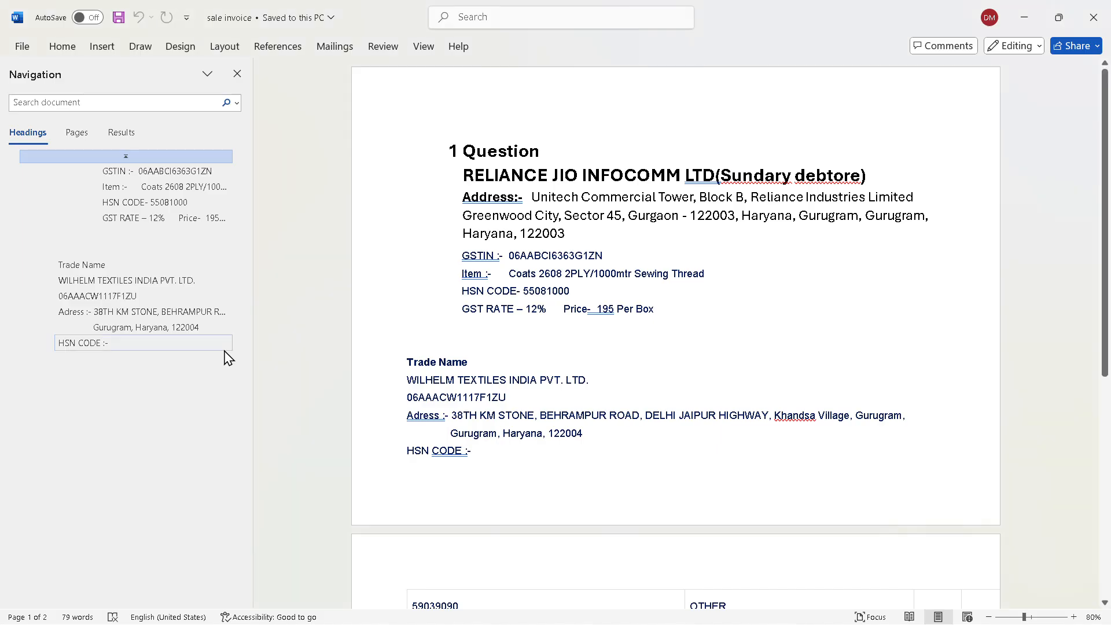
Copy WILHELM TEXTILES' GSTIN from the Word notes into the GST Portal's GSTIN field
left_click(404, 397)
left_click_drag(420, 397, 509, 401)
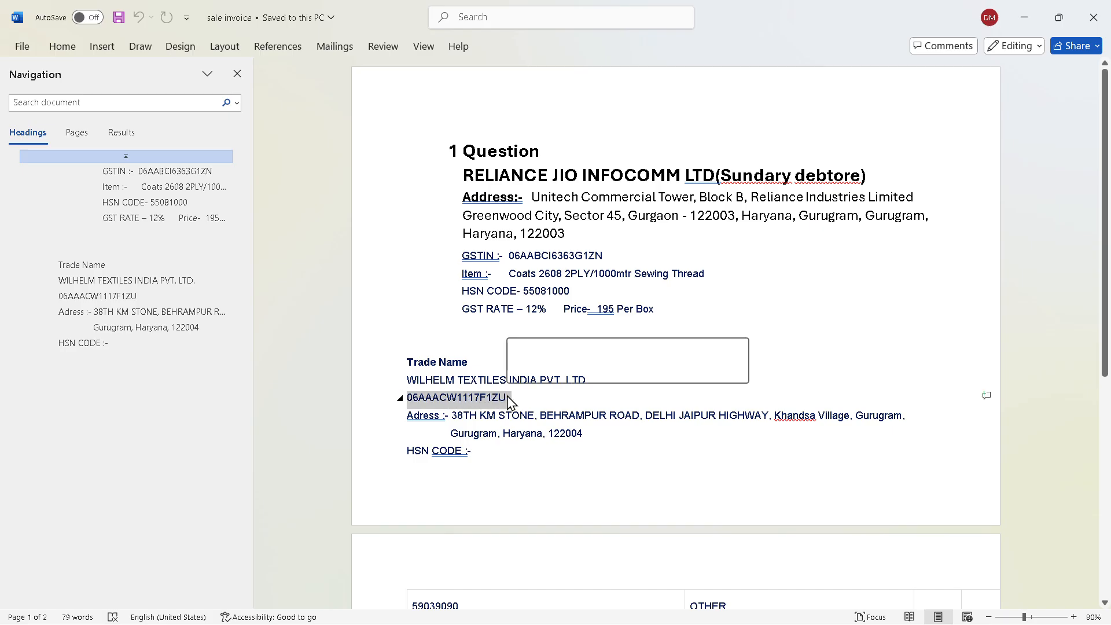
key("ctrl+c")
key("alt+Tab")
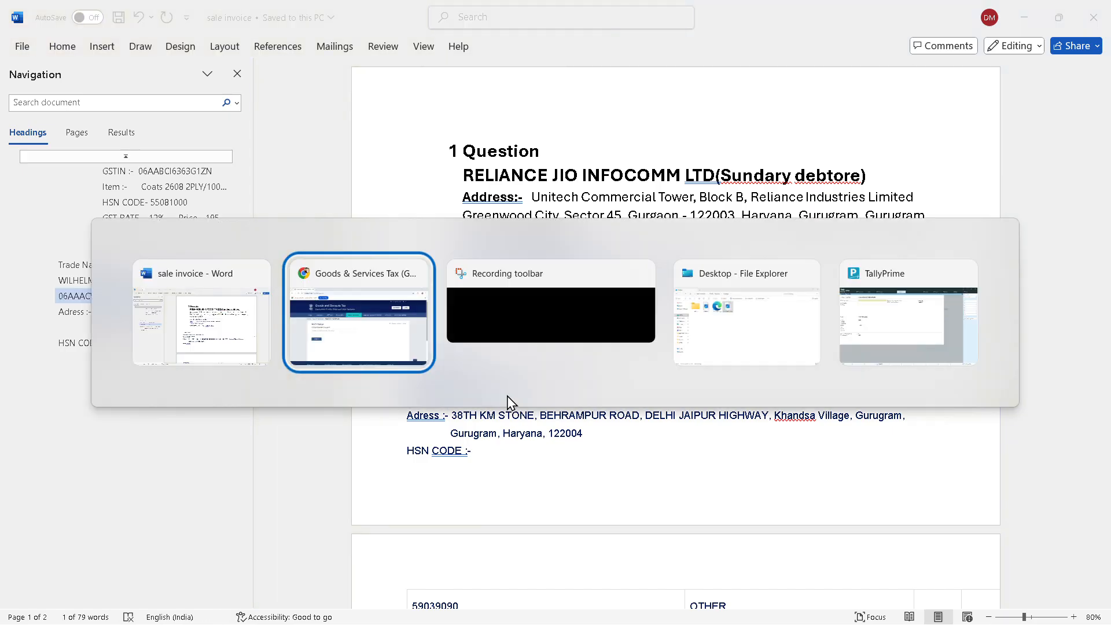
key("ctrl+v")
Enter the captcha characters and run the taxpayer search for that GSTIN
left_click(509, 402)
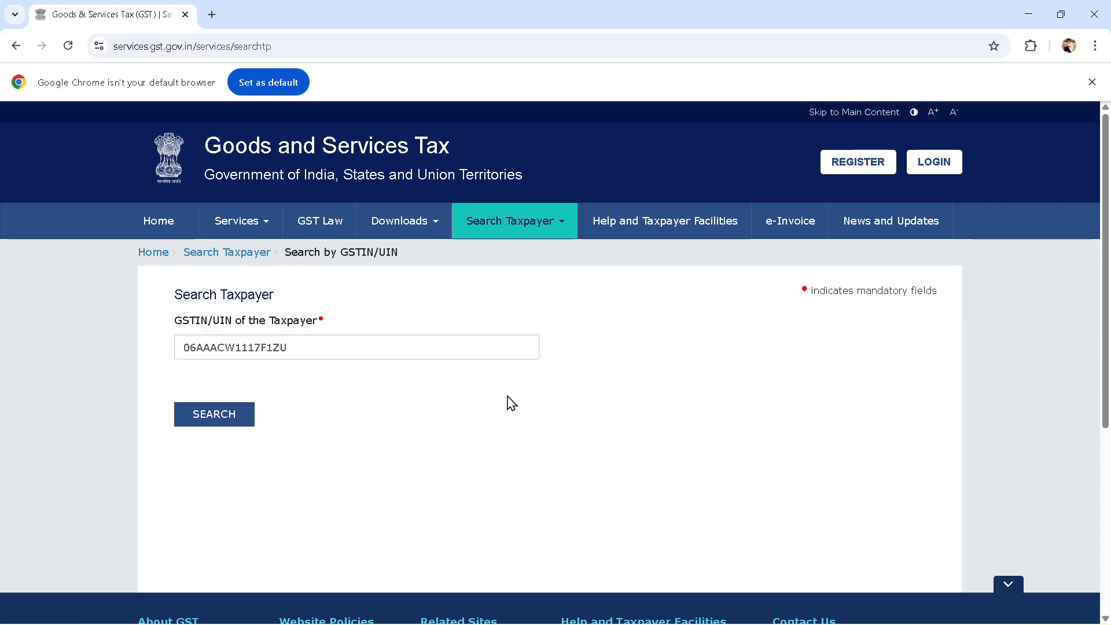
double_click(370, 350)
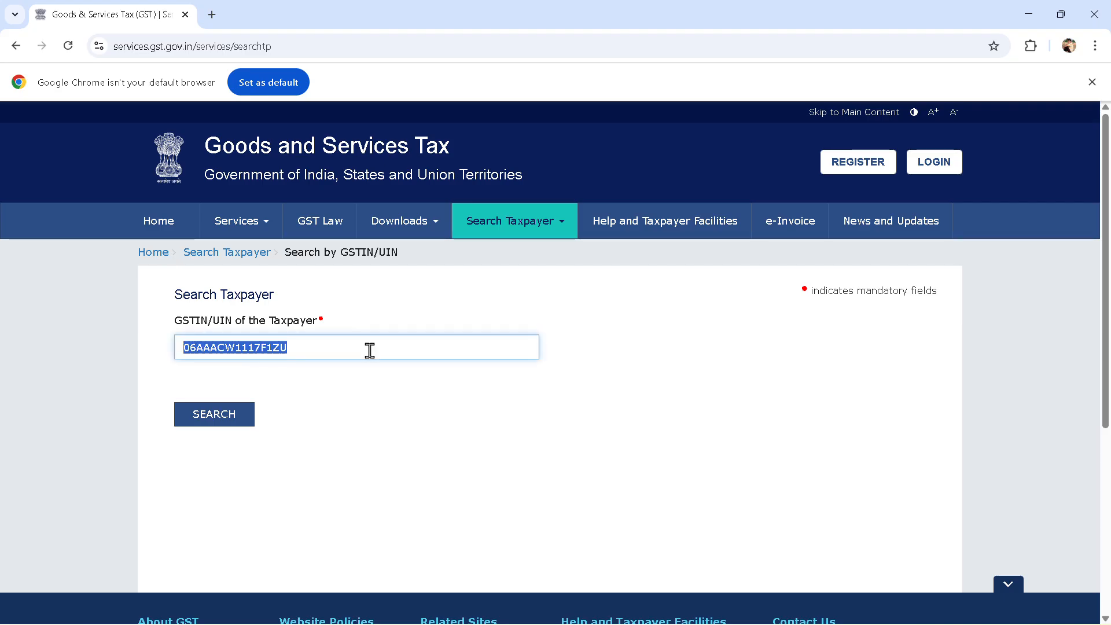
left_click(370, 351)
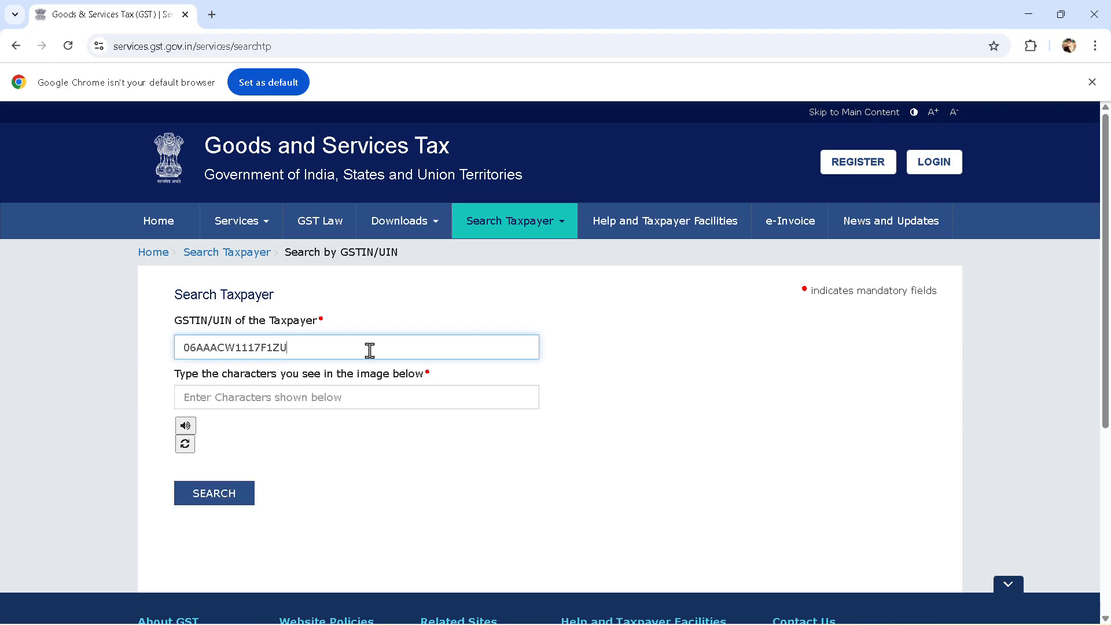
left_click(357, 394)
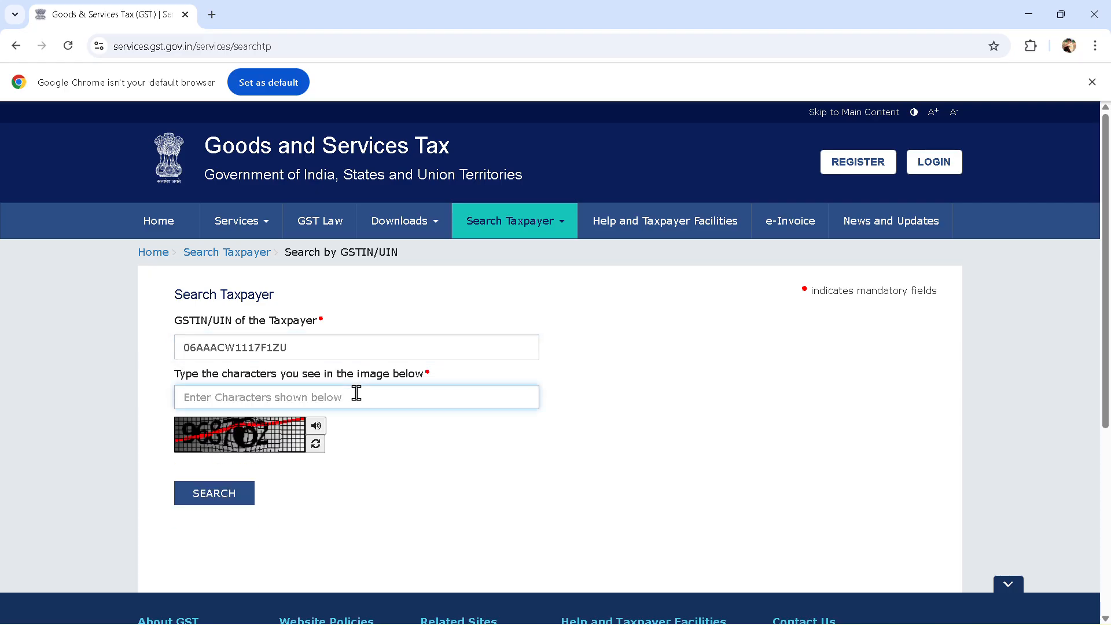
type("9")
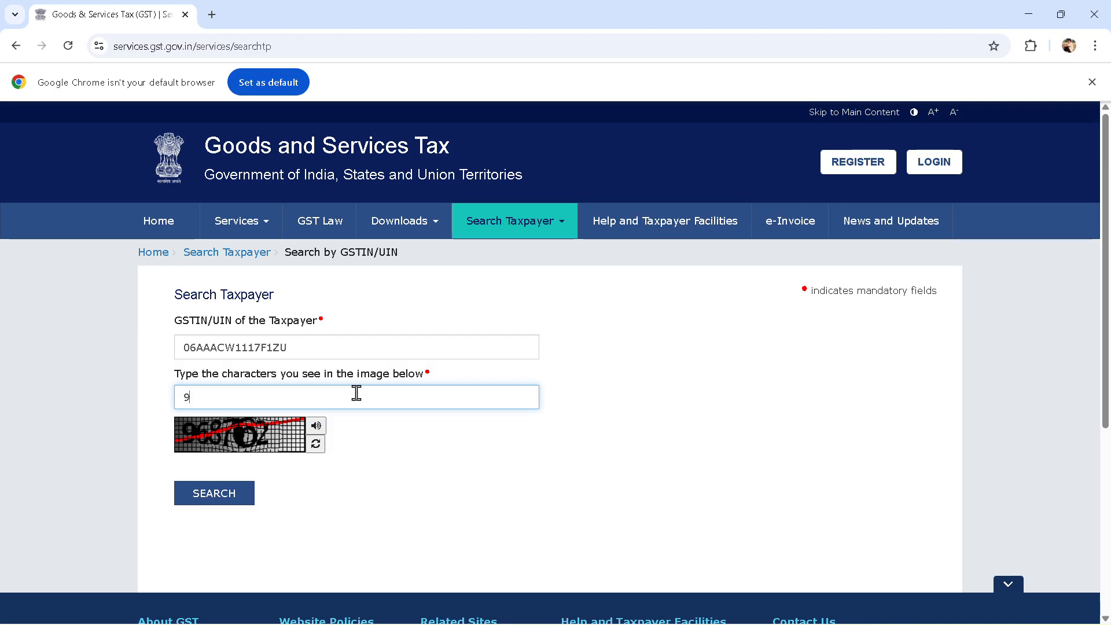
type("6")
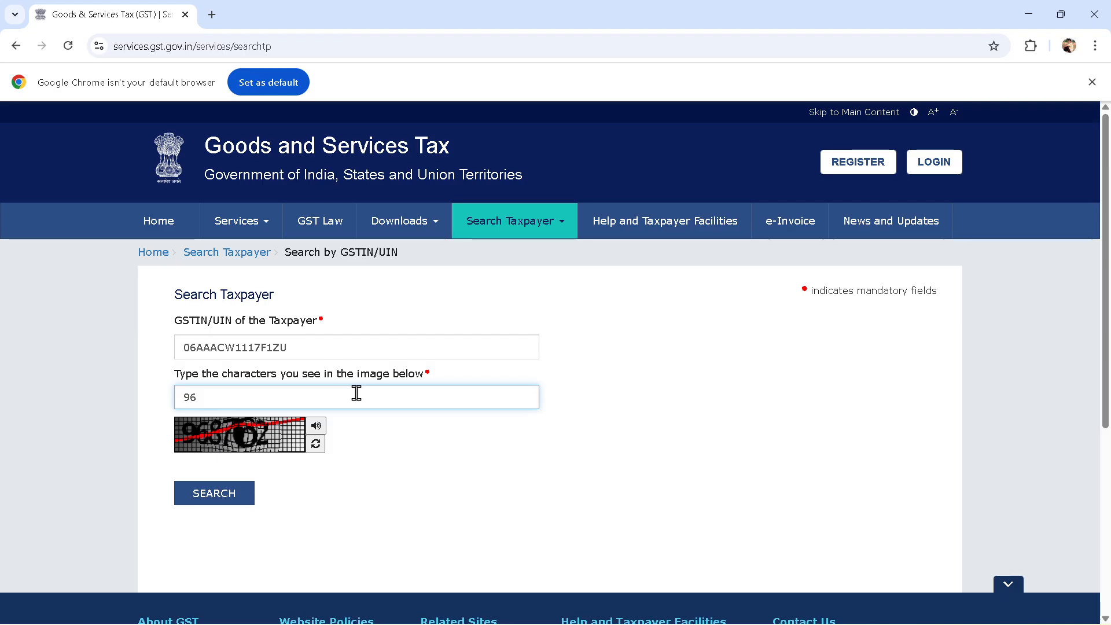
type("8762")
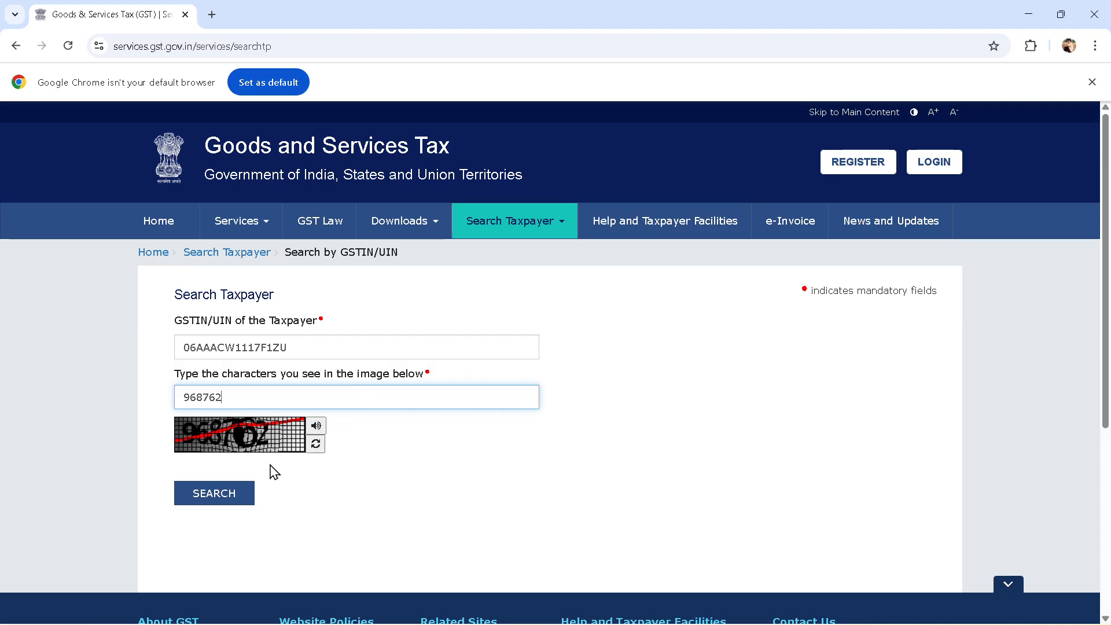
left_click(214, 493)
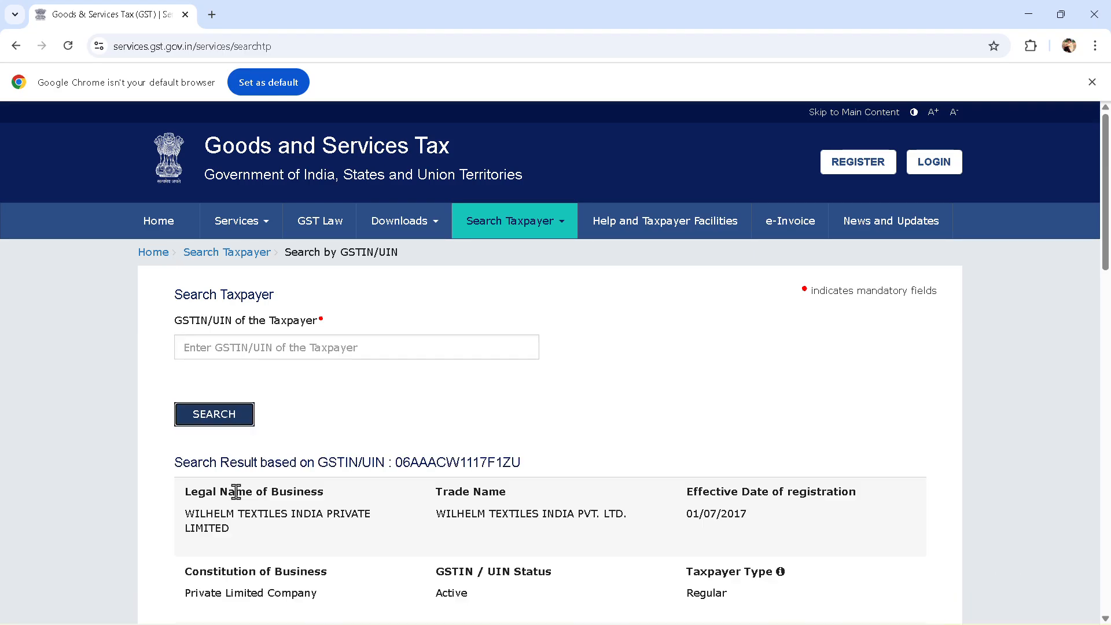
Select the trade name WILHELM TEXTILES INDIA PVT. LTD. in the results and return to Tally
scroll(236, 494, "down", 3)
scroll(236, 492, "down", 3)
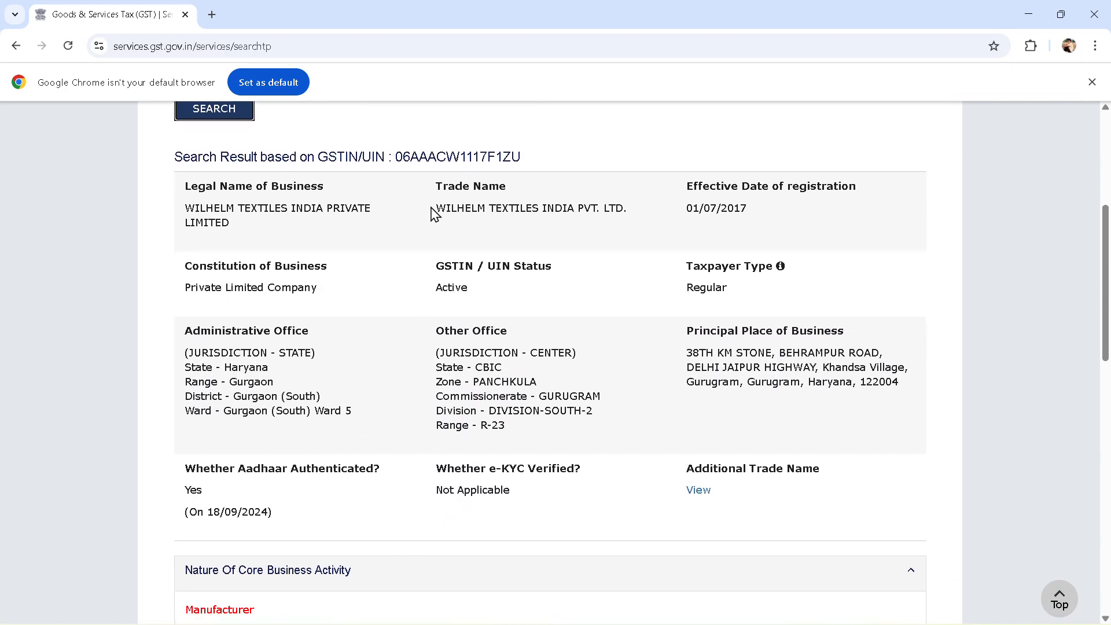
left_click_drag(434, 213, 632, 210)
key("alt+Tab")
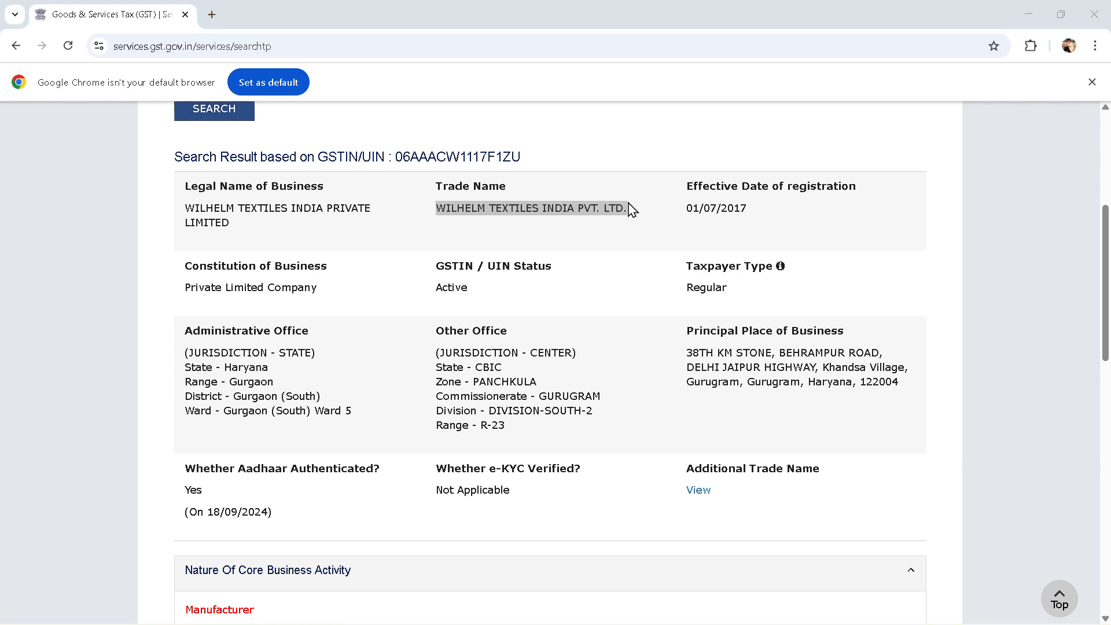
key("alt+Tab")
key("Tab")
key("Tab")
key("Tab")
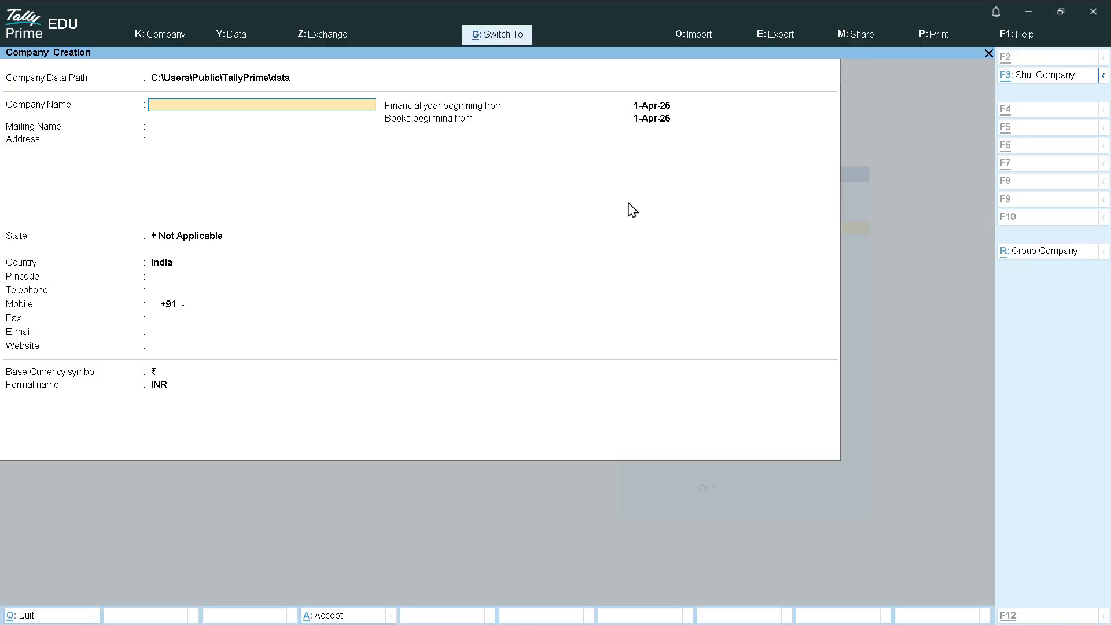
Paste WILHELM TEXTILES INDIA PVT. LTD. as the company name and keep it as mailing name
key("ctrl+v")
key("Return")
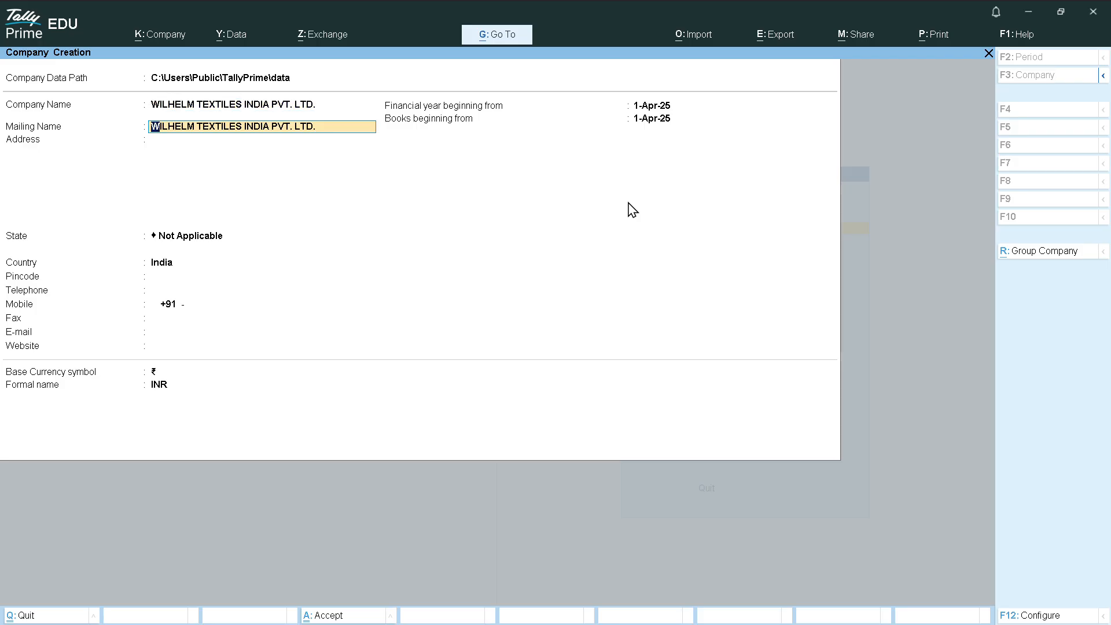
key("Return")
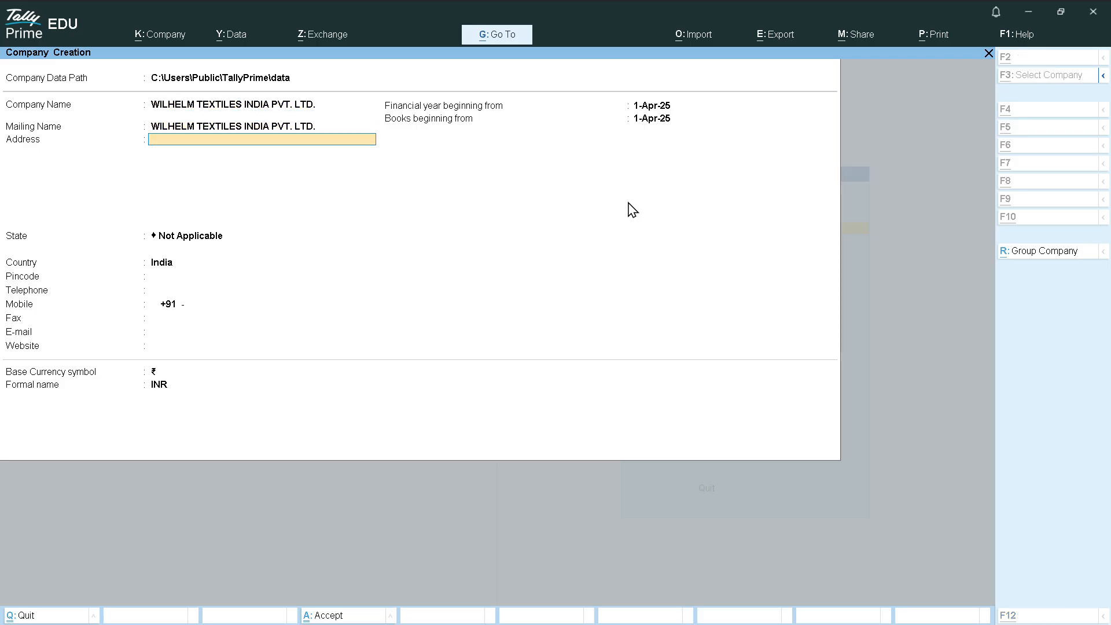
Copy the principal place of business up to DELHI JAIPUR HIGHWAY into the first address line
key("alt+Tab")
key("alt+Tab")
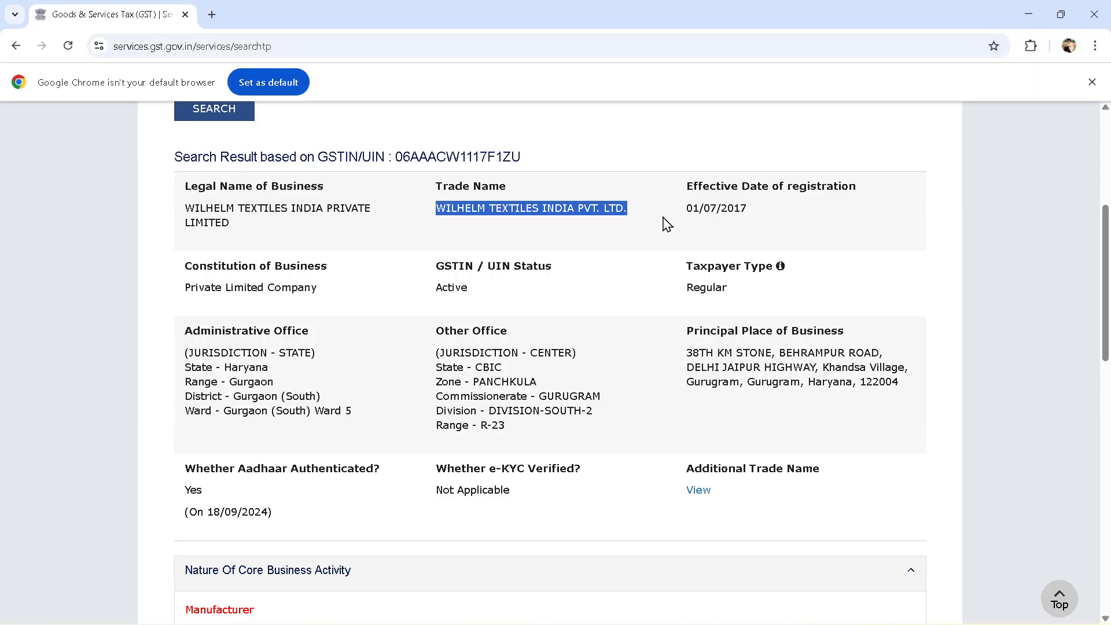
left_click(665, 309)
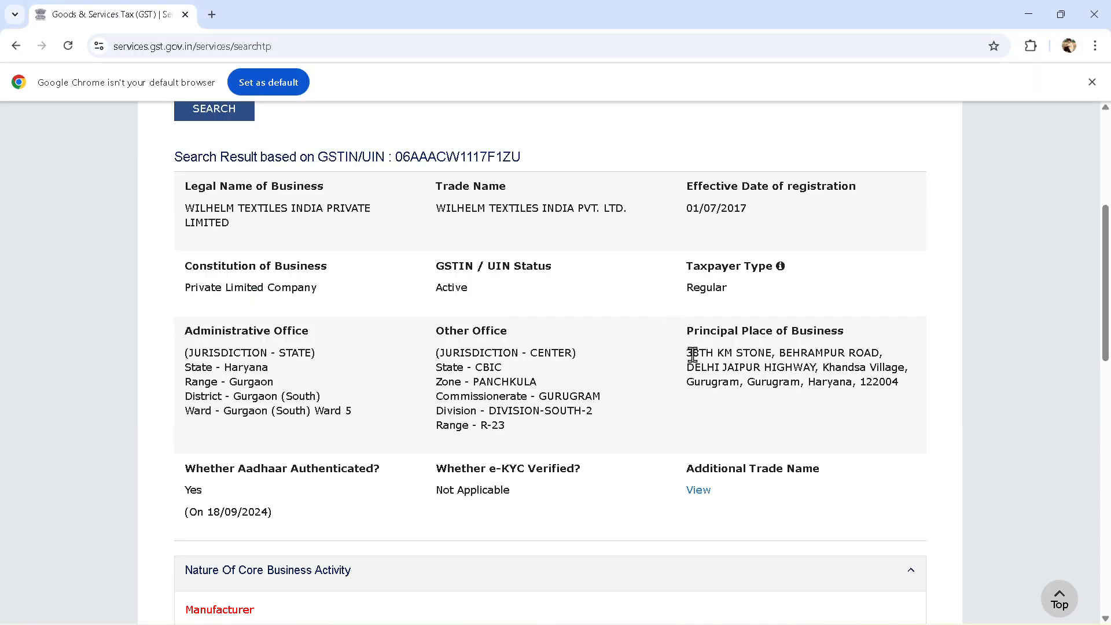
left_click_drag(687, 354, 868, 342)
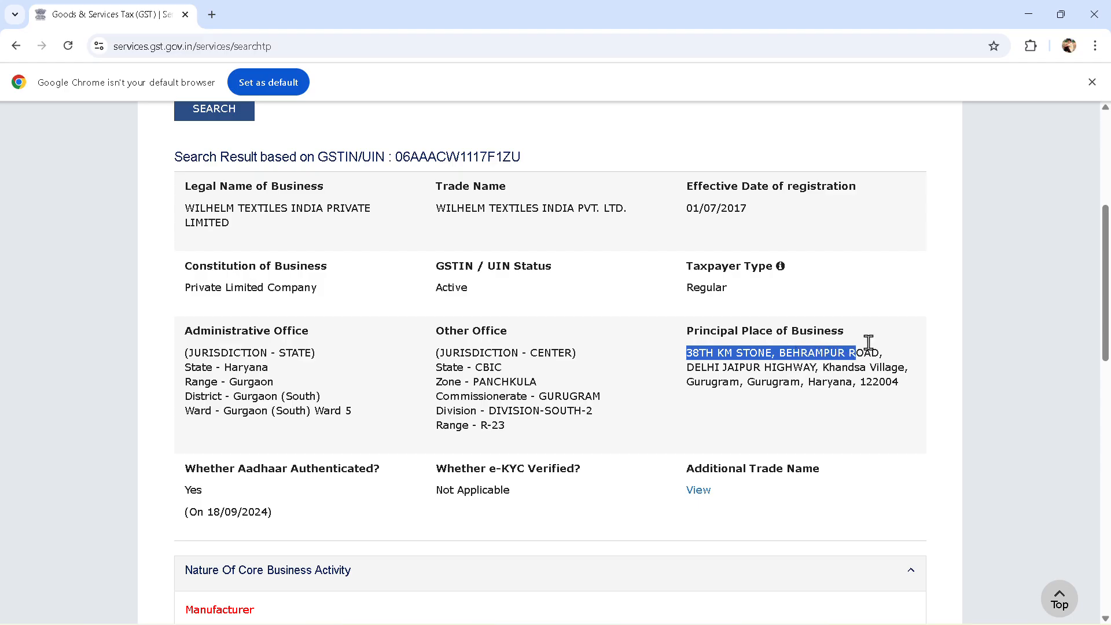
left_click_drag(883, 288, 853, 280)
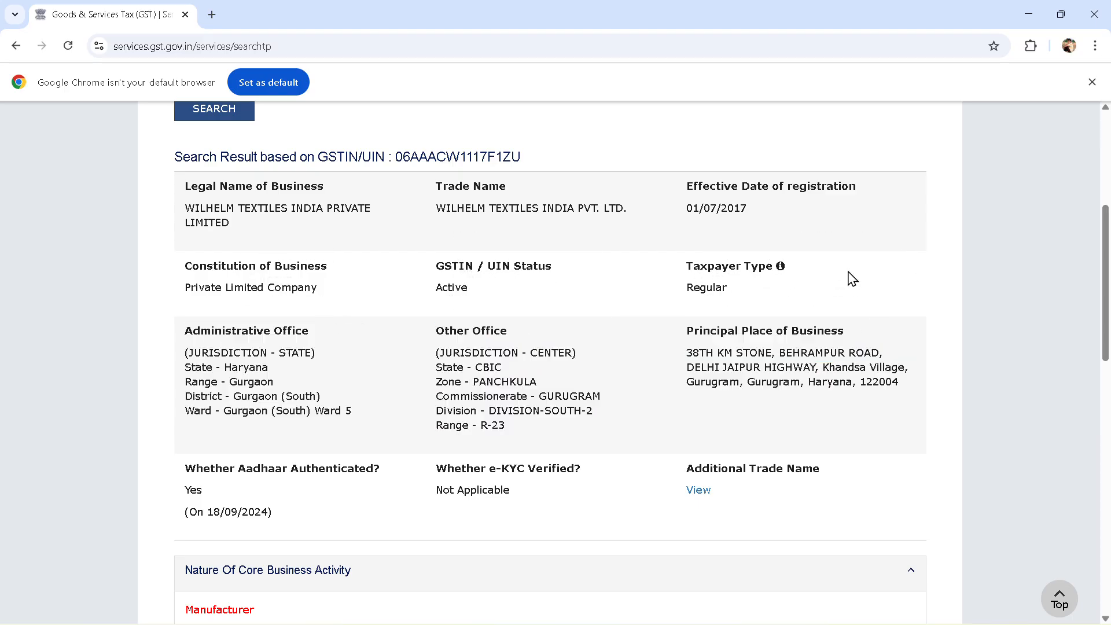
left_click_drag(821, 371, 683, 358)
key("ctrl+c")
key("alt+Tab")
key("ctrl")
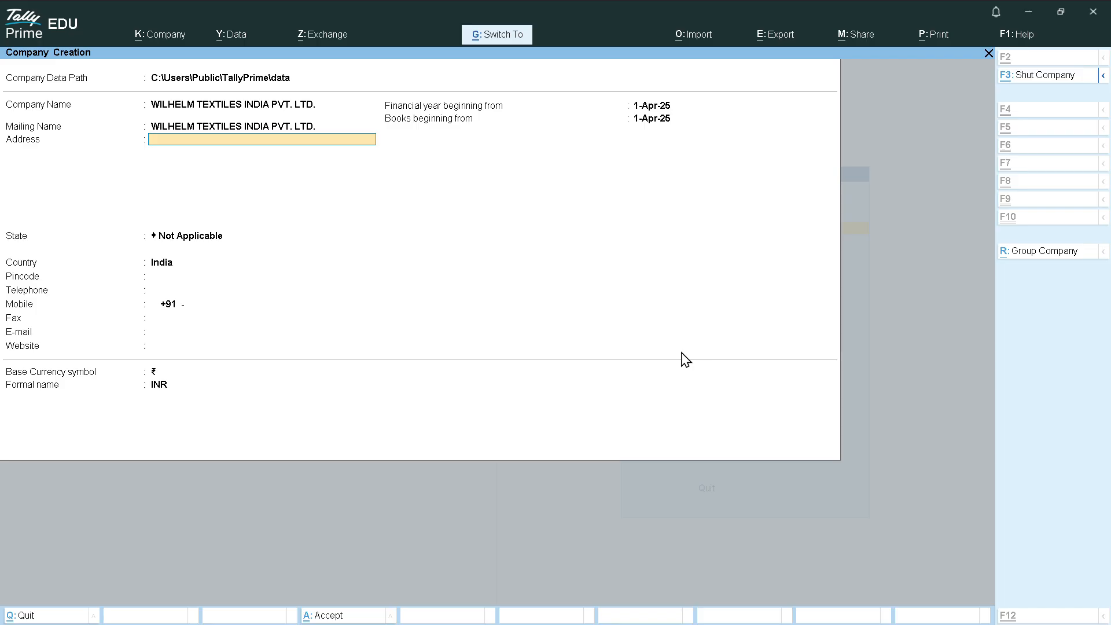
key("ctrl+v")
key("Return")
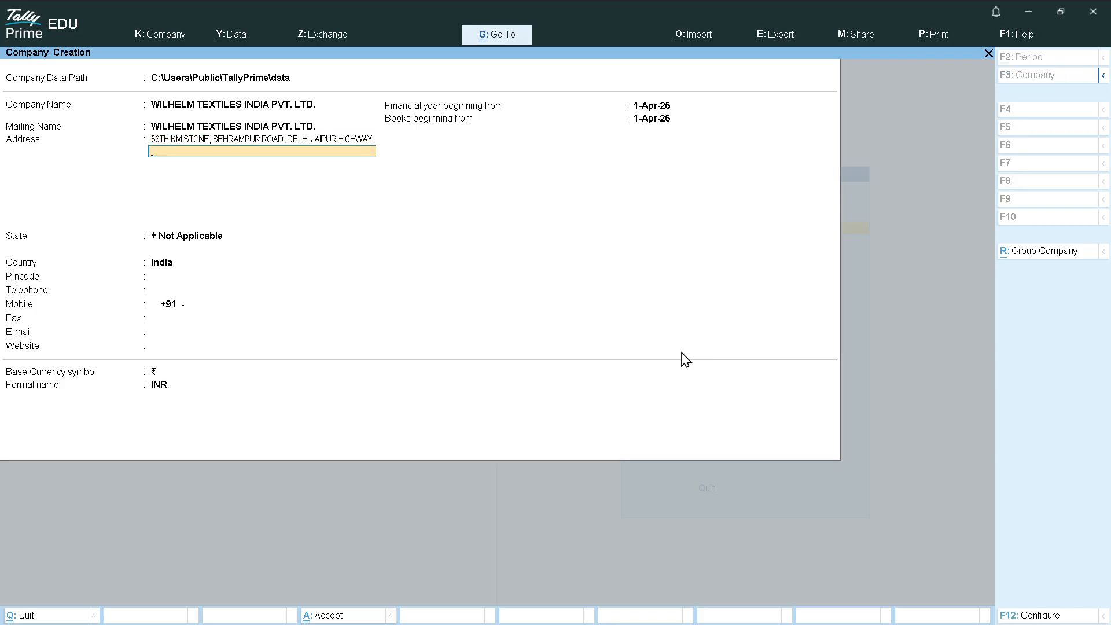
Copy the rest of the address, ending Gurugram, Haryana 122004, into the second address line
key("alt+Tab")
left_click_drag(682, 352, 924, 390)
left_click(803, 420)
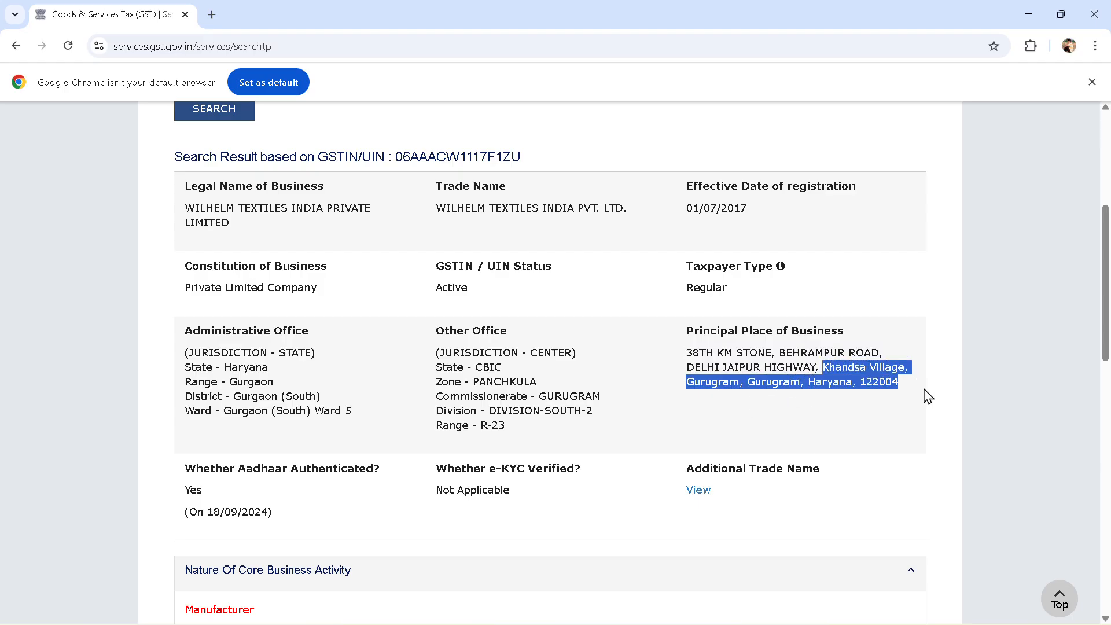
key("ctrl+c")
key("alt+Tab")
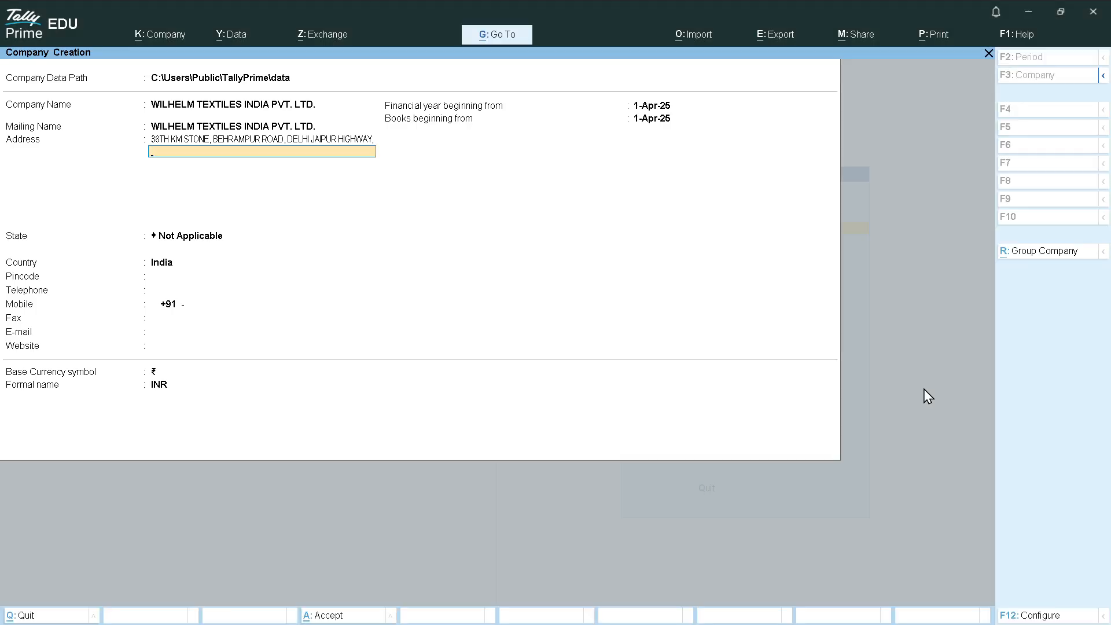
key("ctrl+v")
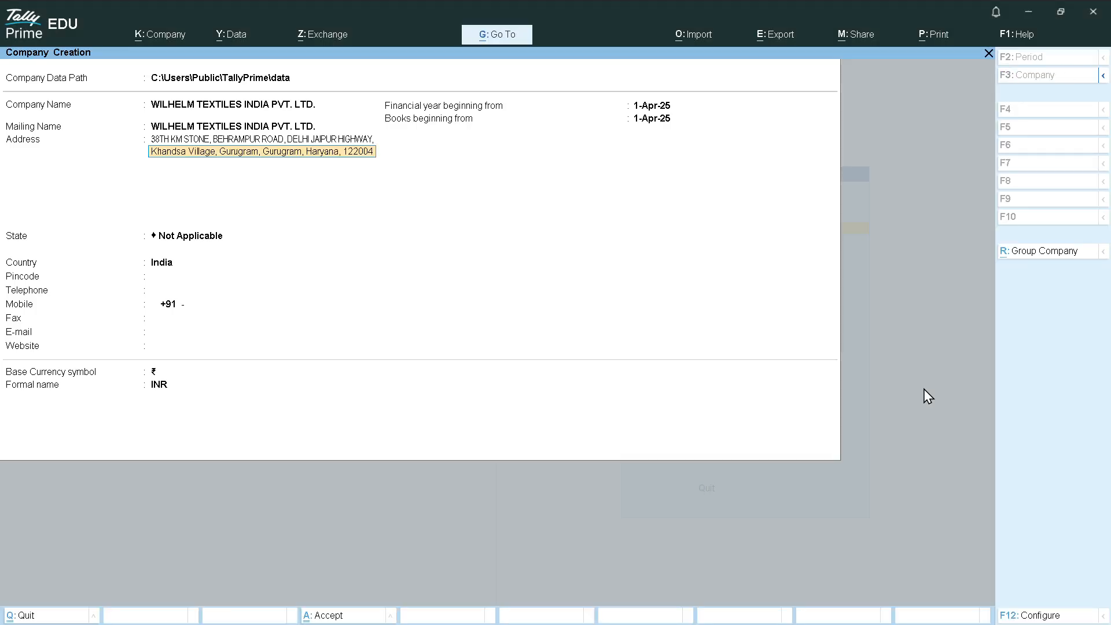
key("Return")
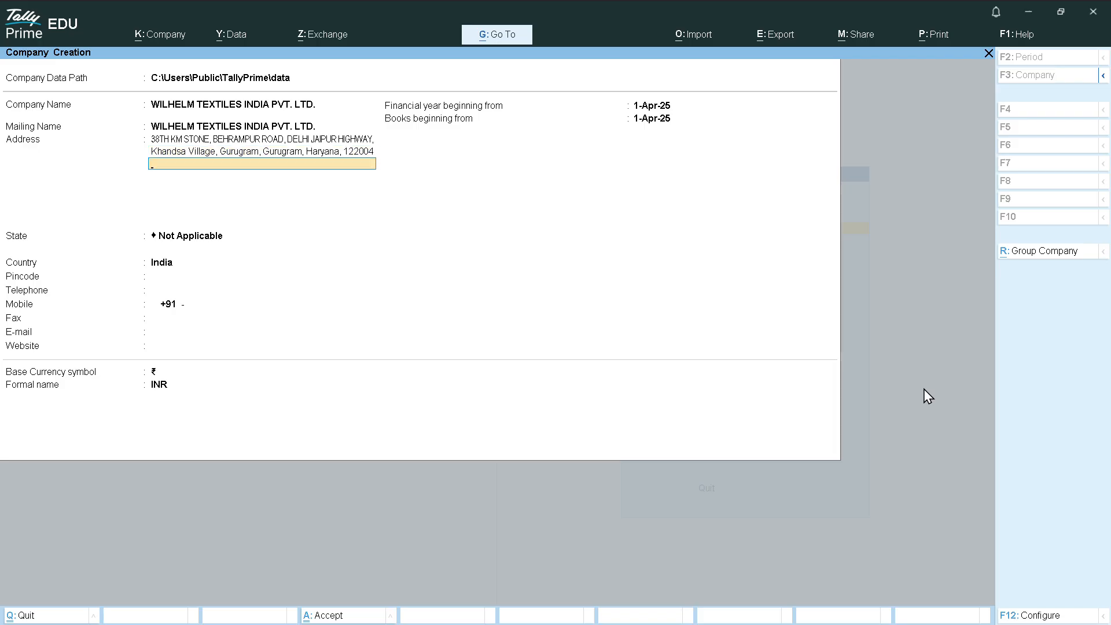
key("Return")
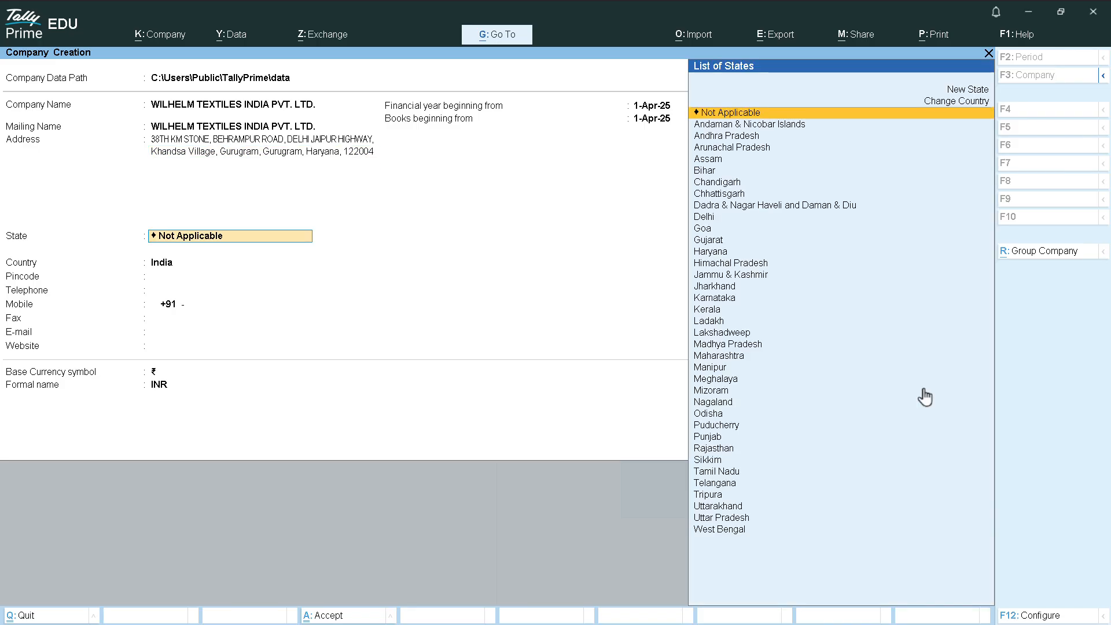
Set state Haryana and pincode 122004, skip telephone, and enter the company's mobile number
type("HAR")
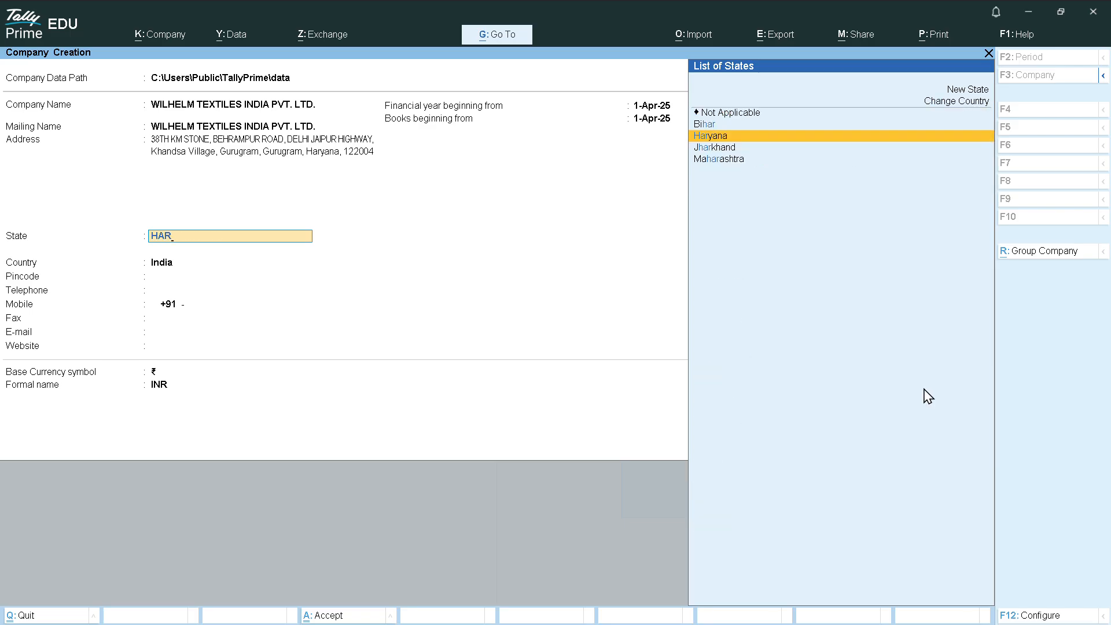
key("Return")
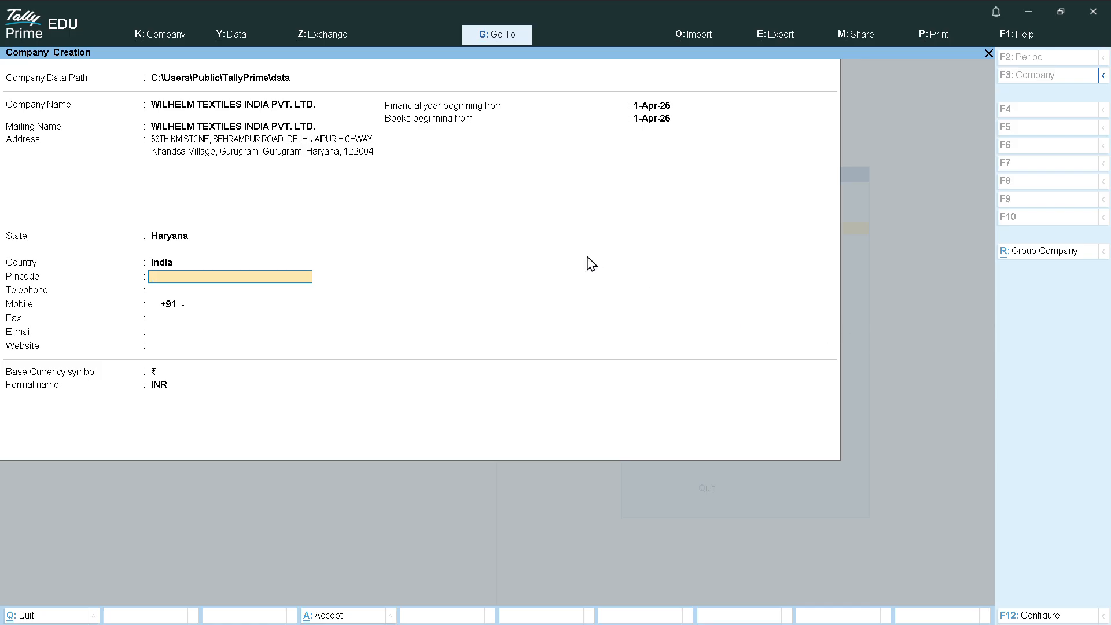
type("1220")
type("04")
key("BackSpace")
type("04")
key("Return")
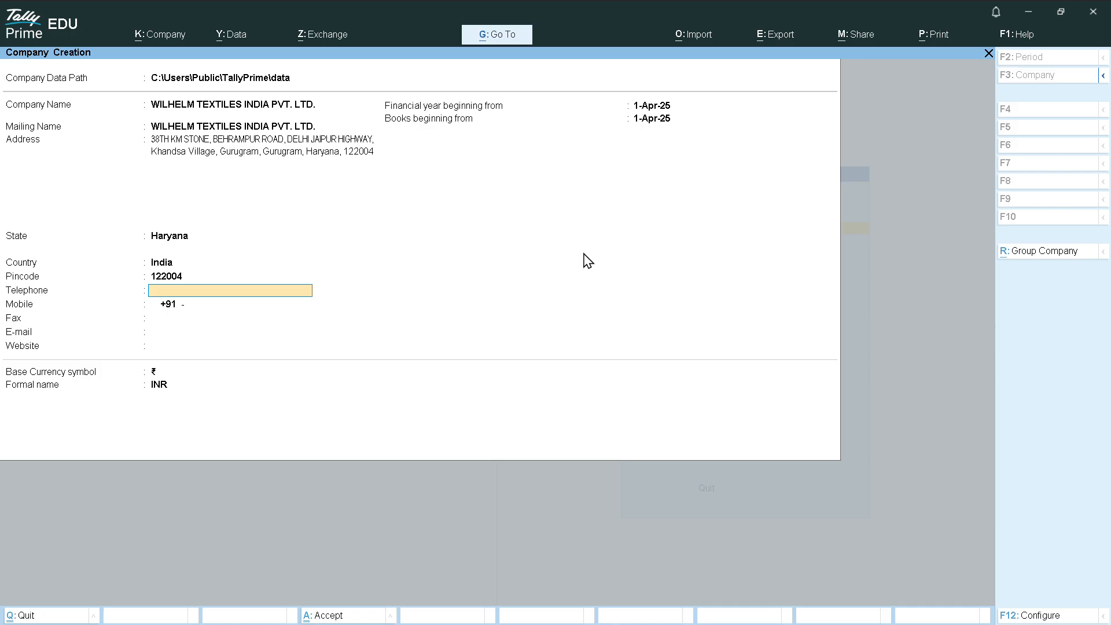
key("Return")
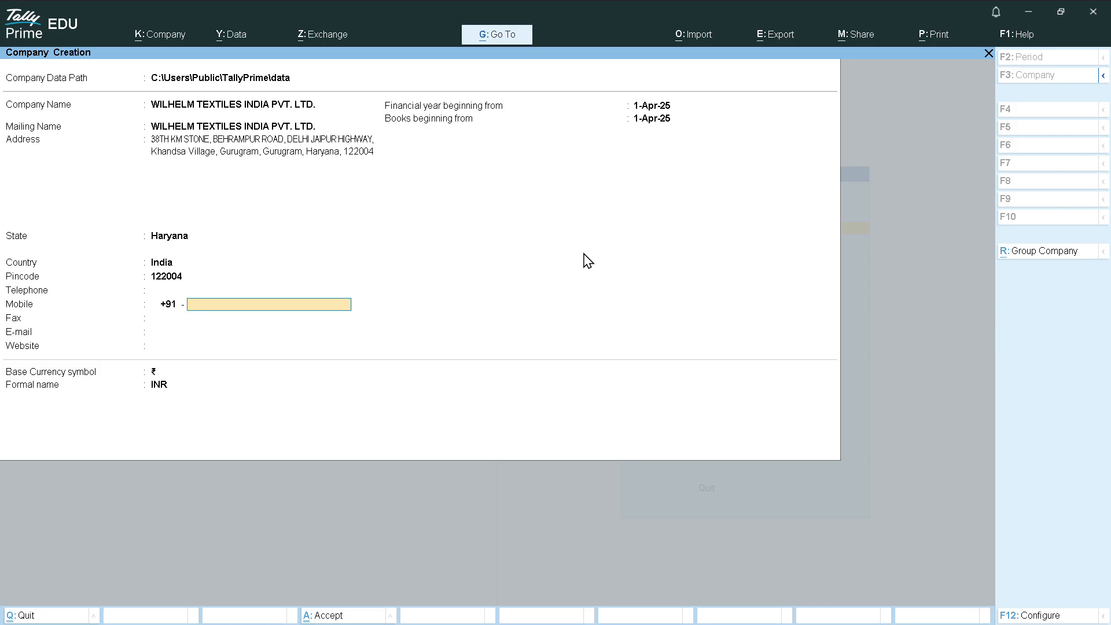
key("Return")
key("Return")
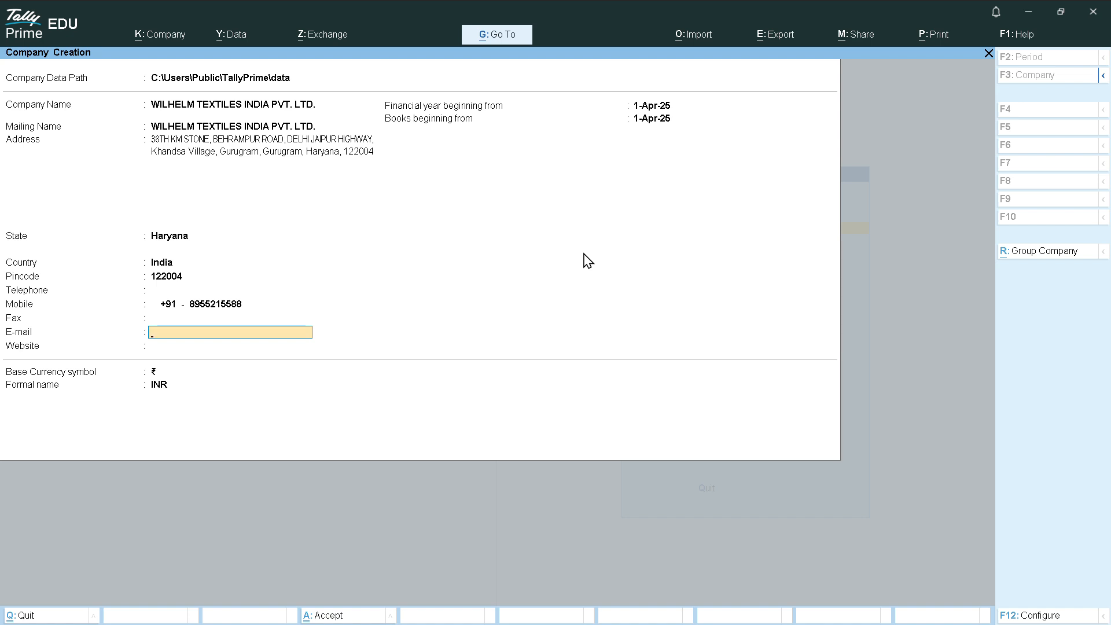
Leave the remaining fields unchanged and accept the form to create the company
key("Return")
key("Return")
key("Return")
key("Return")
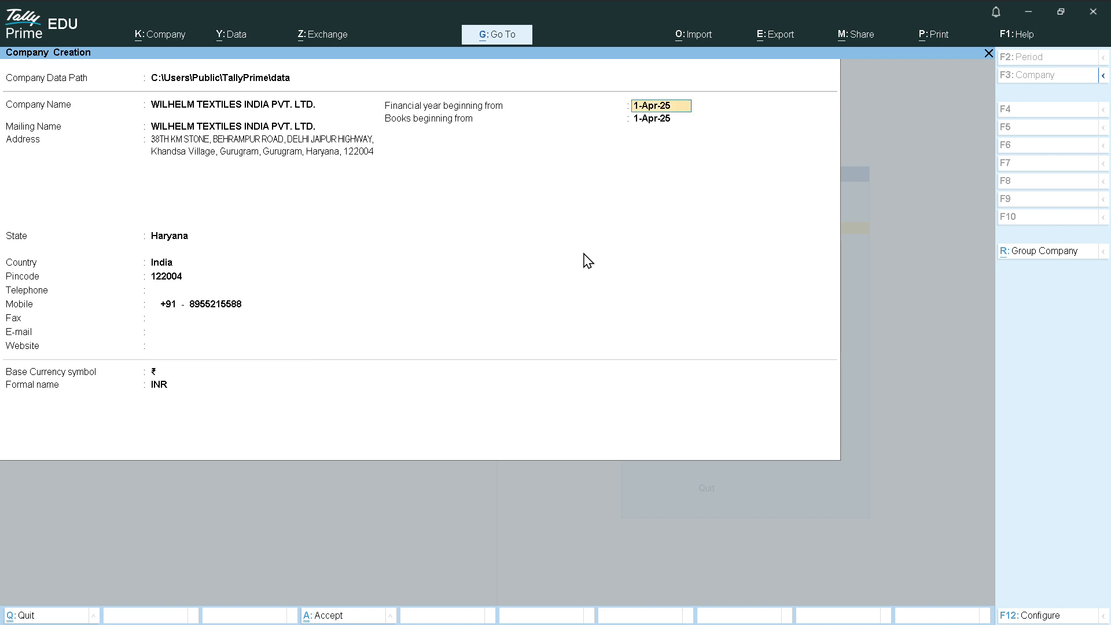
key("Return")
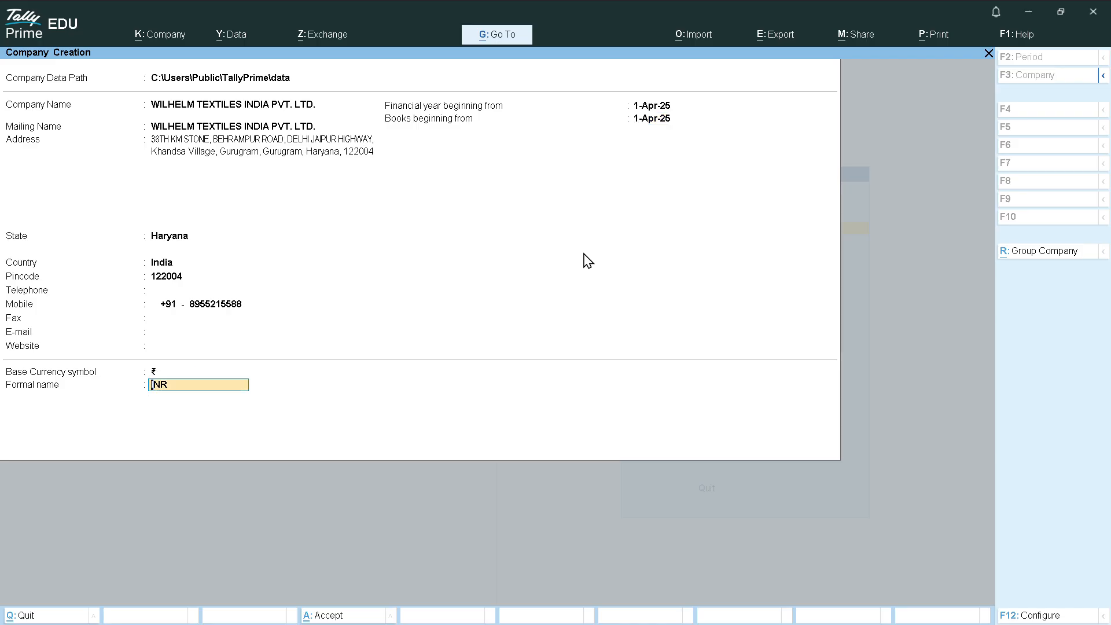
key("Return")
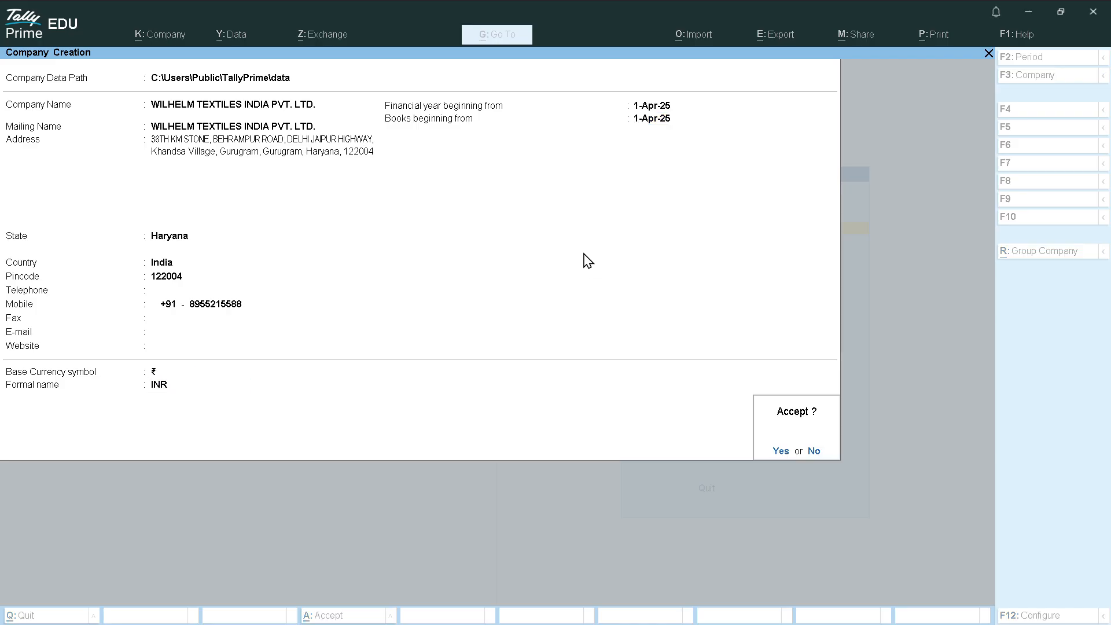
key("Return")
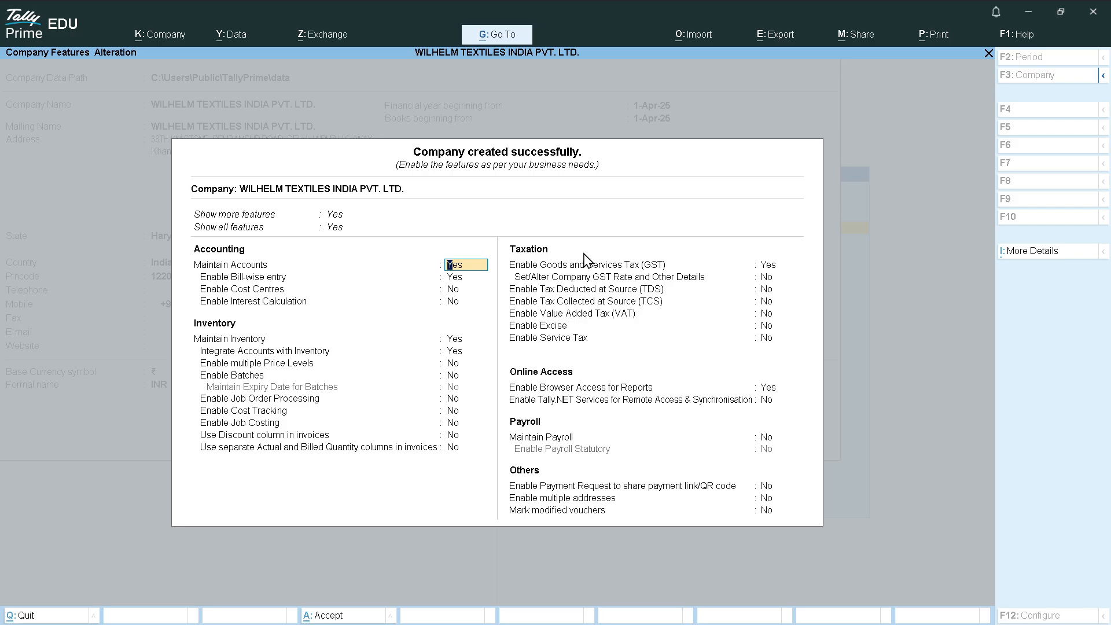
Accept the default company features and highlight Vouchers on the Gateway menu
key("ctrl+a")
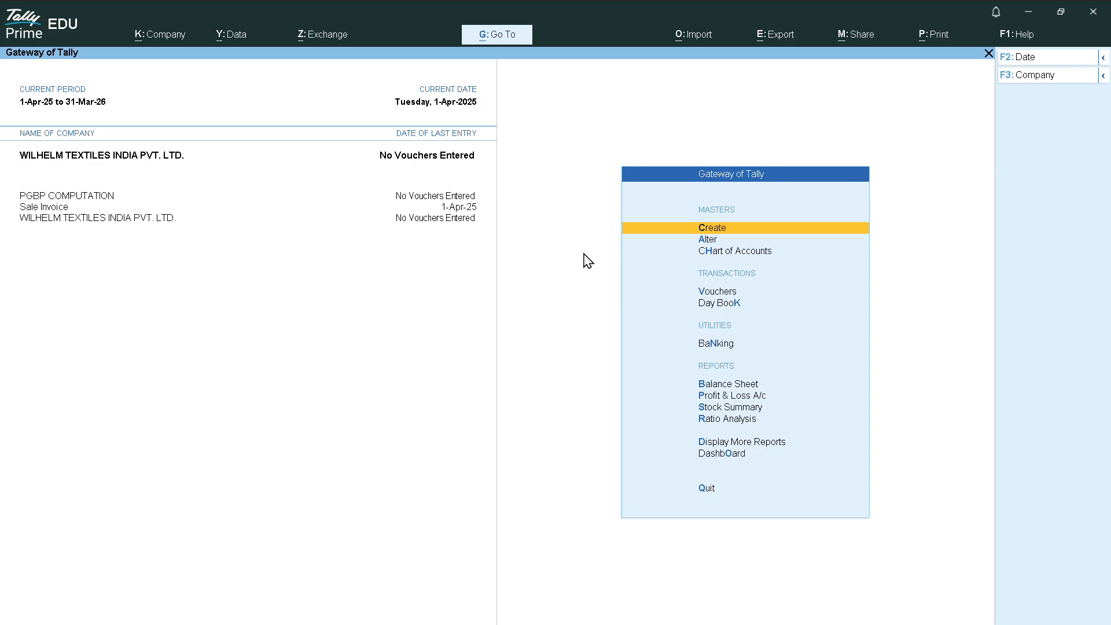
key("Down")
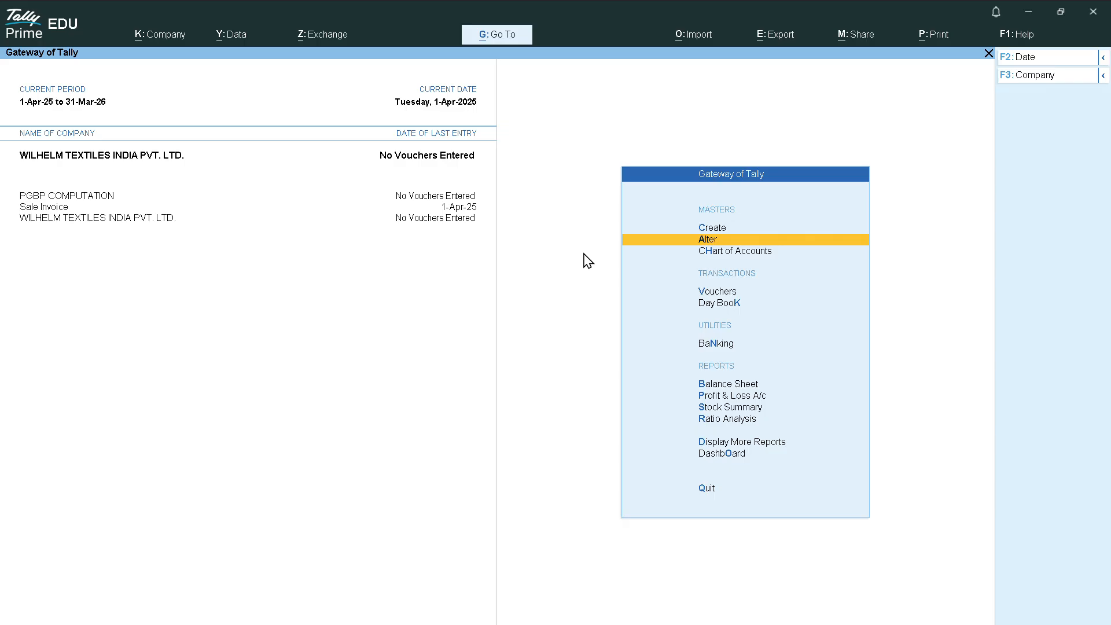
key("Down")
key("Down")
key("Down")
key("Up")
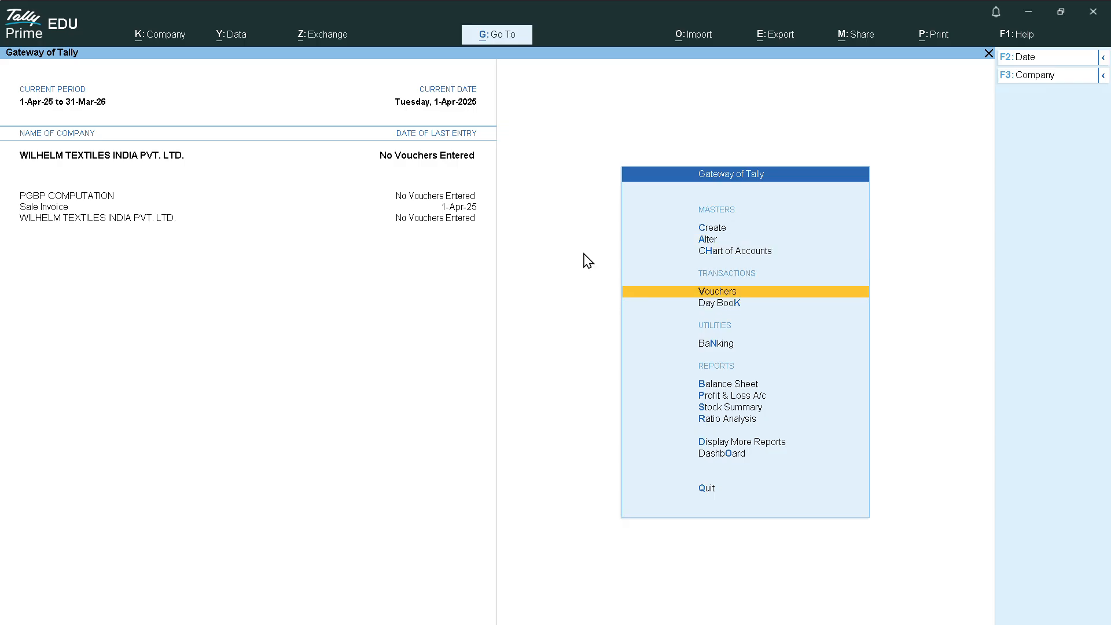
Open a Sales voucher, start a new party ledger with Alt+C, and show the Word invoice notes
key("Return")
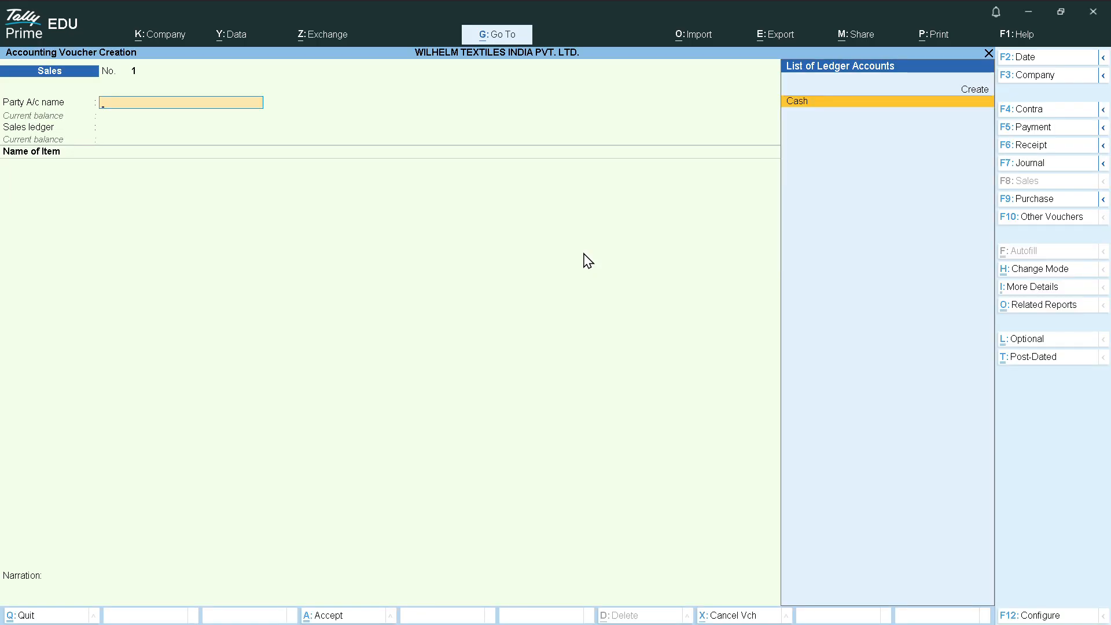
key("alt+c")
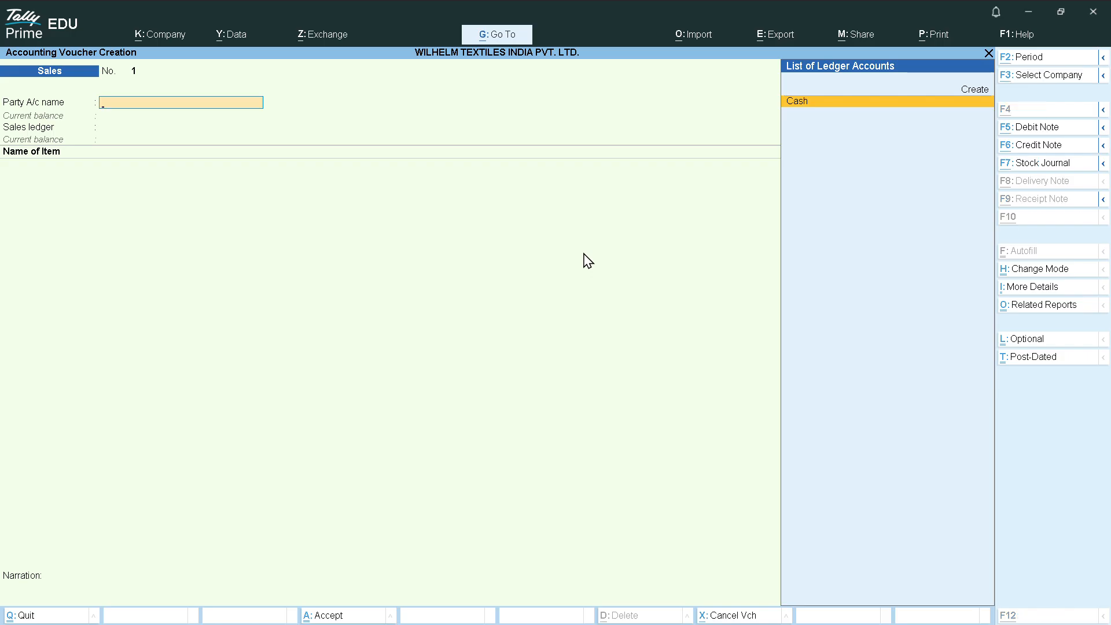
key("alt+Tab")
key("alt+Tab")
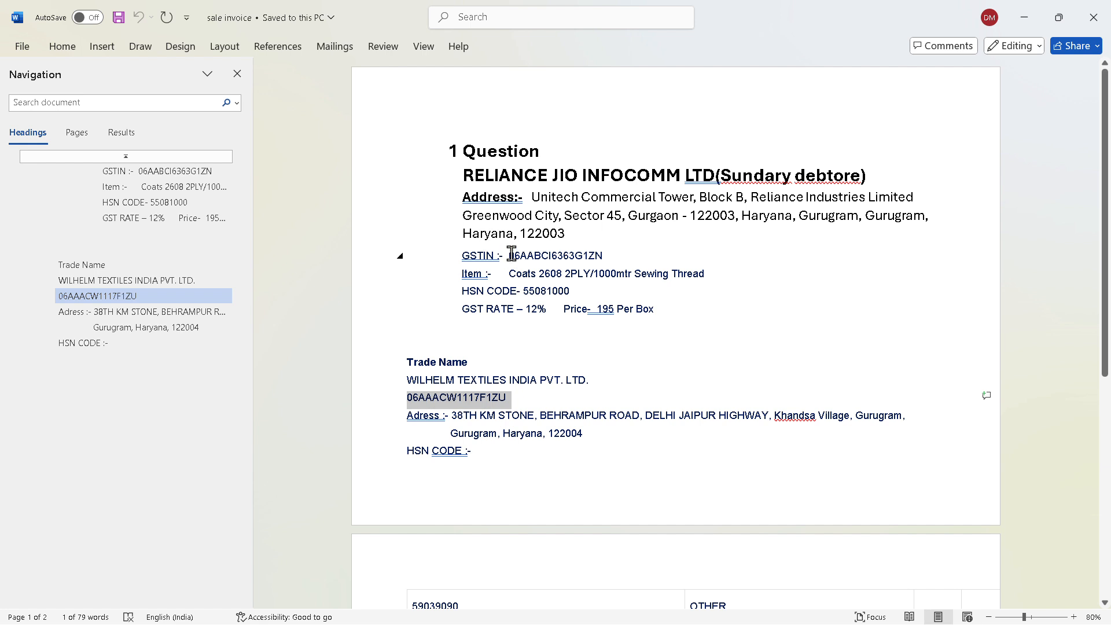
Copy Reliance Jio's GSTIN from the notes into the GST Portal's GSTIN field
left_click_drag(506, 255, 607, 257)
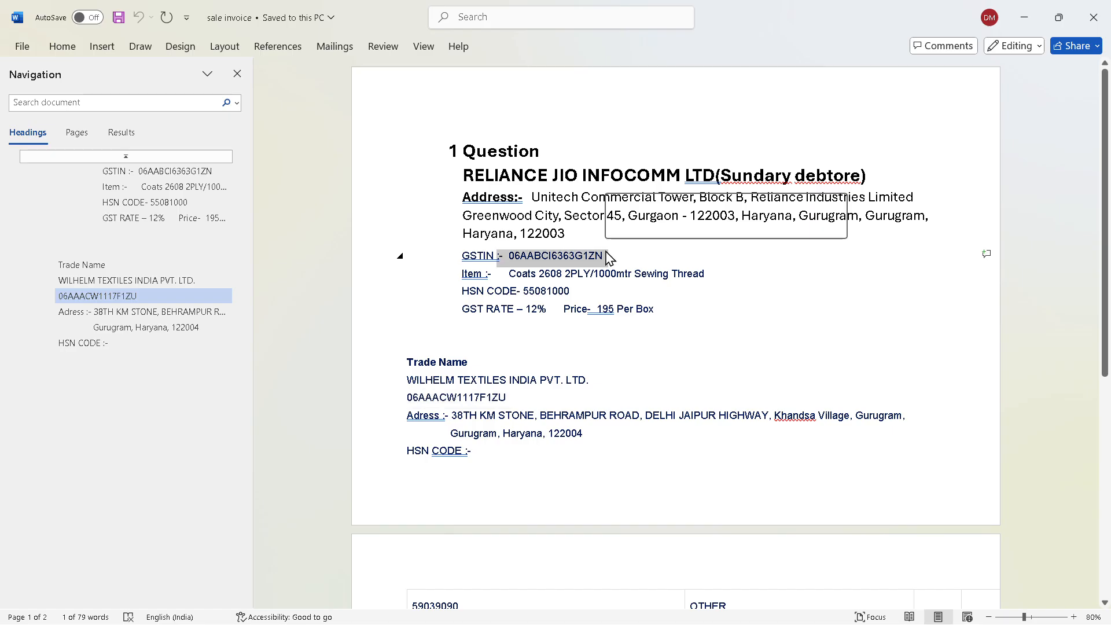
key("alt+Tab")
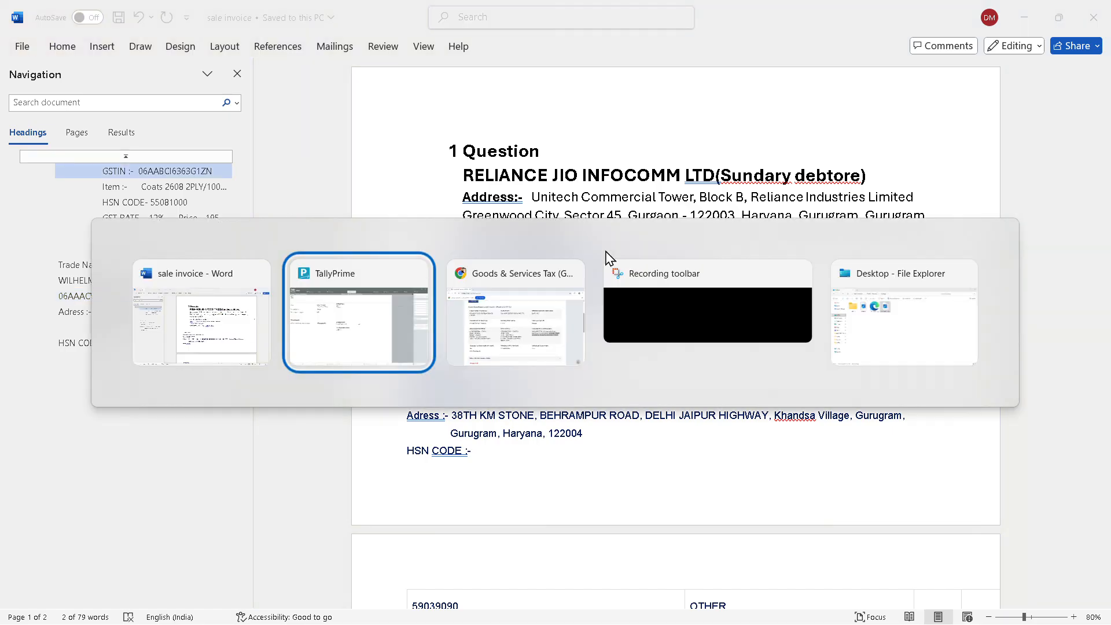
key("alt+Tab")
key("alt+Tab")
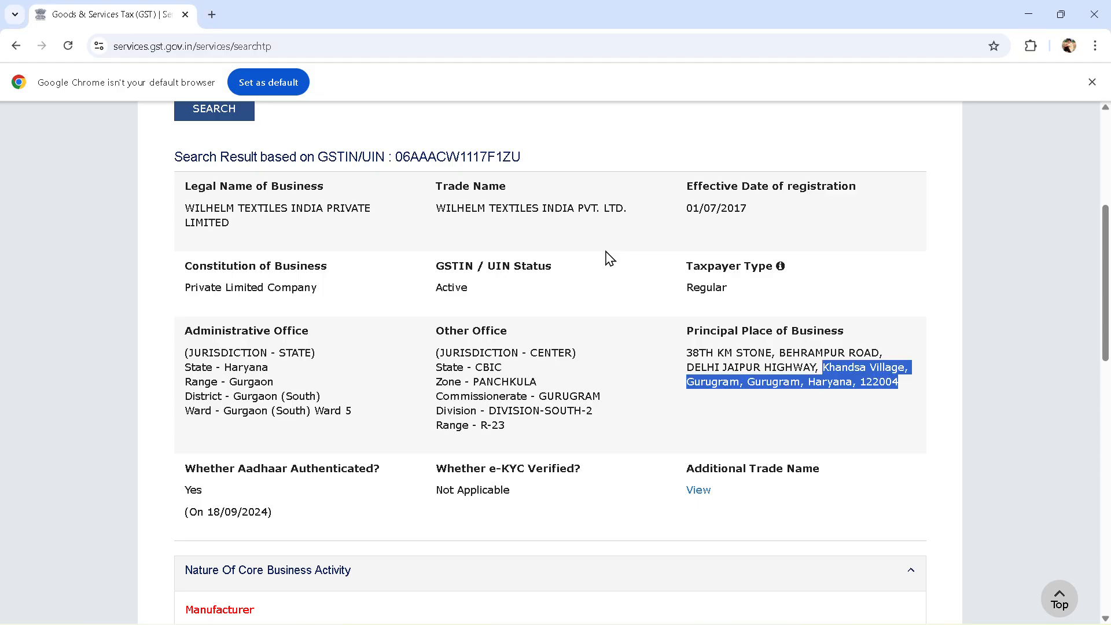
scroll(362, 224, "down", 4)
scroll(358, 223, "up", 8)
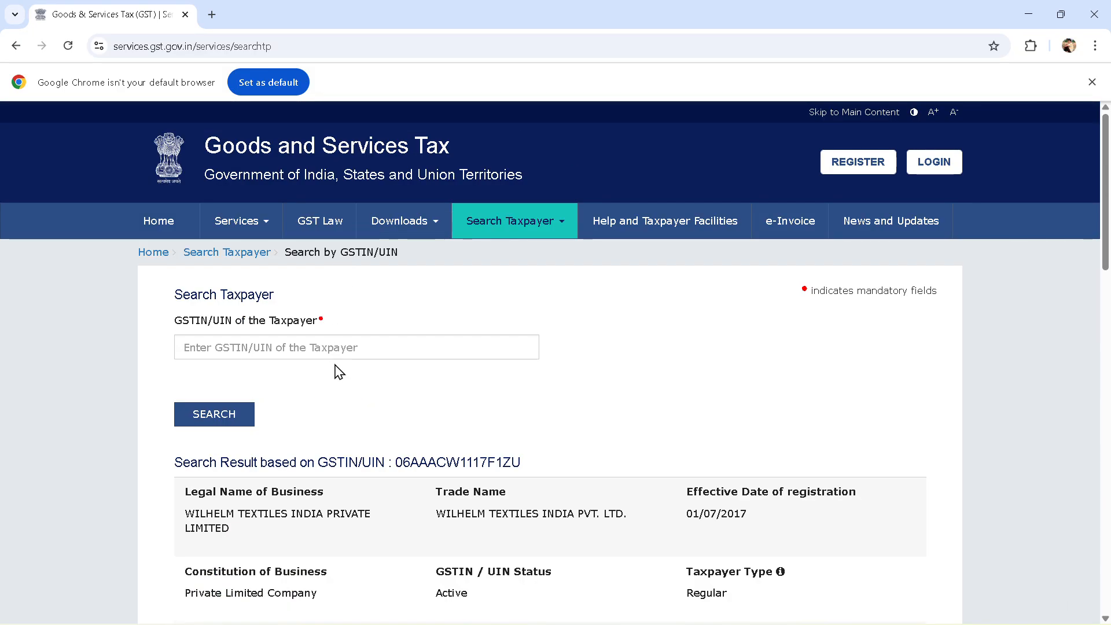
left_click(327, 342)
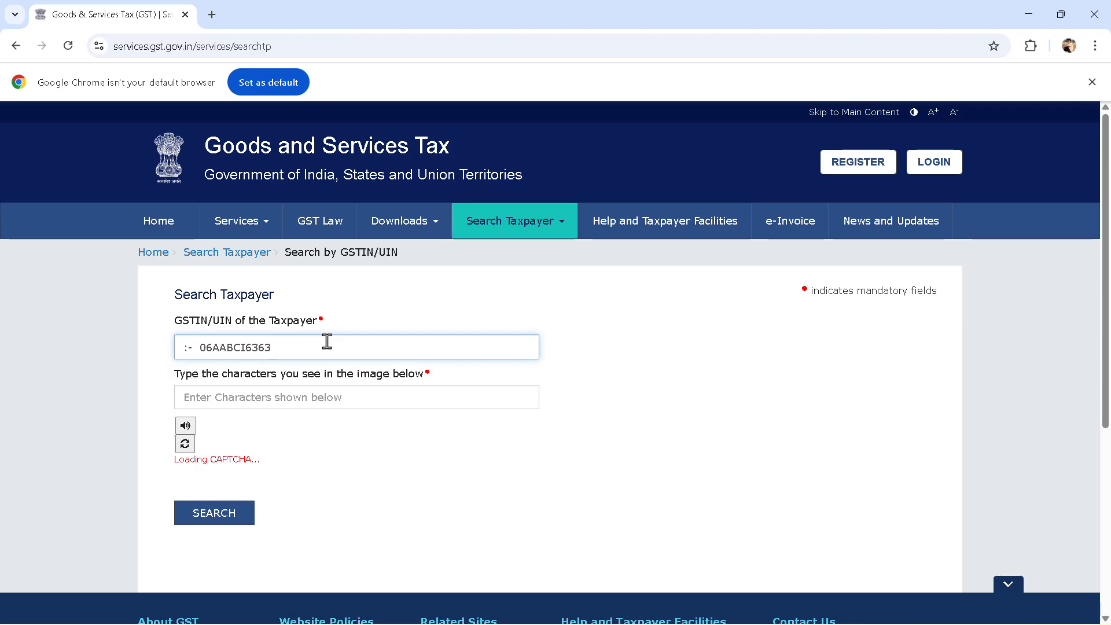
Enter the captcha, retyping it after a mistake, and submit the taxpayer search
left_click(293, 394)
type("59")
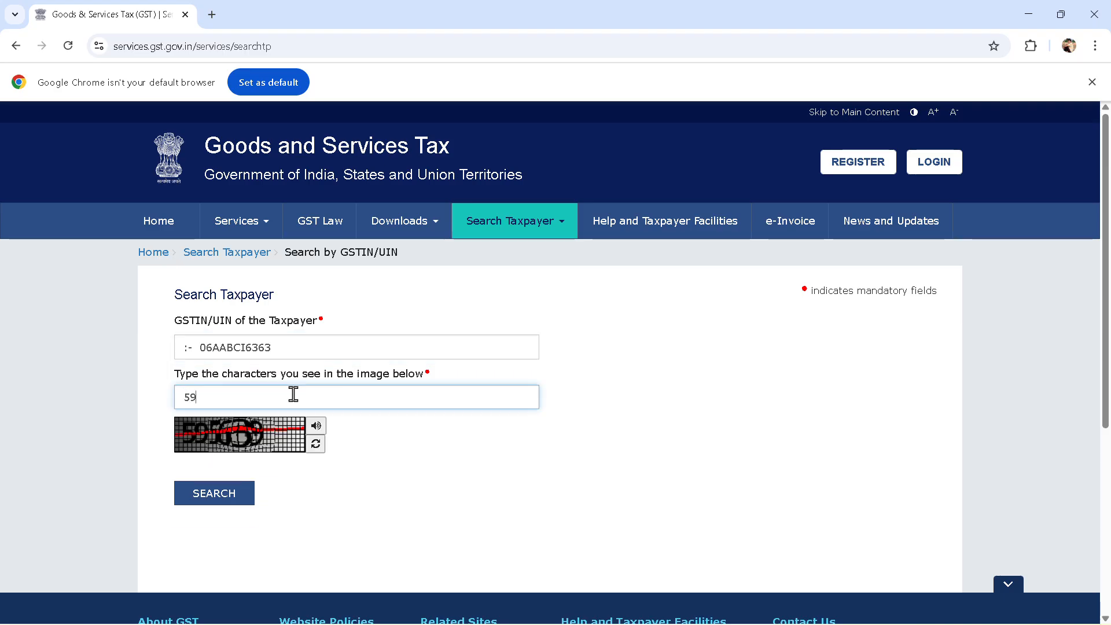
type("5639")
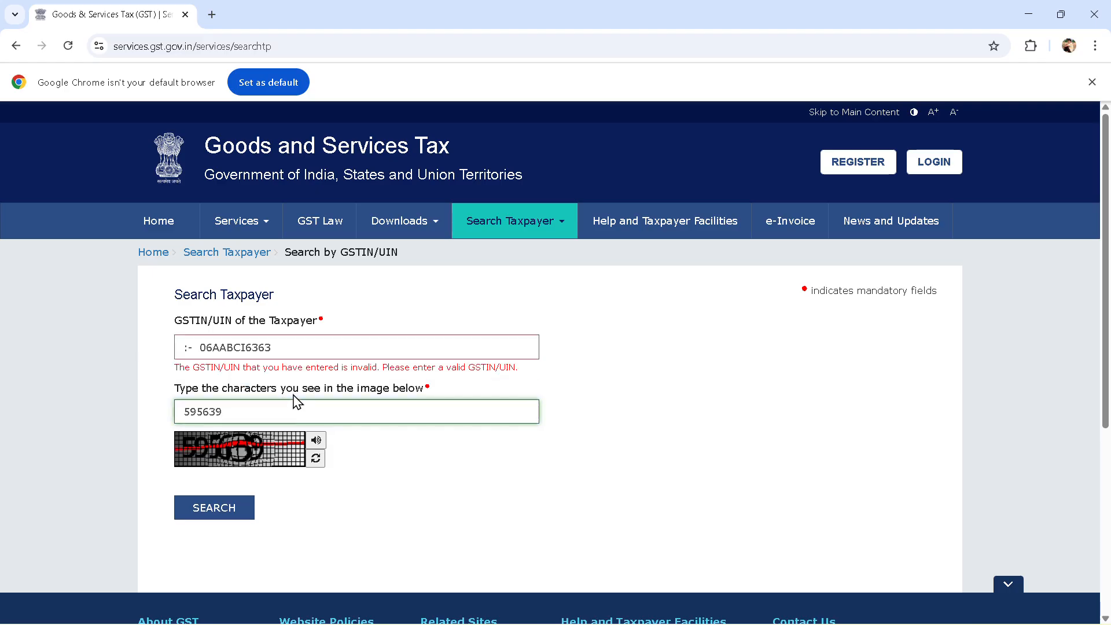
key("BackSpace")
key("BackSpace")
key("BackSpace")
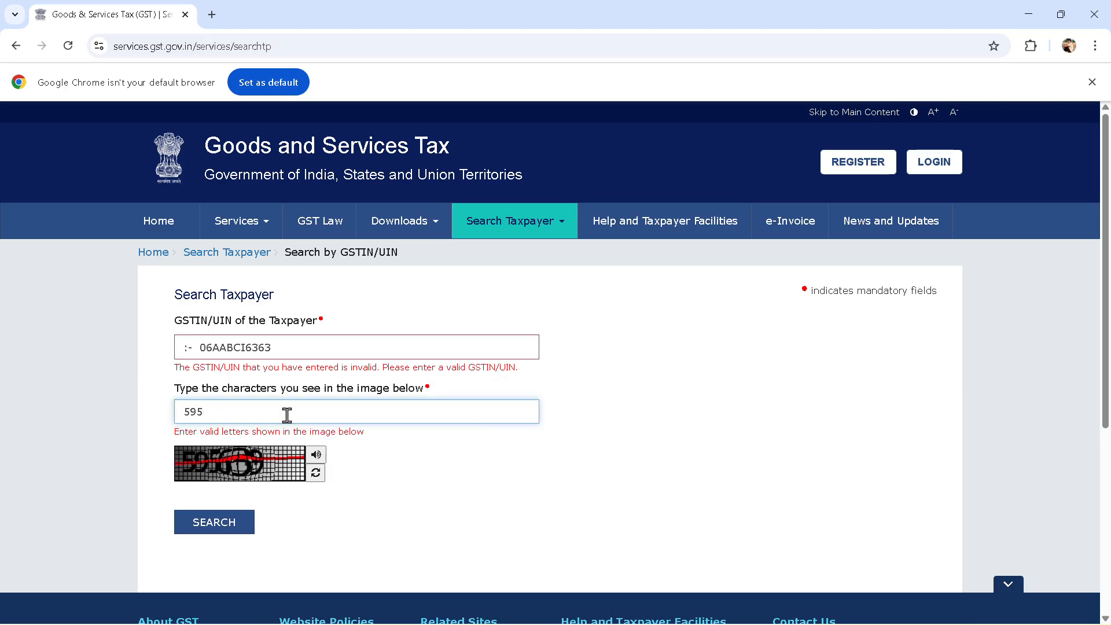
key("BackSpace")
key("BackSpace")
key("BackSpace")
type("5")
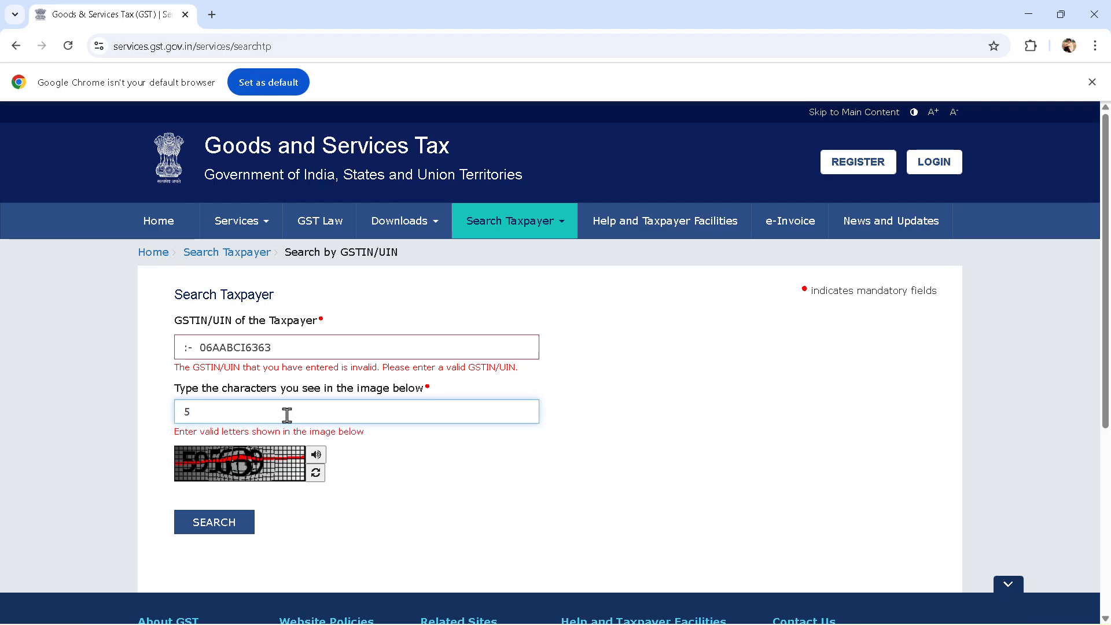
type("95639")
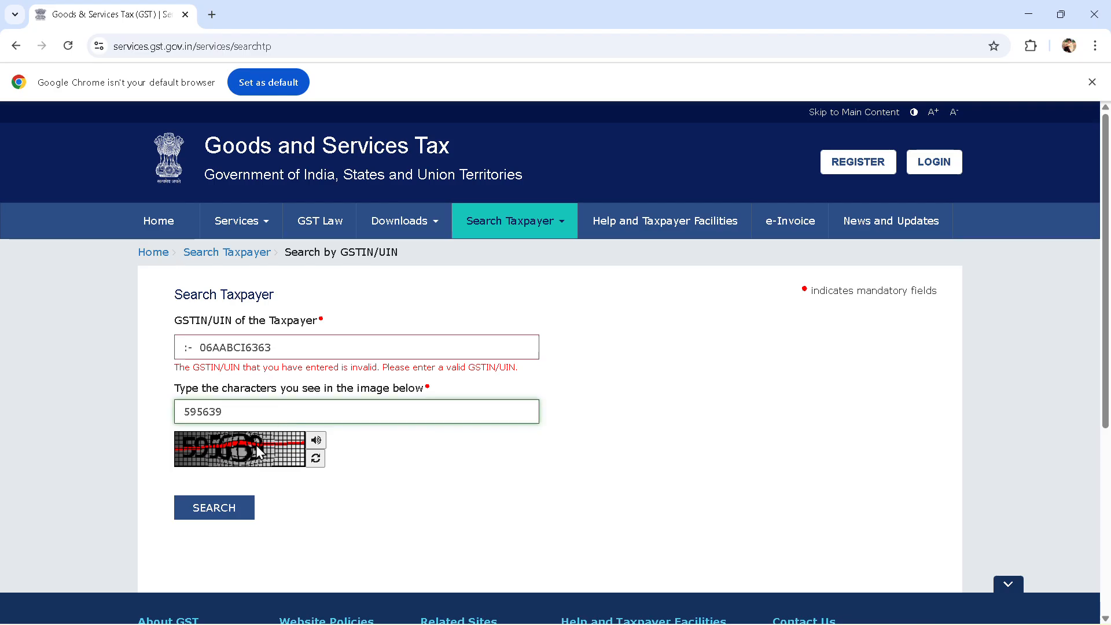
left_click(220, 506)
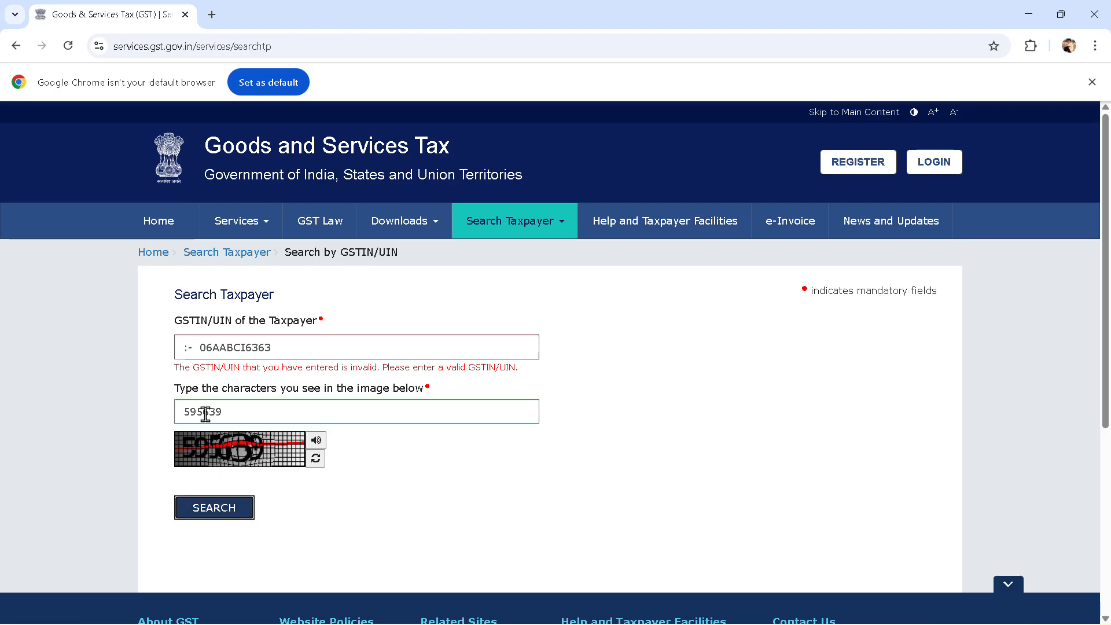
Remove the stray ':-' prefix from the GSTIN and switch to the Word sale invoice
left_click(199, 349)
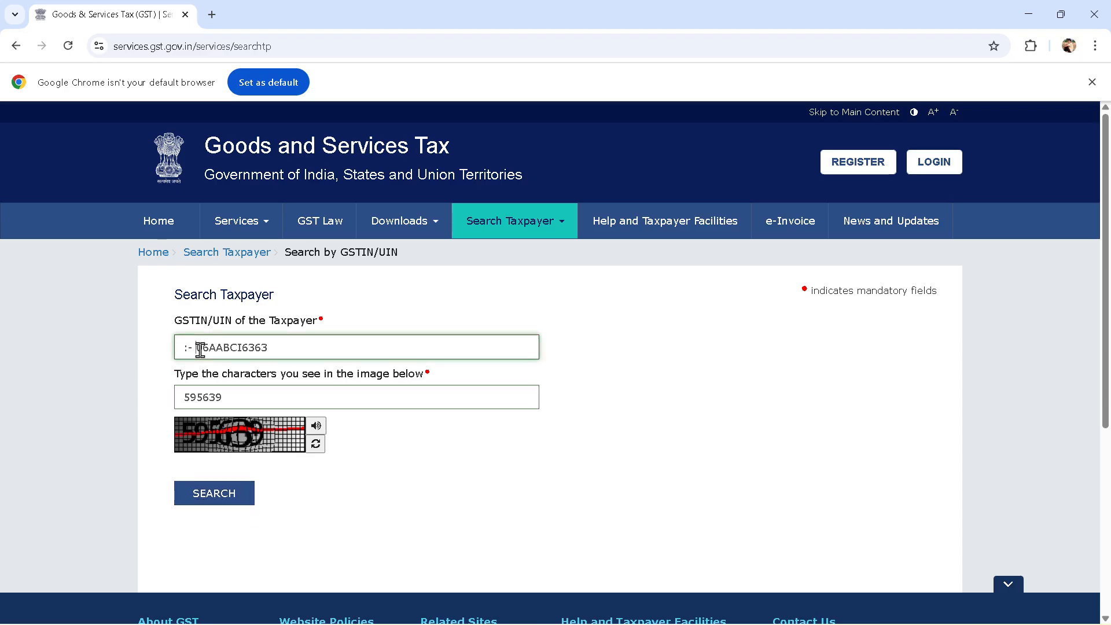
key("BackSpace")
key("BackSpace")
key("BackSpace")
double_click(237, 344)
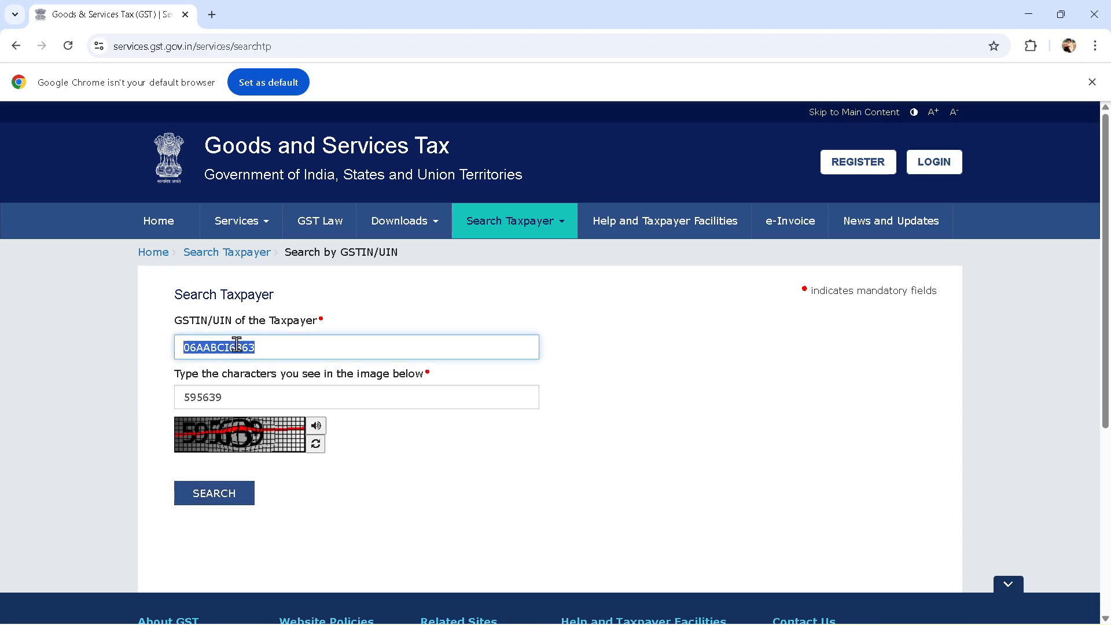
key("alt+Tab")
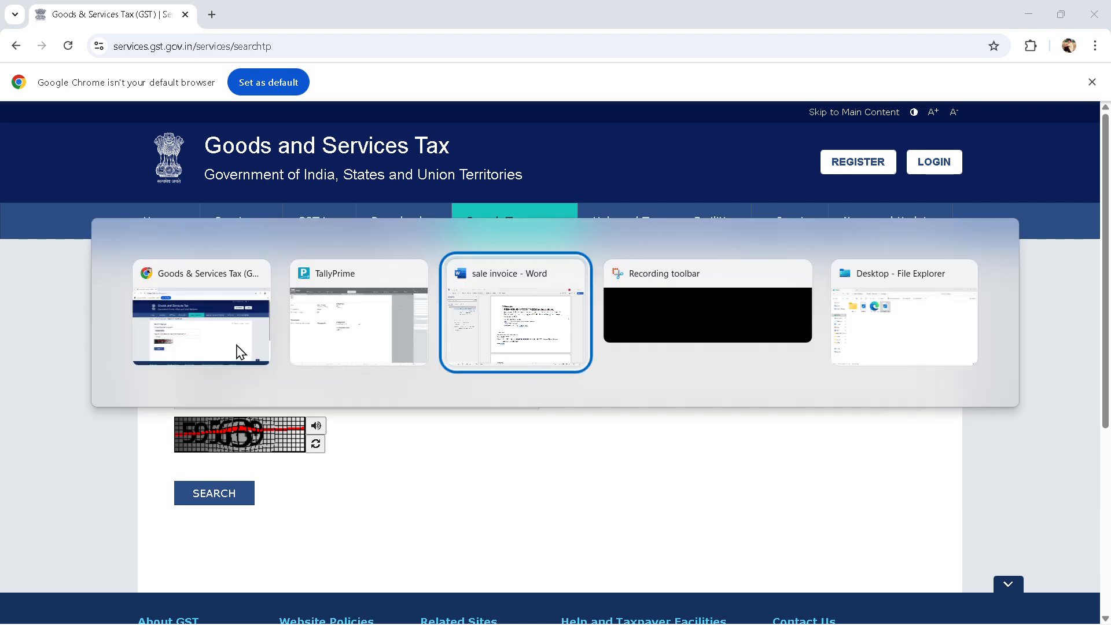
left_click(475, 323)
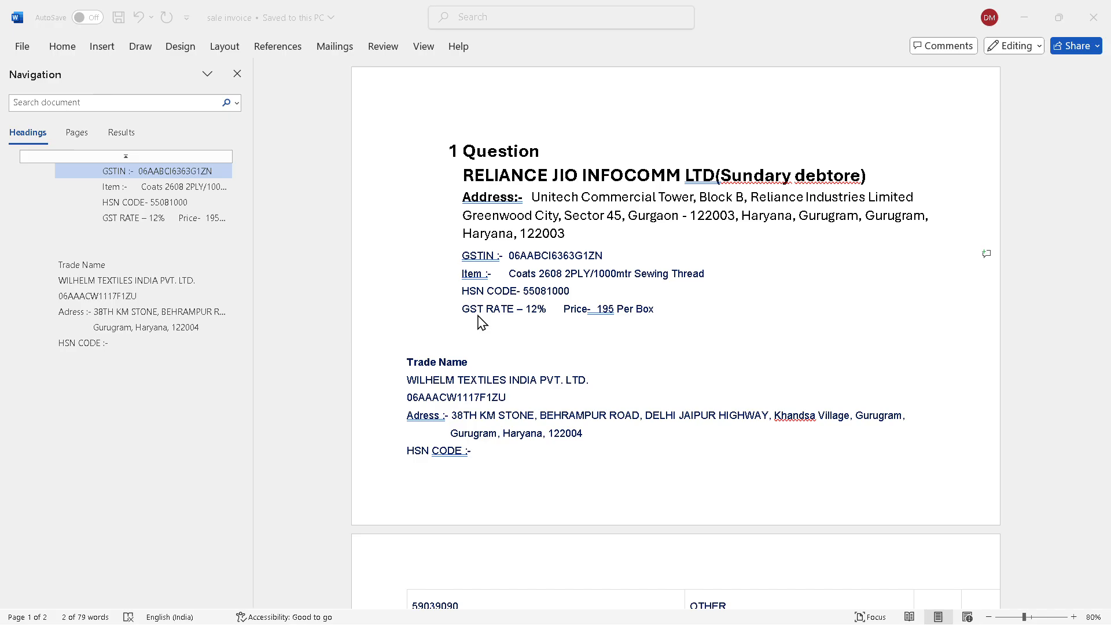
Replace the partial GSTIN with the full one copied from the invoice notes and search
left_click(544, 338)
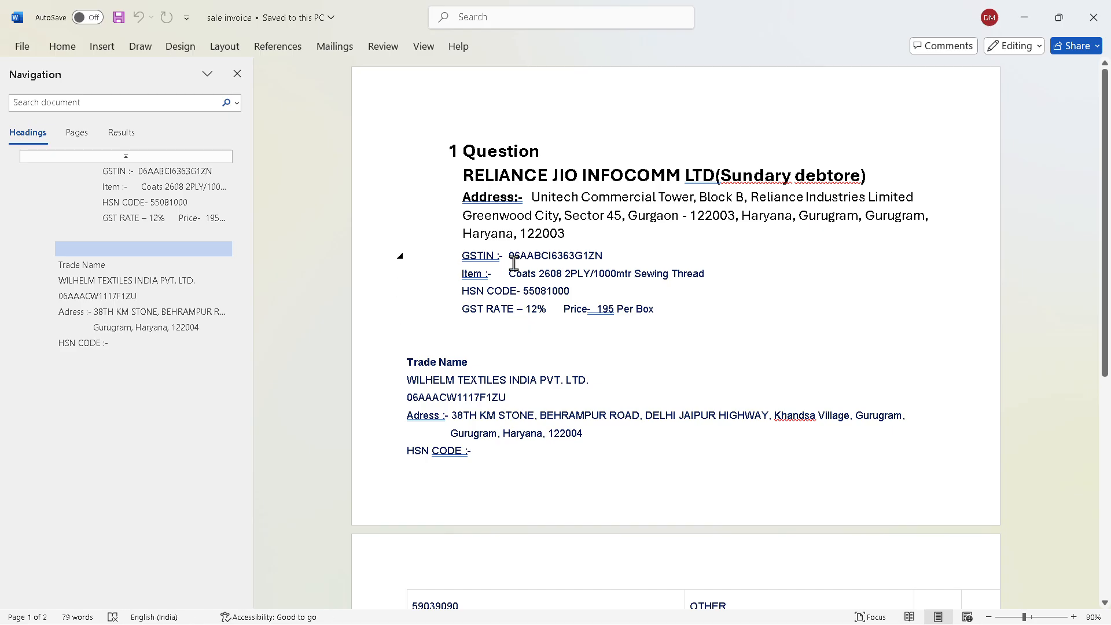
left_click_drag(509, 254, 602, 253)
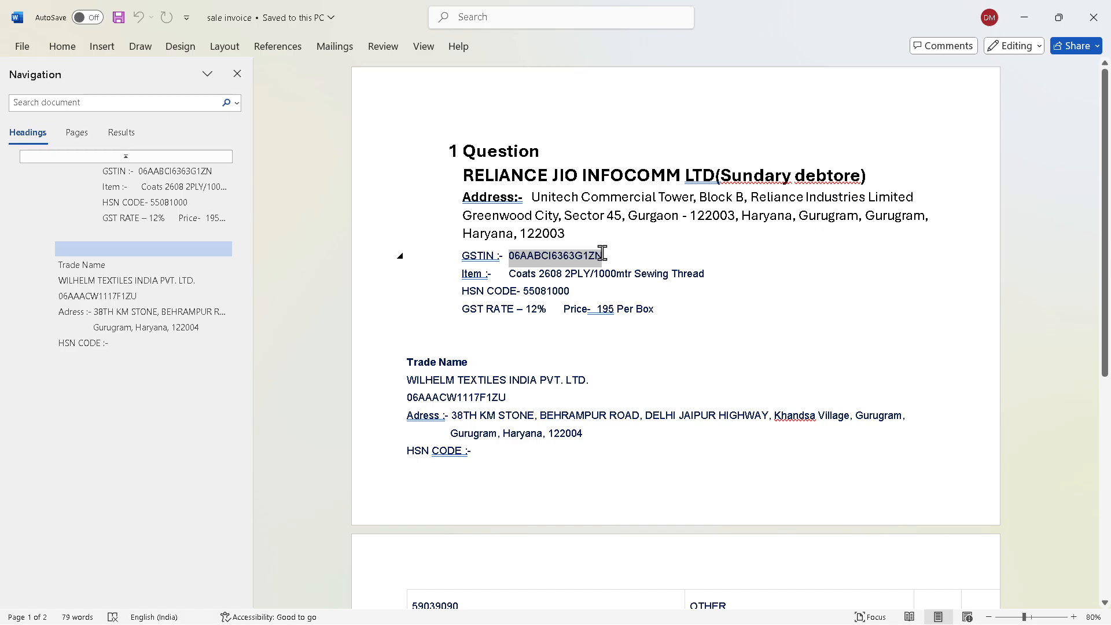
key("ctrl+c")
key("alt+Tab")
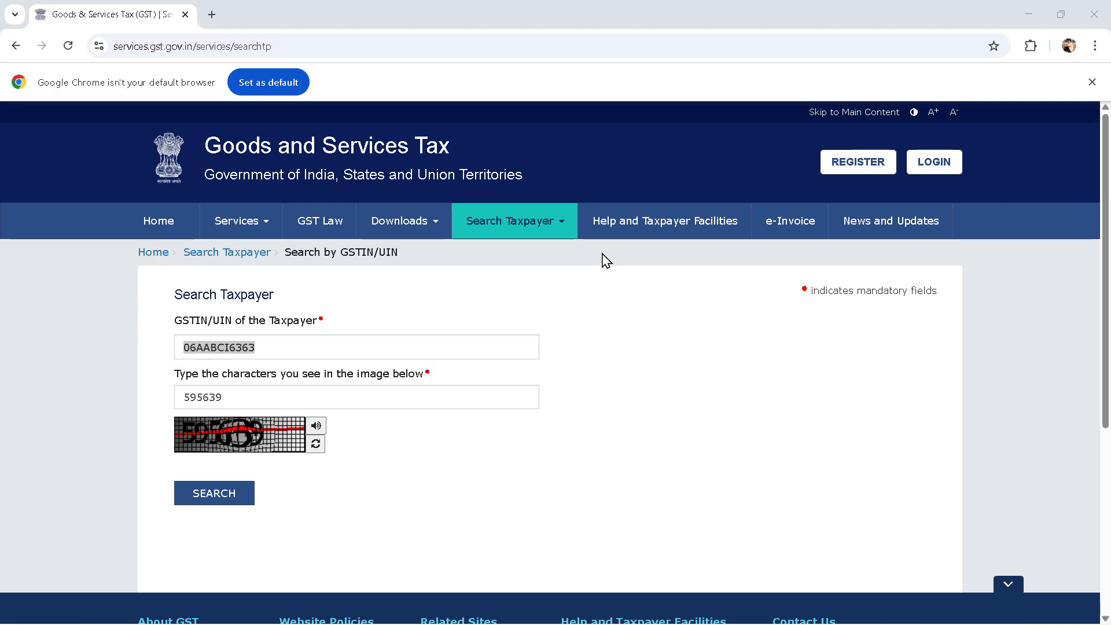
key("ctrl+a")
key("ctrl+v")
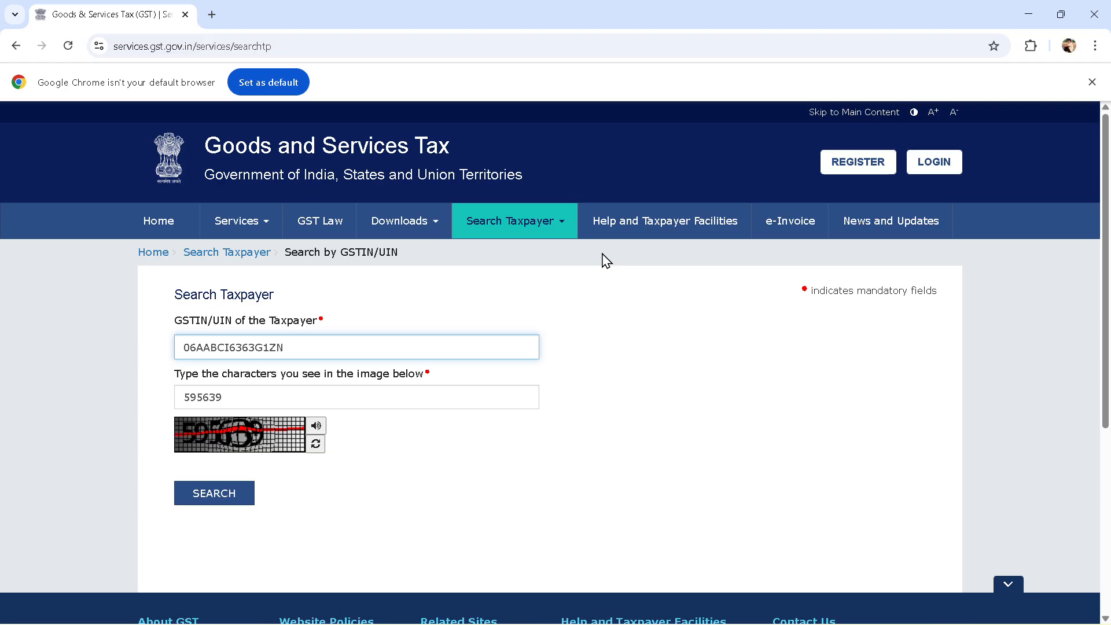
left_click(243, 496)
Select the trade name RELIANCE JIO INFOCOMM LTD. in the results and return to TallyPrime
scroll(243, 489, "down", 4)
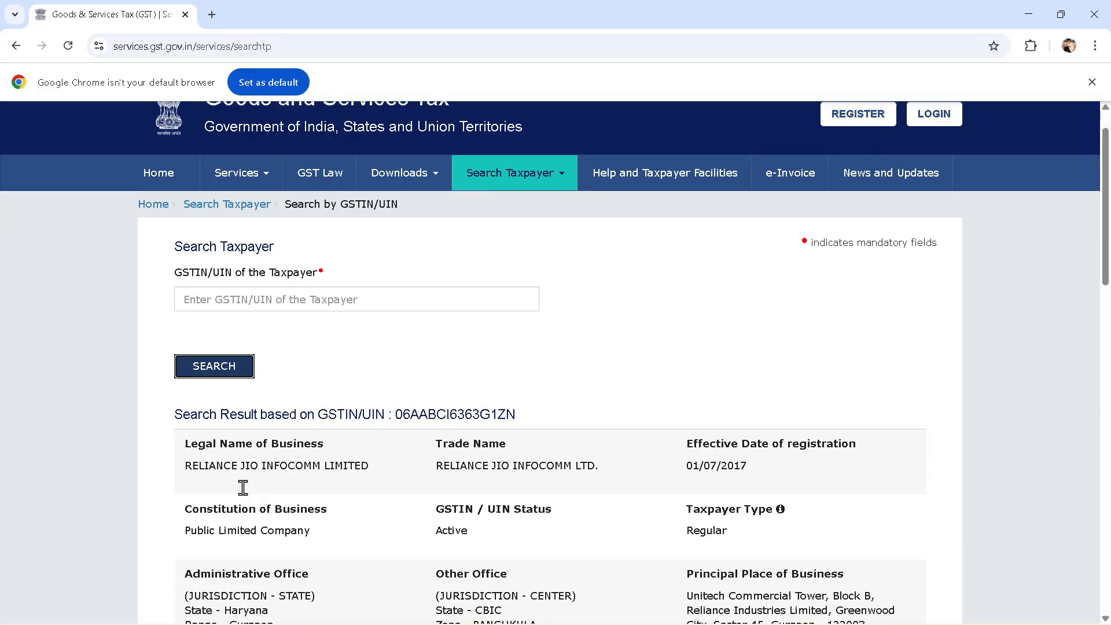
scroll(243, 488, "down", 1)
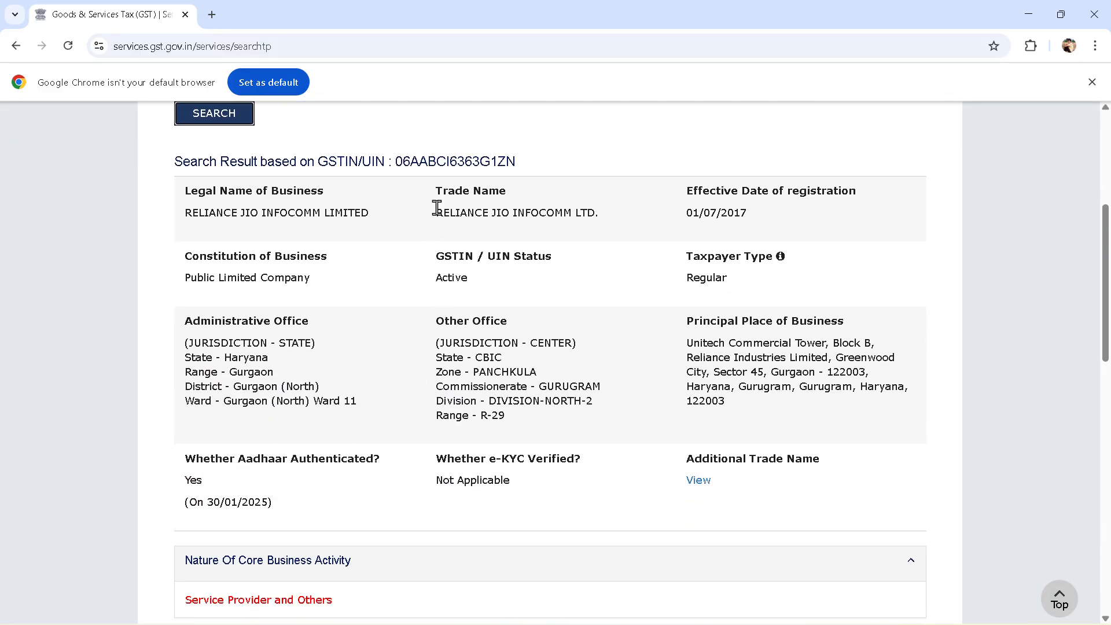
left_click_drag(436, 213, 602, 218)
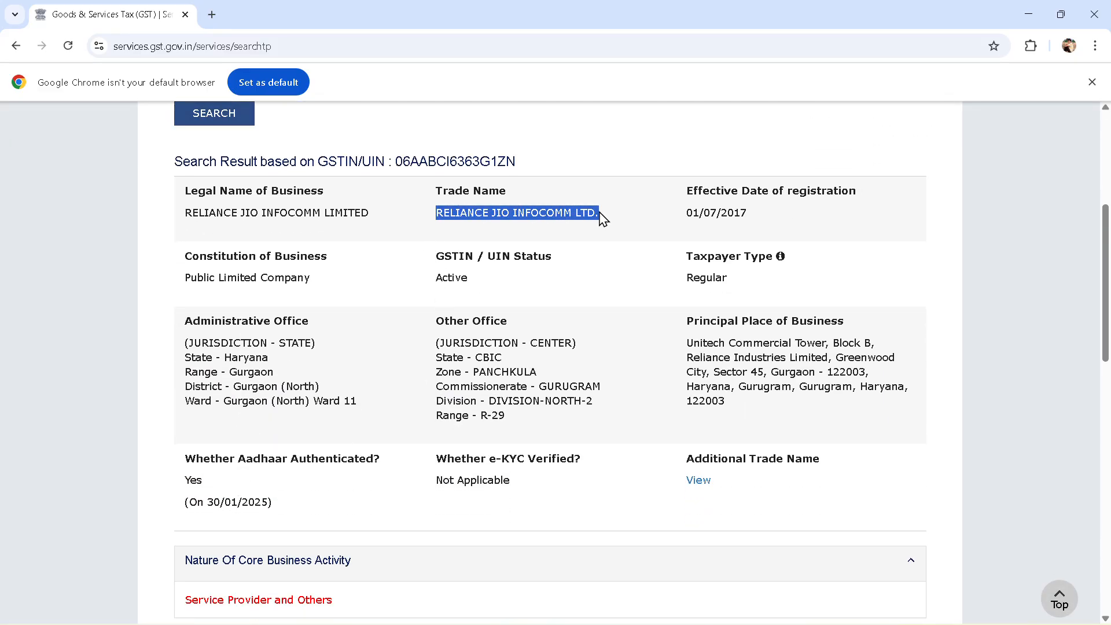
key("alt+Tab")
key("Tab")
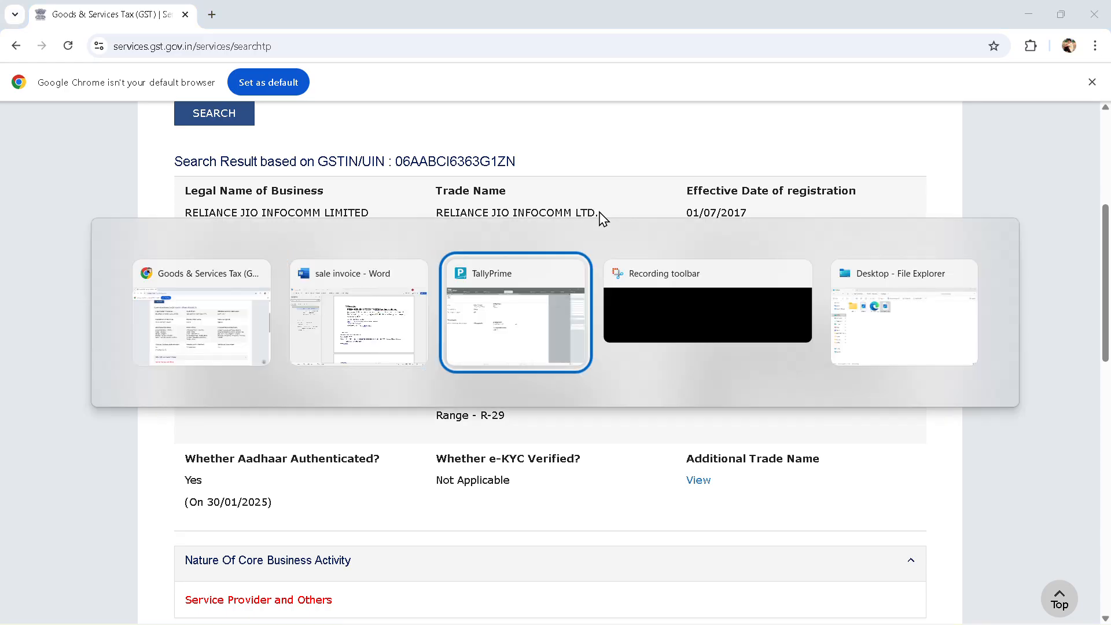
key("alt")
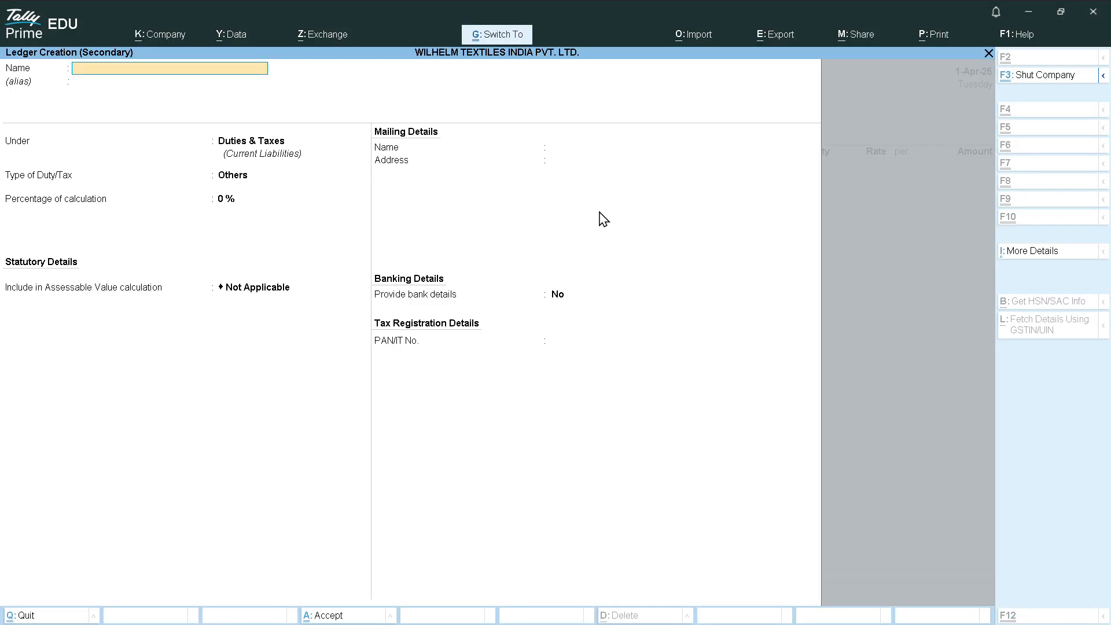
Paste RELIANCE JIO INFOCOMM LTD. as the ledger name and choose Sundry Debtors via 'SU' as its group
key("ctrl+alt+v")
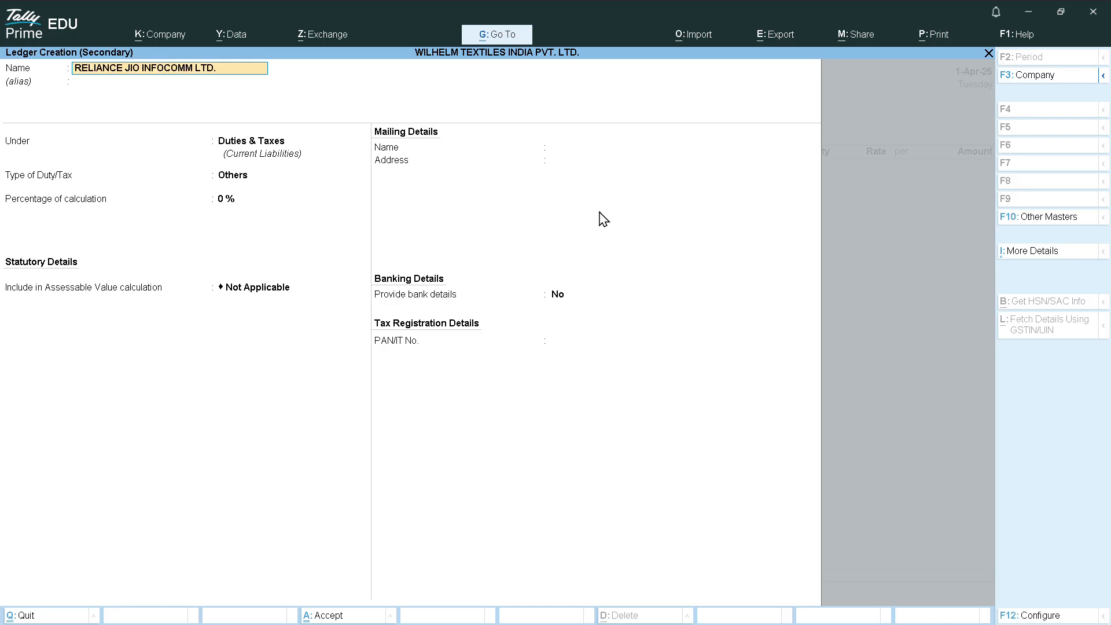
key("Return")
key("Return")
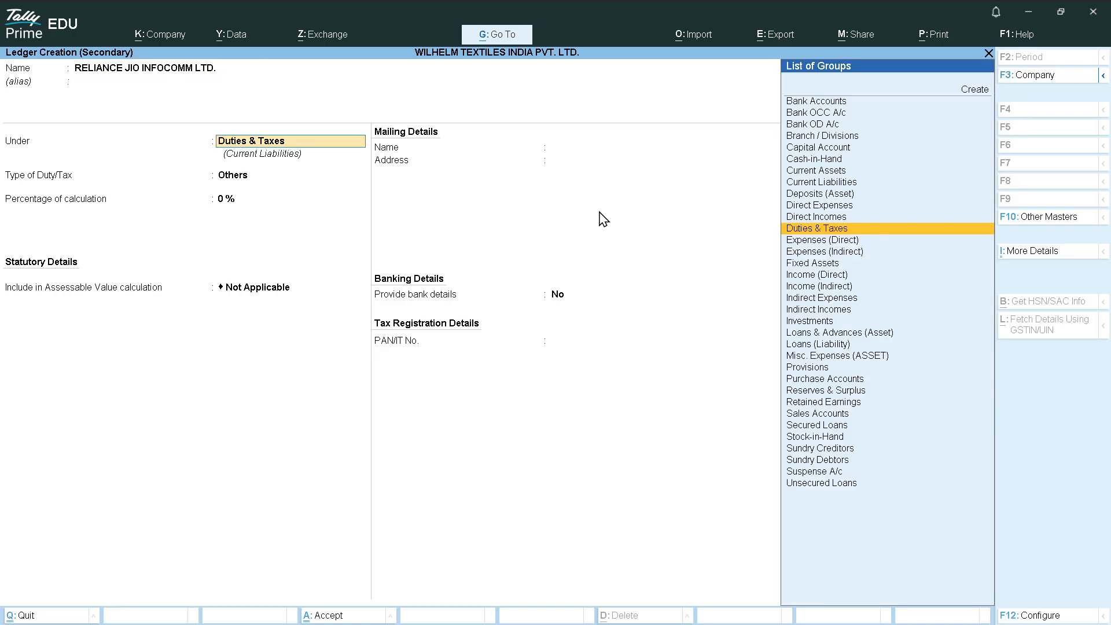
type("SU")
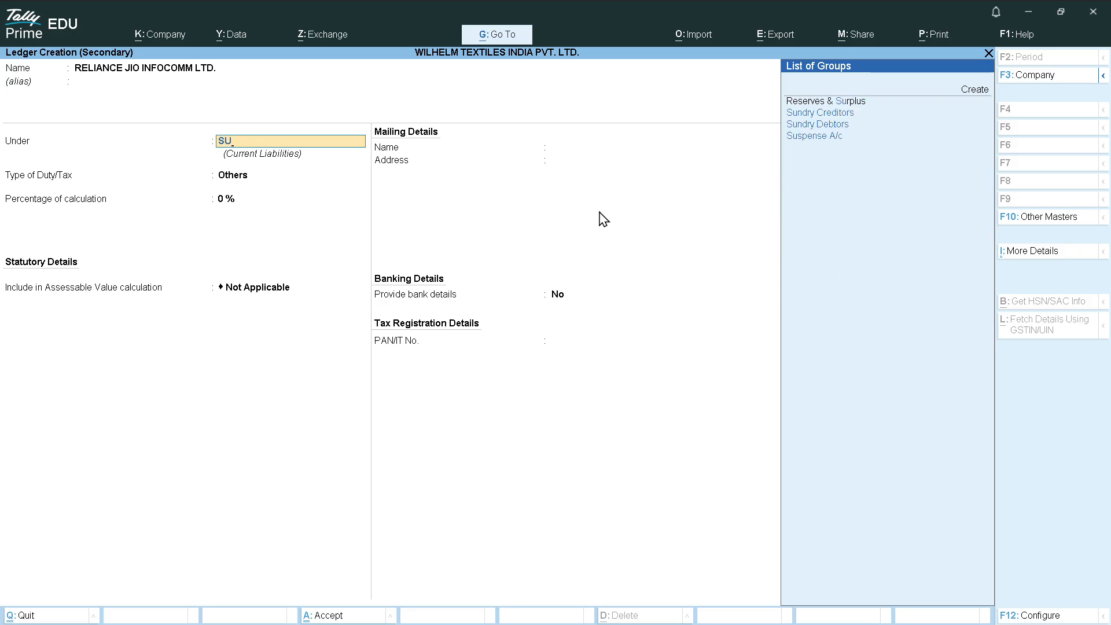
key("Down")
key("Down")
key("Return")
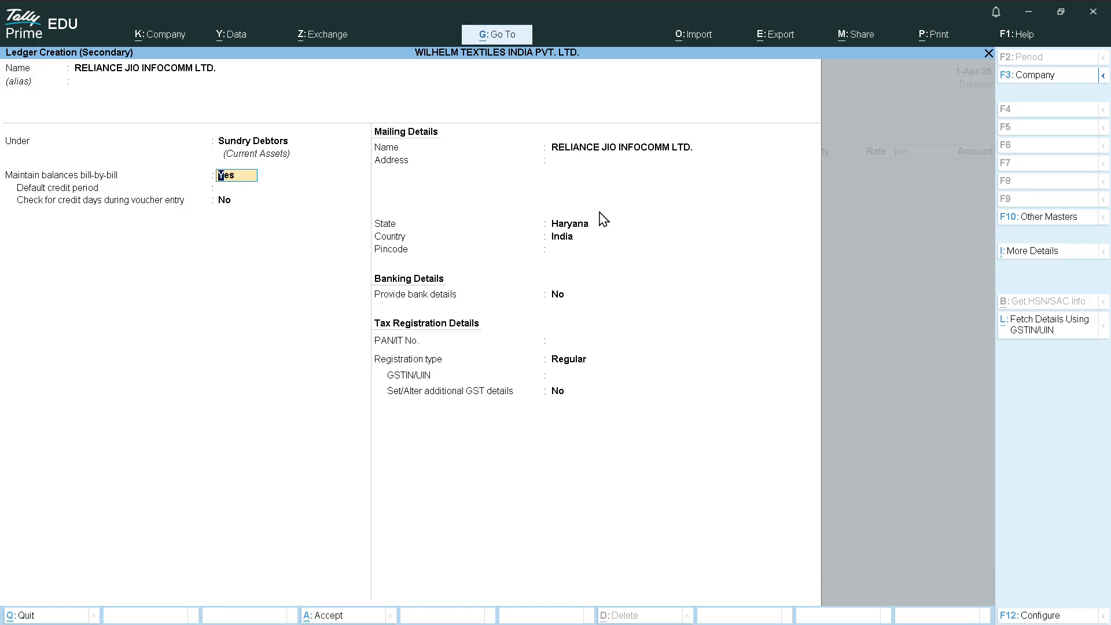
Keep bill-by-bill tracking, enter a 30 Days default credit period and leave credit-day checking at No
key("Return")
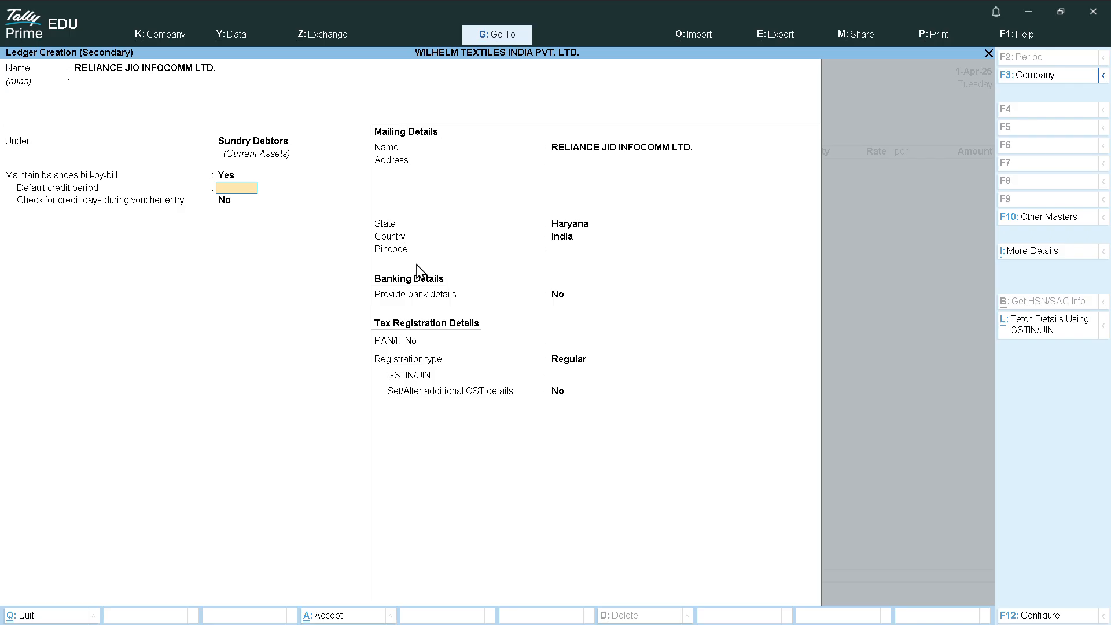
type("5")
key("BackSpace")
type("30")
key("Return")
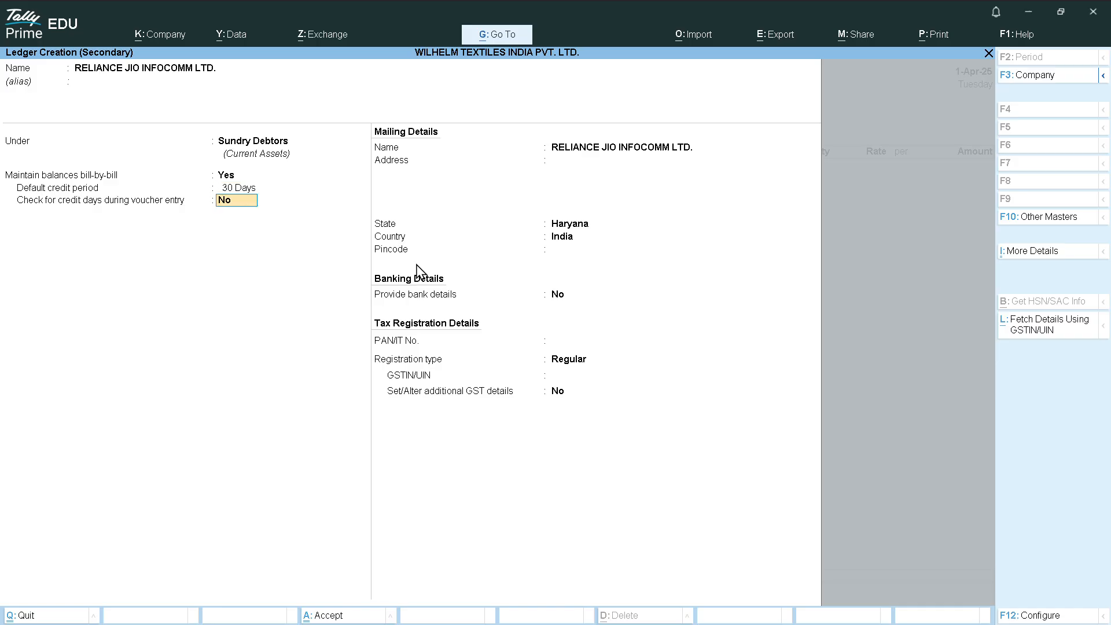
key("Return")
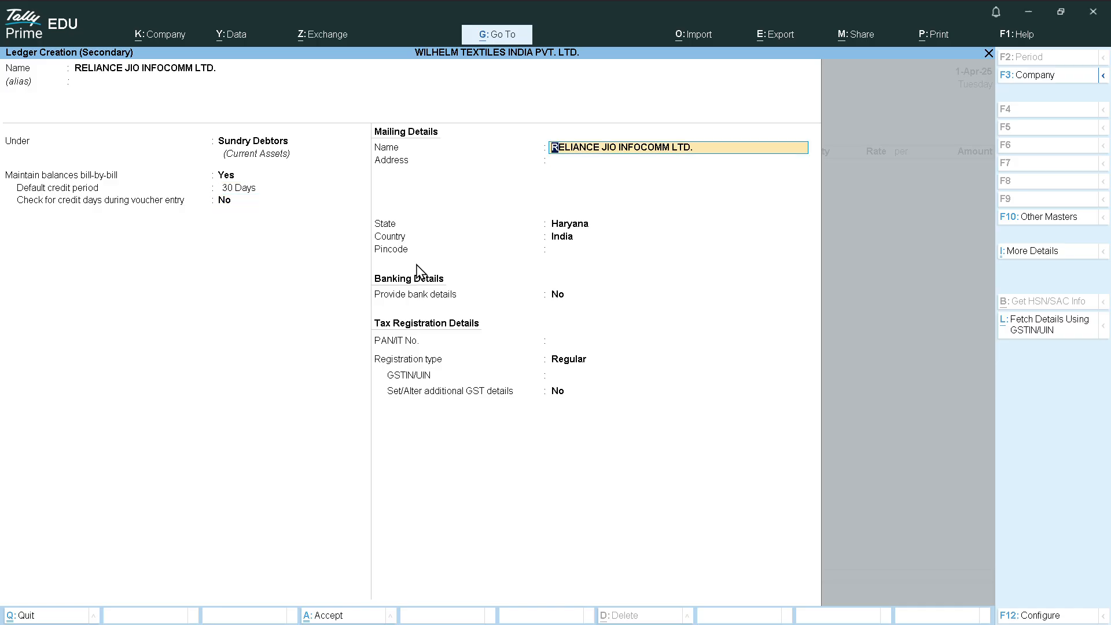
key("Return")
Copy the first lines of the GST Portal's principal business address into the ledger's Address
key("alt+Tab")
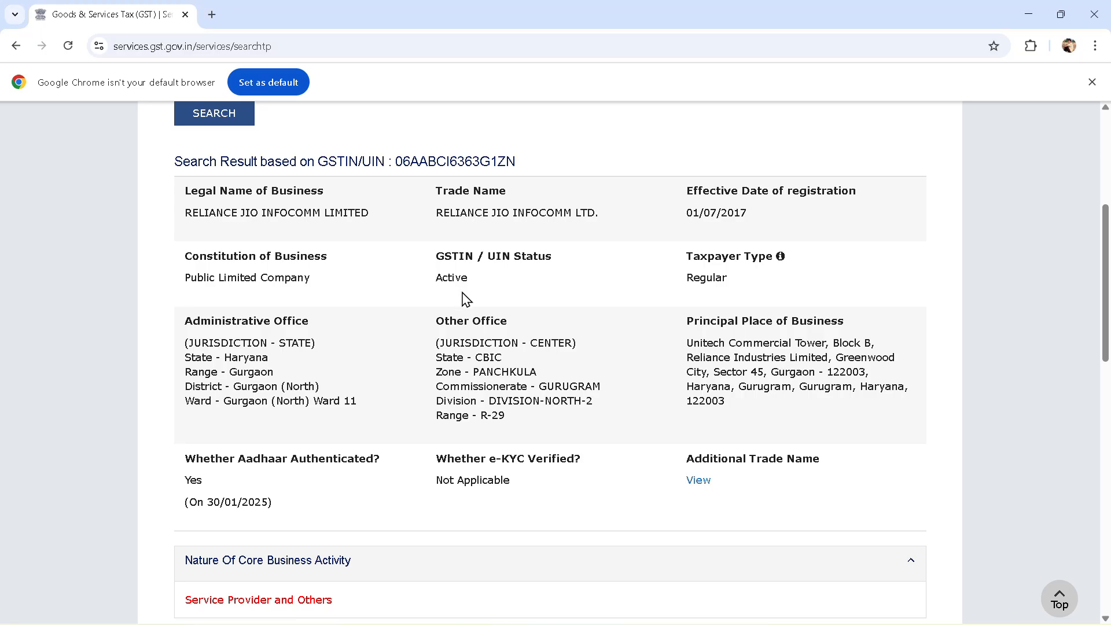
triple_click(660, 356)
left_click_drag(663, 362, 657, 328)
left_click_drag(832, 357, 692, 412)
left_click(692, 412)
left_click_drag(901, 359, 686, 352)
key("ctrl+c")
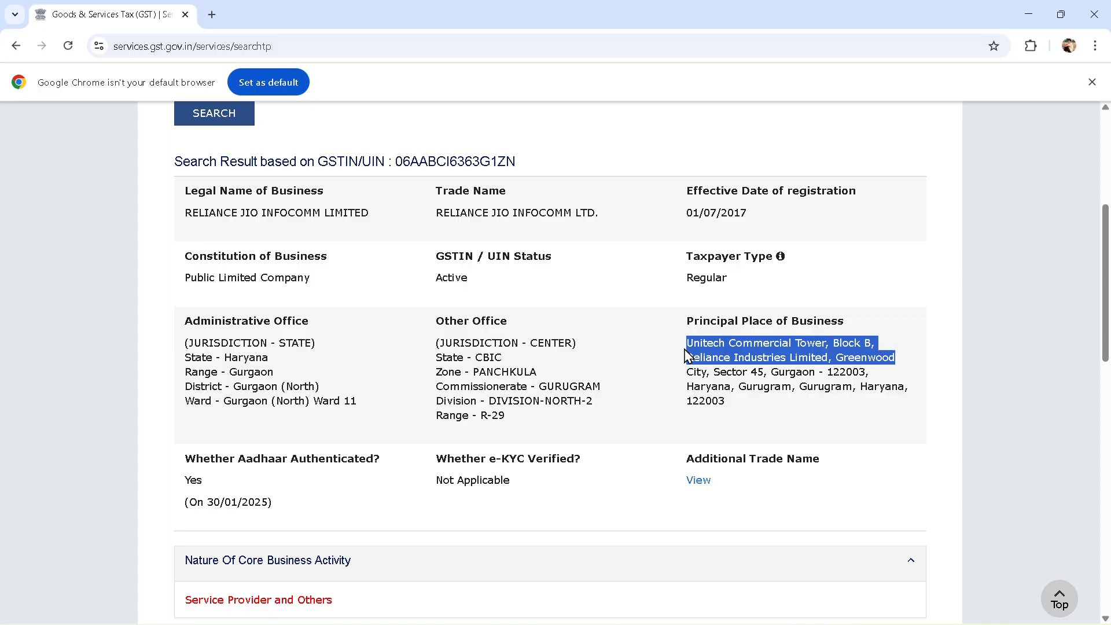
key("alt+Tab")
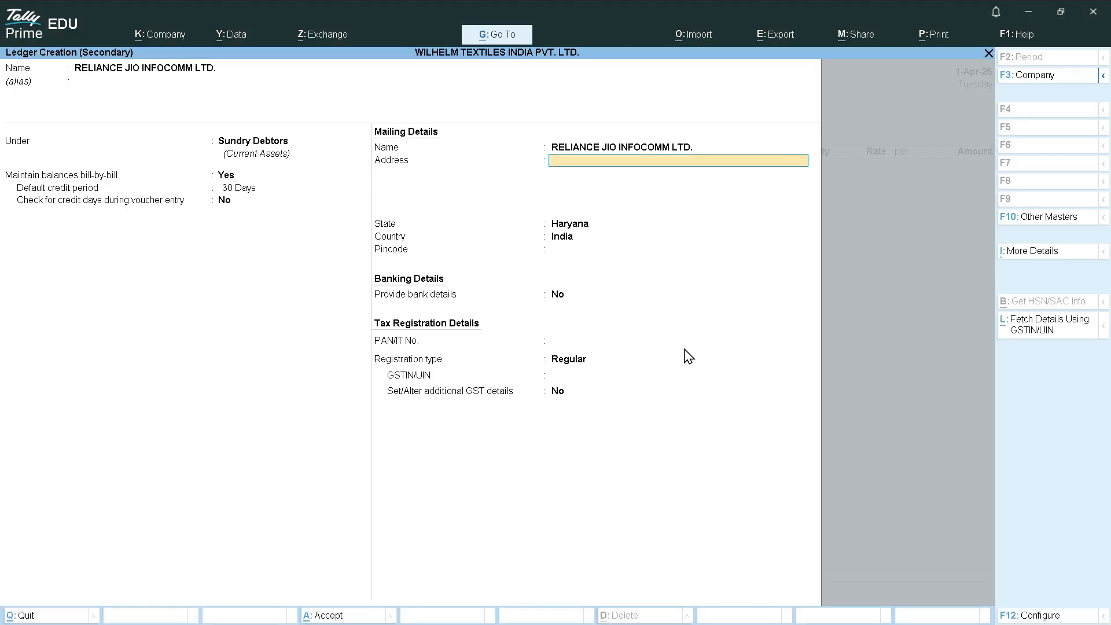
key("ctrl+v")
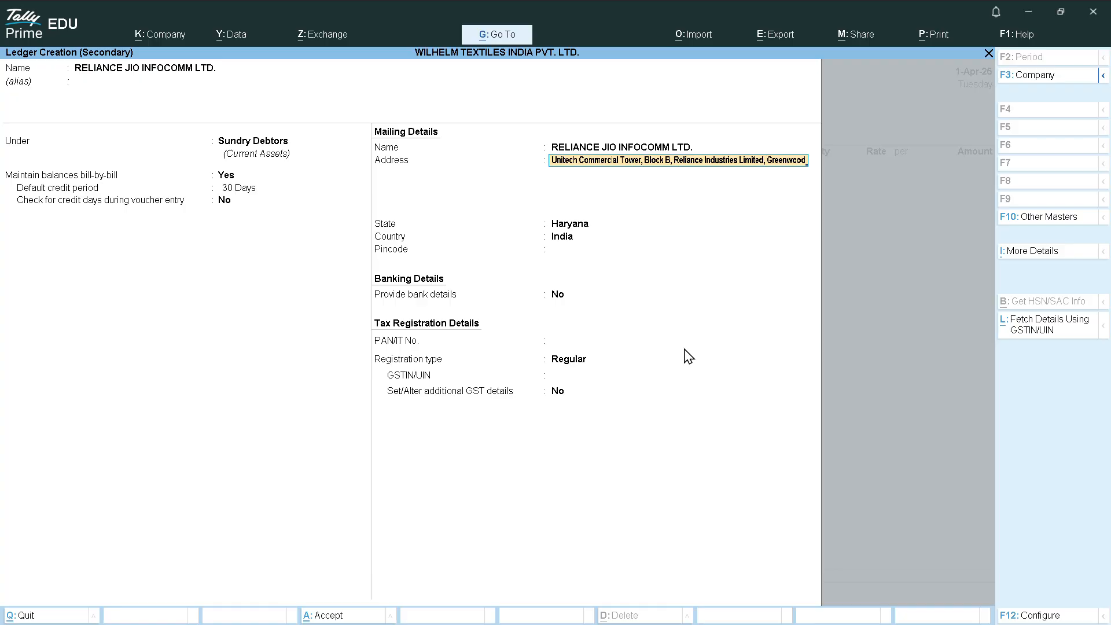
key("Return")
Add the remaining address line, keep State Haryana and enter pincode 122003
key("alt+Tab")
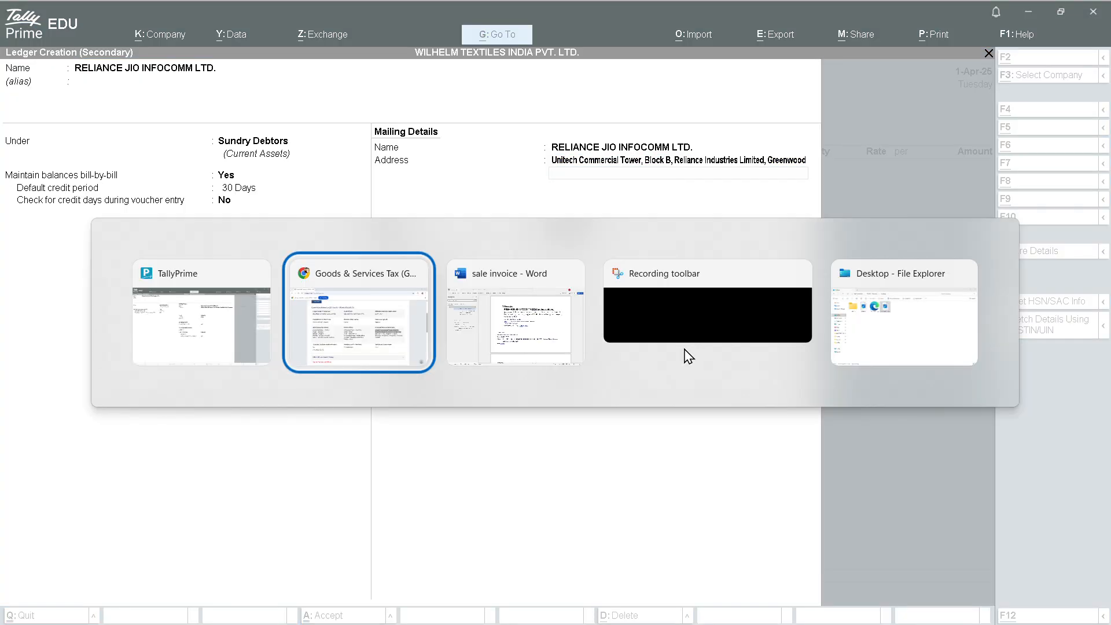
left_click(641, 334)
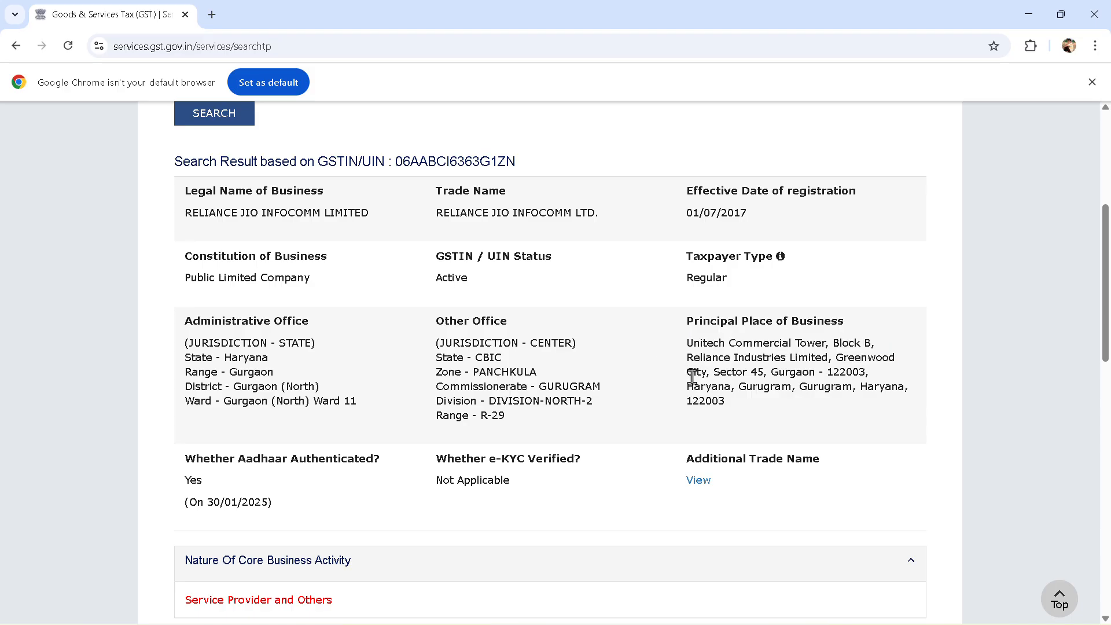
left_click_drag(688, 368, 919, 405)
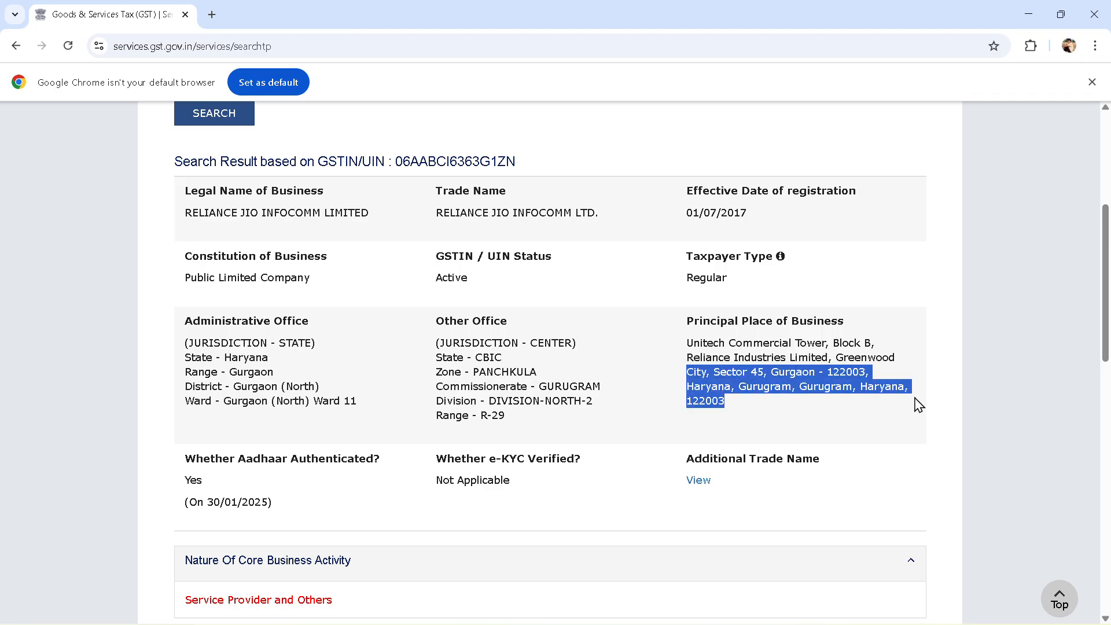
key("ctrl+c")
key("alt+Tab")
key("ctrl+alt+v")
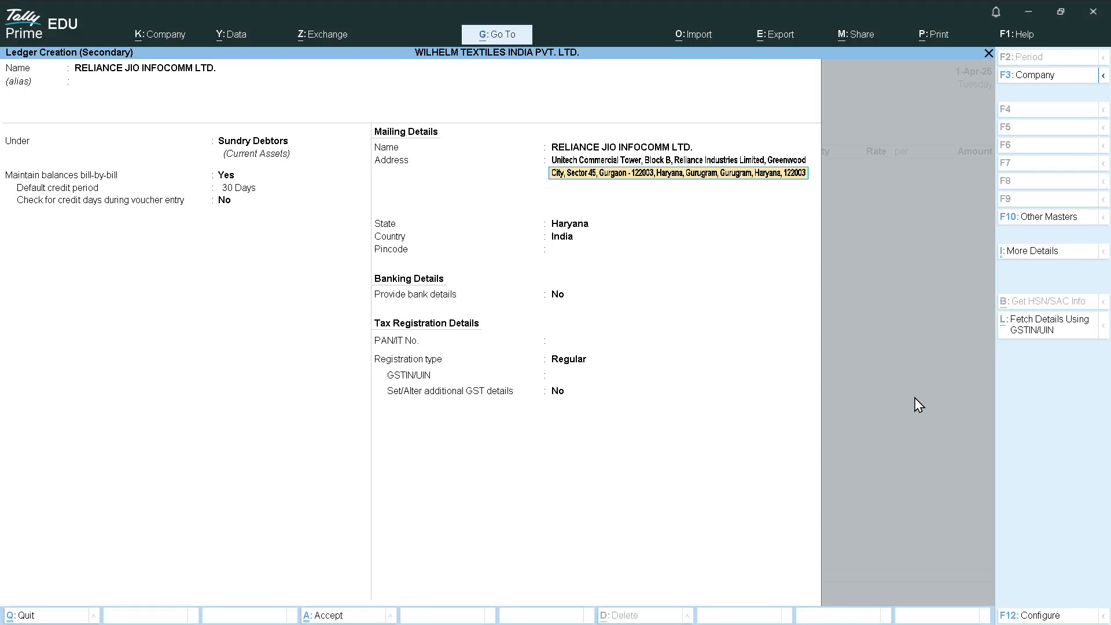
key("Return")
key("Return")
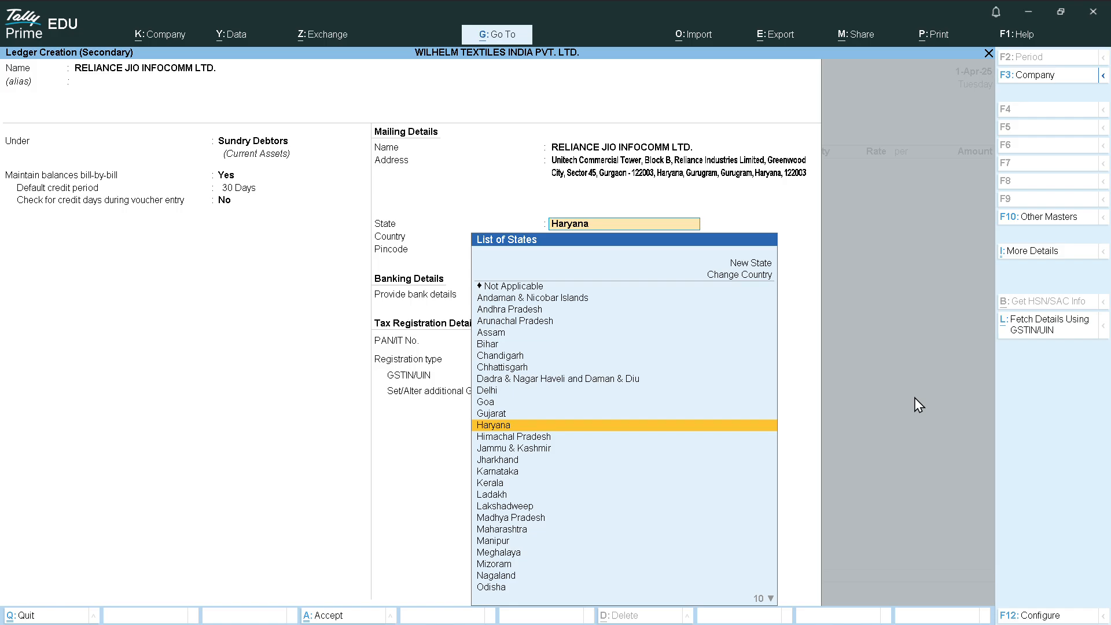
key("Return")
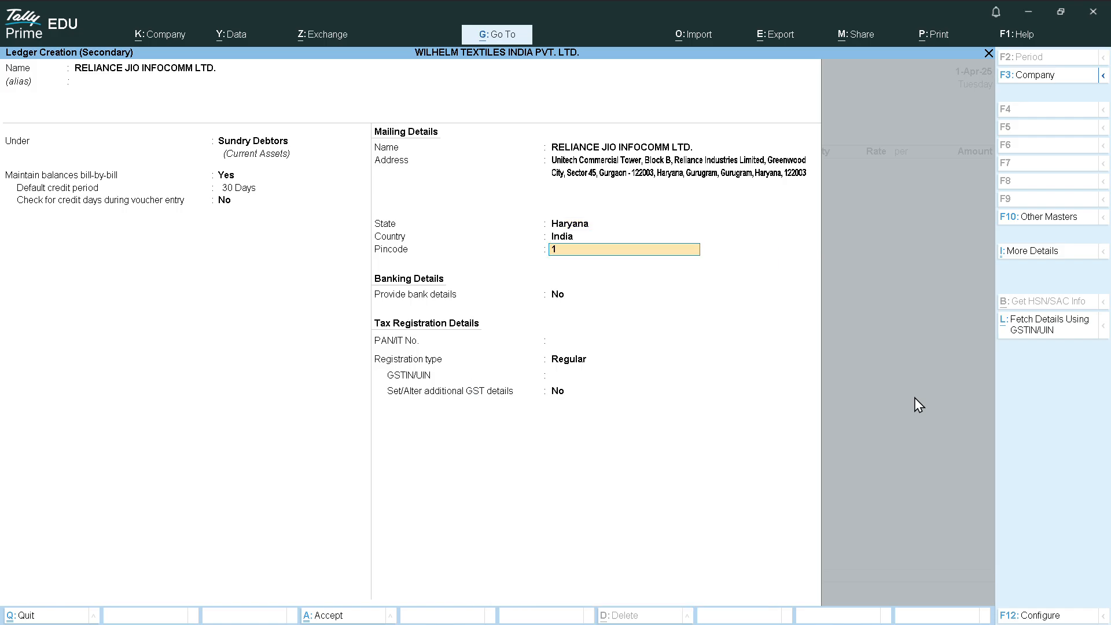
type("122003")
key("Return")
key("Return")
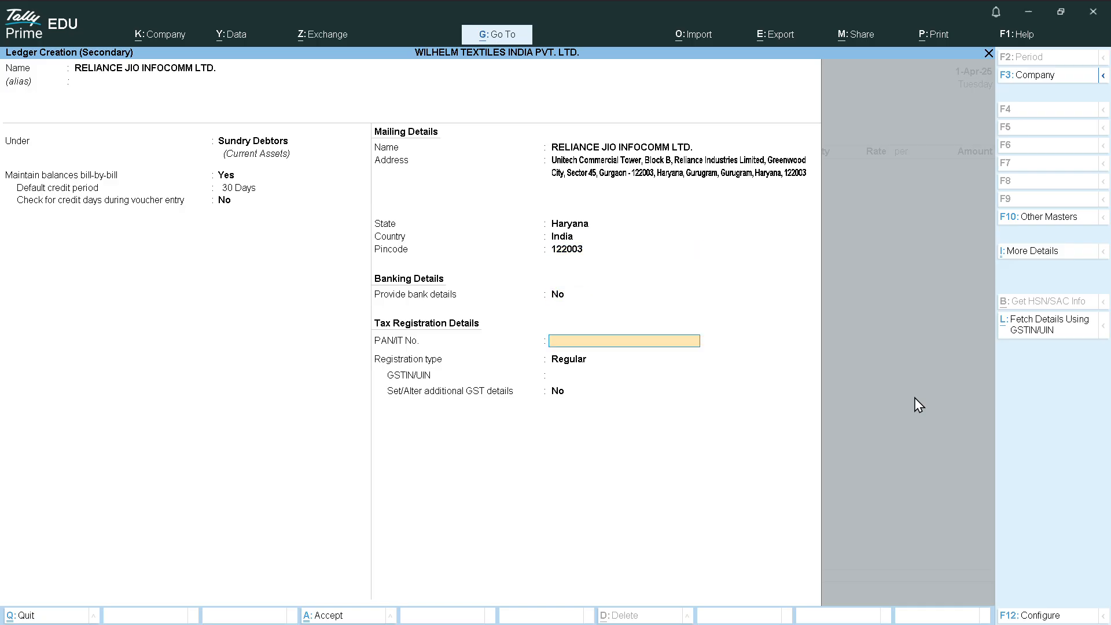
Copy the PAN portion of the GSTIN from the GST Portal into the ledger's PAN field
key("alt+Tab")
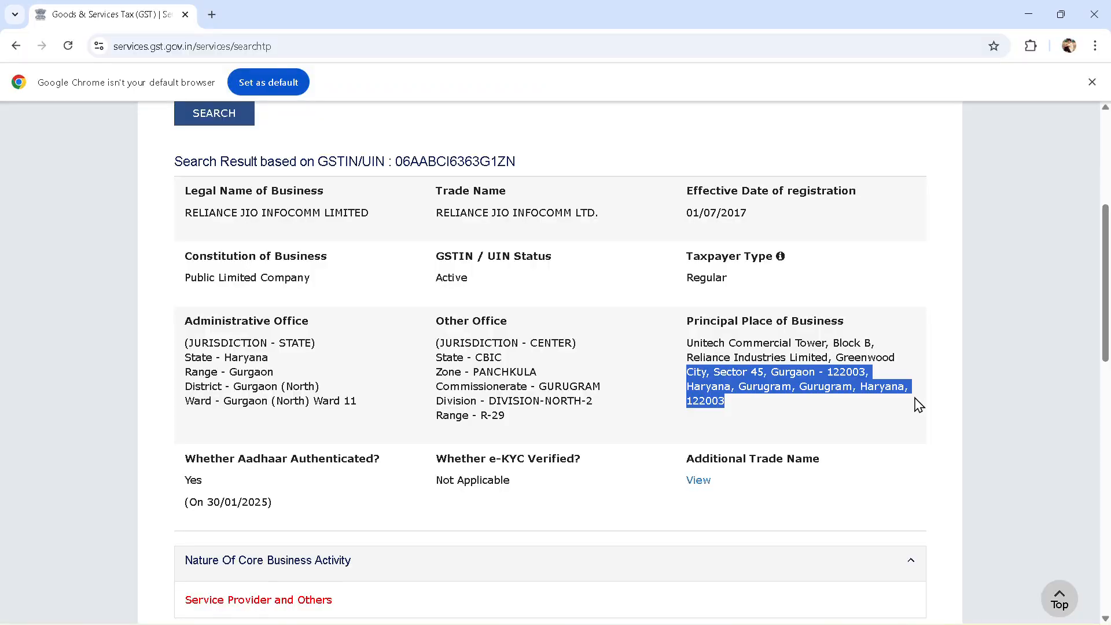
left_click(596, 159)
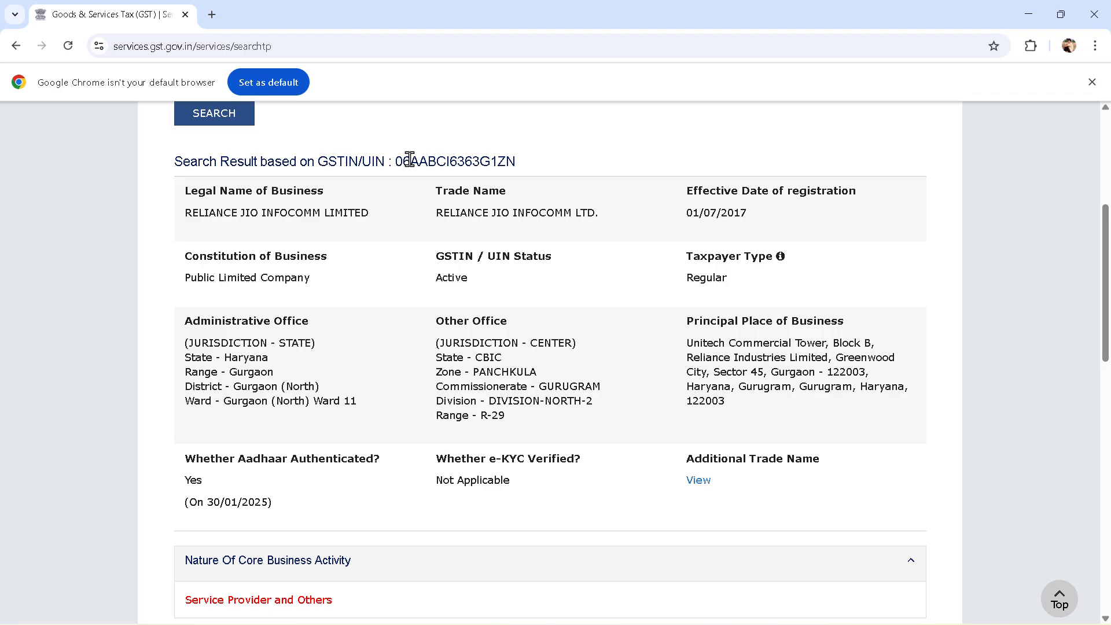
left_click_drag(410, 159, 390, 160)
left_click(386, 145)
left_click_drag(409, 160, 396, 156)
left_click(397, 156)
left_click_drag(401, 162, 392, 151)
left_click(397, 146)
left_click_drag(416, 161, 487, 162)
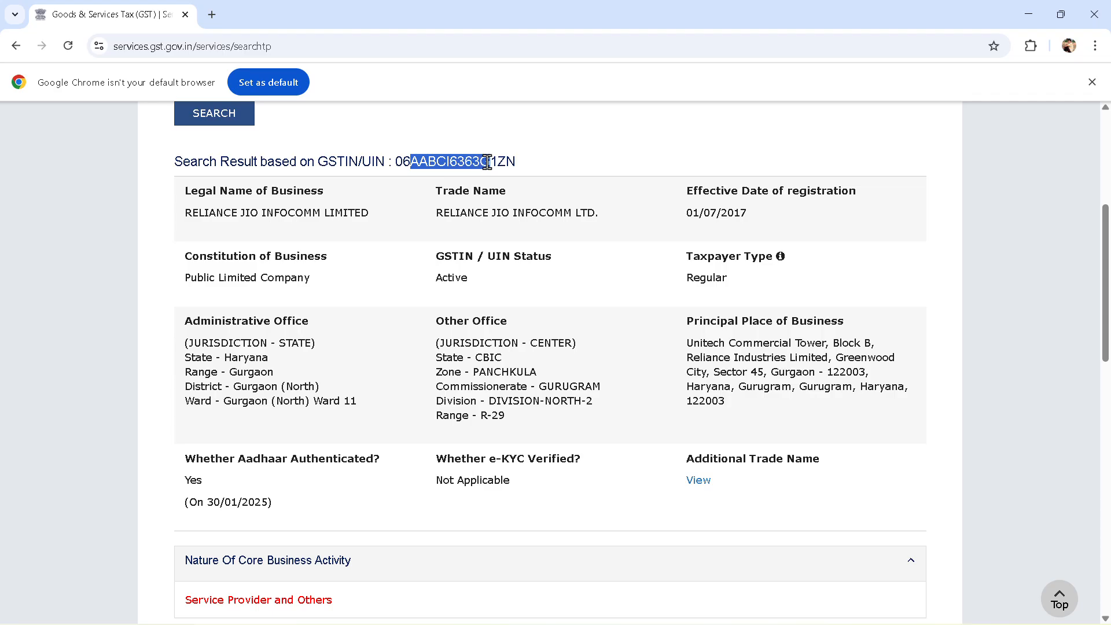
key("alt+Tab")
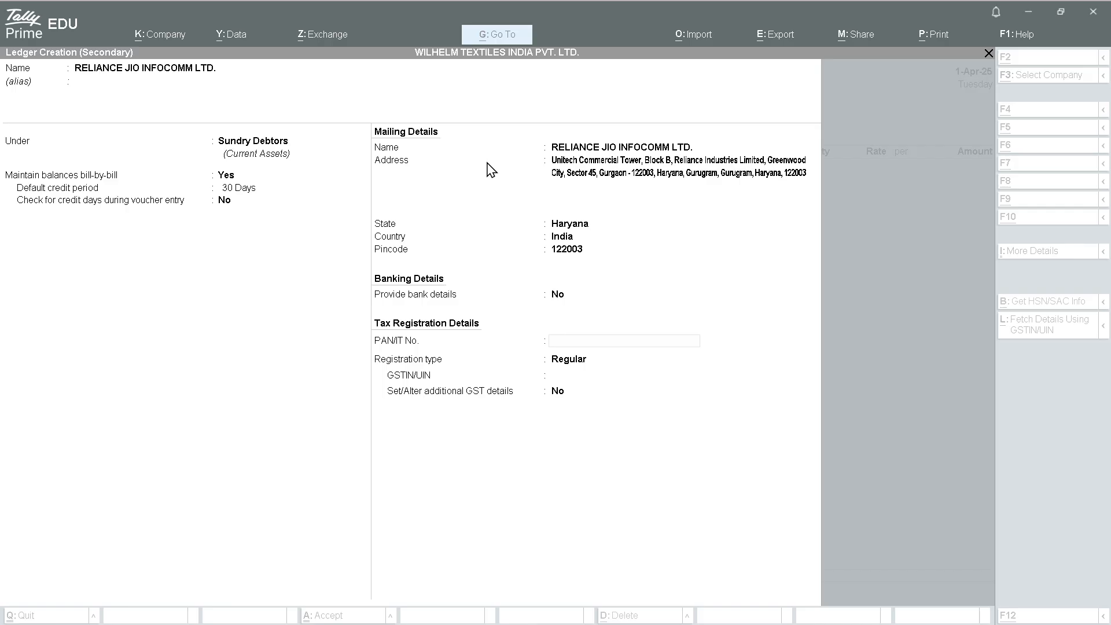
key("ctrl+alt+v")
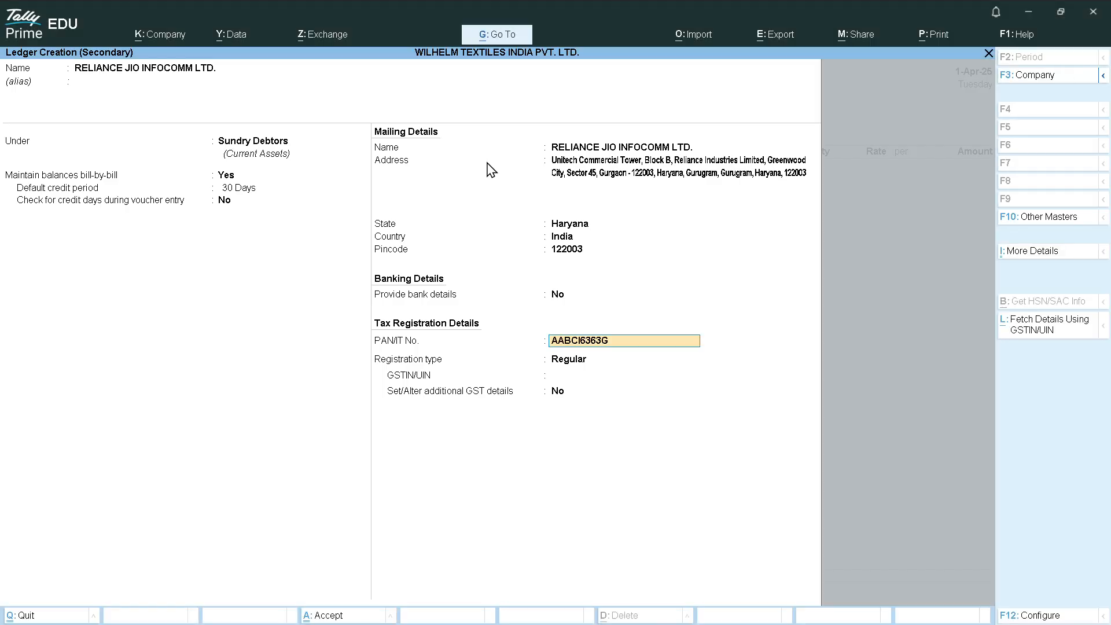
key("Return")
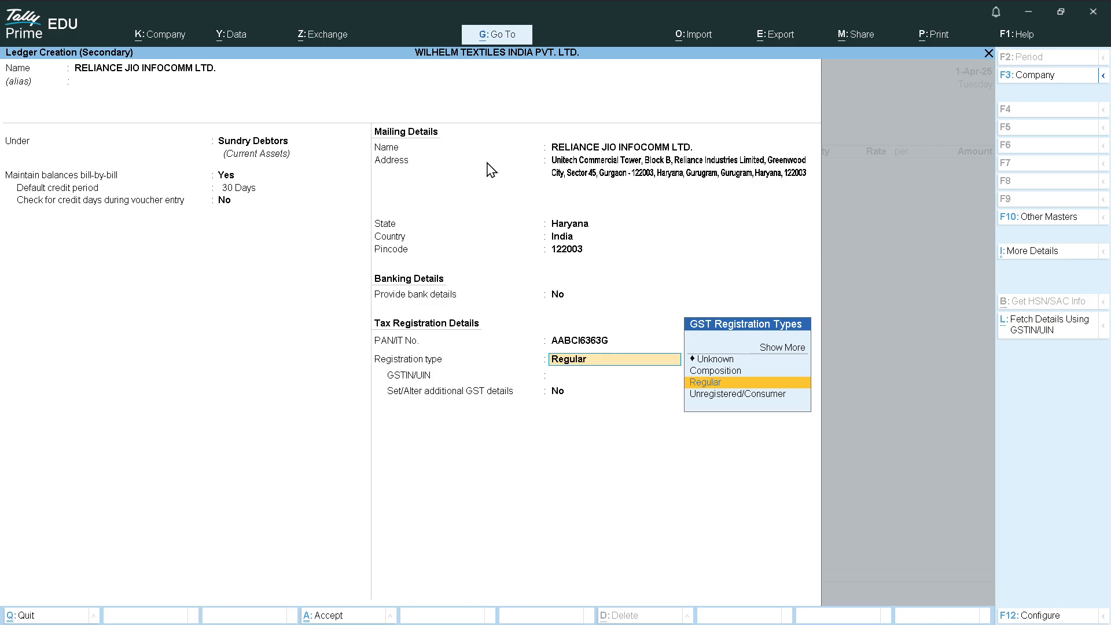
Confirm the taxpayer type on the portal and keep Registration type as Regular
key("alt+Tab")
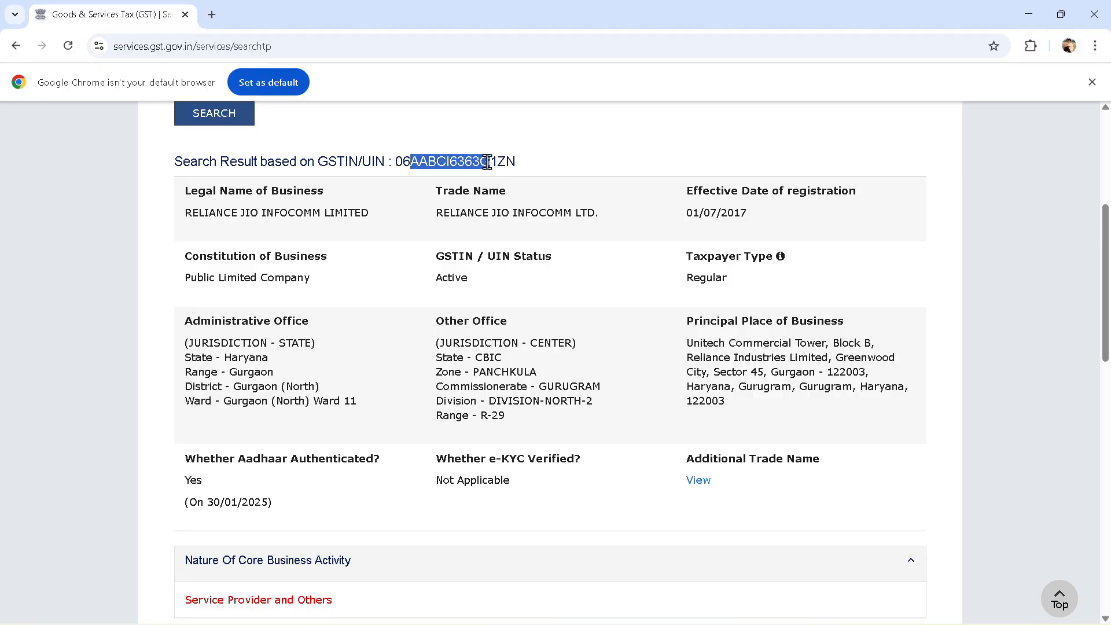
scroll(506, 185, "up", 1)
left_click(613, 304)
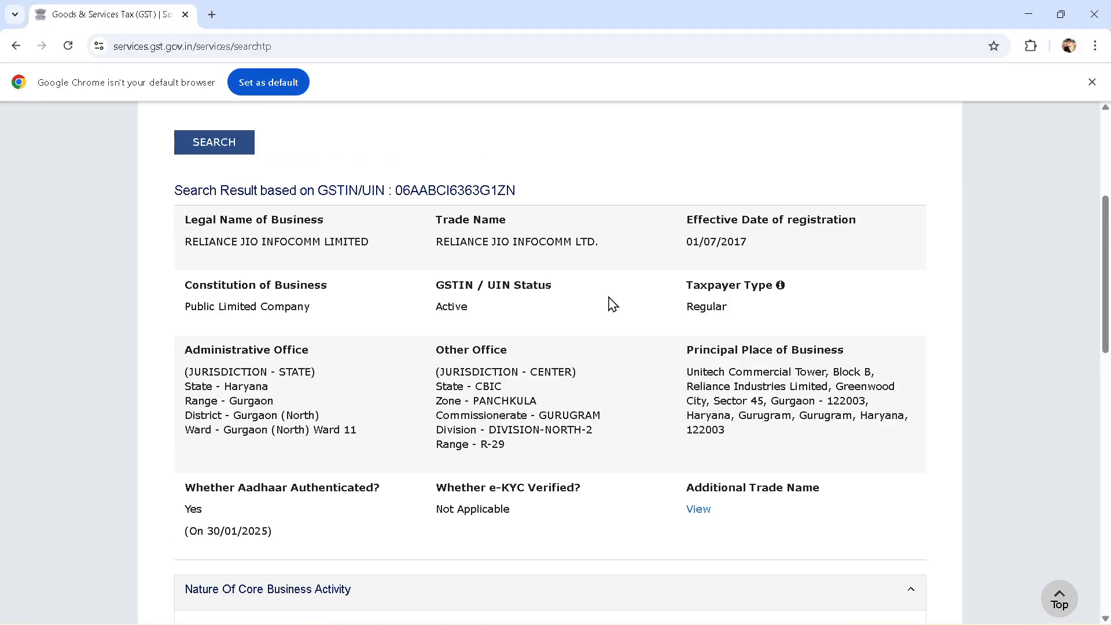
scroll(576, 131, "down", 2)
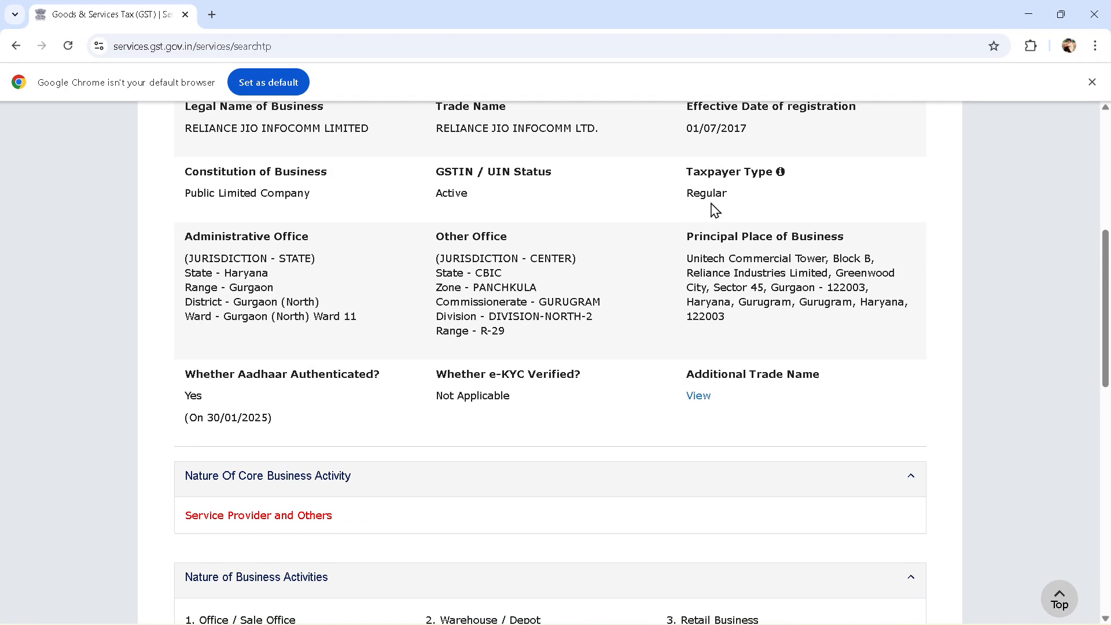
double_click(727, 194)
left_click(667, 199)
key("alt+Tab")
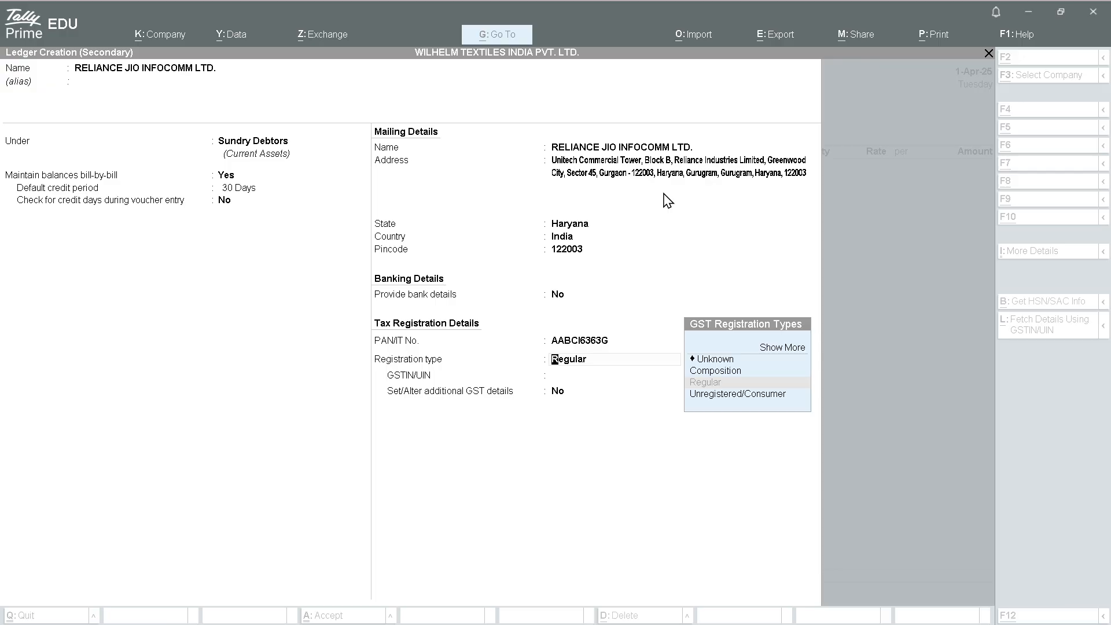
key("Return")
key("ctrl")
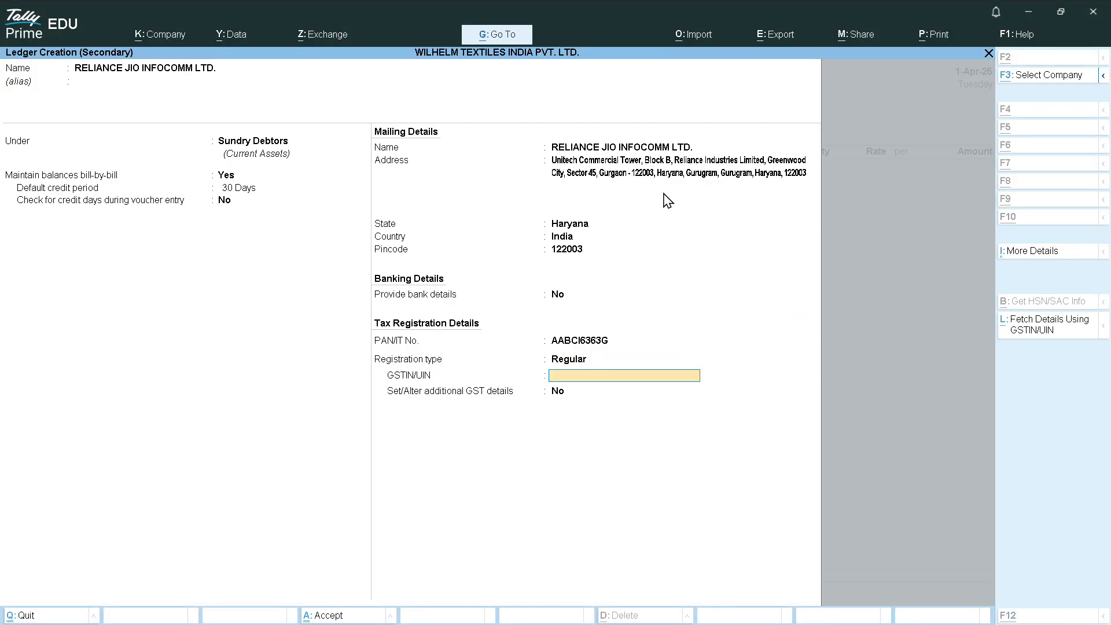
key("alt+Tab")
scroll(543, 206, "up", 5)
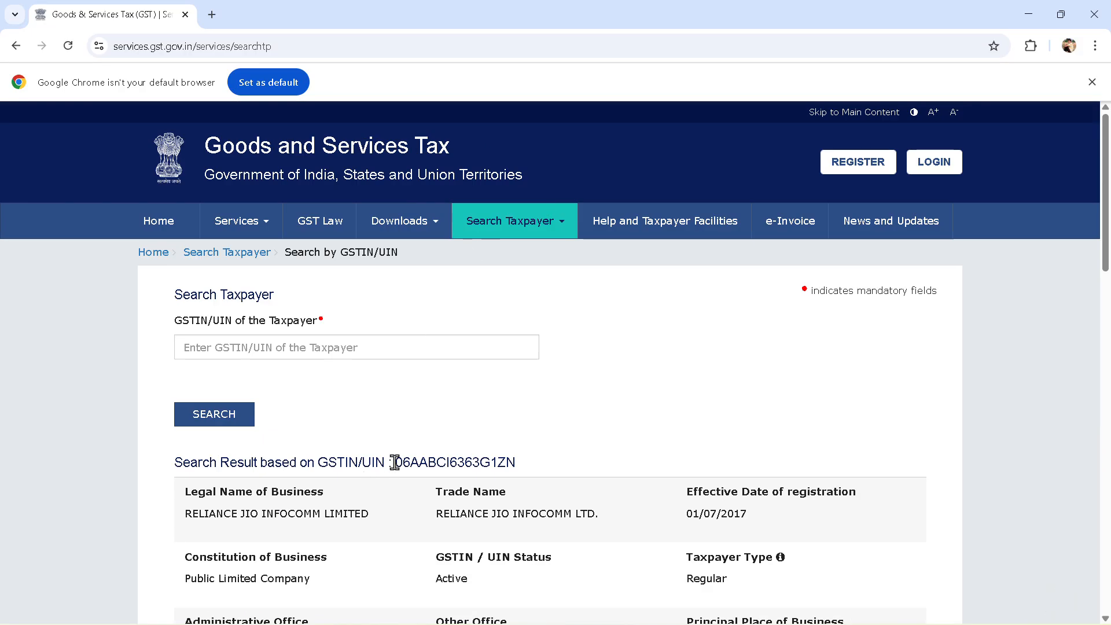
left_click_drag(394, 461, 518, 466)
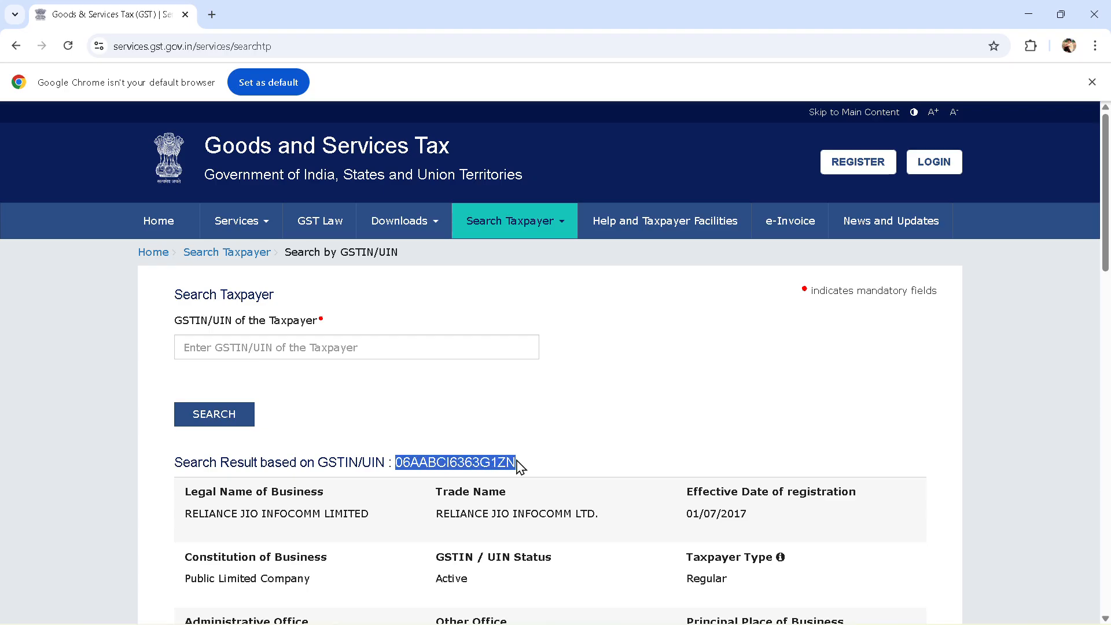
key("alt+Tab")
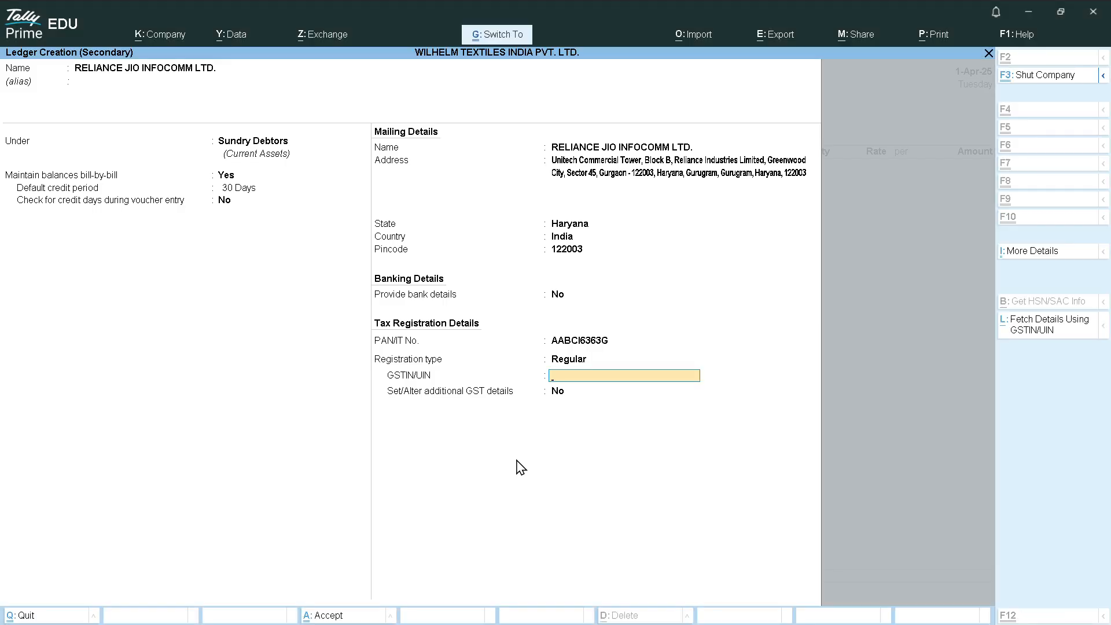
key("ctrl+alt+v")
key("Return")
key("Return")
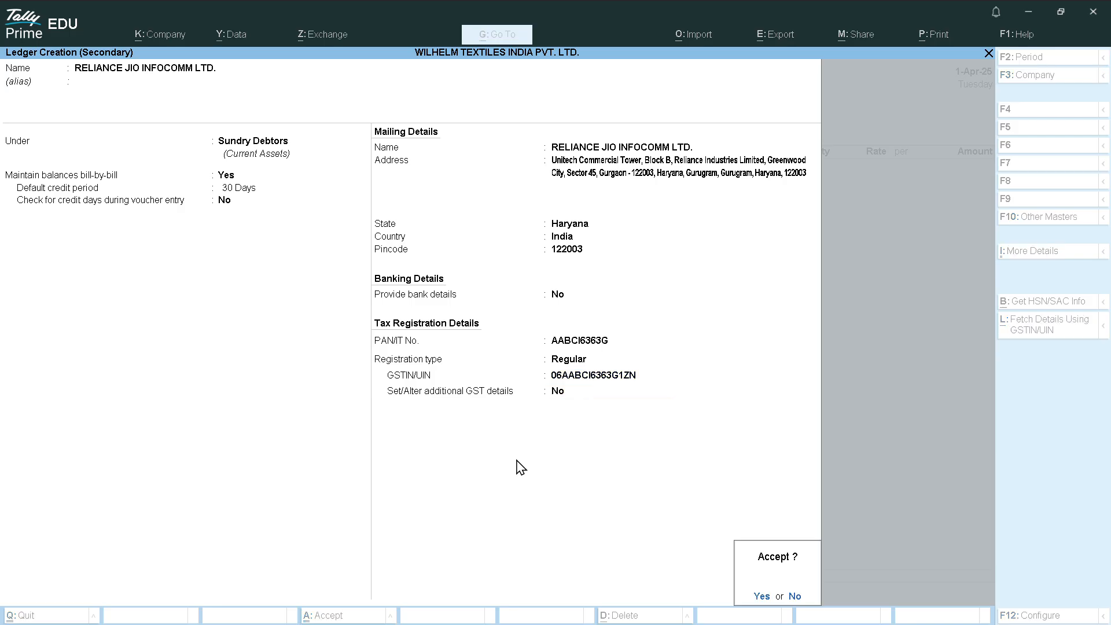
key("Return")
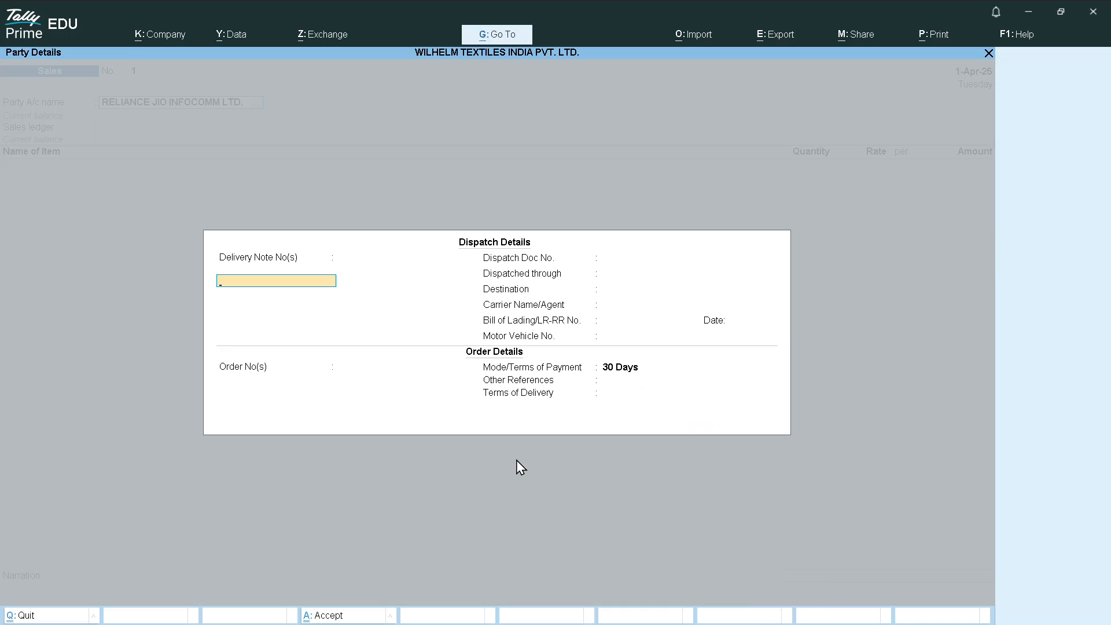
key("Return")
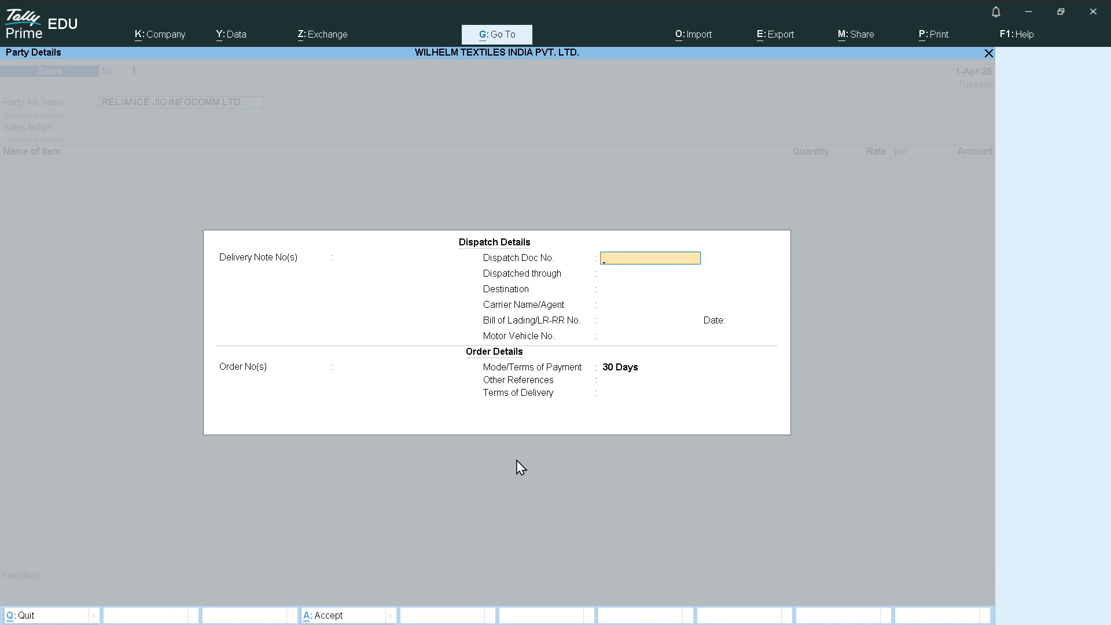
type("11940565")
key("Return")
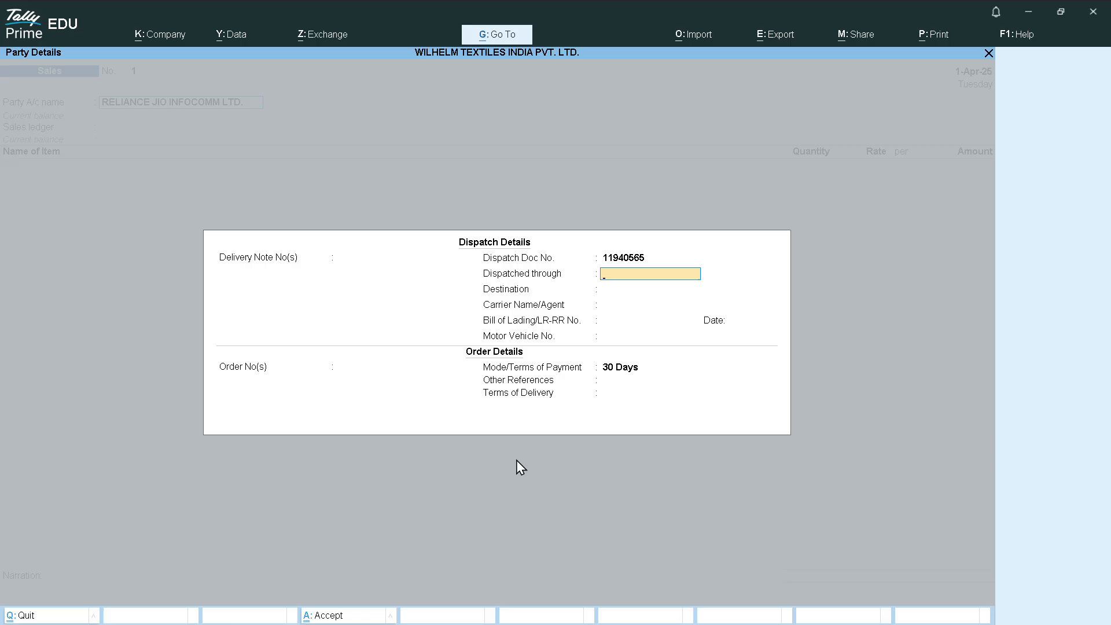
type("DTC")
key("Return")
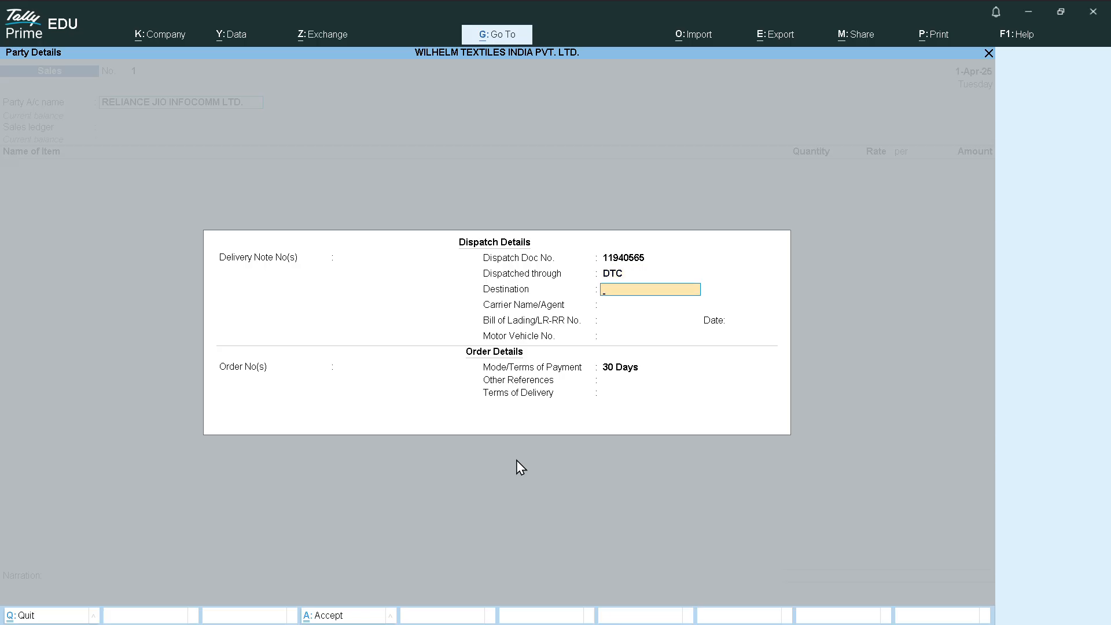
key("Return")
key("Return")
key("Return")
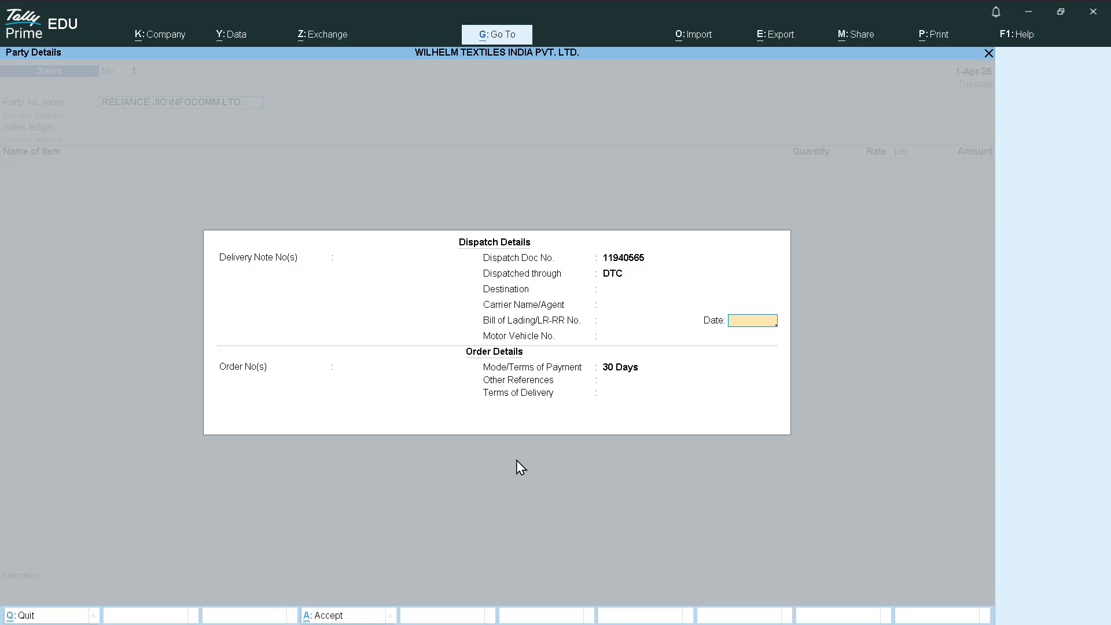
key("Return")
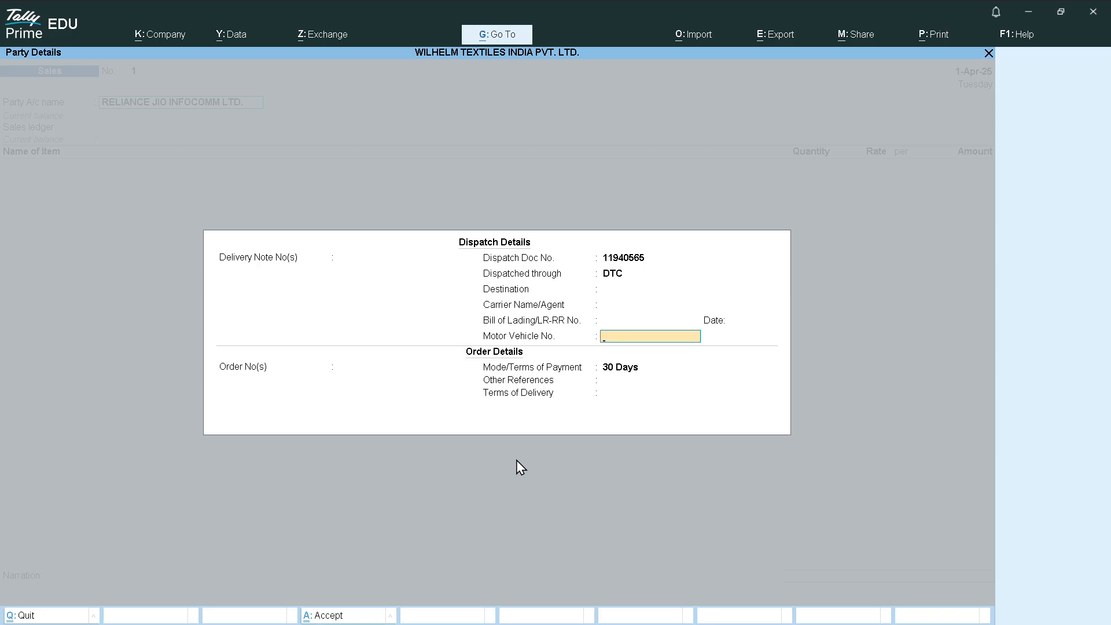
type("HR55AN8352")
key("Return")
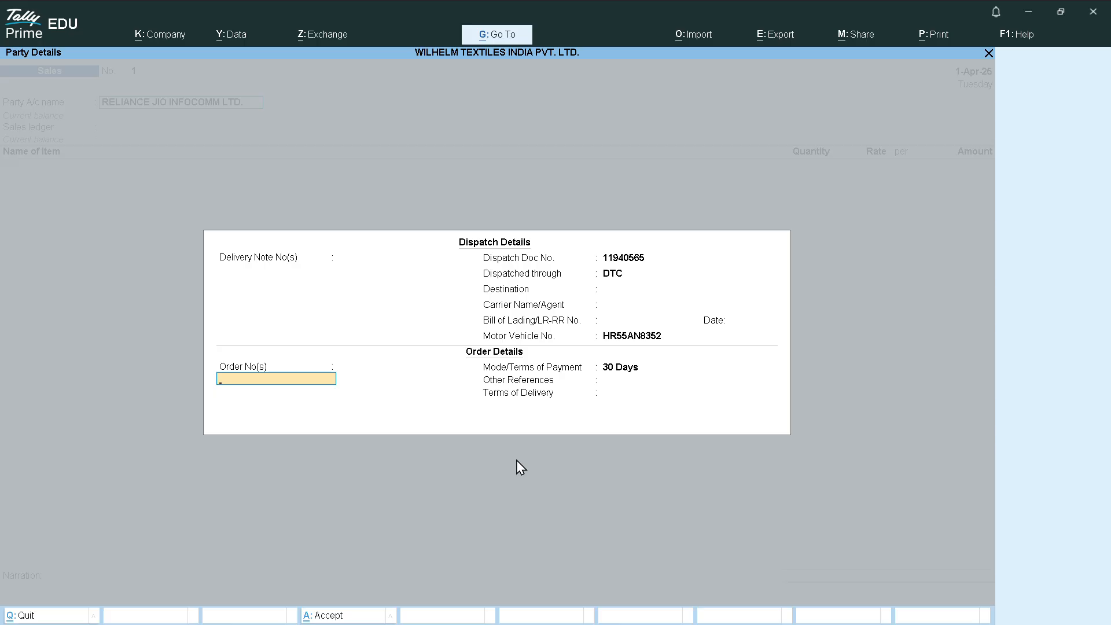
Enter order PO-1202 dated 1-Apr-25 with 30 Days terms and accept the party details
type("PO-1")
type("202")
key("Return")
key("Return")
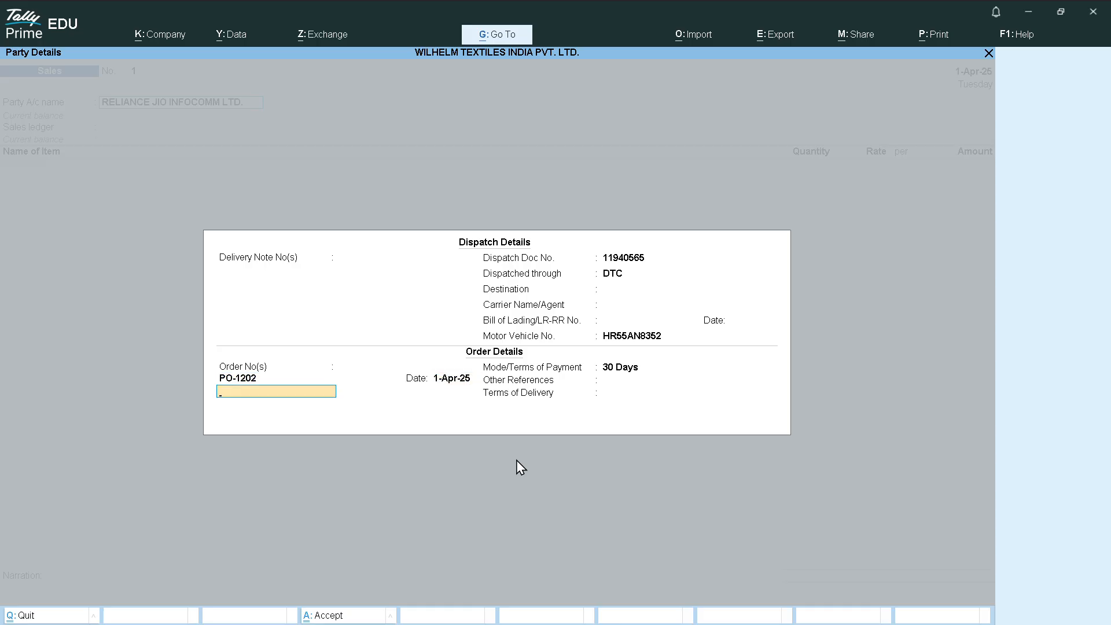
key("Return")
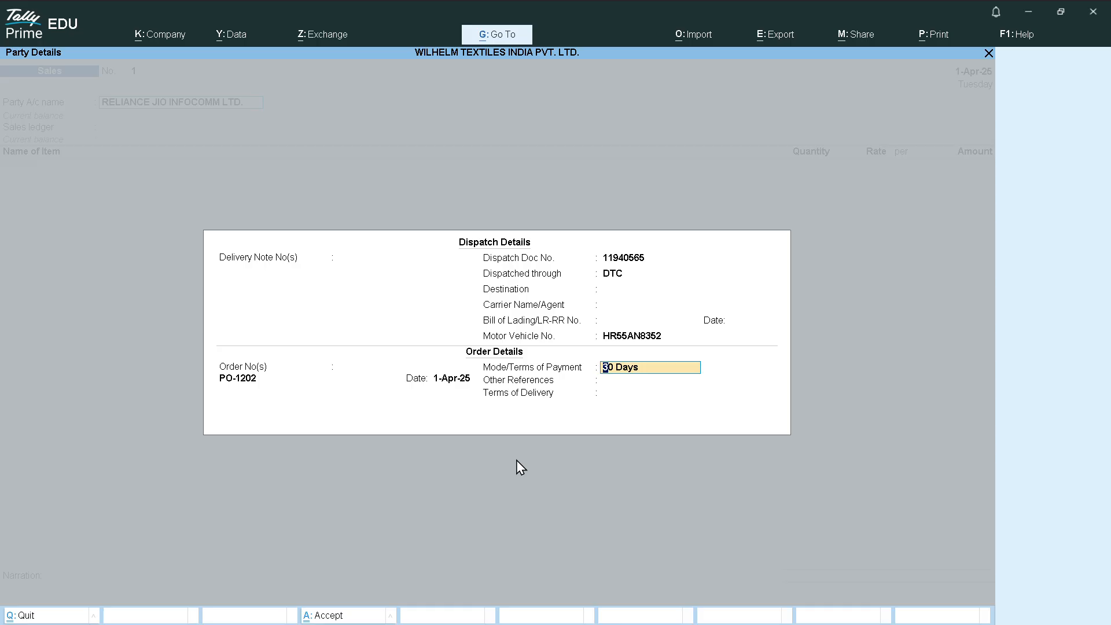
key("Return")
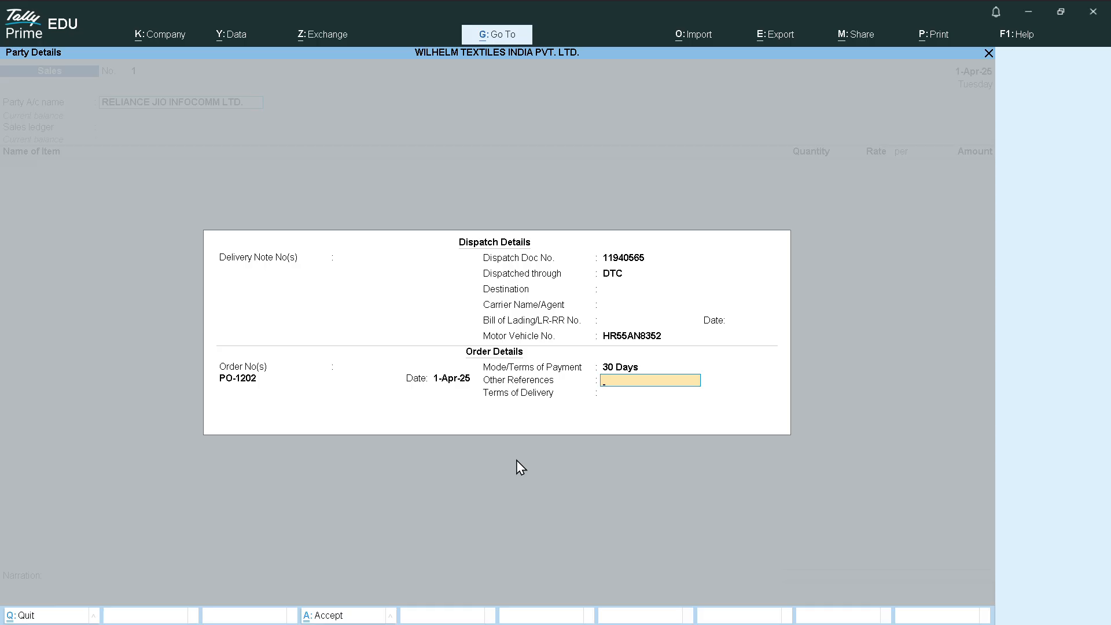
key("Return")
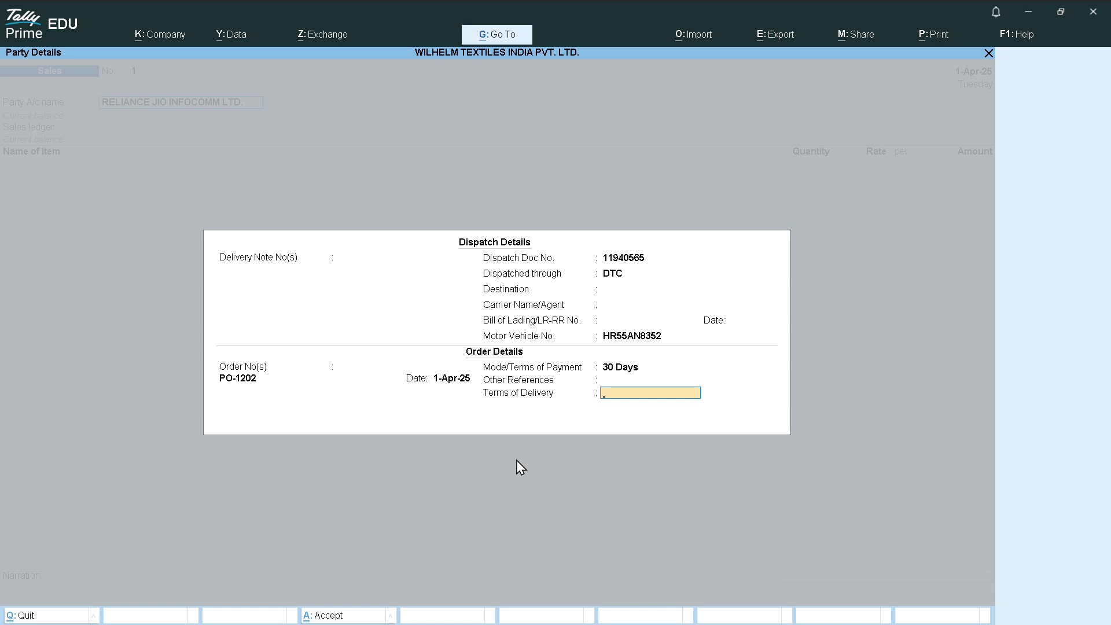
key("Return")
key("Return")
key("Return")
key("Return")
key("Return")
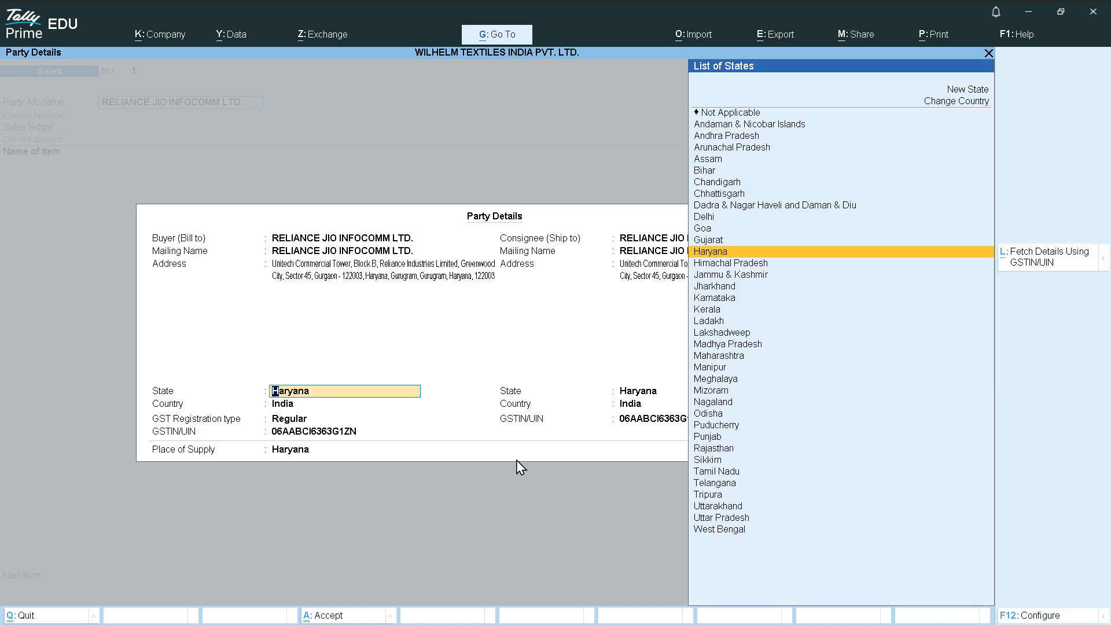
key("Return")
key("Return")
key("Return")
key("Return")
key("Return")
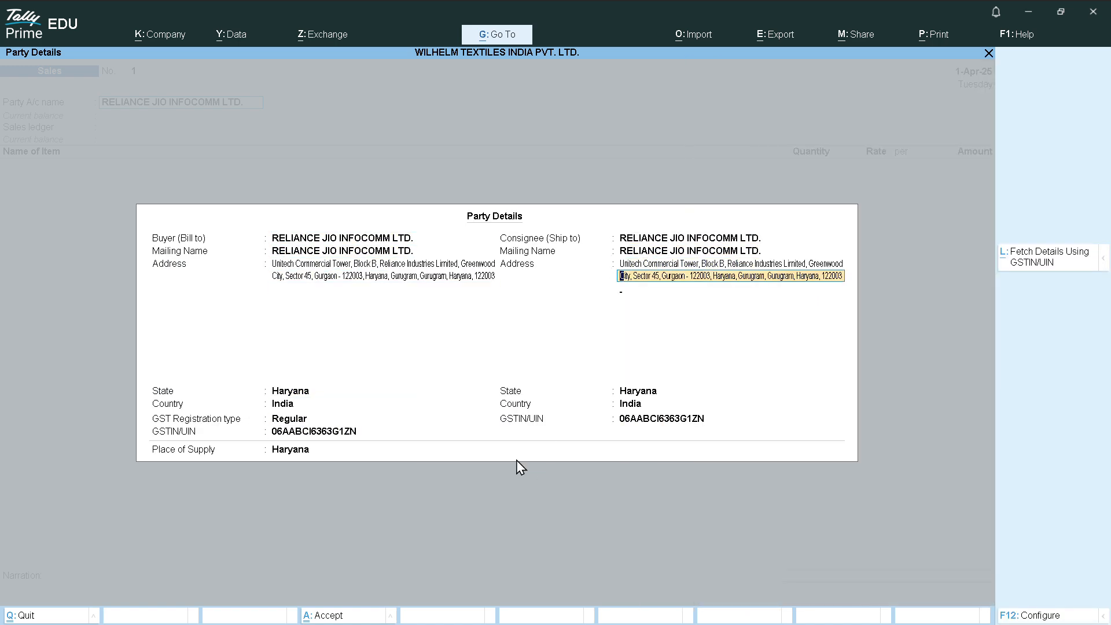
key("Return")
key("Return")
key("Return")
key("Return")
key("Return")
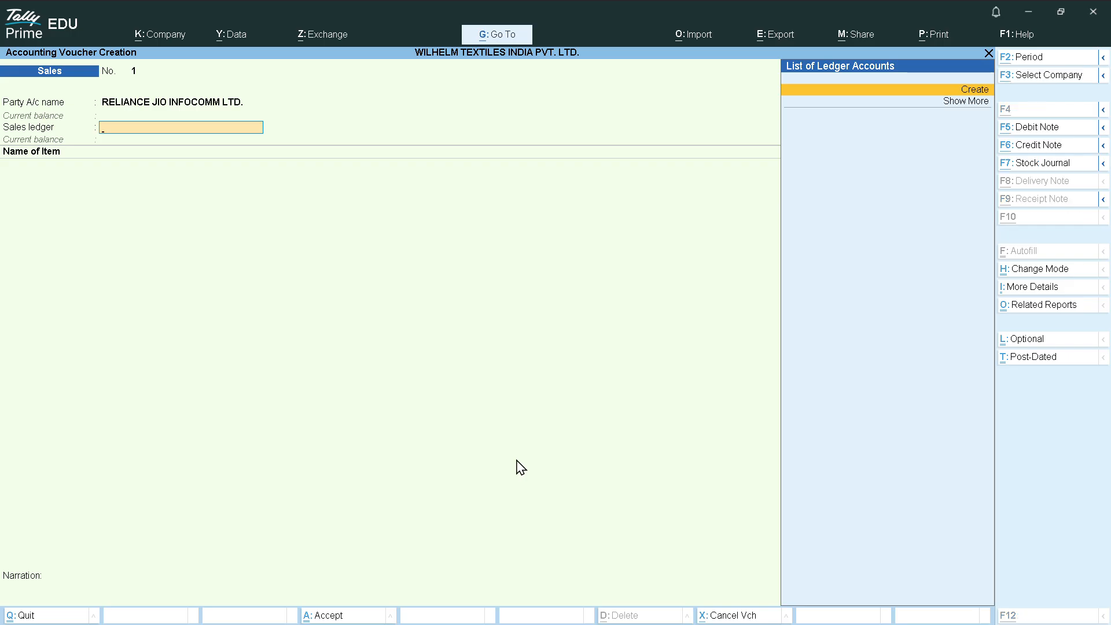
Create the LOCAL SALE ledger under Sales Accounts with default GST details and Goods supply type
key("alt+c")
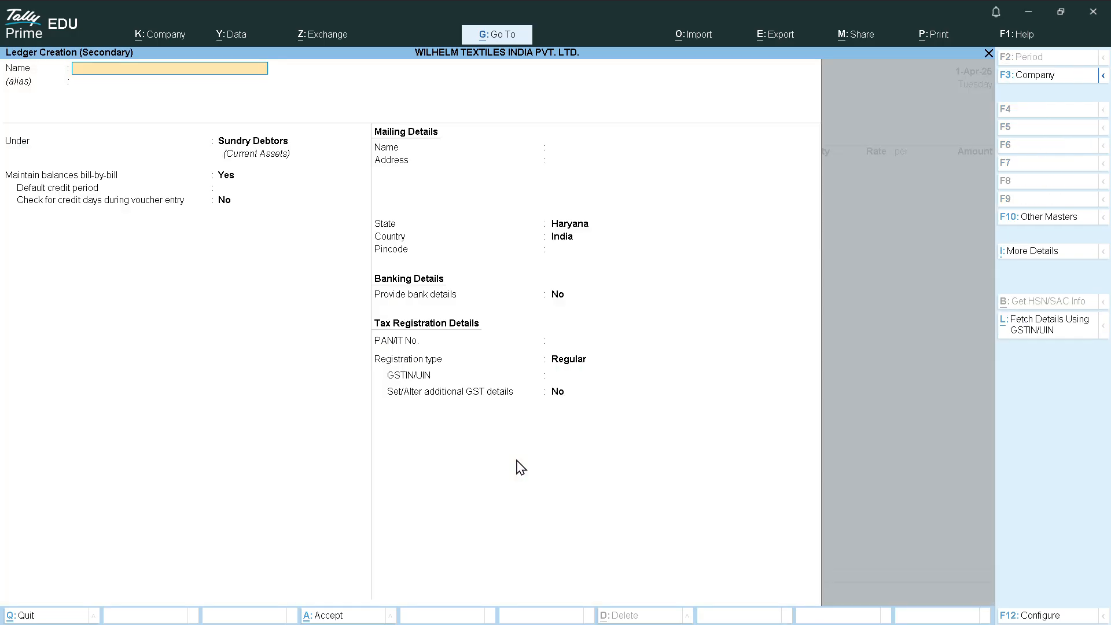
type("LOCAL SALE")
key("Return")
key("Return")
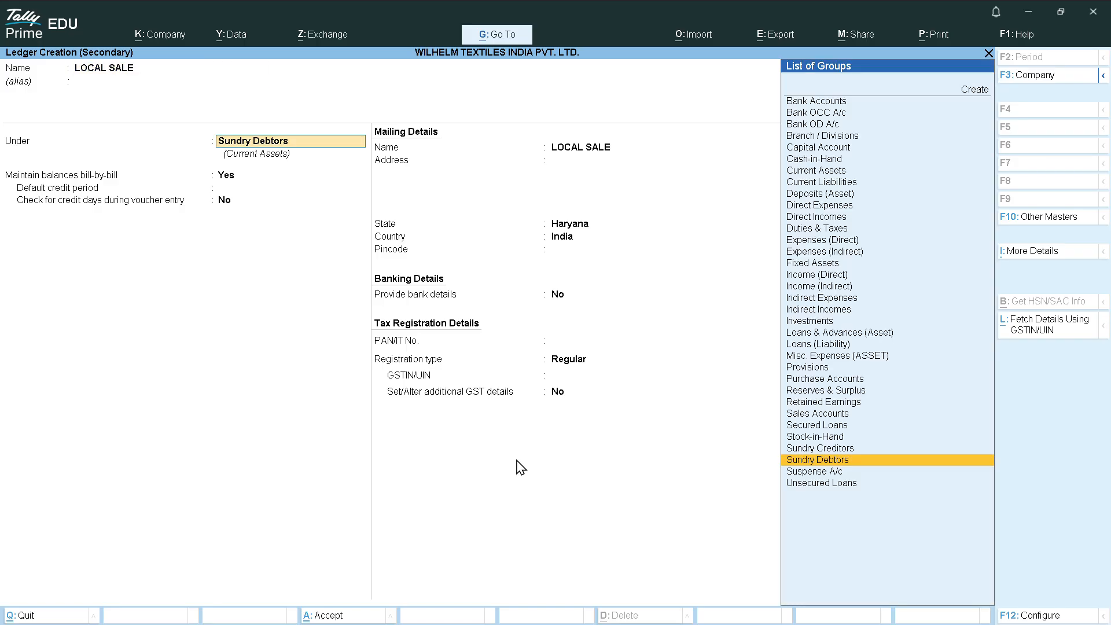
type("sal")
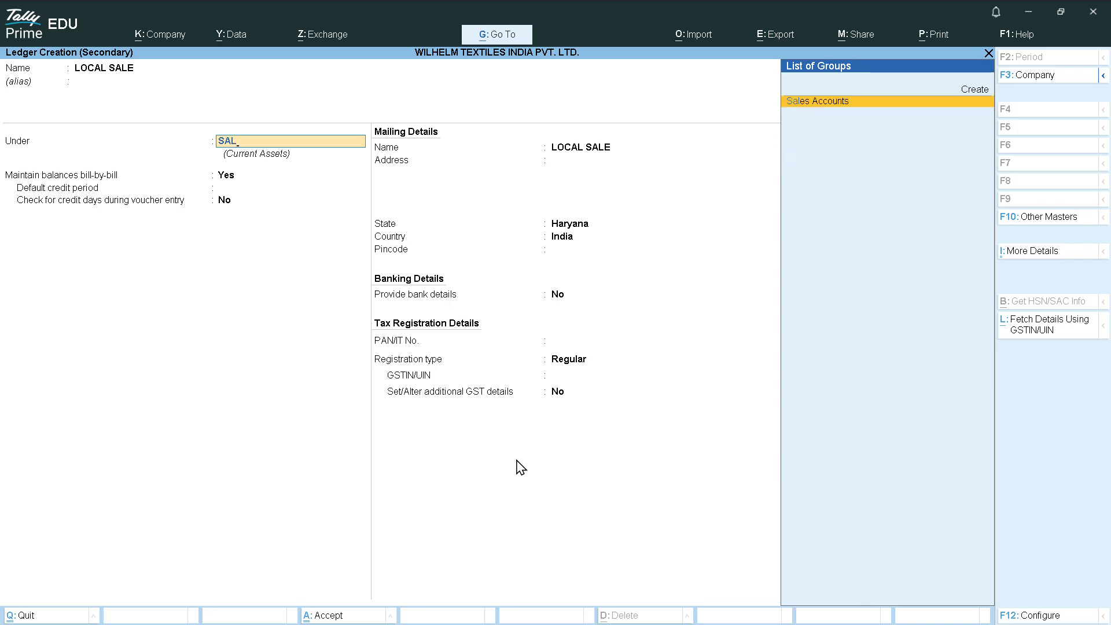
key("Return")
key("Return")
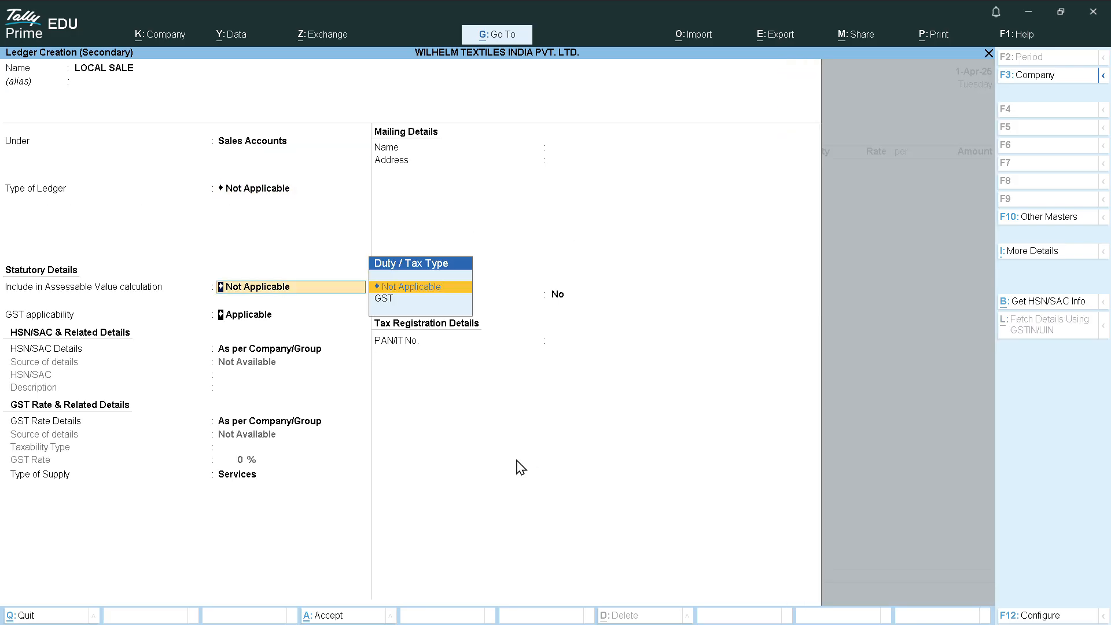
key("Return")
key("Return")
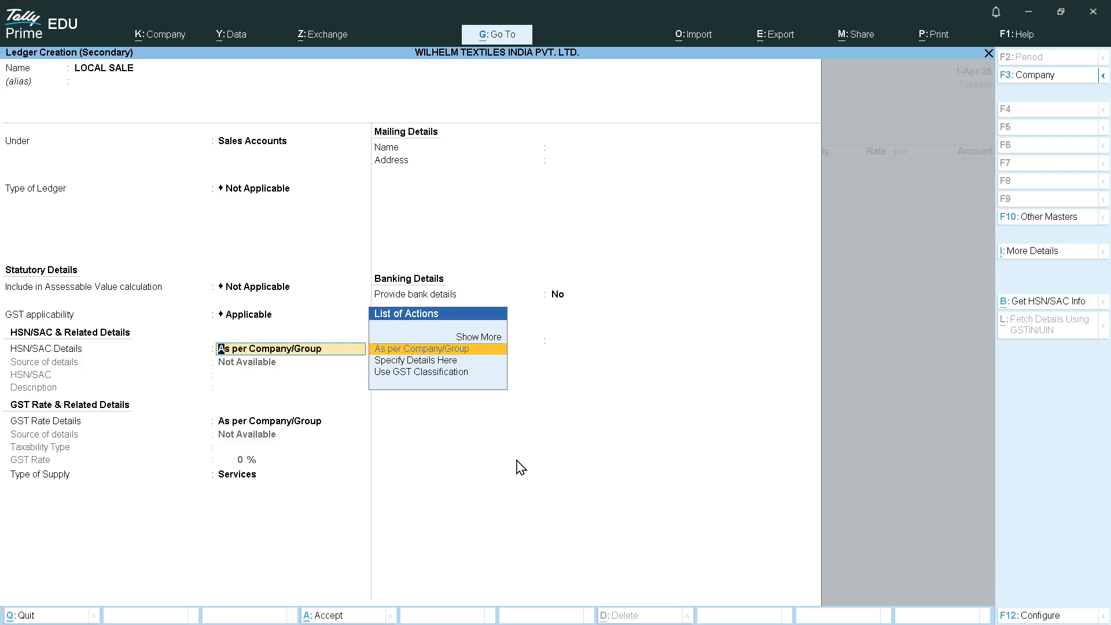
key("Return")
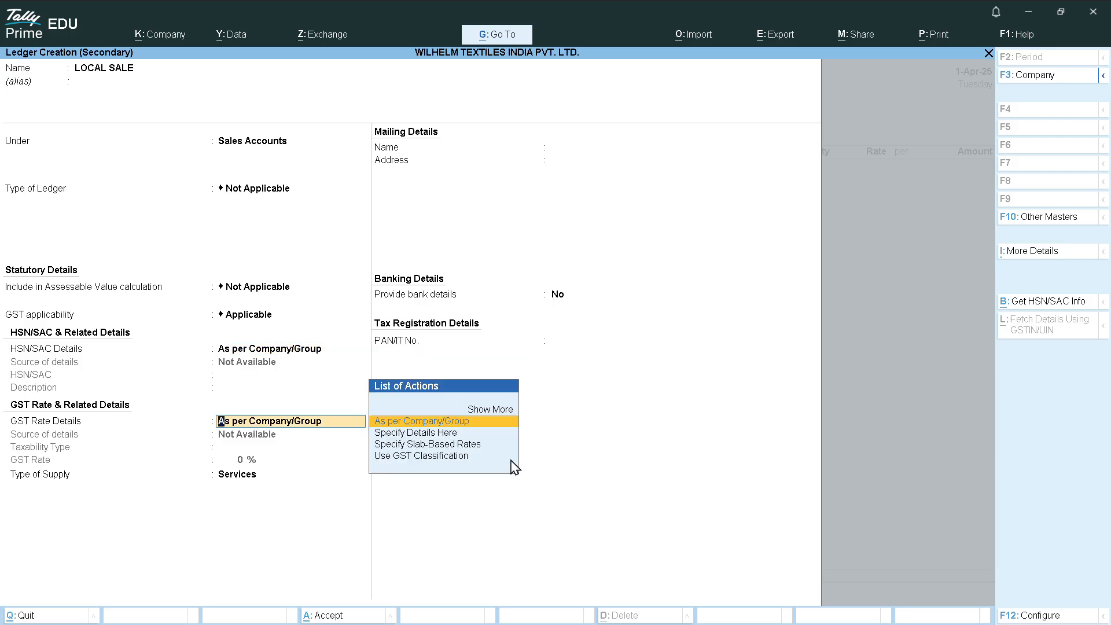
key("Return")
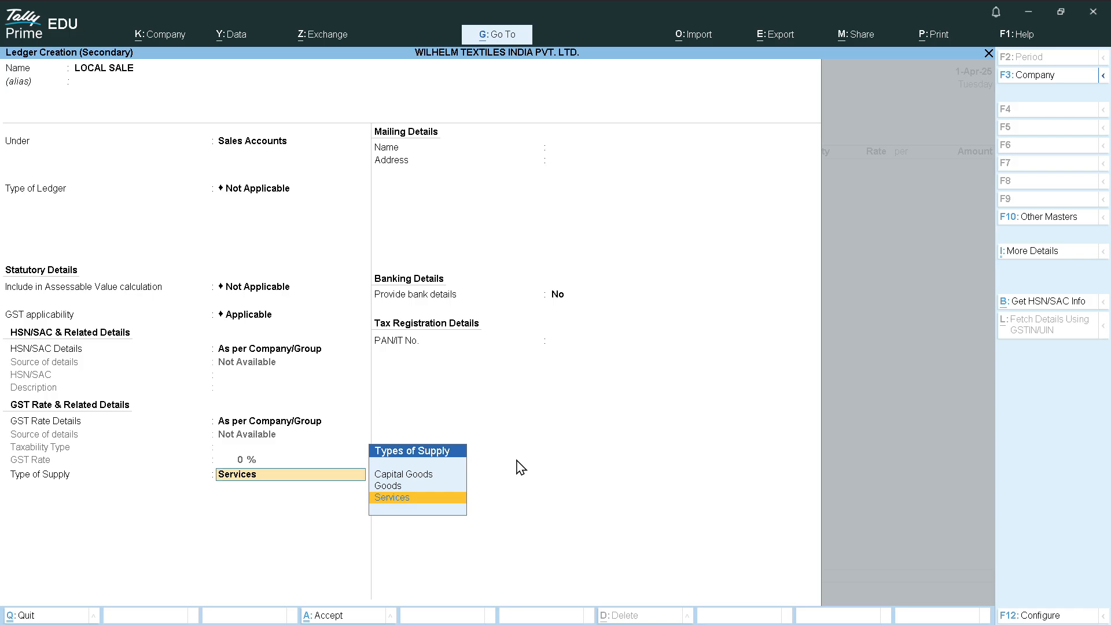
key("Up")
key("Return")
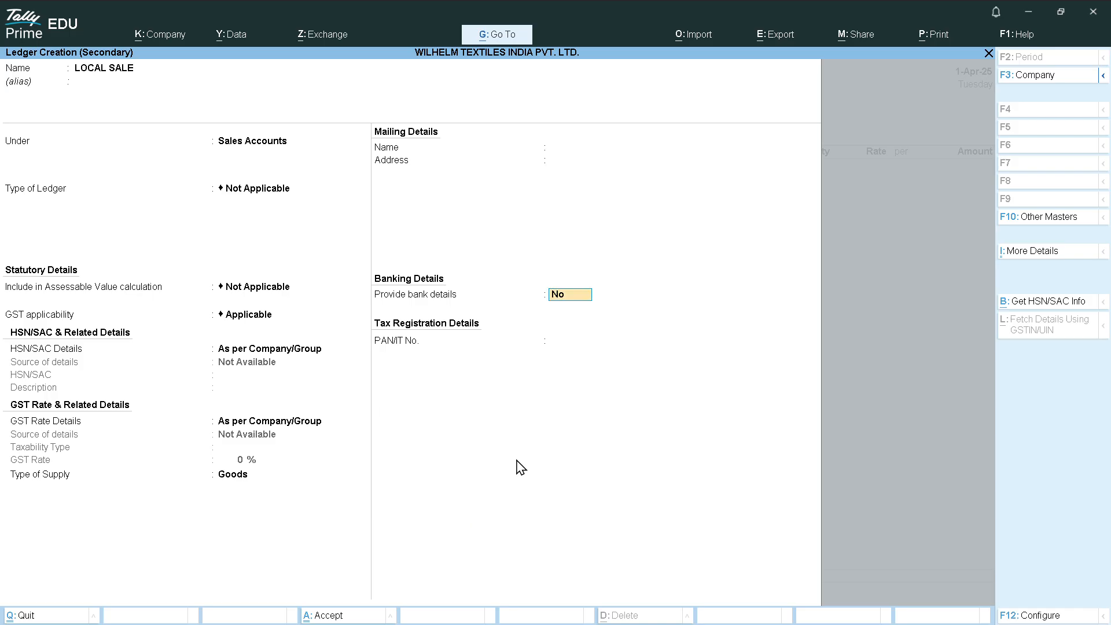
key("Return")
key("Return")
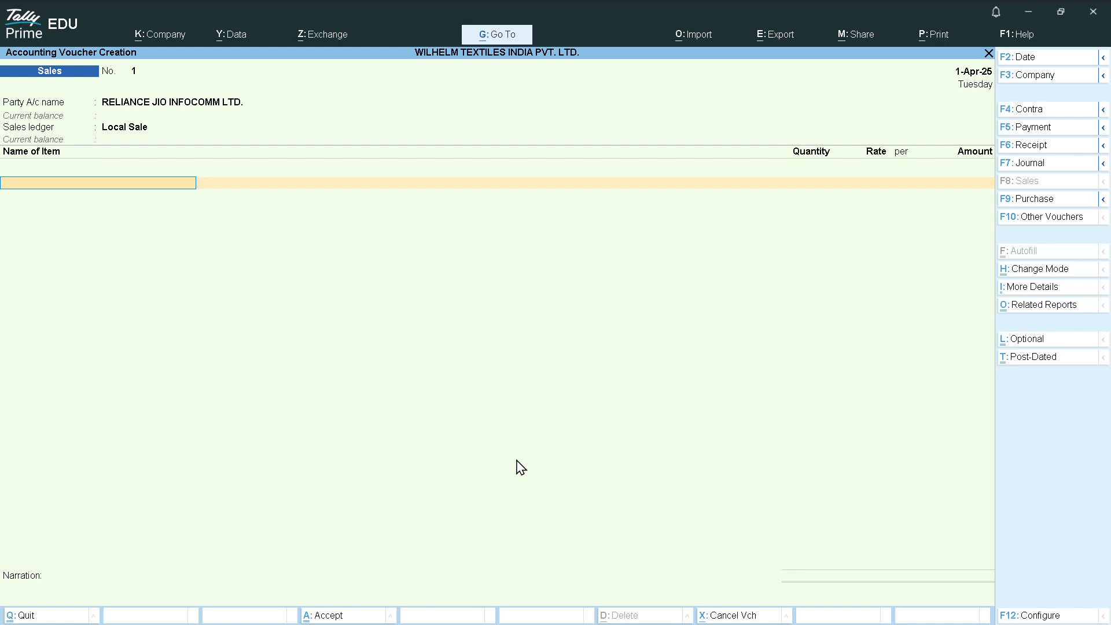
Copy the thread item name from the Word invoice and go back to the TallyPrime voucher
key("alt+Tab")
key("alt+Tab")
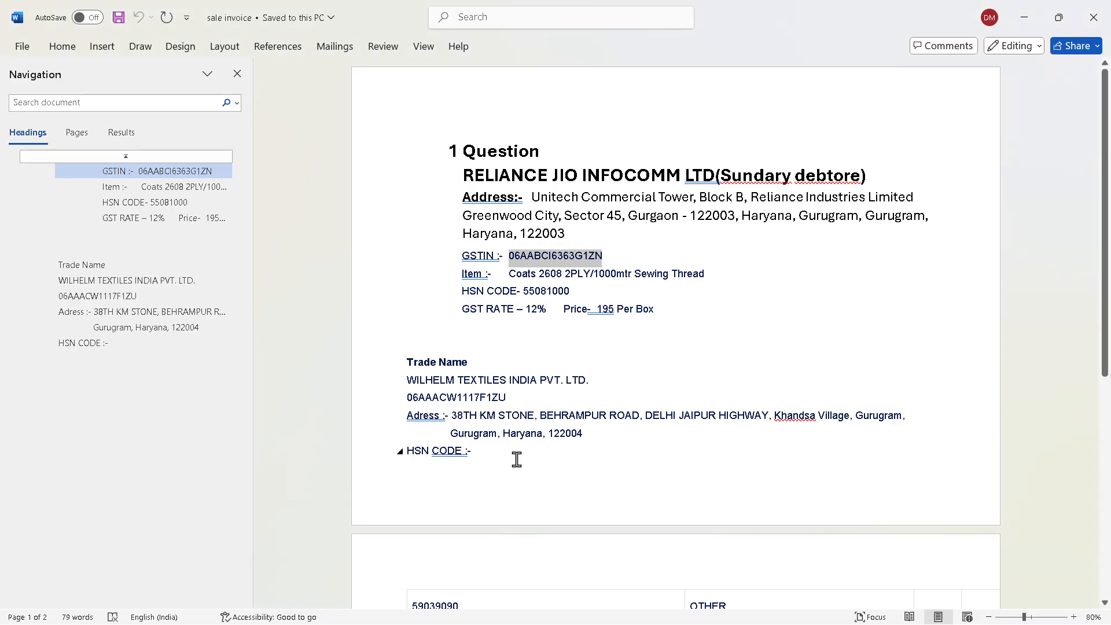
left_click(566, 362)
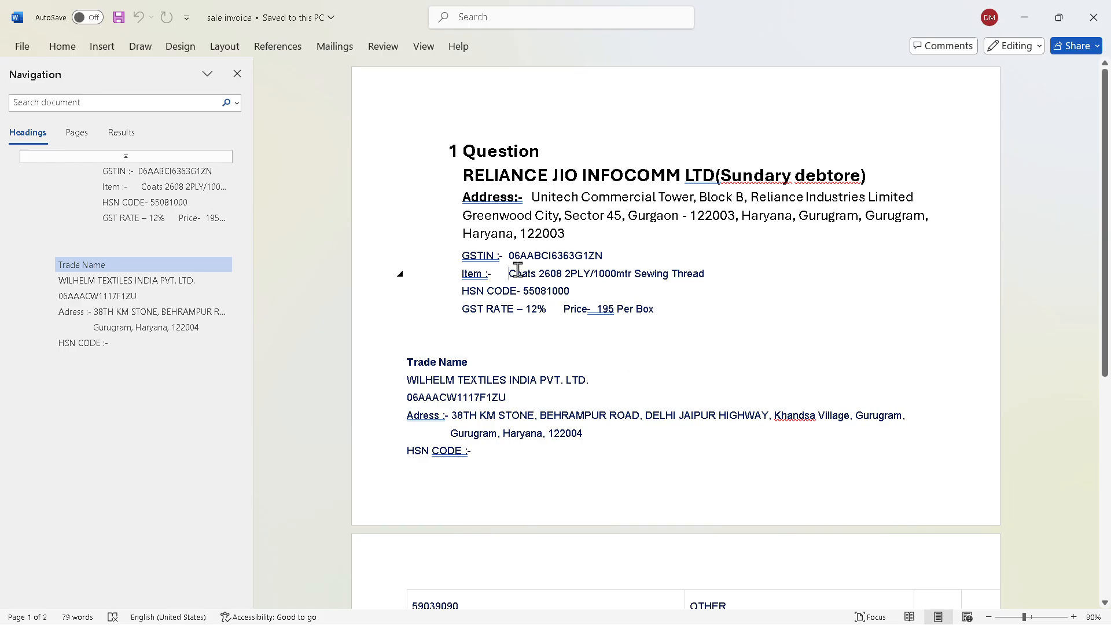
left_click_drag(509, 273, 702, 273)
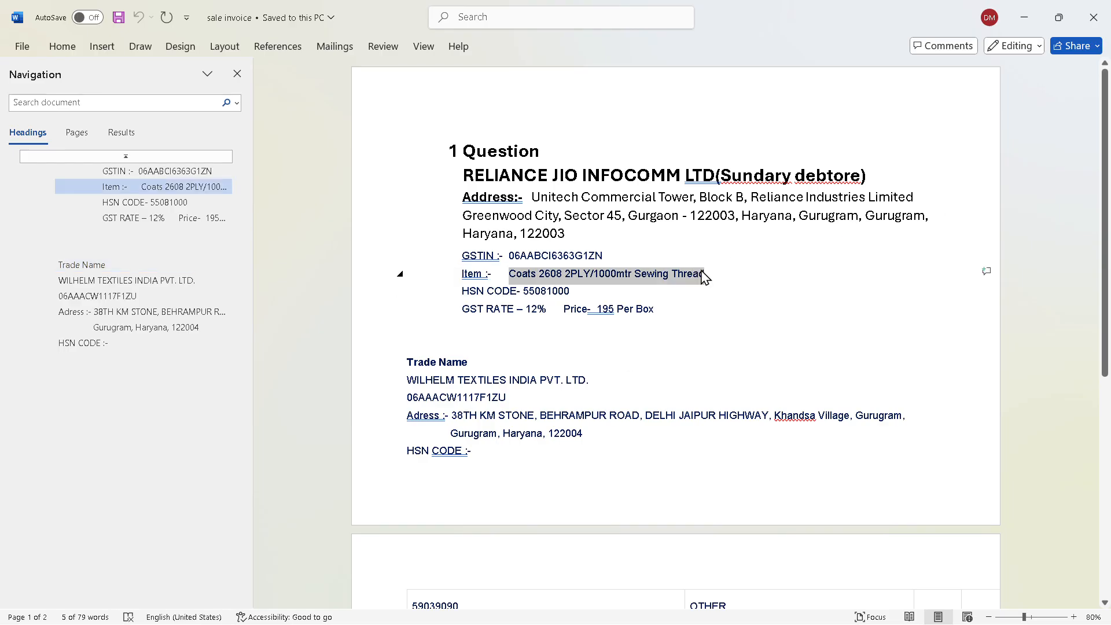
key("alt+Tab")
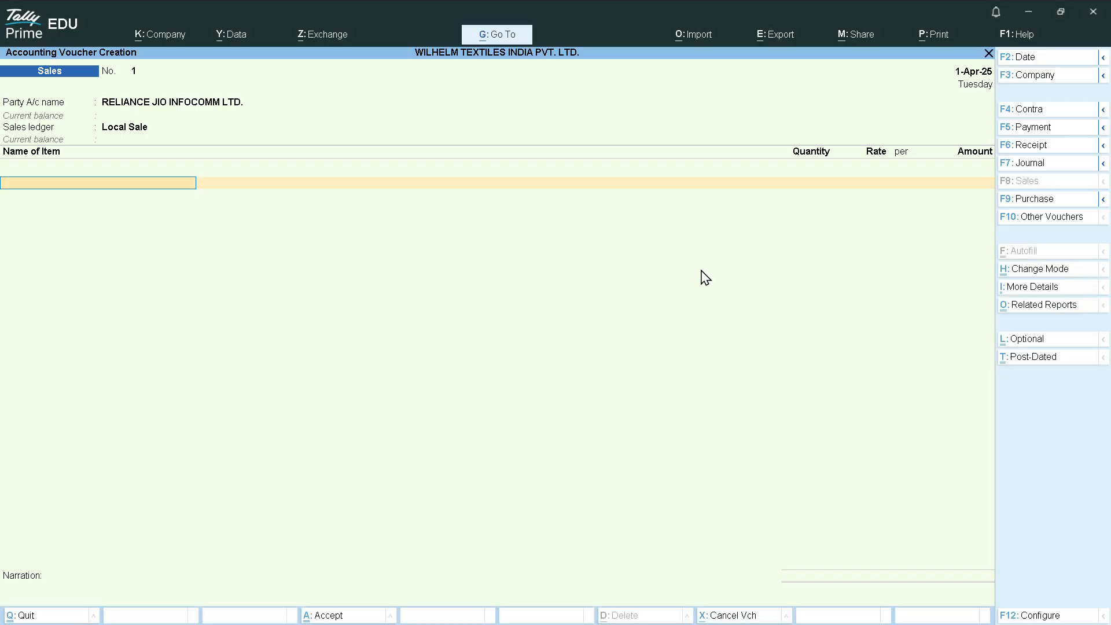
Create stock item Coats 2608 2PLY/1000mtr Sewing Thread under Primary, abandoning a new stock group
key("alt+c")
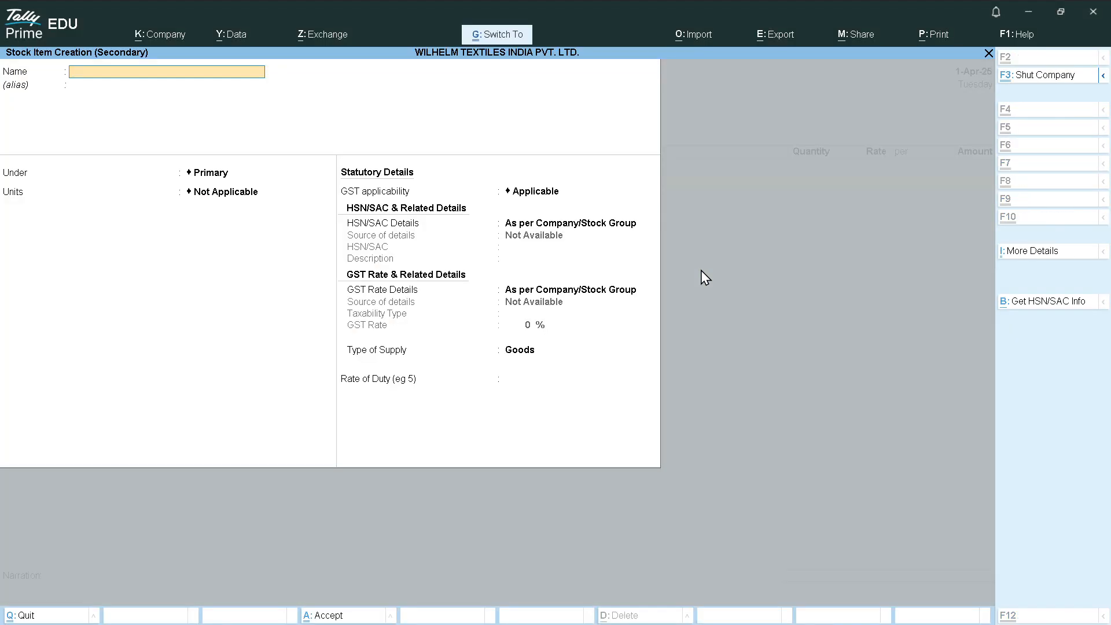
key("ctrl+alt+v")
key("Return")
key("Return")
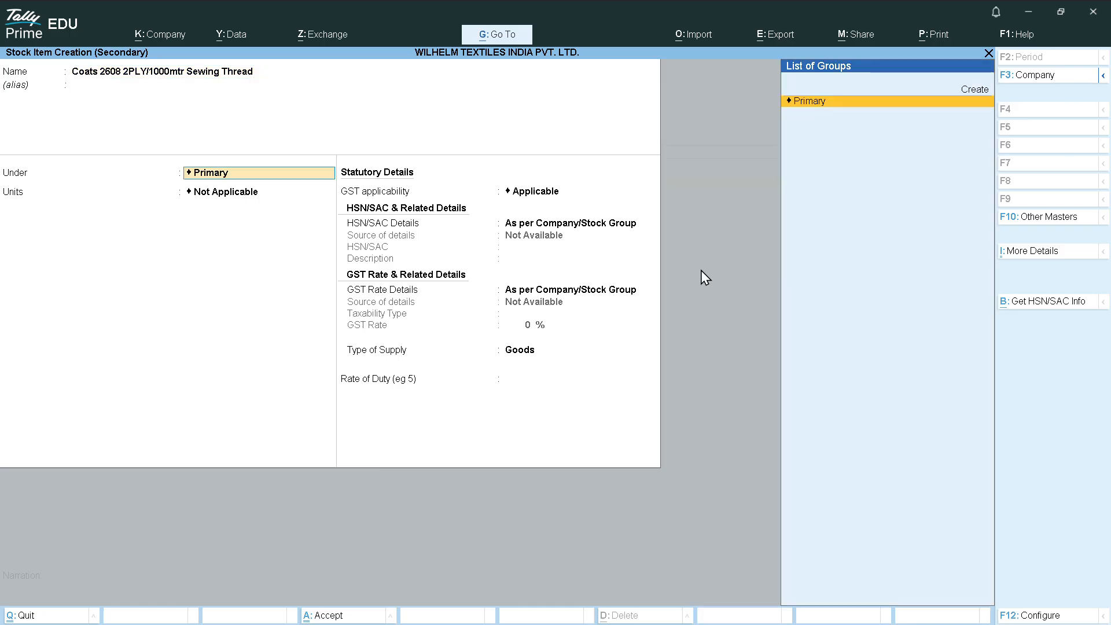
key("Return")
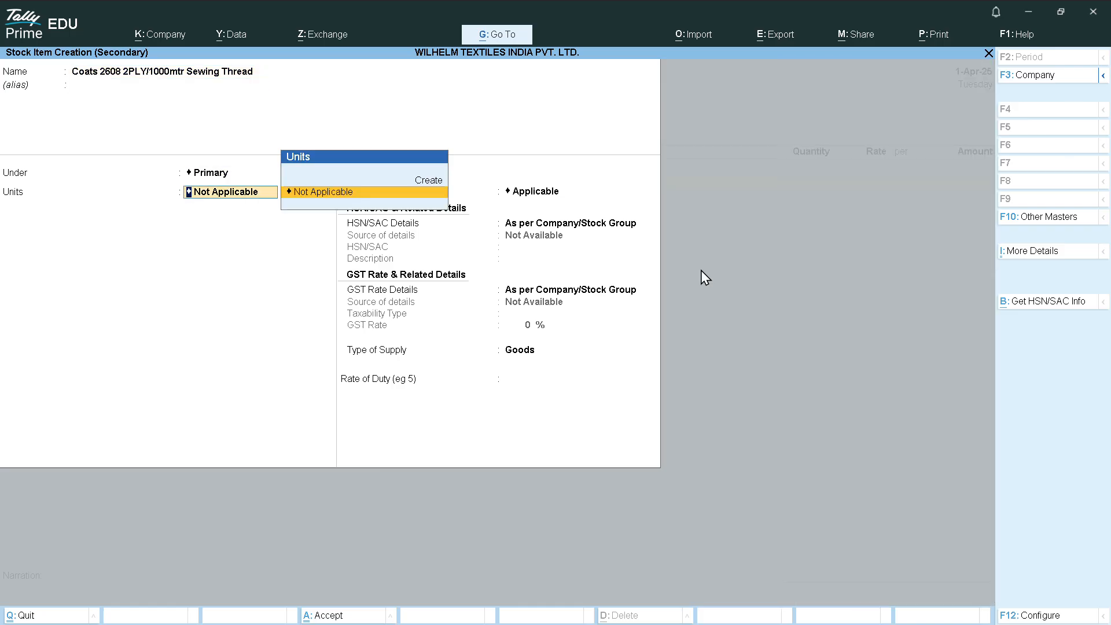
key("BackSpace")
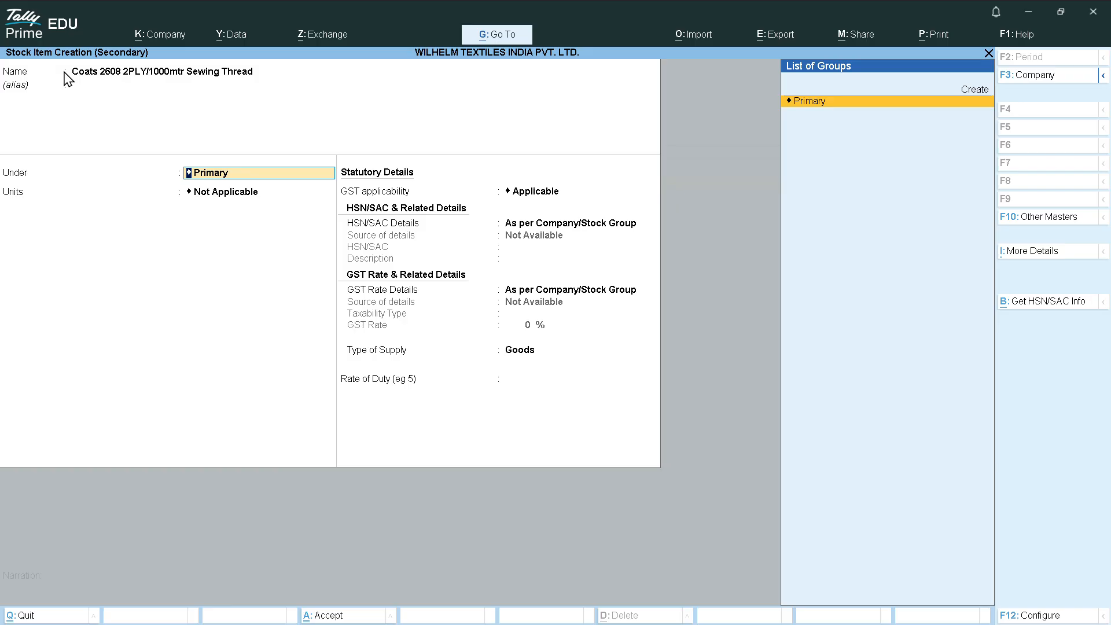
key("Up")
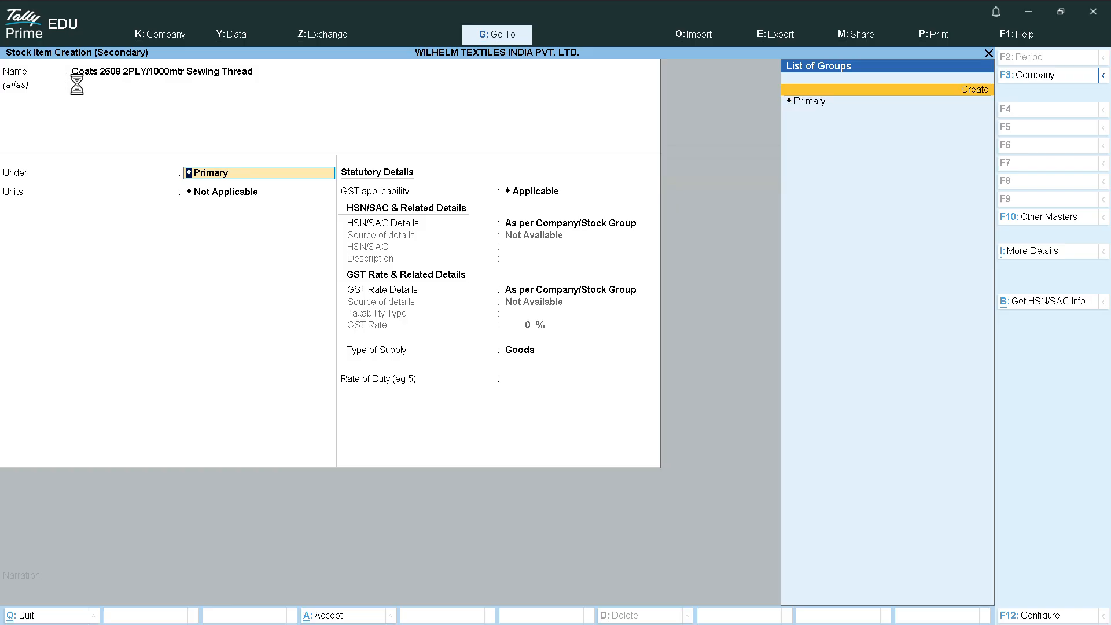
key("Return")
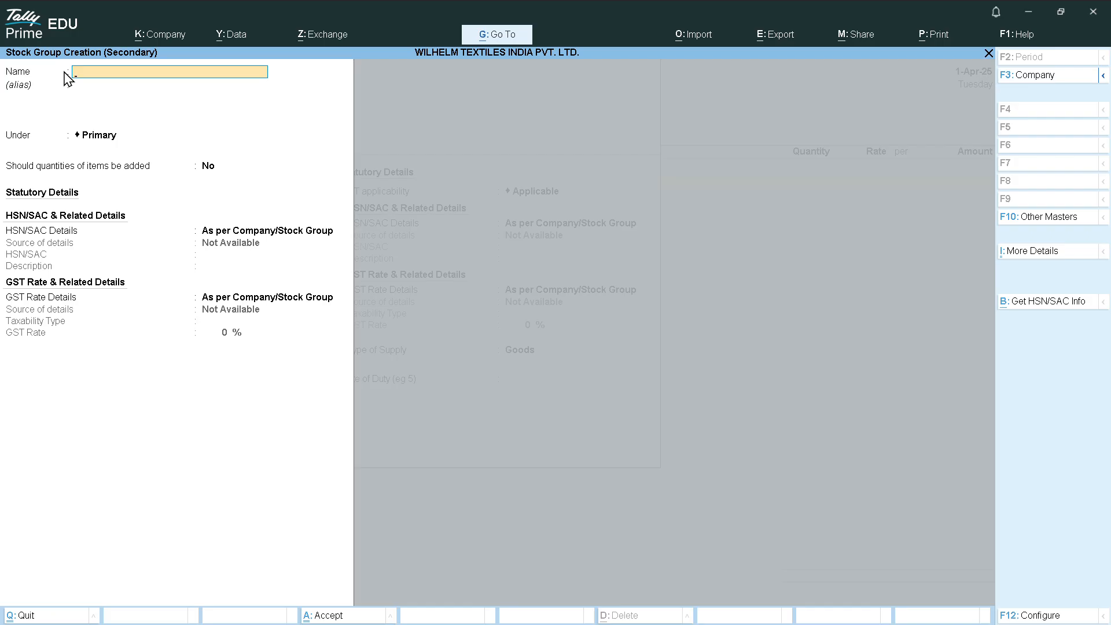
key("Escape")
key("y")
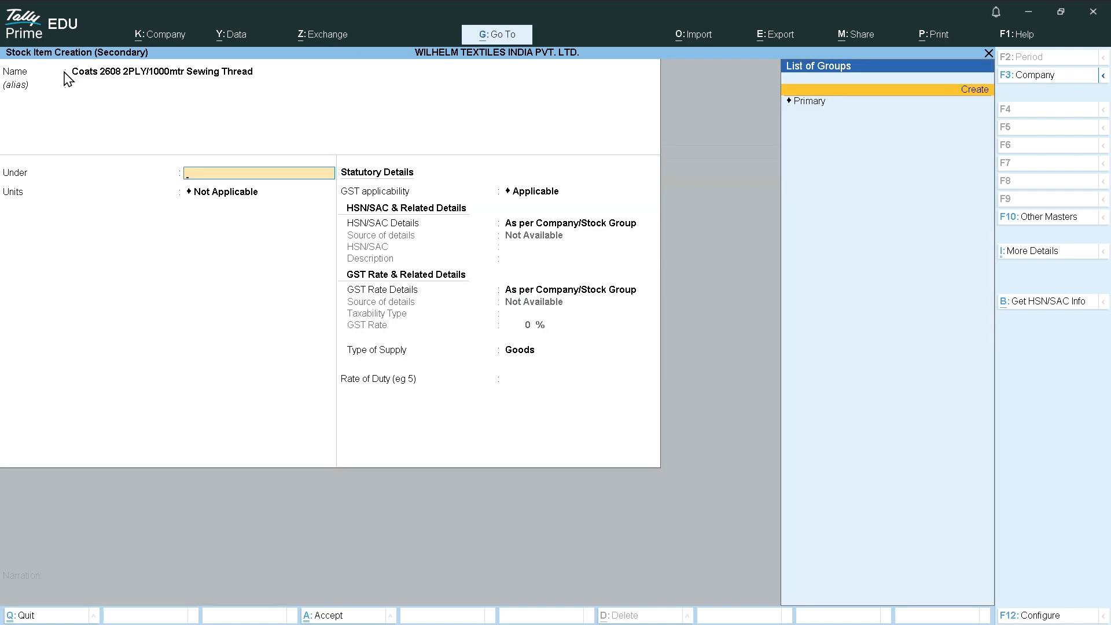
key("Down")
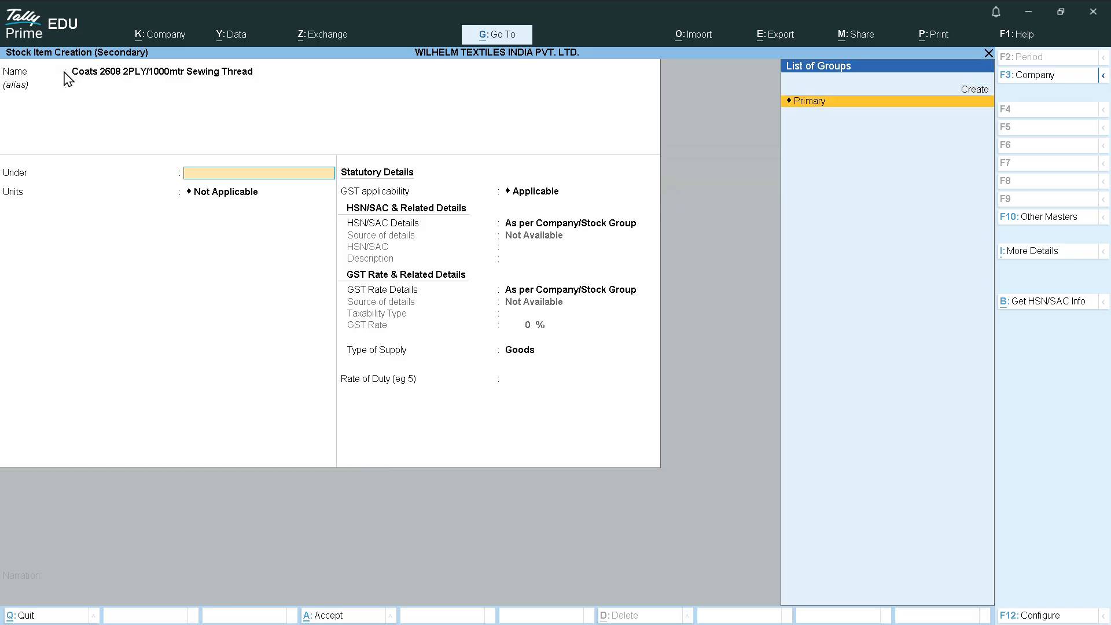
key("Return")
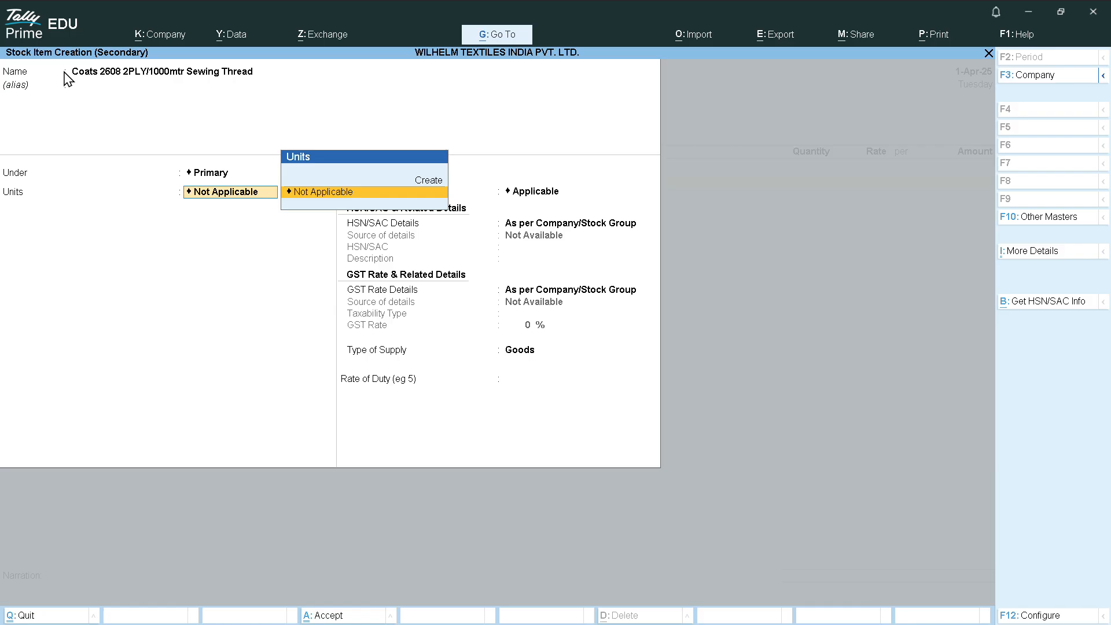
key("Up")
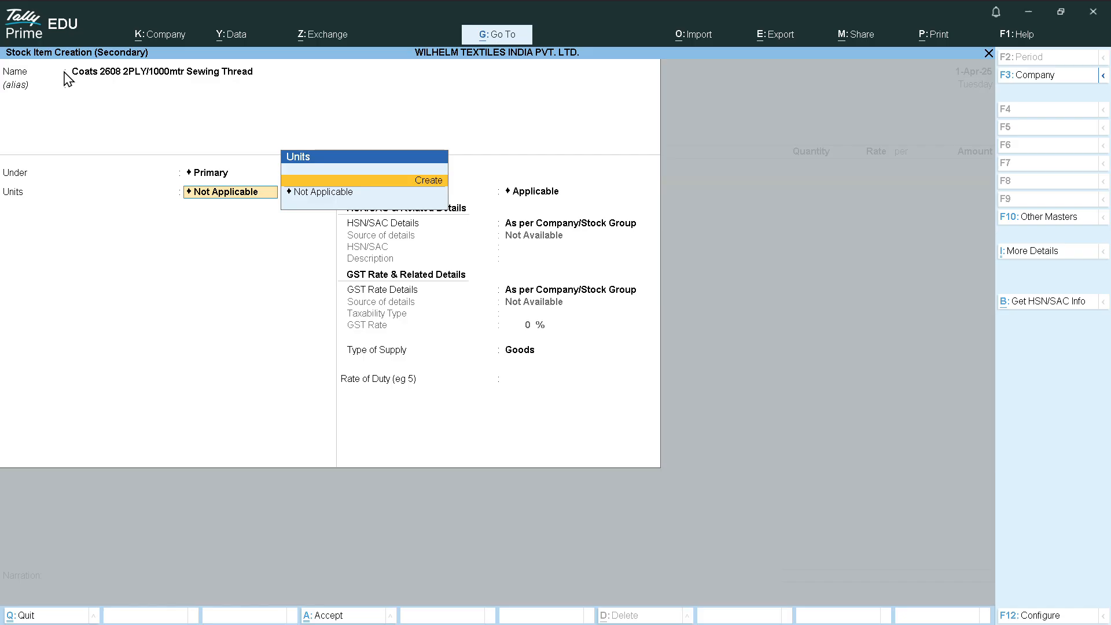
Create the BOX unit with quantity code BOX-BOX and 0 decimal places
key("Return")
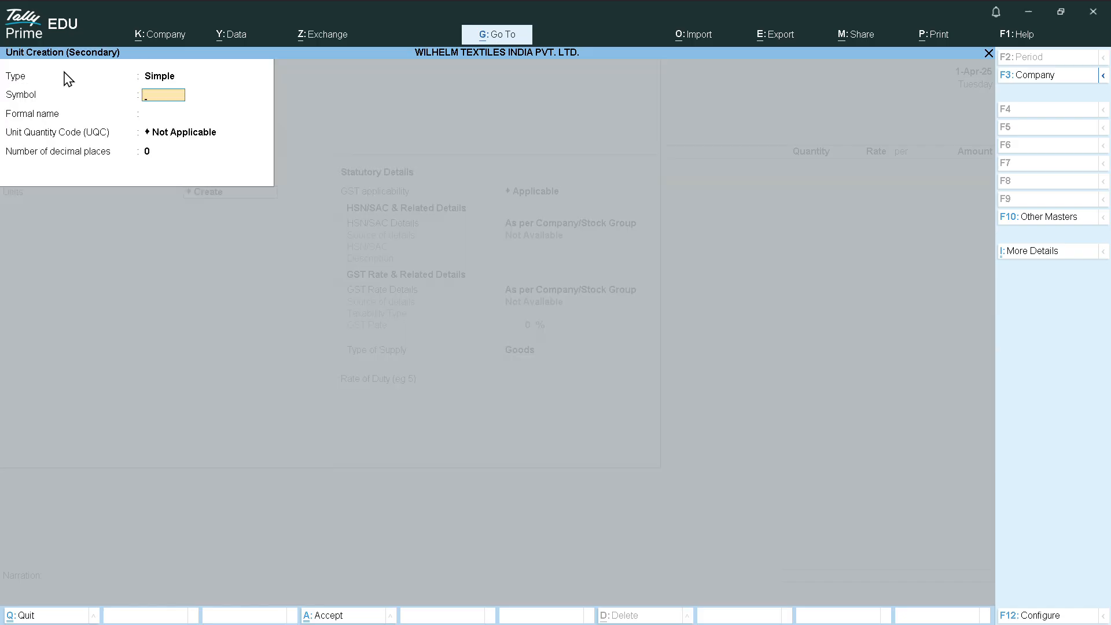
type("BOX")
key("Return")
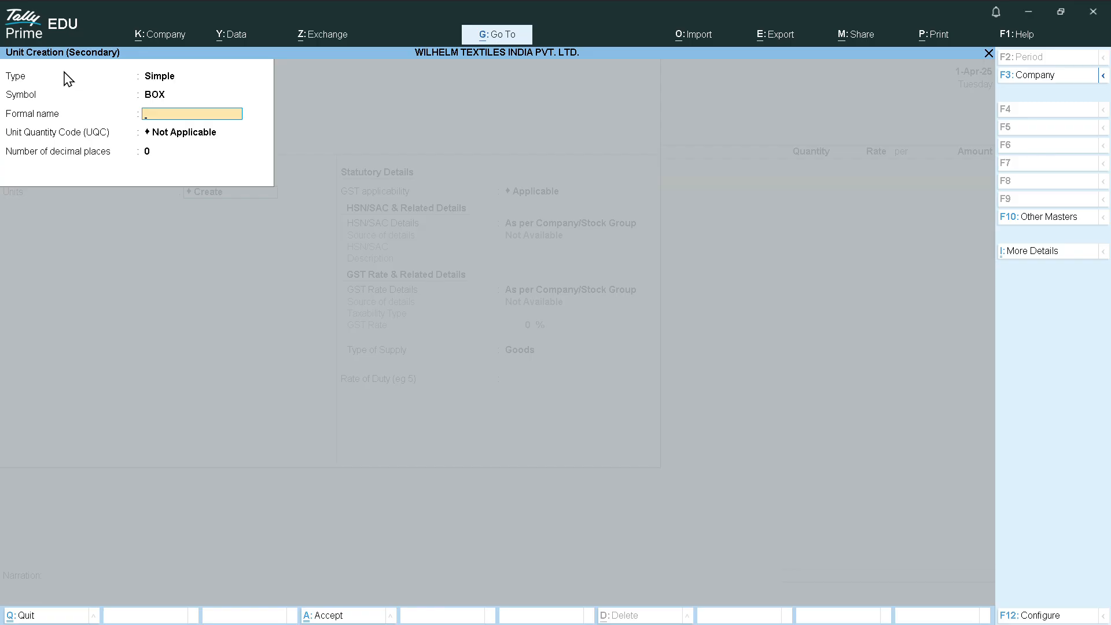
type("BOEIS")
key("Return")
type("BO")
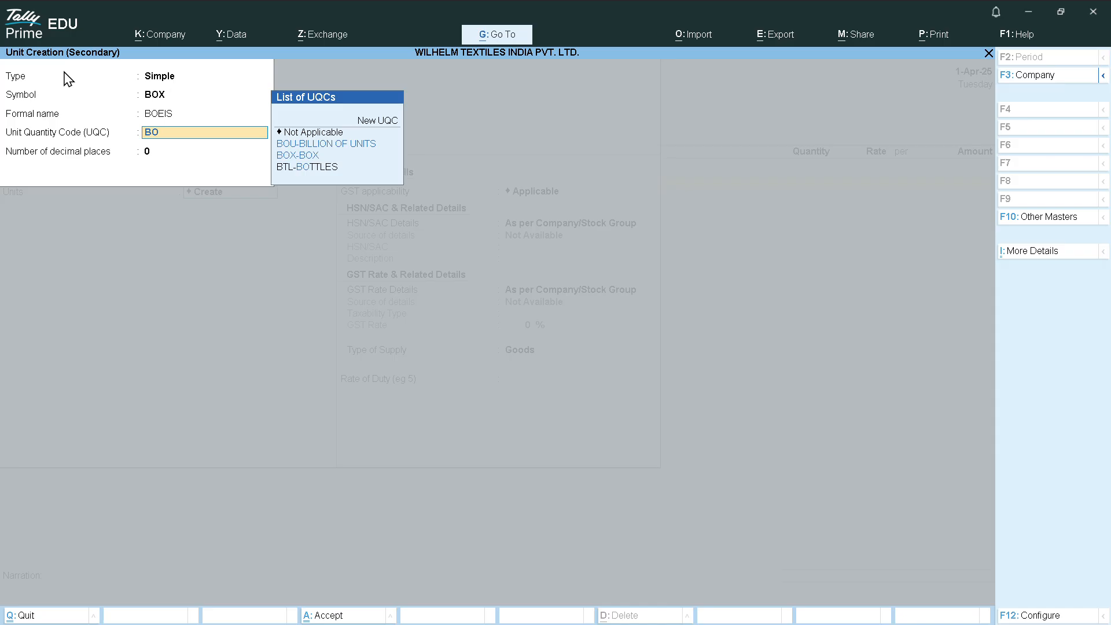
key("Down")
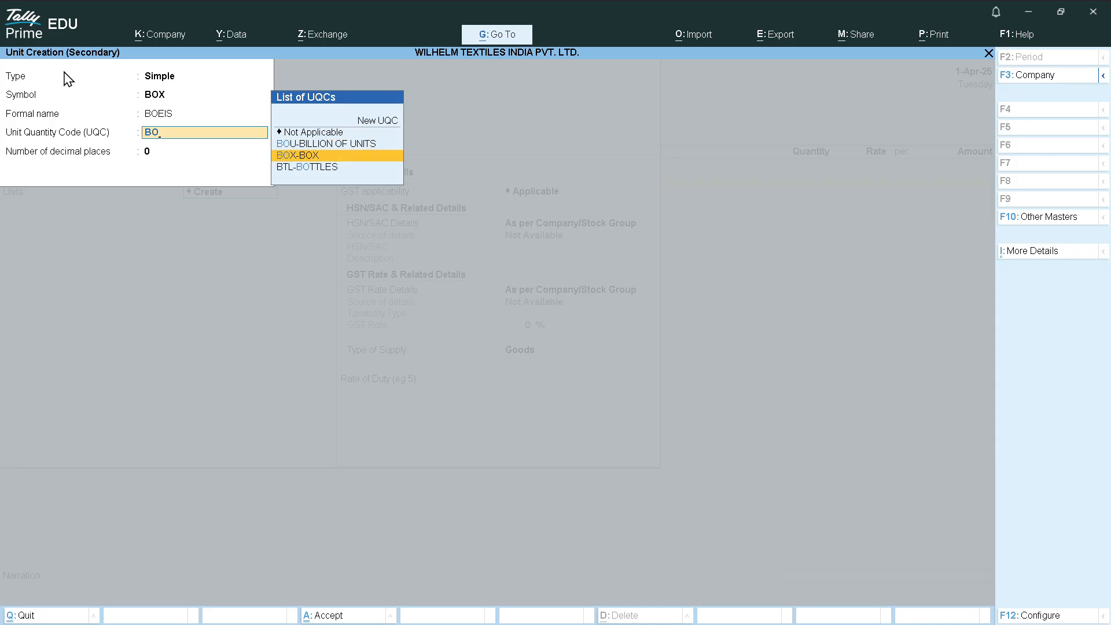
key("Return")
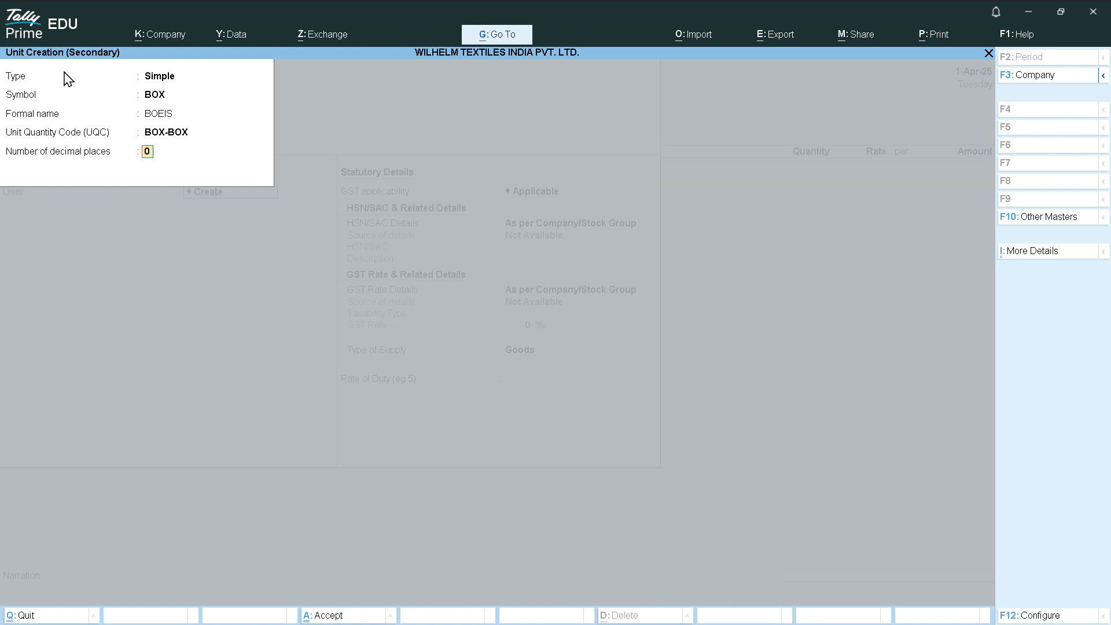
key("Return")
key("Return")
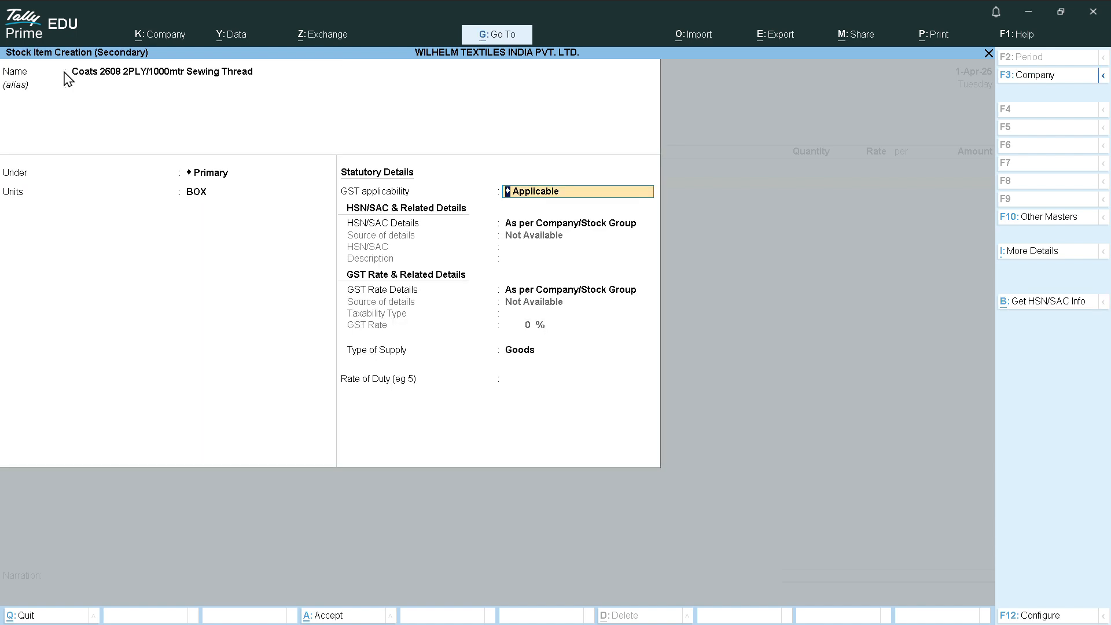
Specify item-level HSN/SAC 55081000 with description GOODS
key("Return")
key("Down")
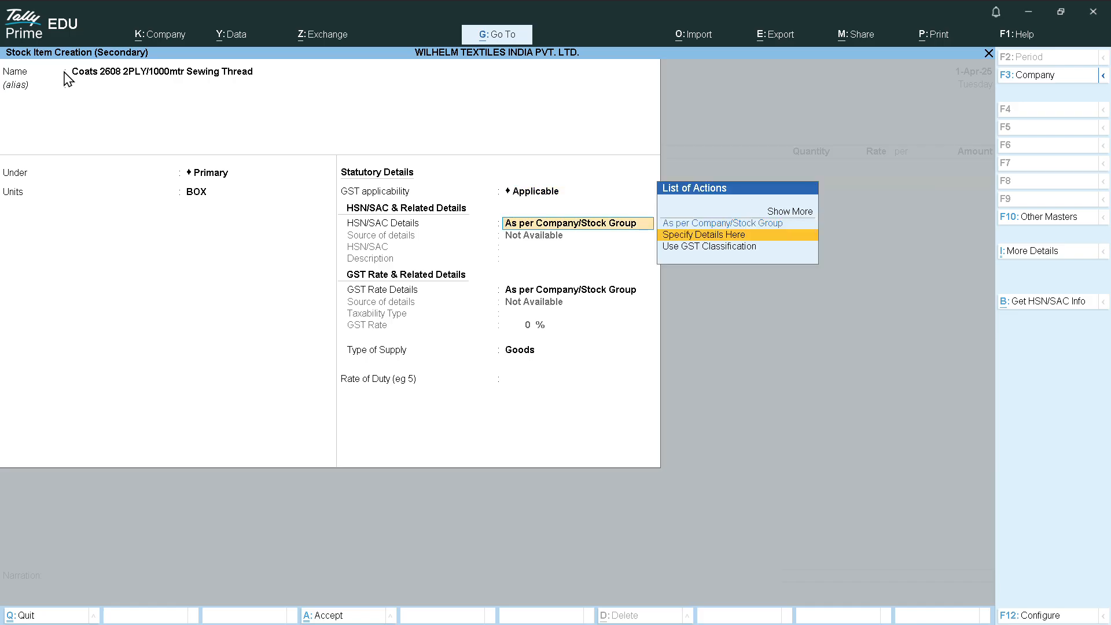
key("Return")
type("5")
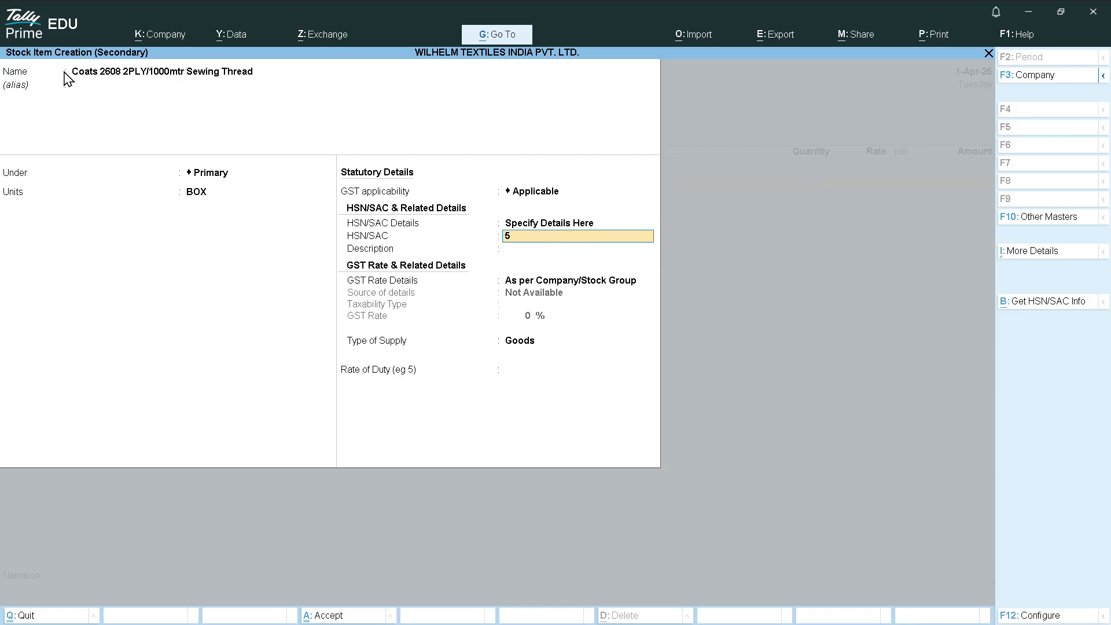
key("BackSpace")
key("alt+Tab")
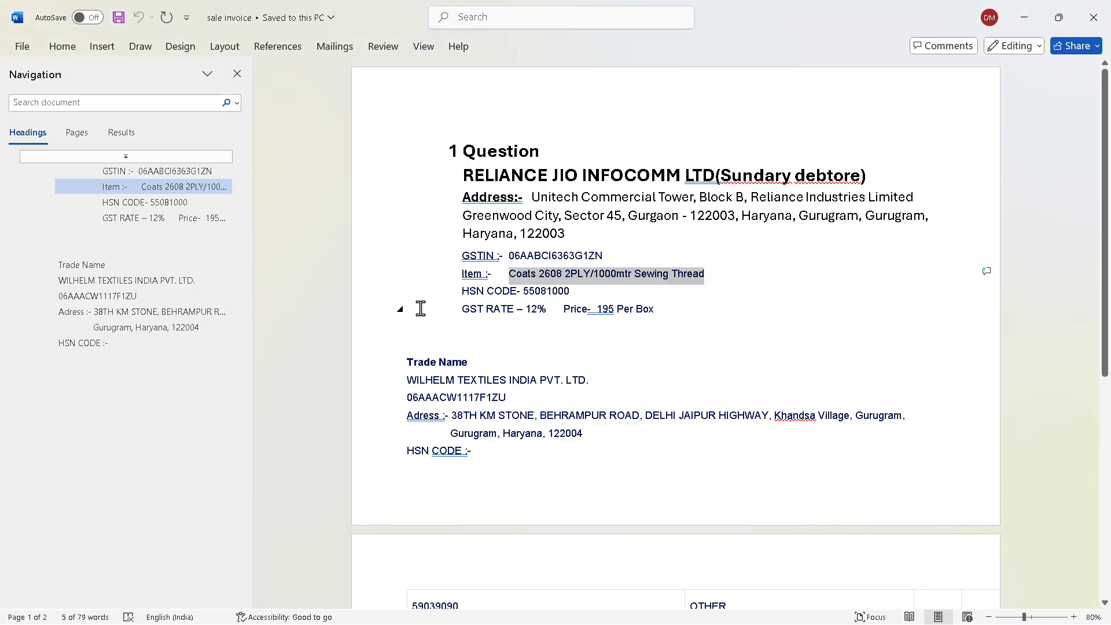
key("alt+Tab")
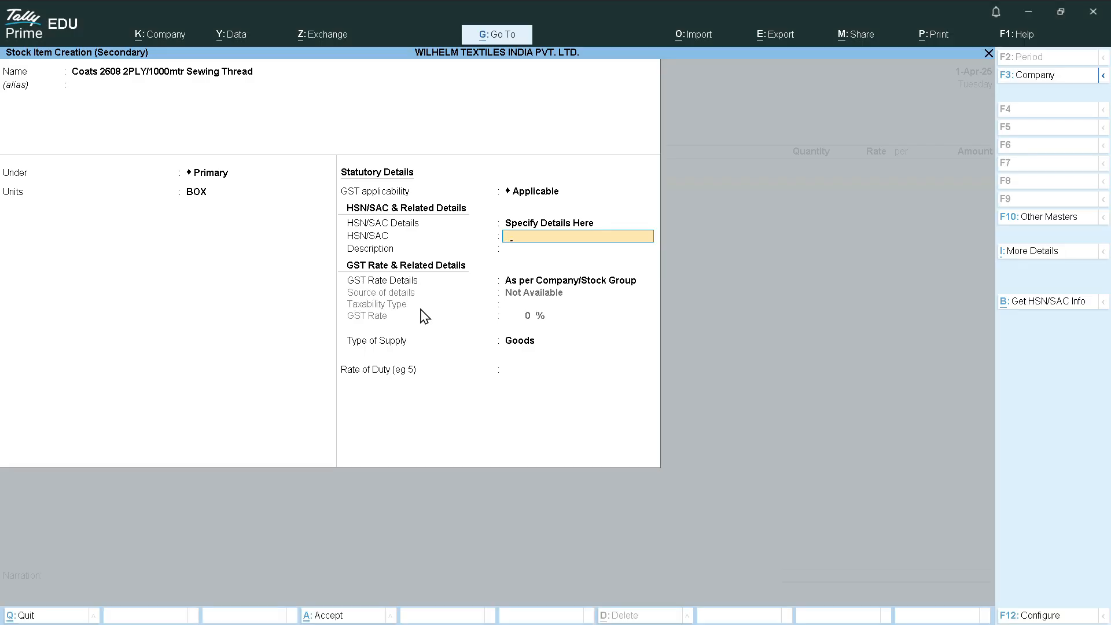
type("555")
key("BackSpace")
type("081000")
key("Return")
type("GO")
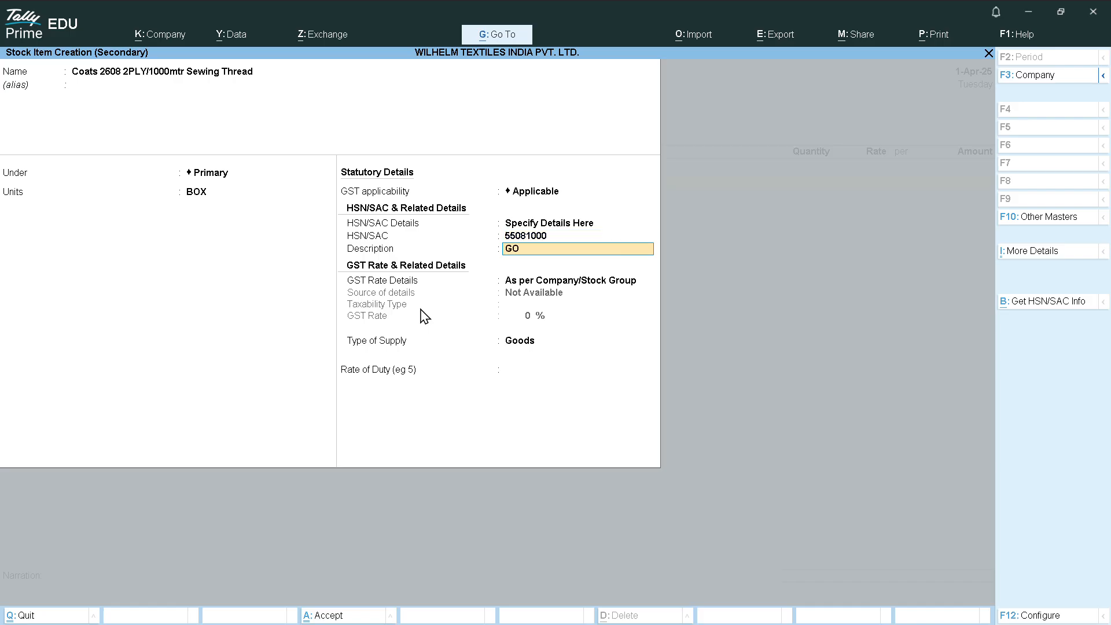
type("ODS")
key("Return")
Specify the item's GST rate as Taxable at 12%, supplied as Goods
key("Down")
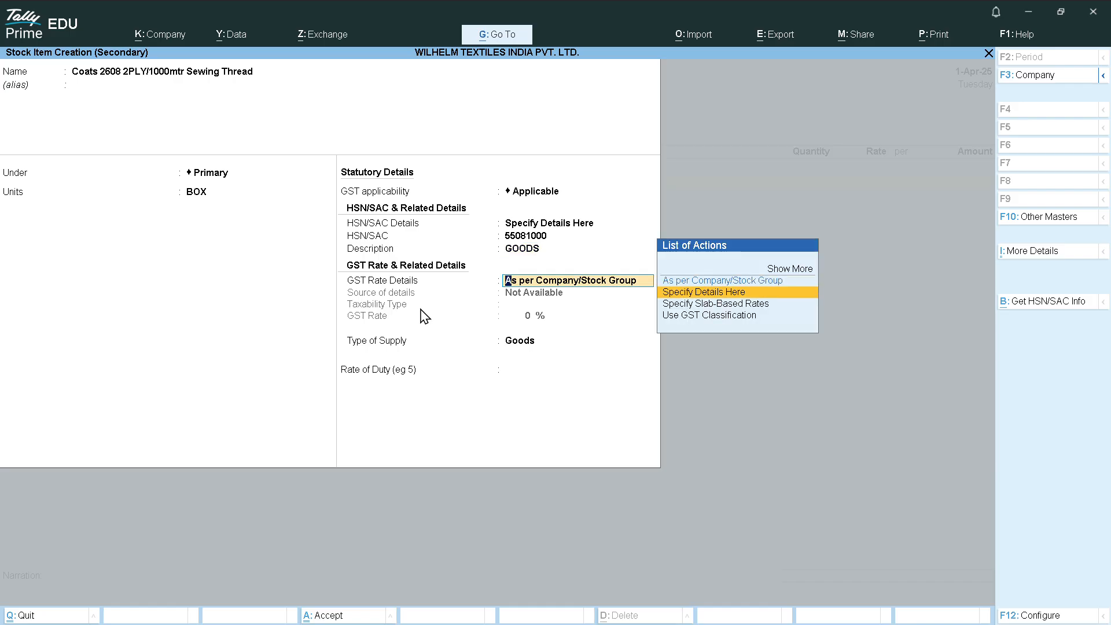
key("Return")
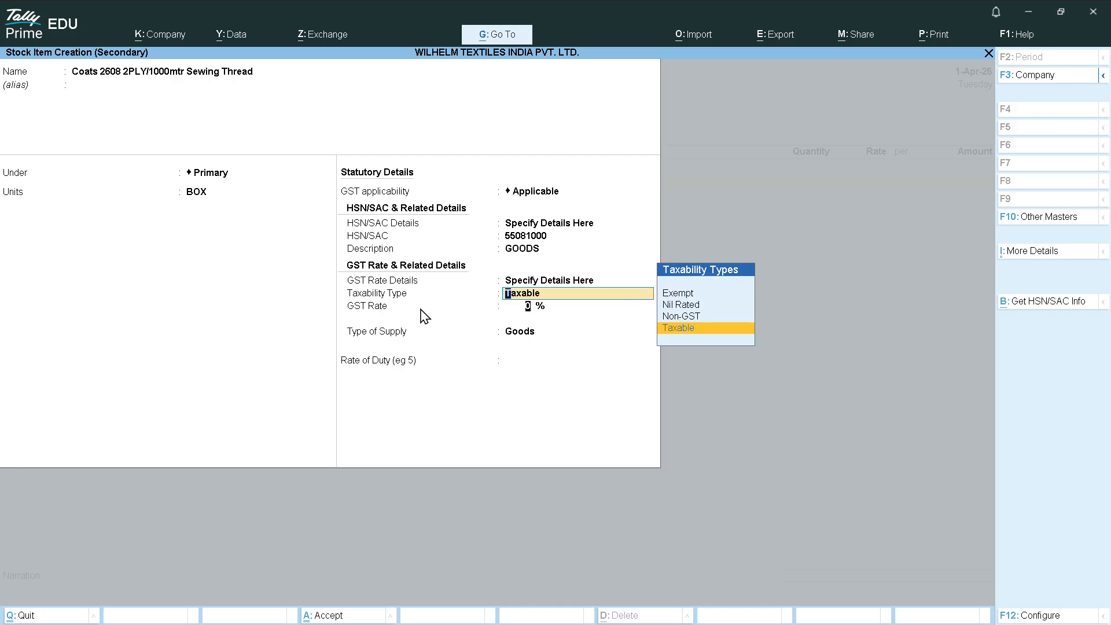
key("Return")
type("12")
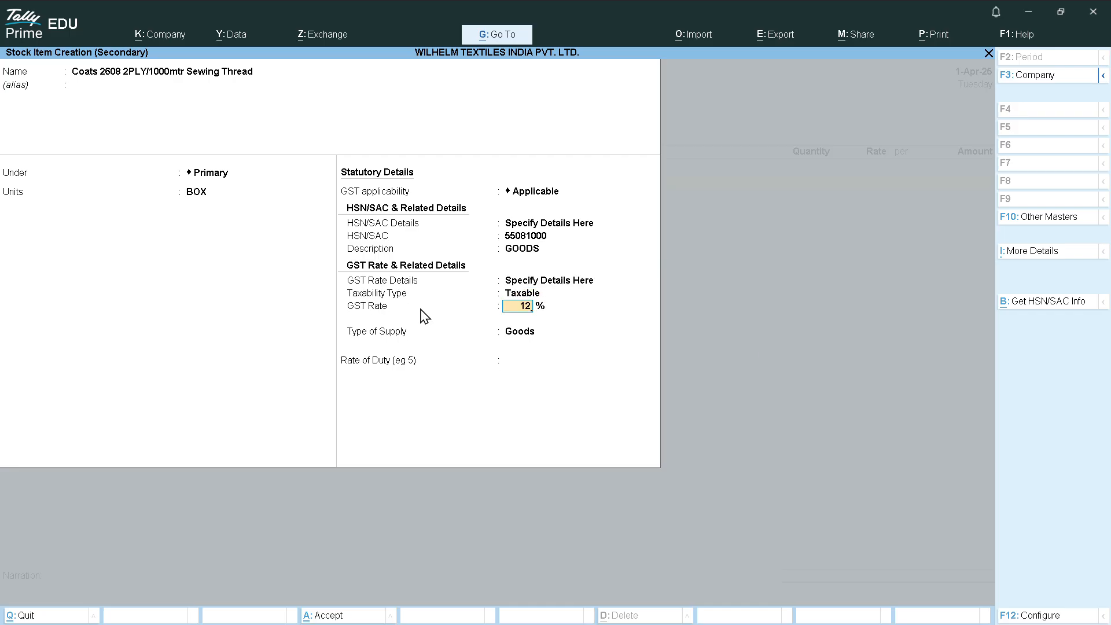
key("Return")
key("Return")
key("Return")
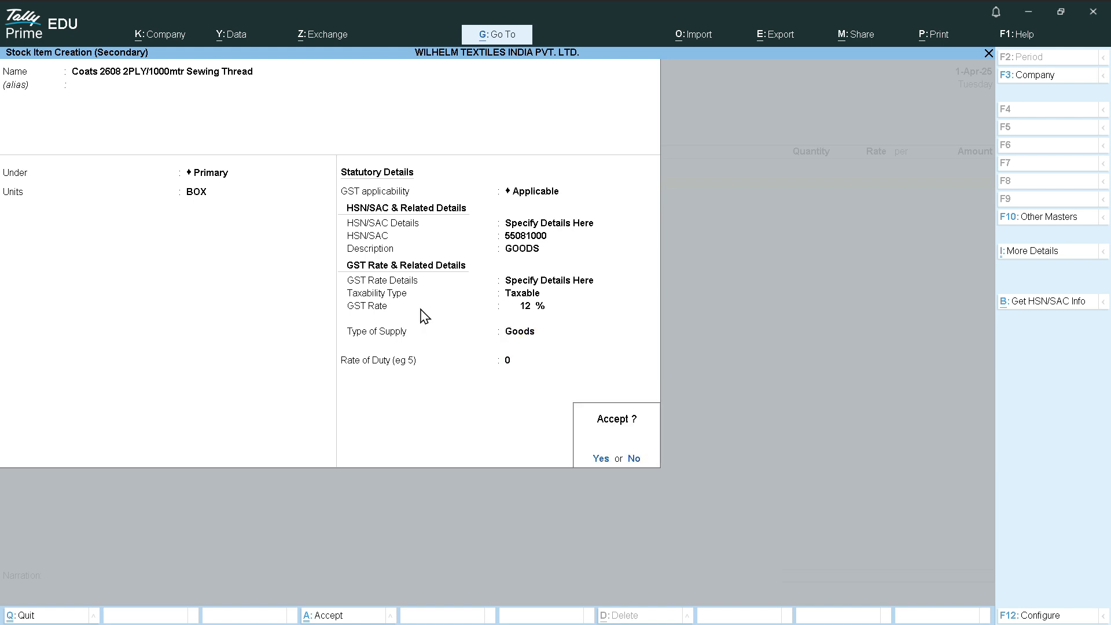
key("Return")
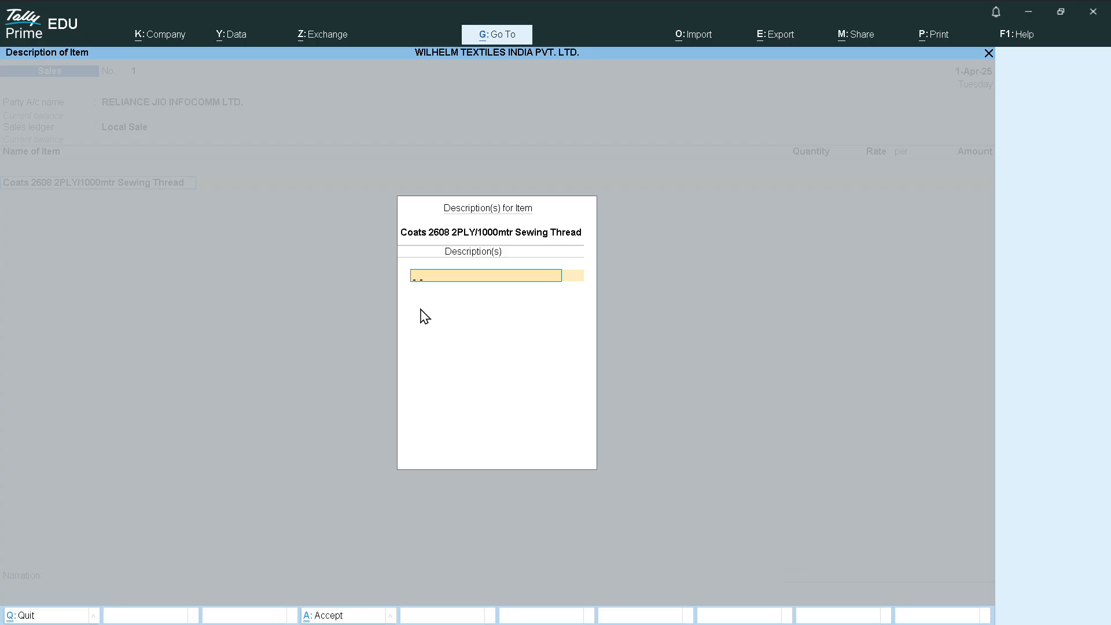
Add the item description C-7900/10, 01209/50 and return to the voucher
type("C")
type("-7900/10")
type(", 01209/50")
key("Return")
key("Return")
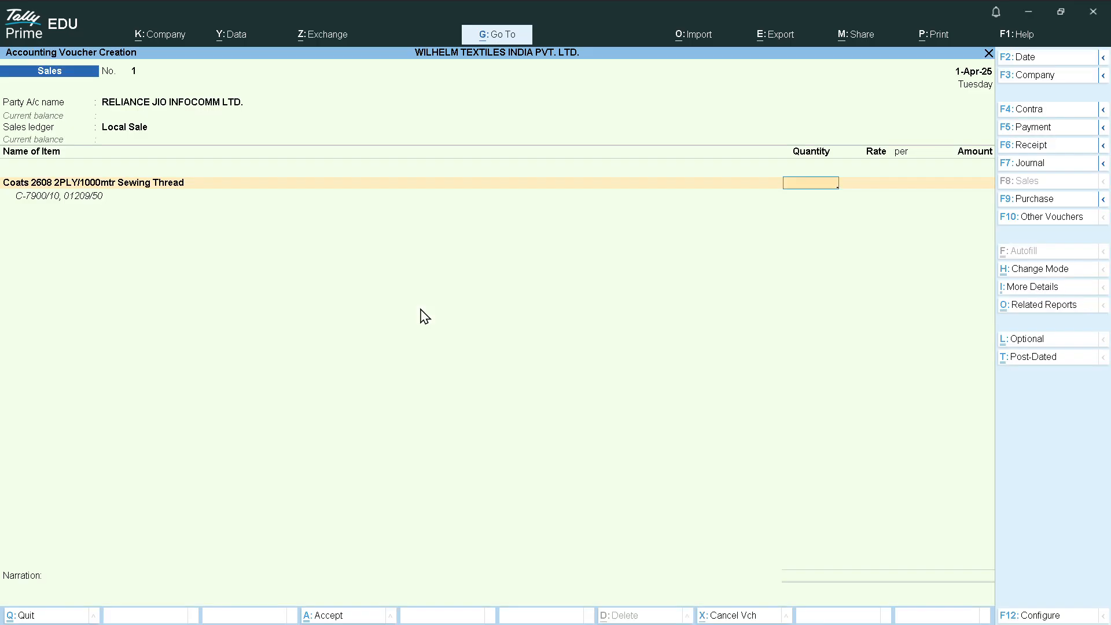
Enter 60 BOX for the thread, dismiss the negative stock warning and check the price
type("60")
key("Return")
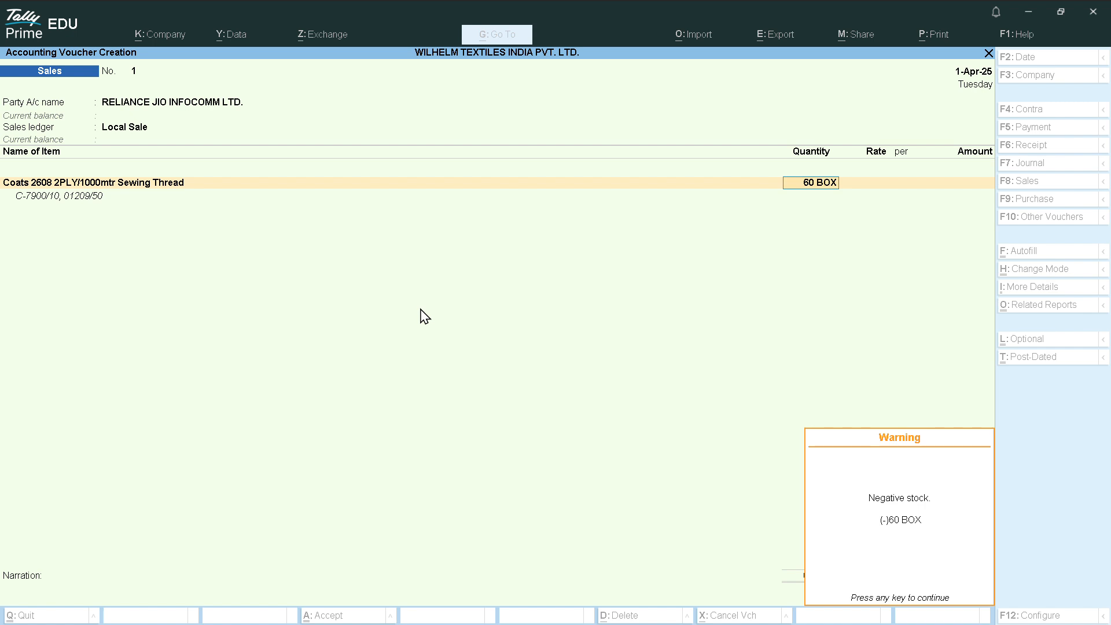
key("Return")
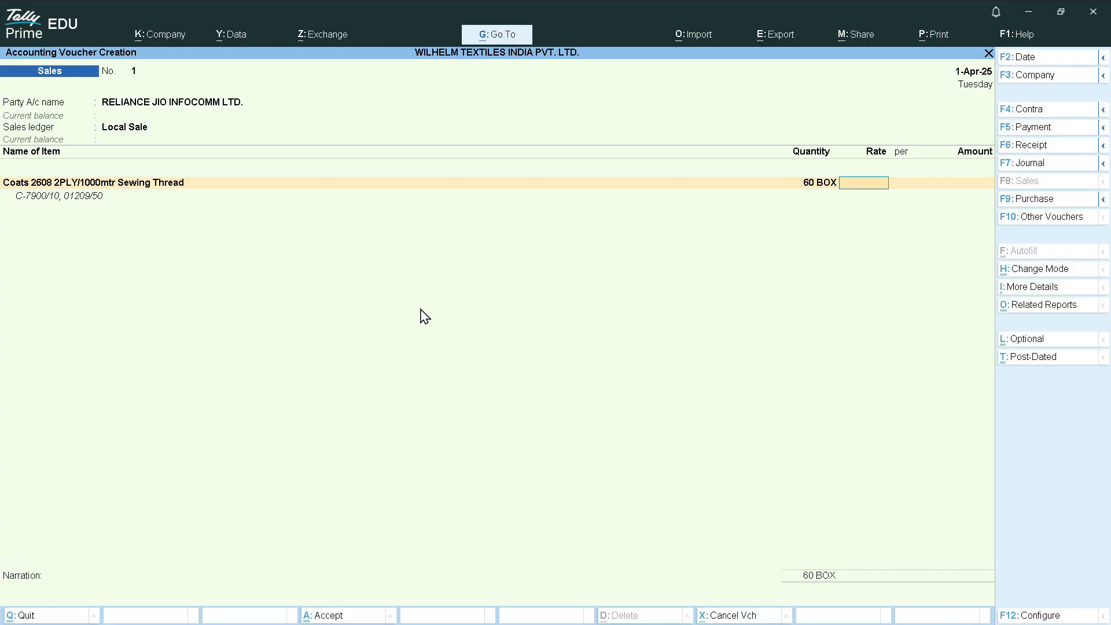
key("alt+Tab")
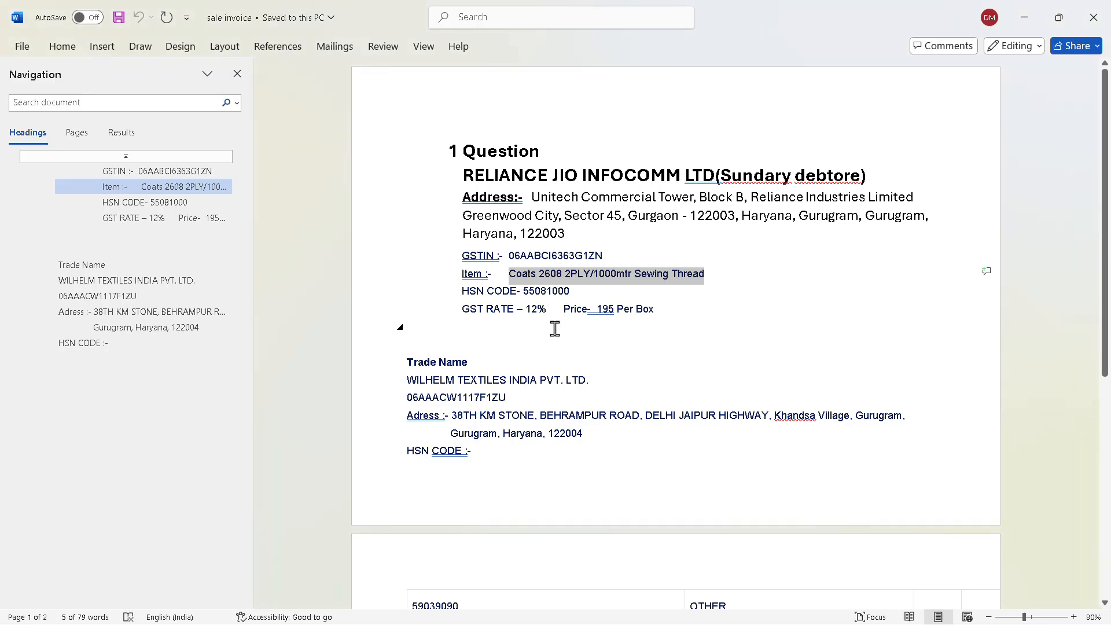
left_click(604, 320)
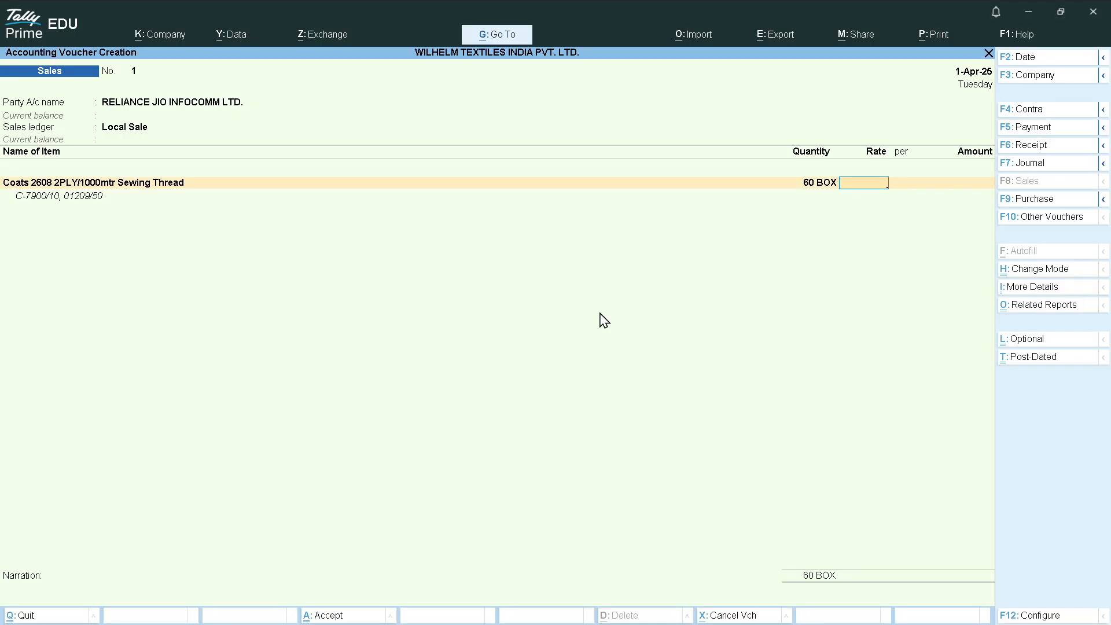
Price the thread at 195 per BOX for 11,700.00, accept GST details, and start a ledger line
type("195")
key("Return")
key("Return")
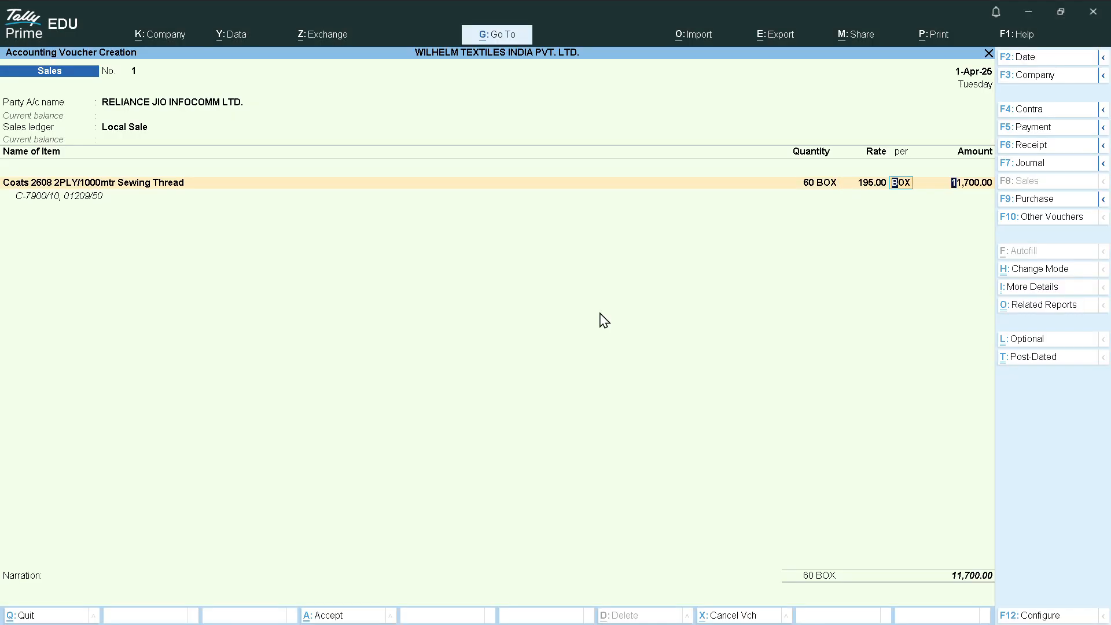
key("Return")
key("Return")
key("Return")
key("Return")
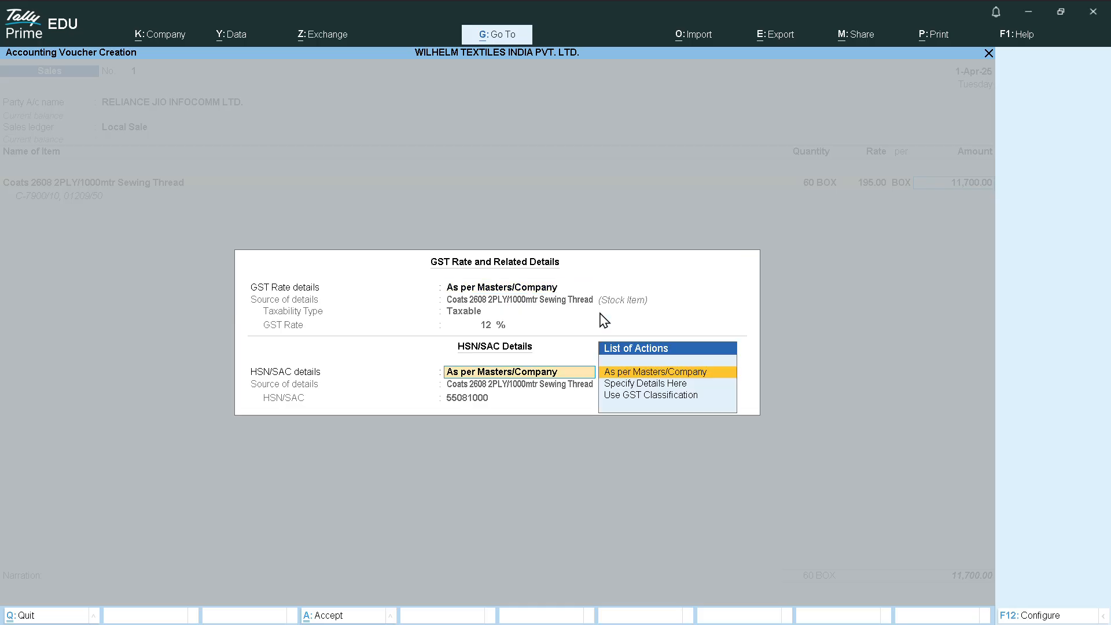
key("Return")
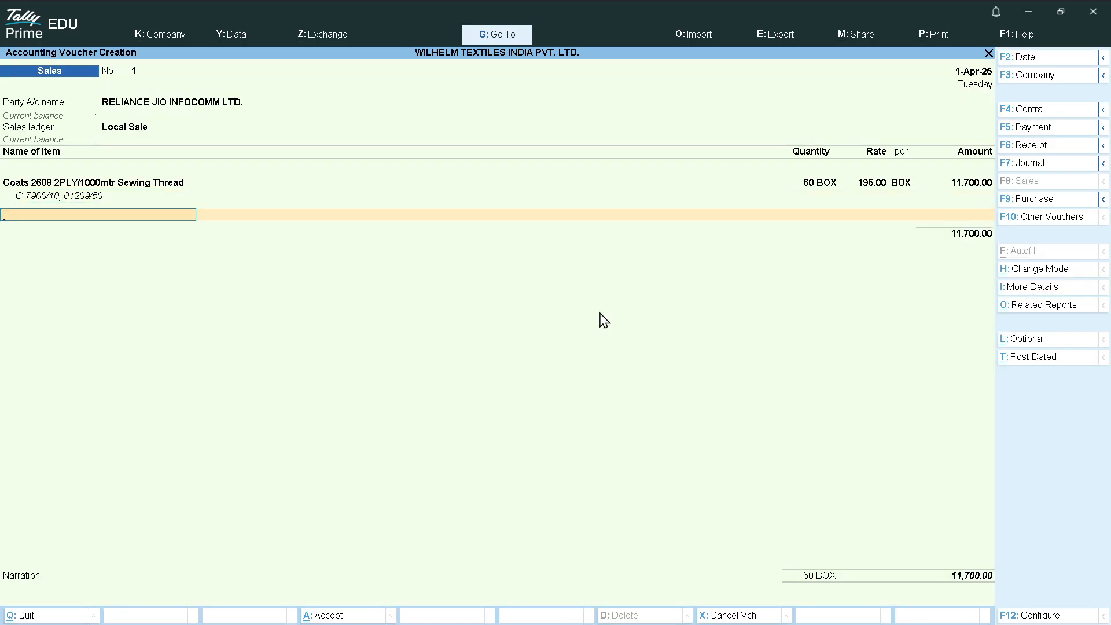
key("Return")
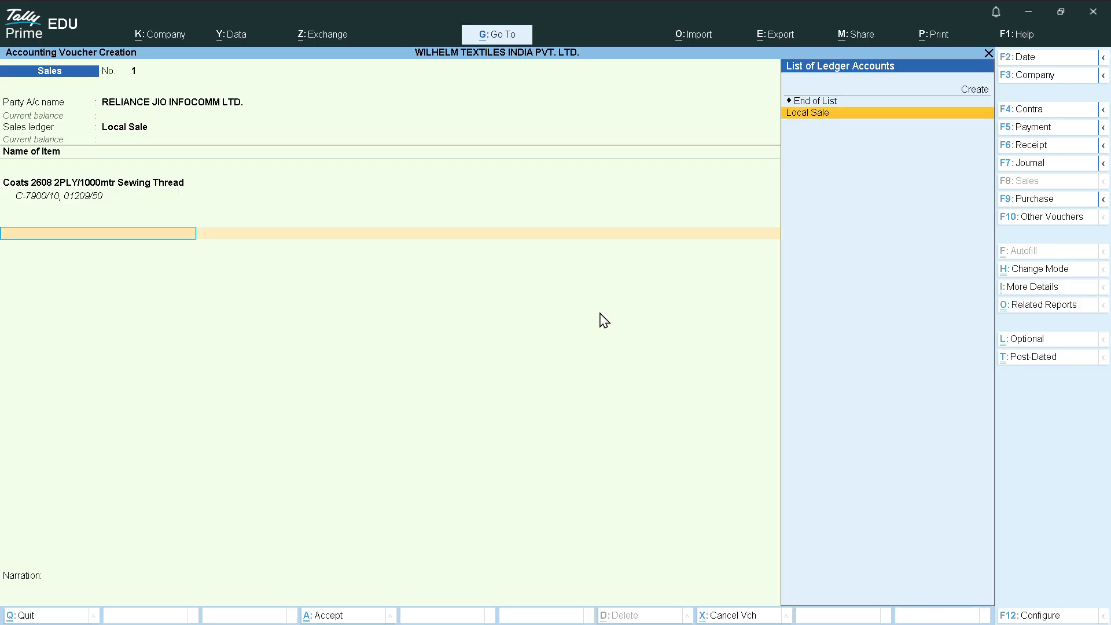
key("Up")
key("Up")
Create ledger OUTPUT CGST under Duties & Taxes, type GST, tax type CGST, 0% and no rounding
key("Return")
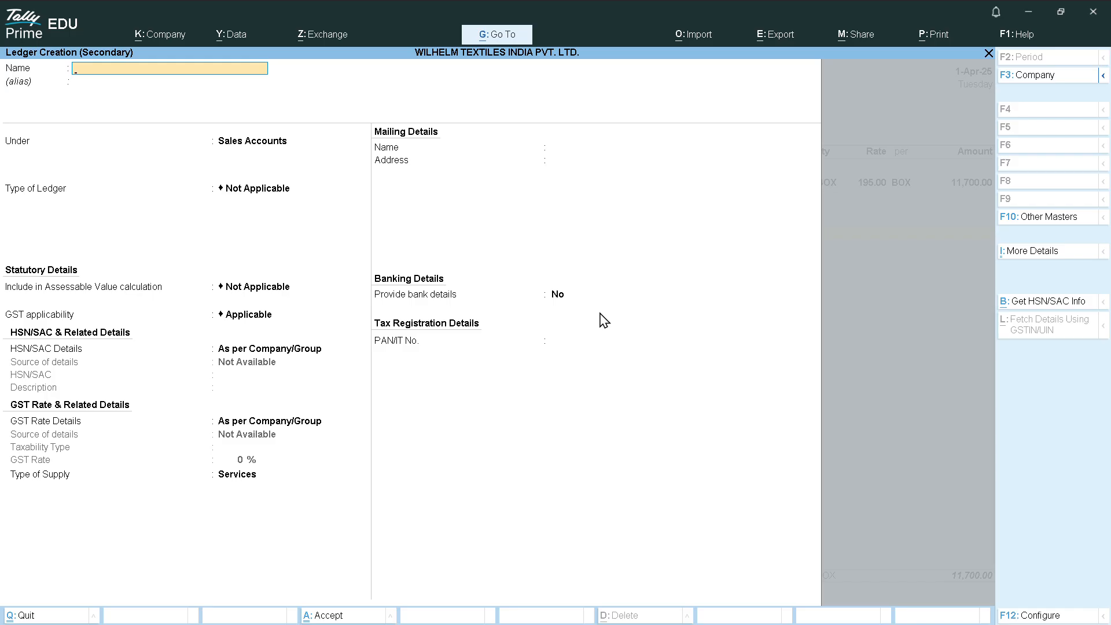
type("OUTPUT CGST")
key("Return")
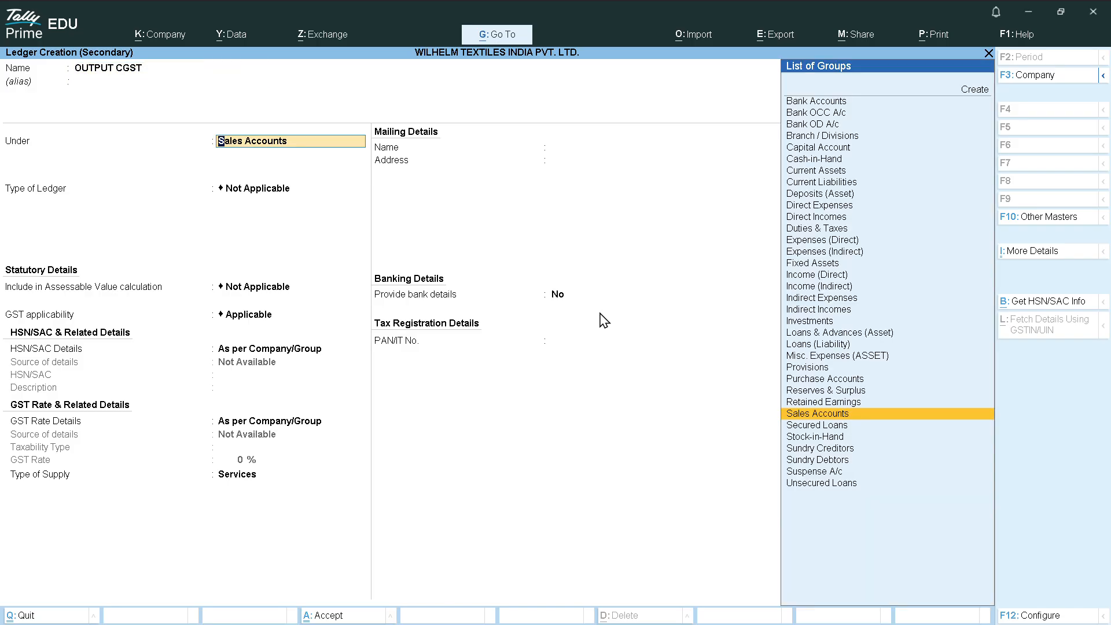
type("Du")
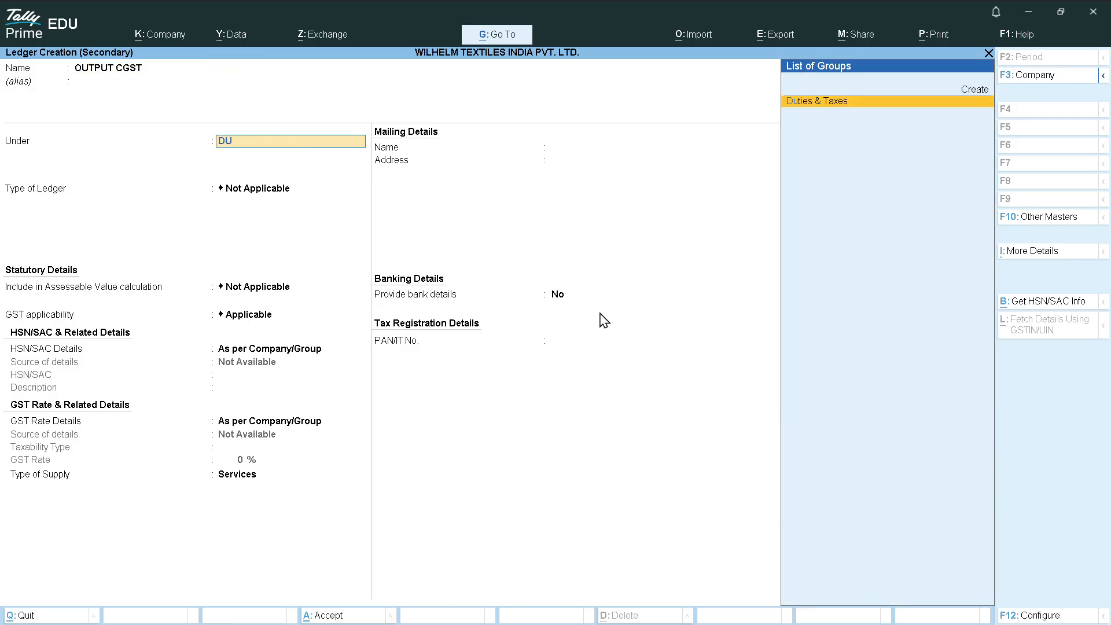
key("Return")
key("Up")
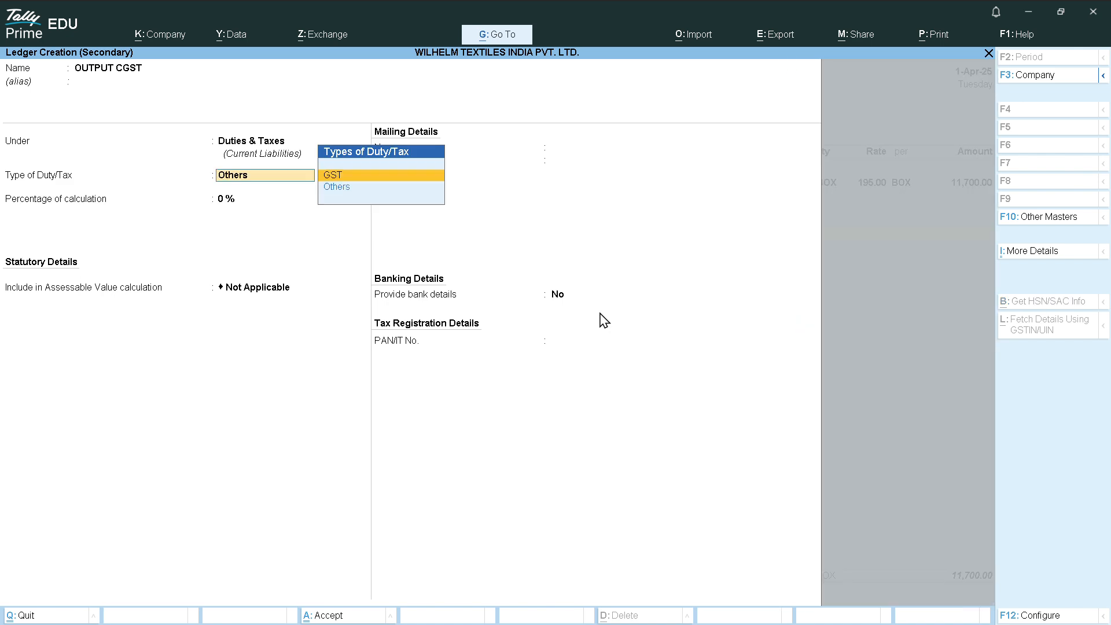
key("Return")
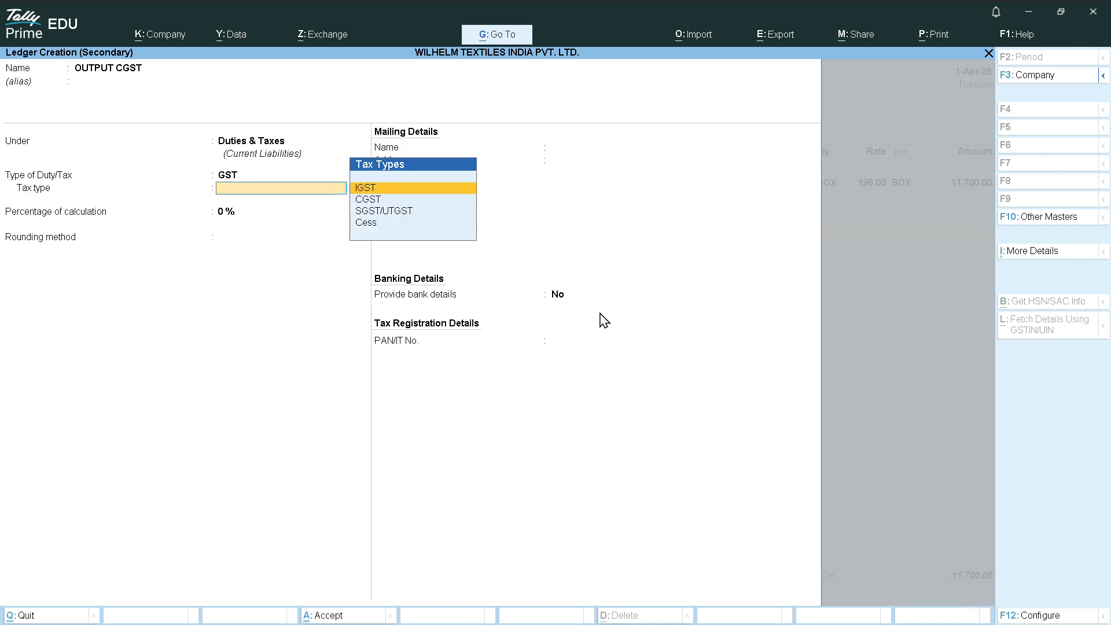
key("Down")
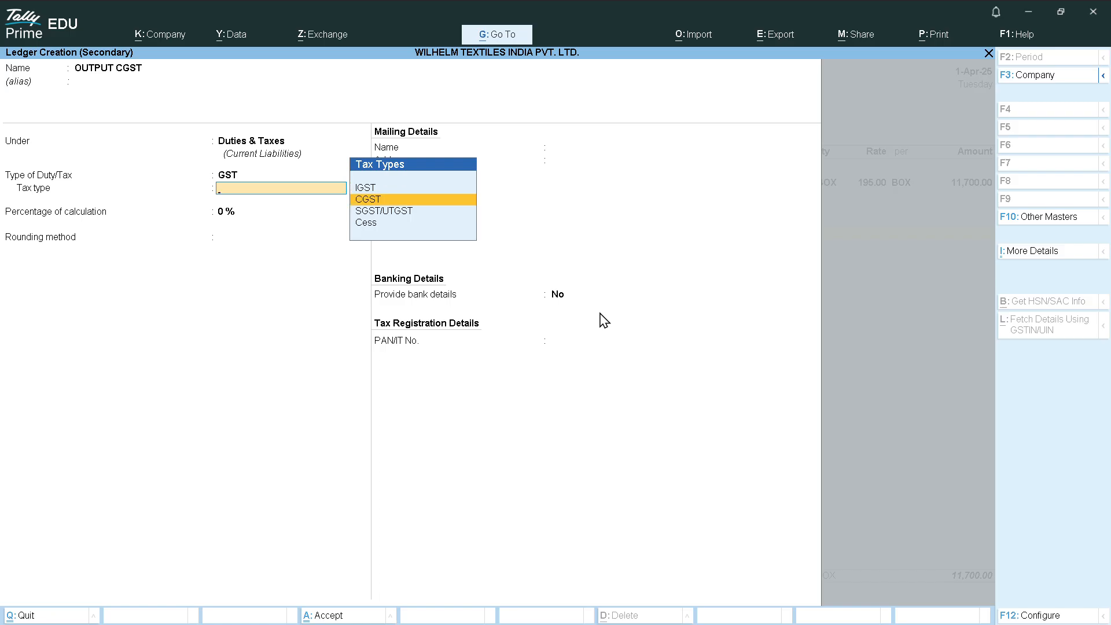
key("Return")
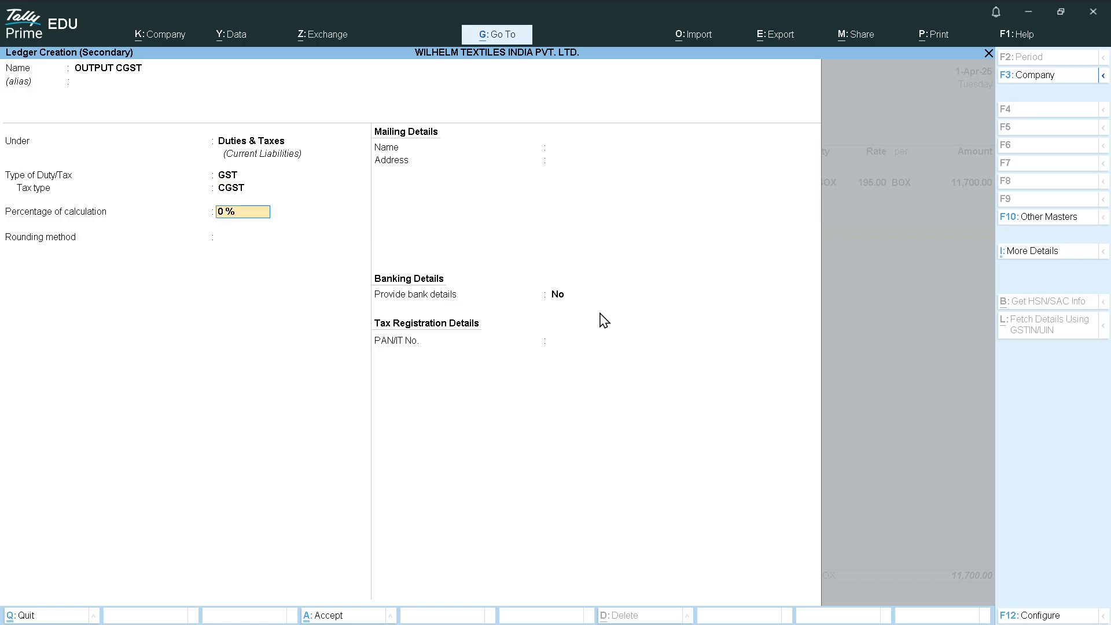
key("Return")
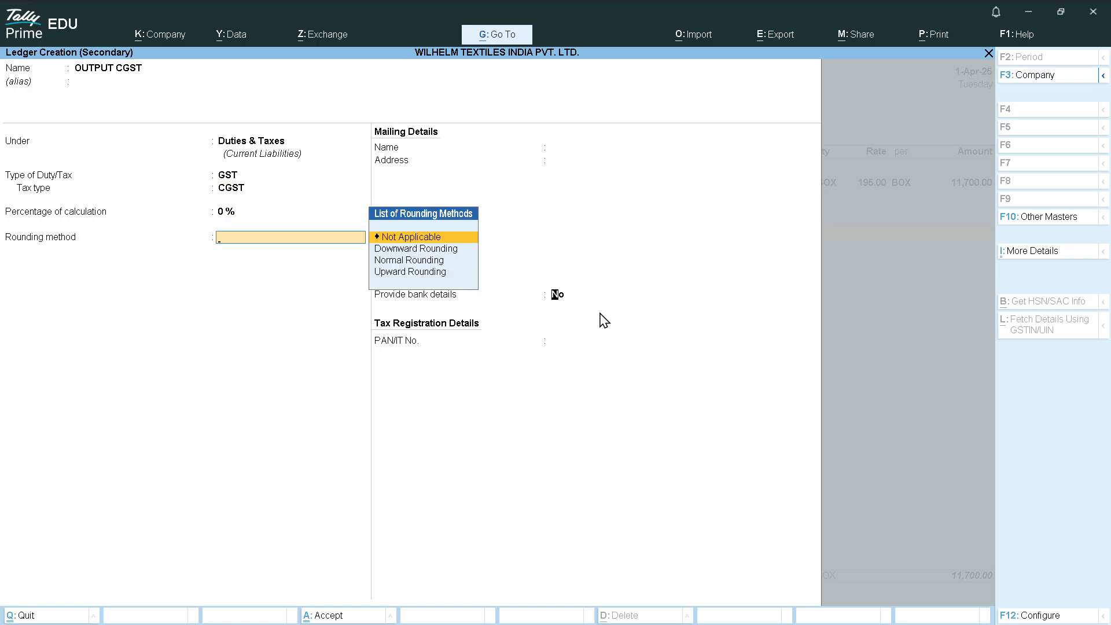
key("Return")
key("Return")
key("Return")
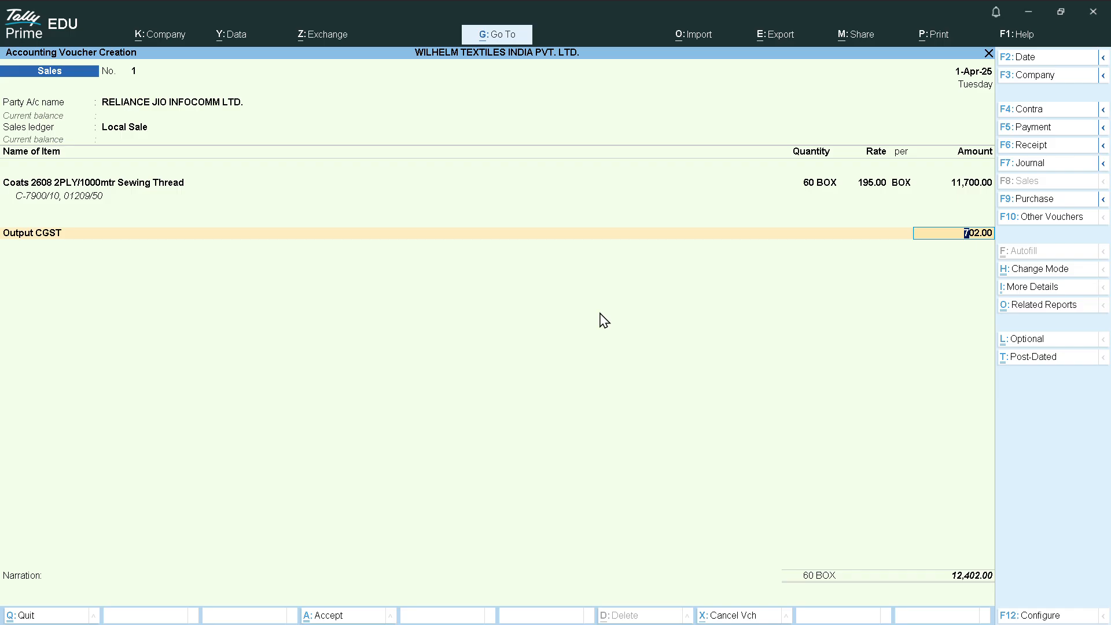
Accept Output CGST at 702.00 and start a new ledger named OUTPUT SGST
key("Return")
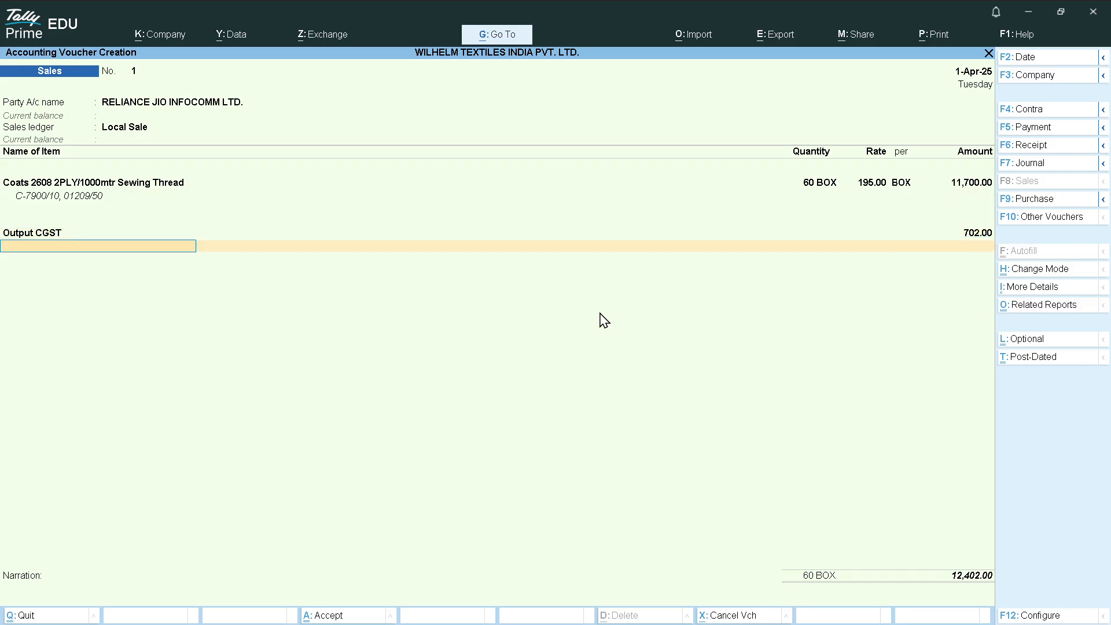
key("alt+c")
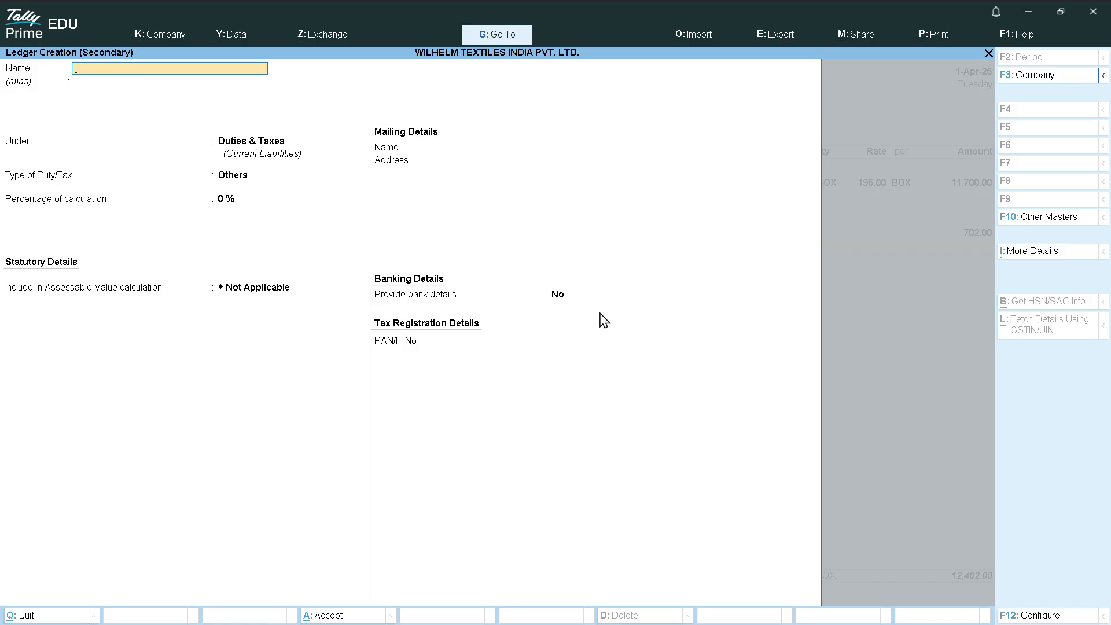
type("OUTPUT SGST")
key("Return")
key("Return")
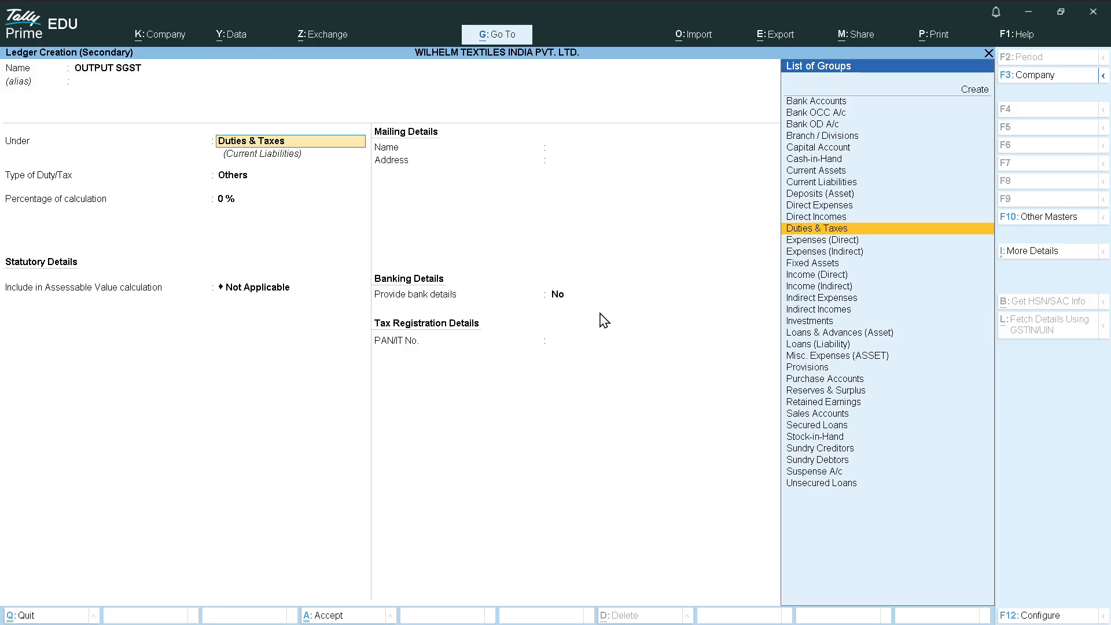
Put OUTPUT SGST under Duties & Taxes as GST, SGST/UTGST, and add it at 702.00
key("Return")
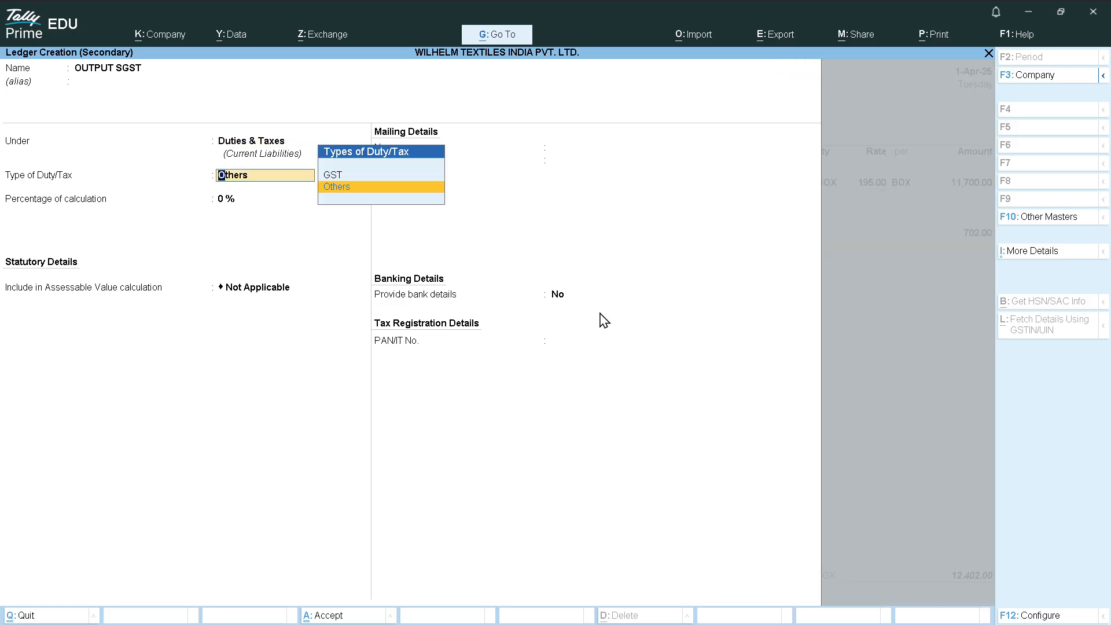
key("Up")
key("Return")
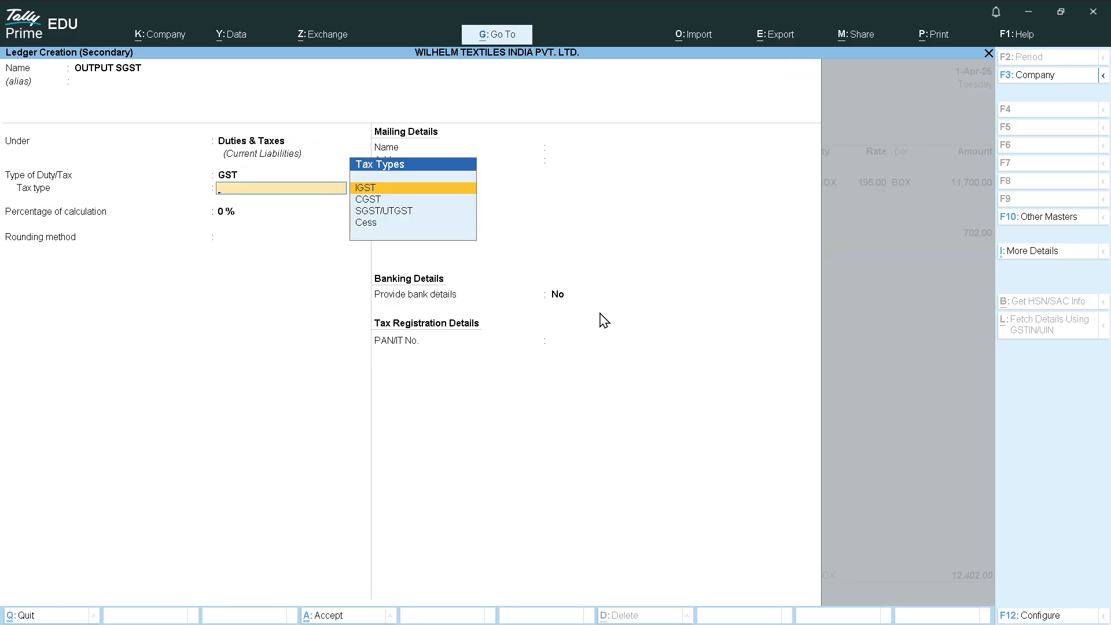
key("Down")
key("Down")
key("Return")
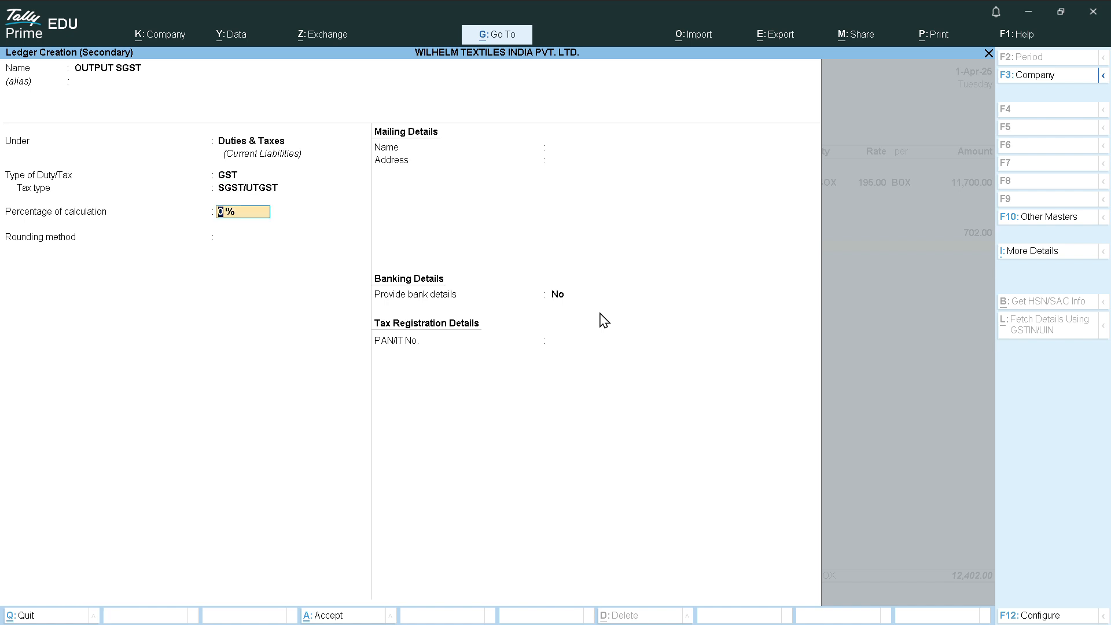
key("Return")
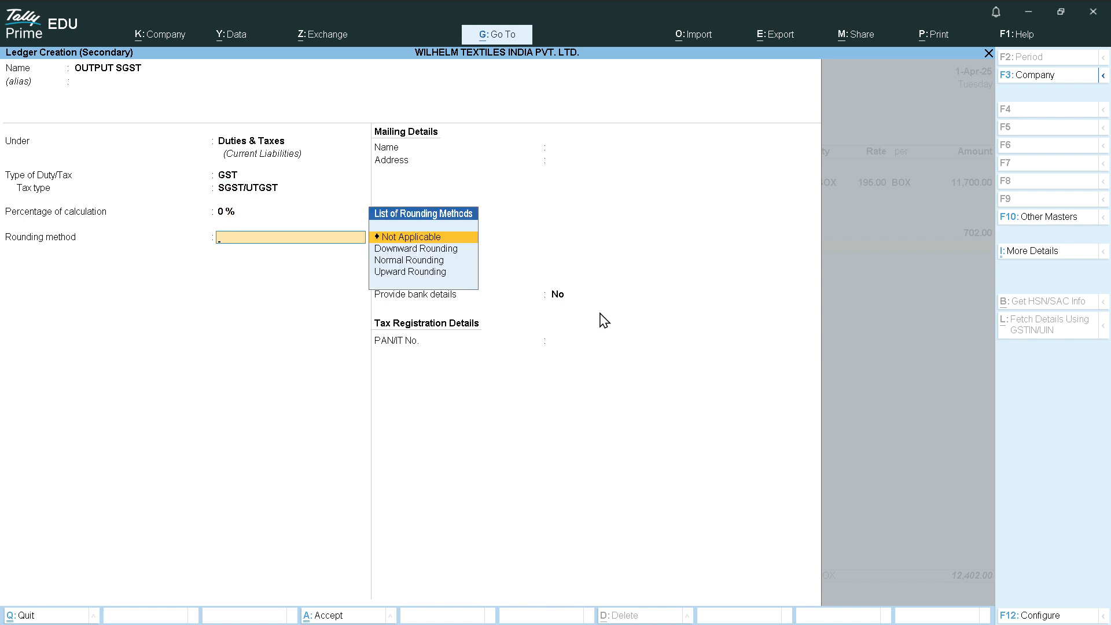
key("Return")
key("Return")
key("Return")
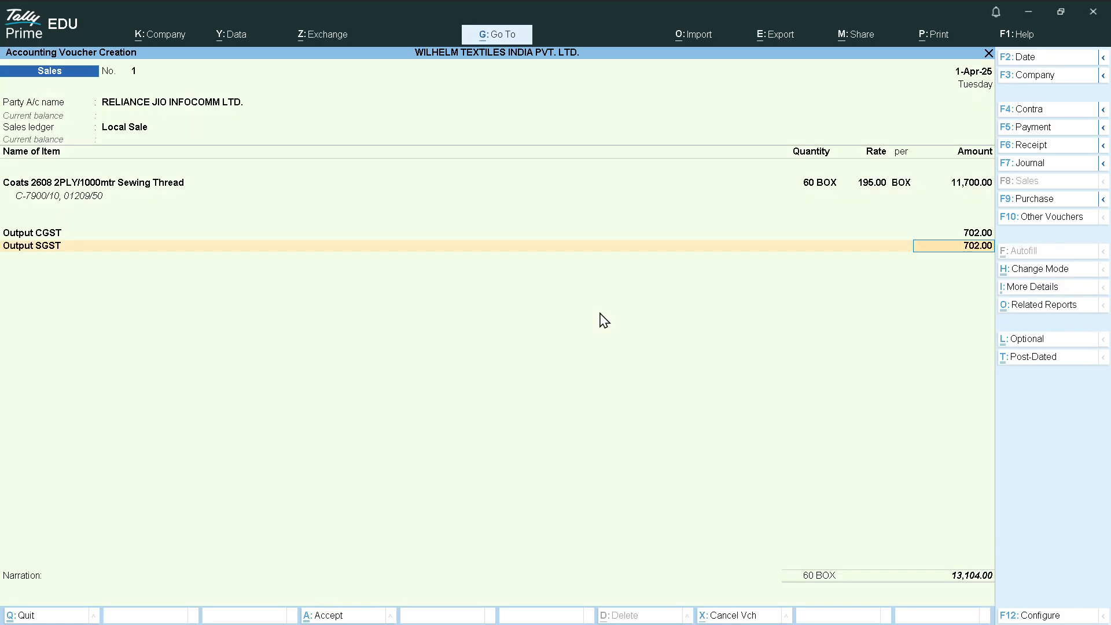
key("Return")
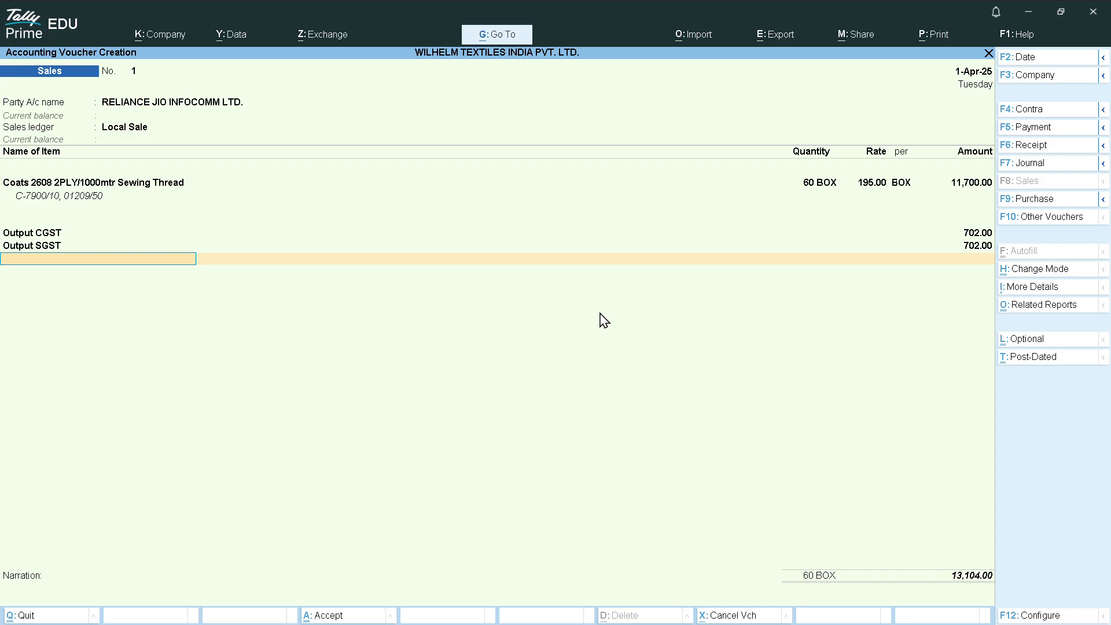
Open bill-wise details and choose New Ref as the adjustment method
key("Return")
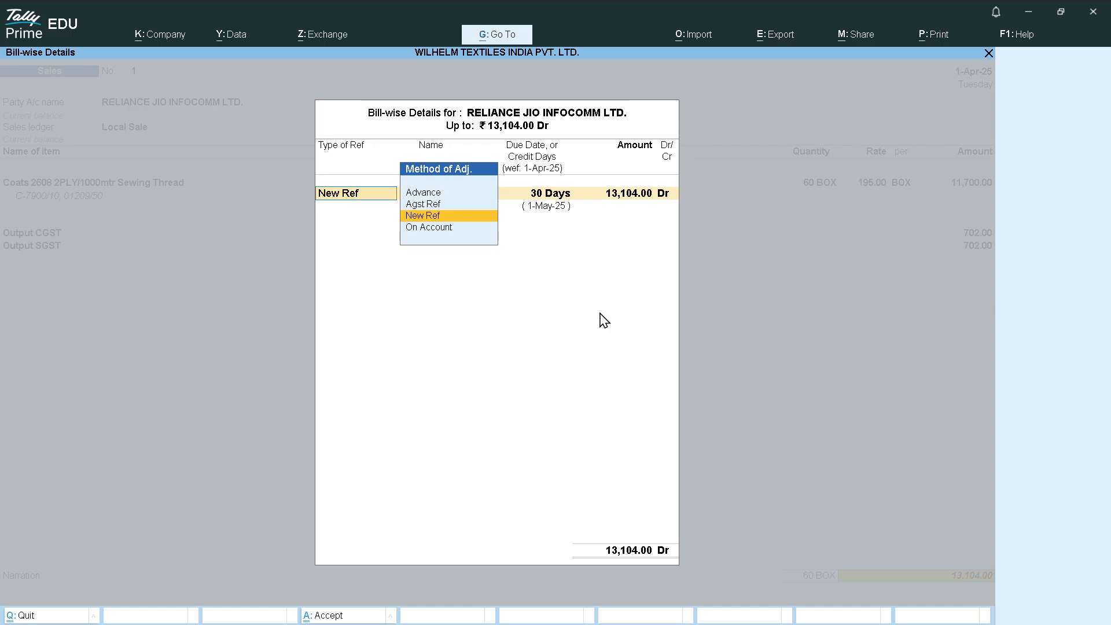
key("Return")
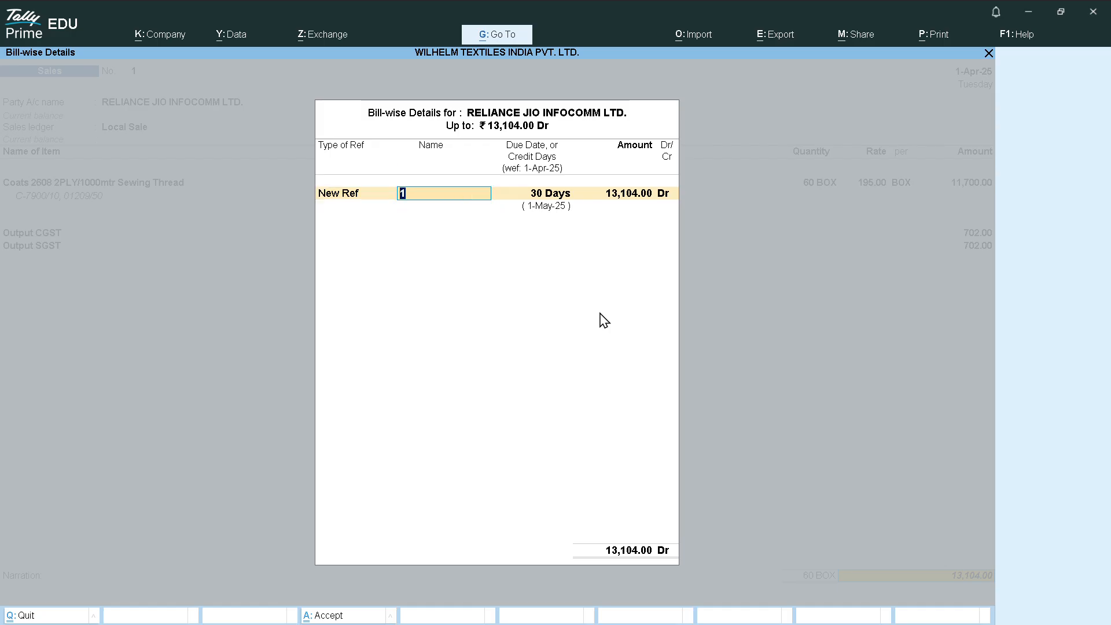
key("BackSpace")
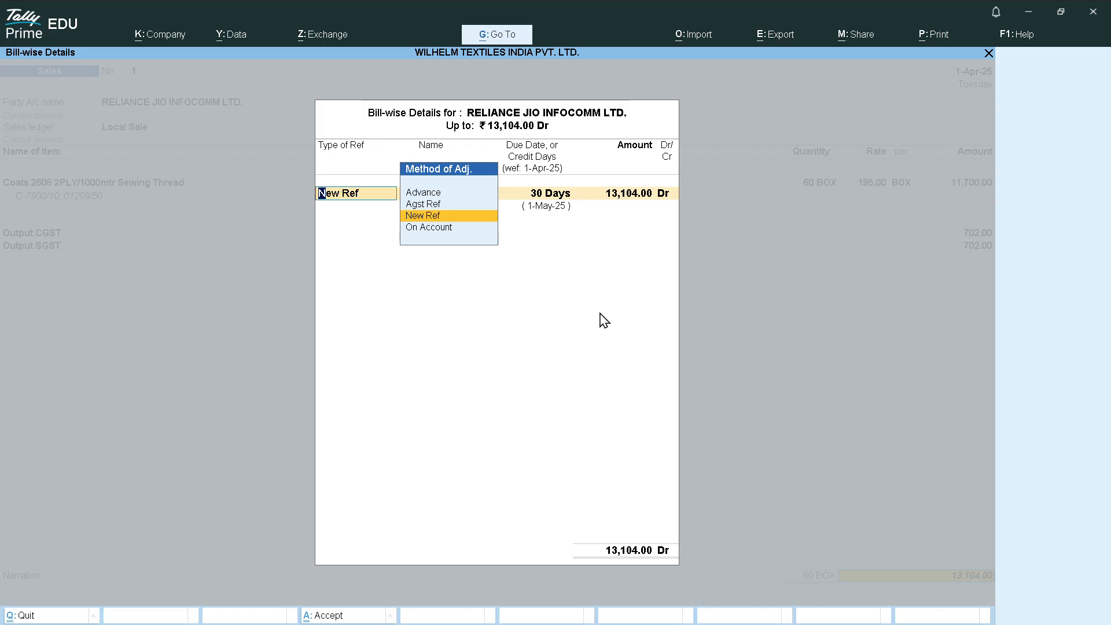
key("Up")
key("Up")
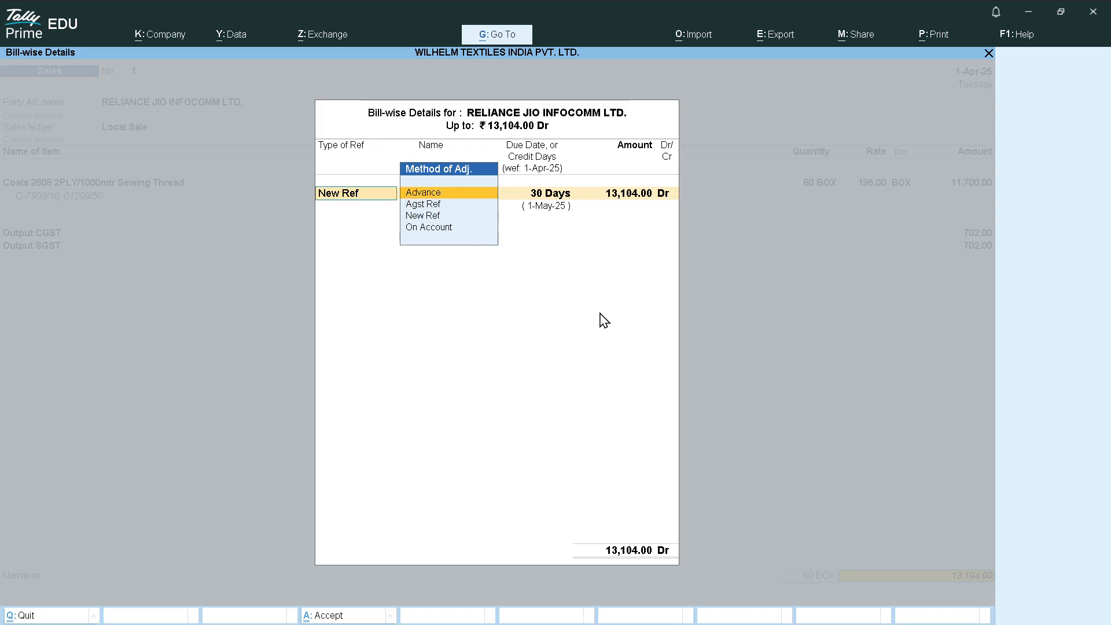
key("Down")
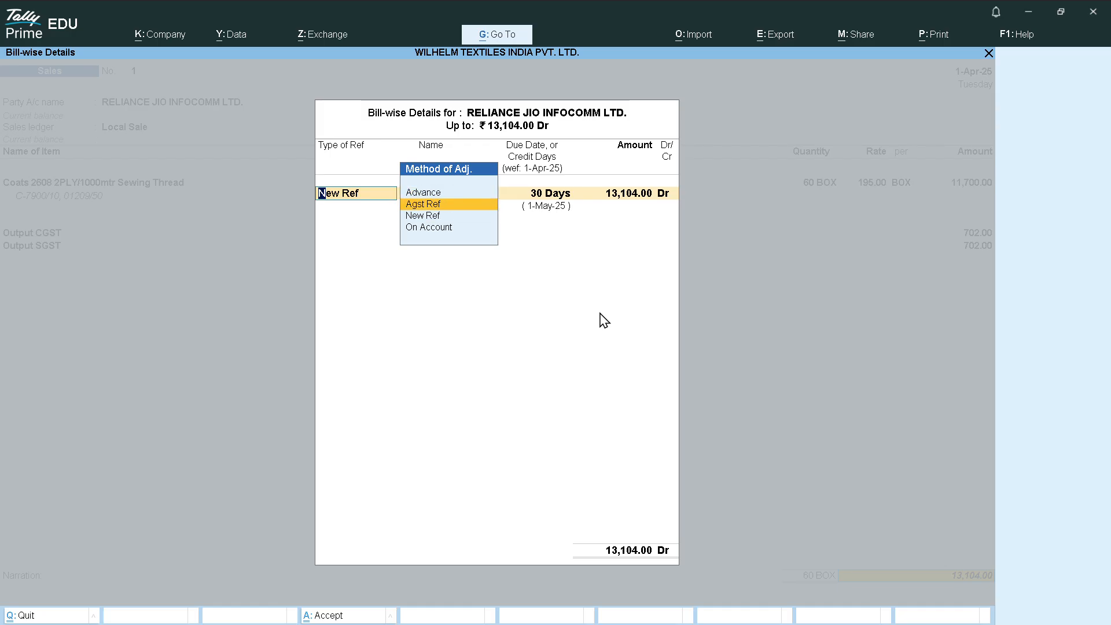
key("Down")
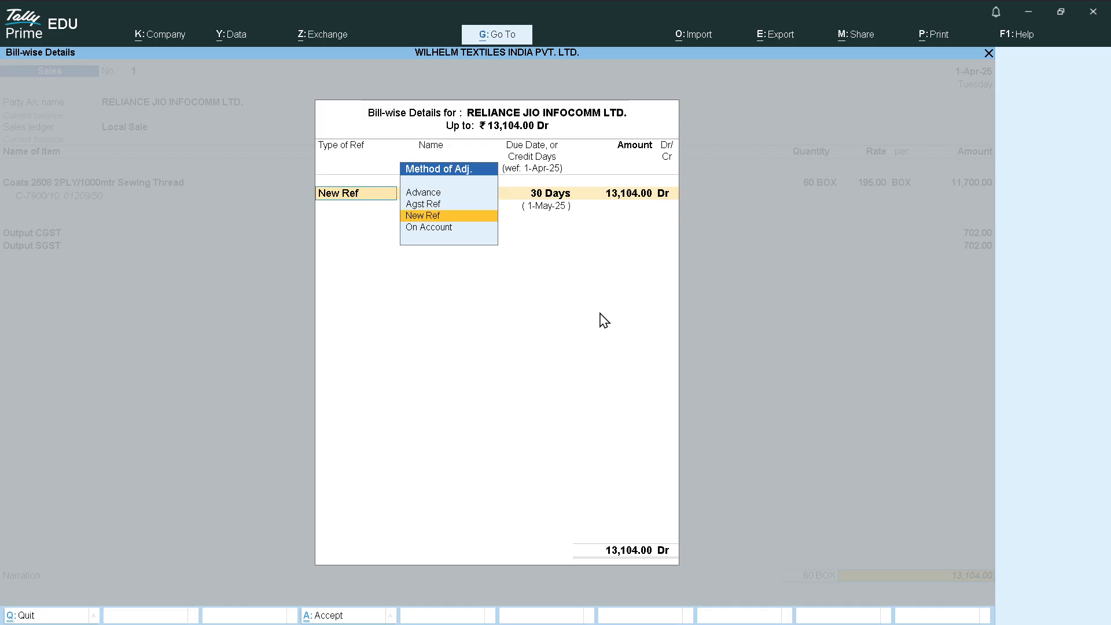
key("Up")
key("Up")
key("Down")
key("Down")
key("Down")
key("Up")
key("Return")
Name the reference 1 for 13,104.00 Dr and save sales voucher No. 1
type("1")
key("Return")
key("Return")
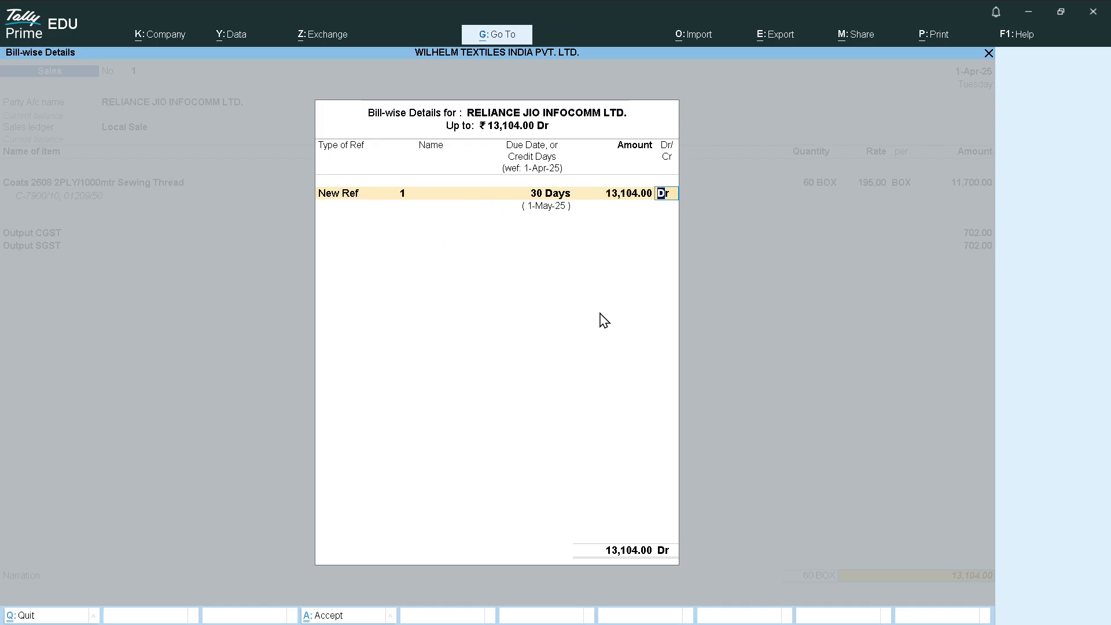
key("Return")
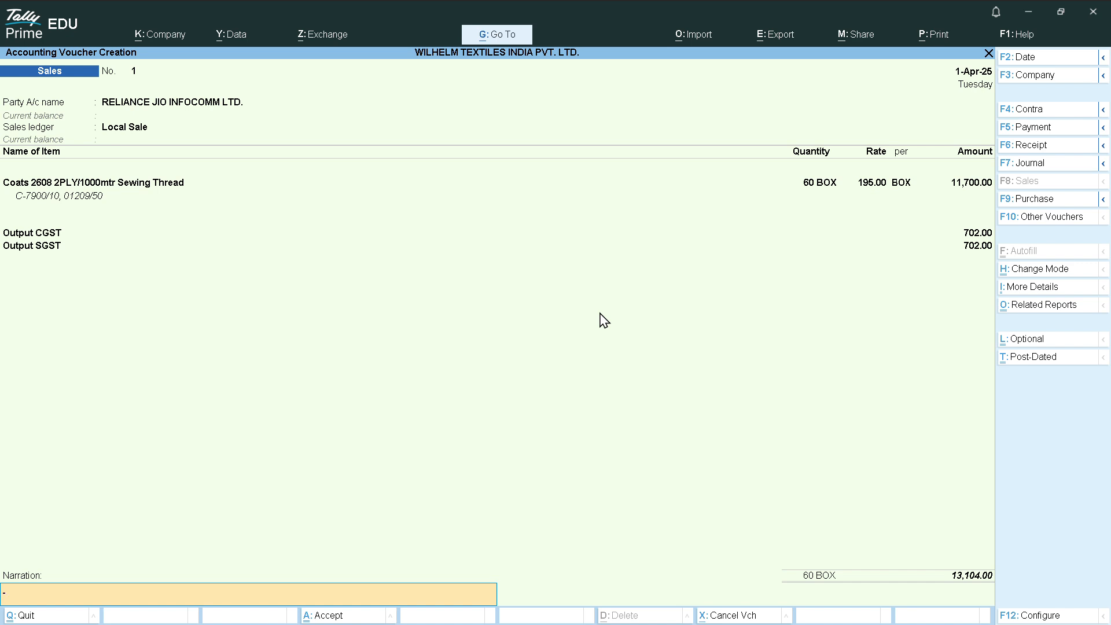
key("Return")
key("Return")
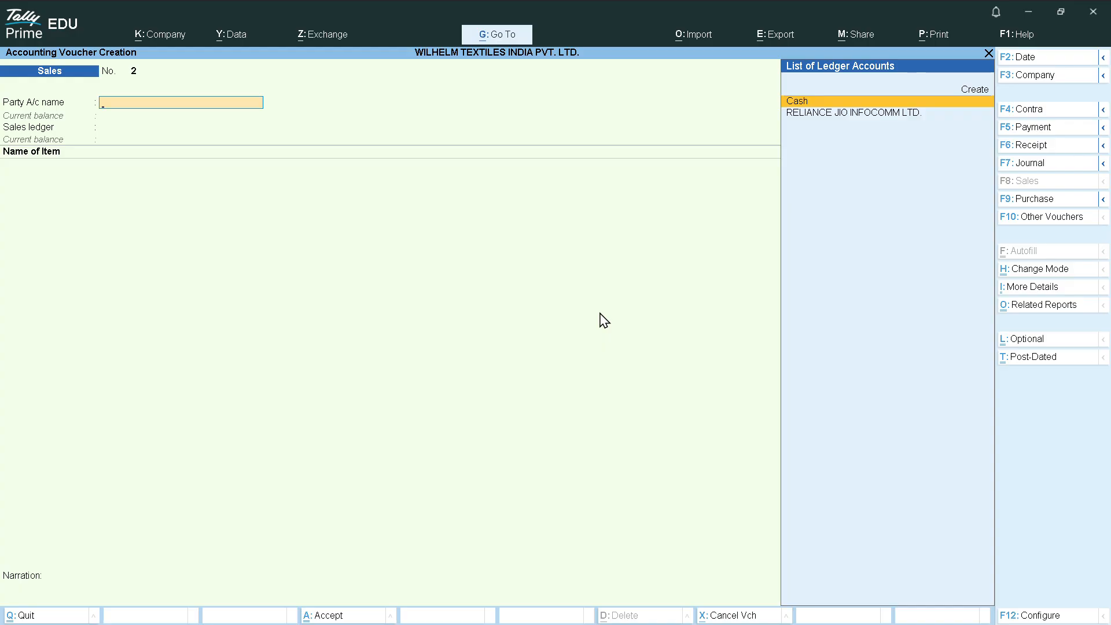
Quit the new blank sales voucher while staying in Tally
key("Escape")
key("Return")
key("Escape")
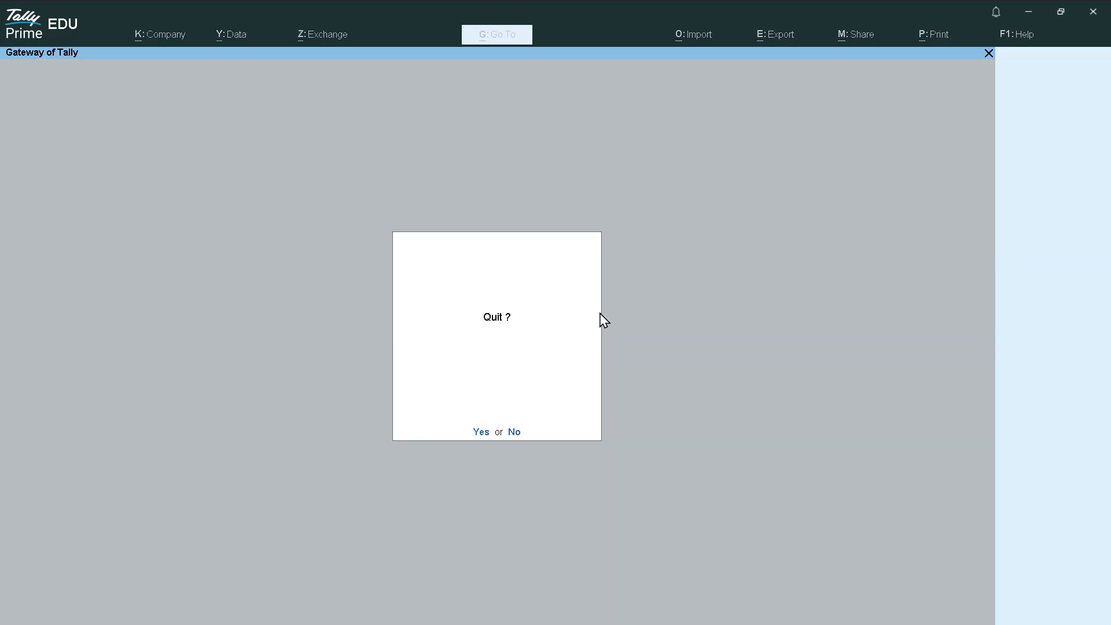
key("Escape")
Open the Day Book from Gateway of Tally to reach the RELIANCE JIO sales entry
key("k")
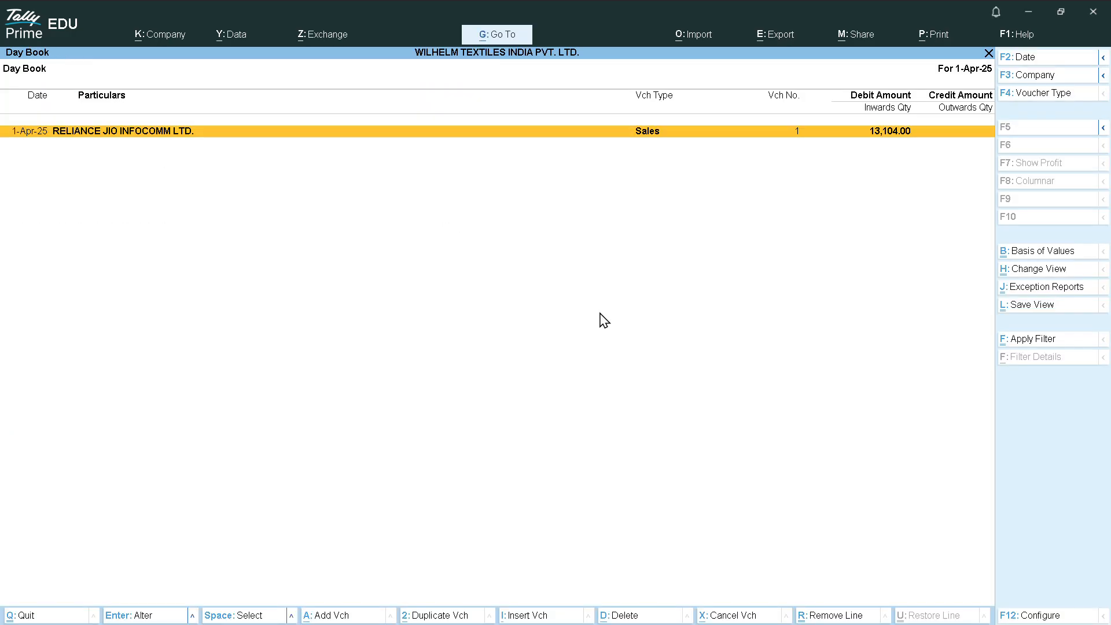
key("Escape")
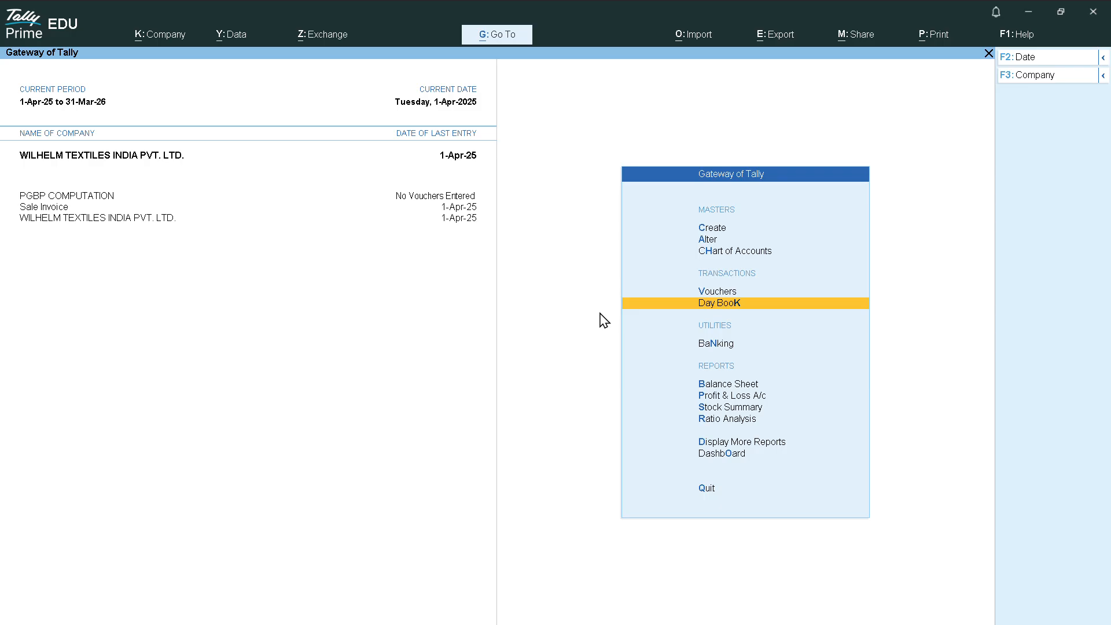
key("Down")
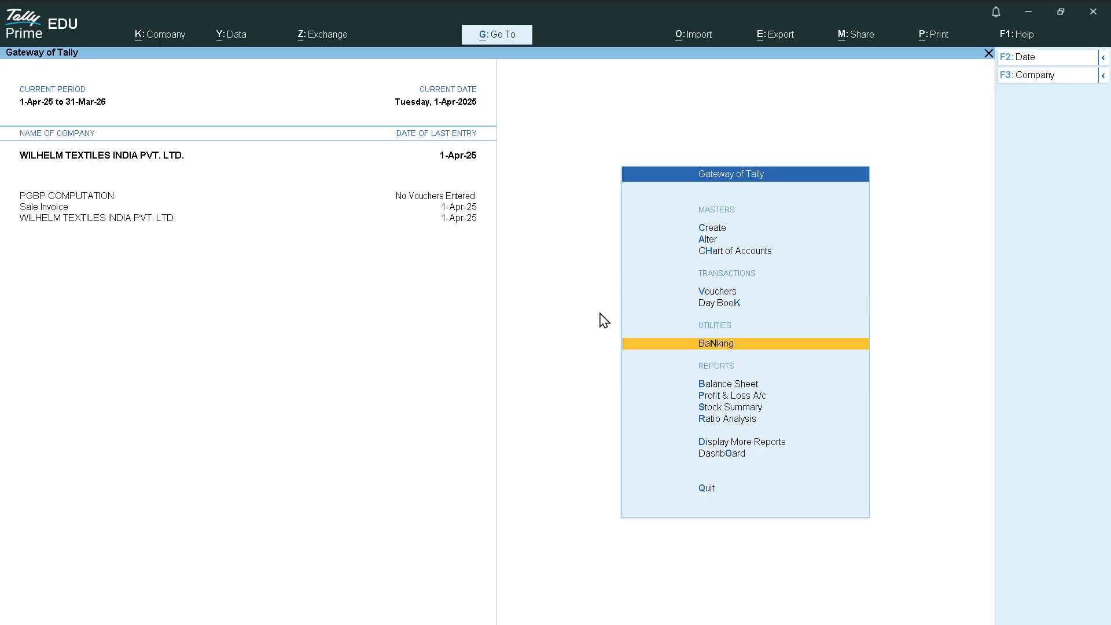
key("Up")
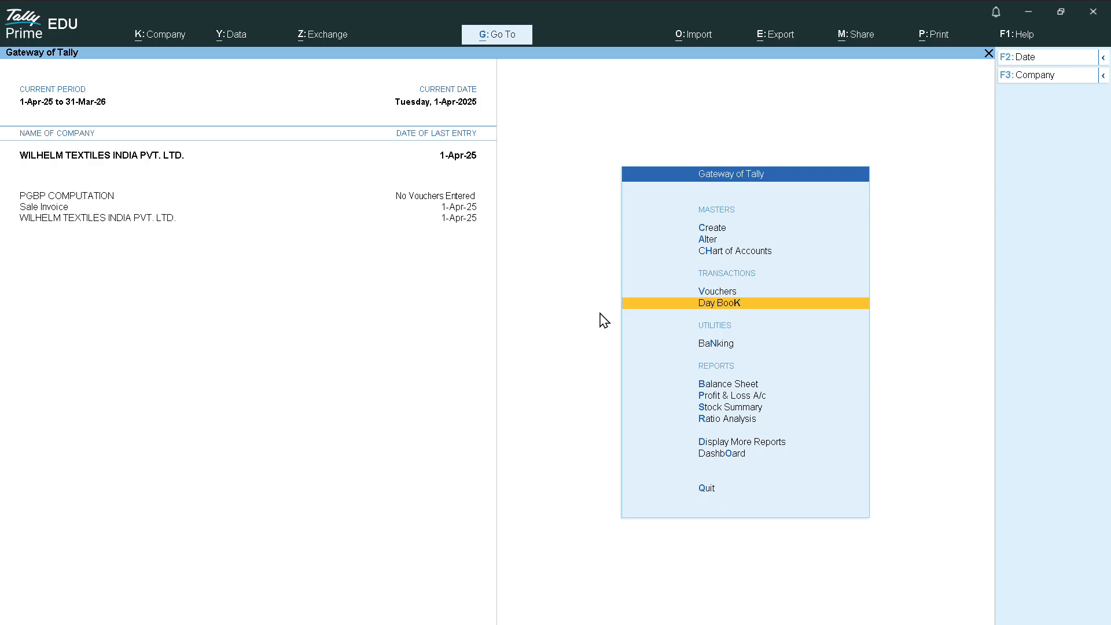
key("Return")
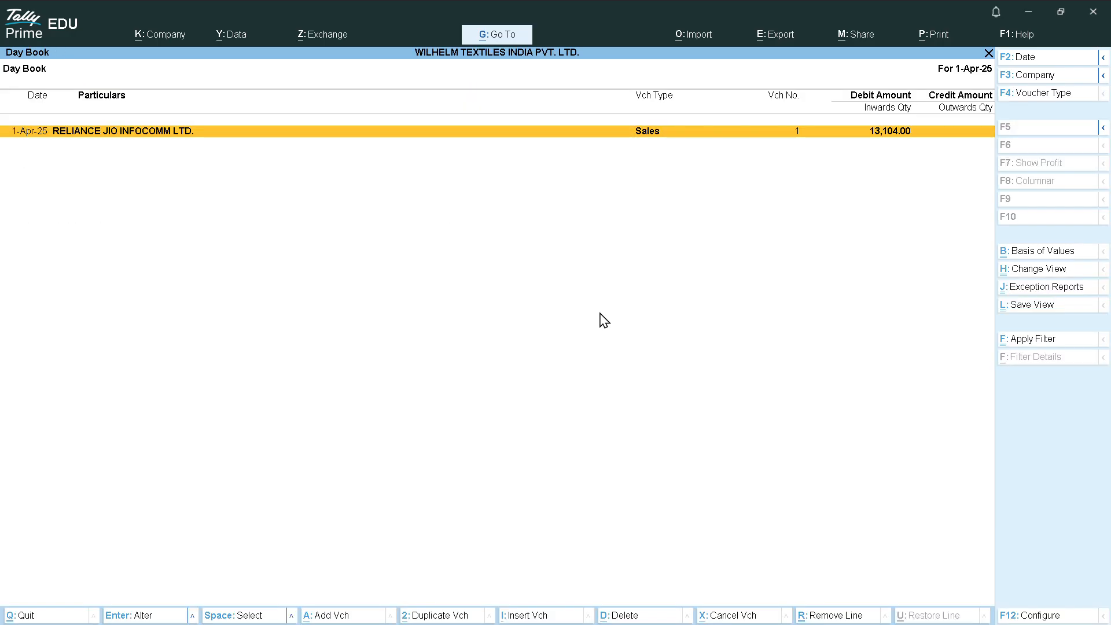
key("Escape")
key("Up")
key("Down")
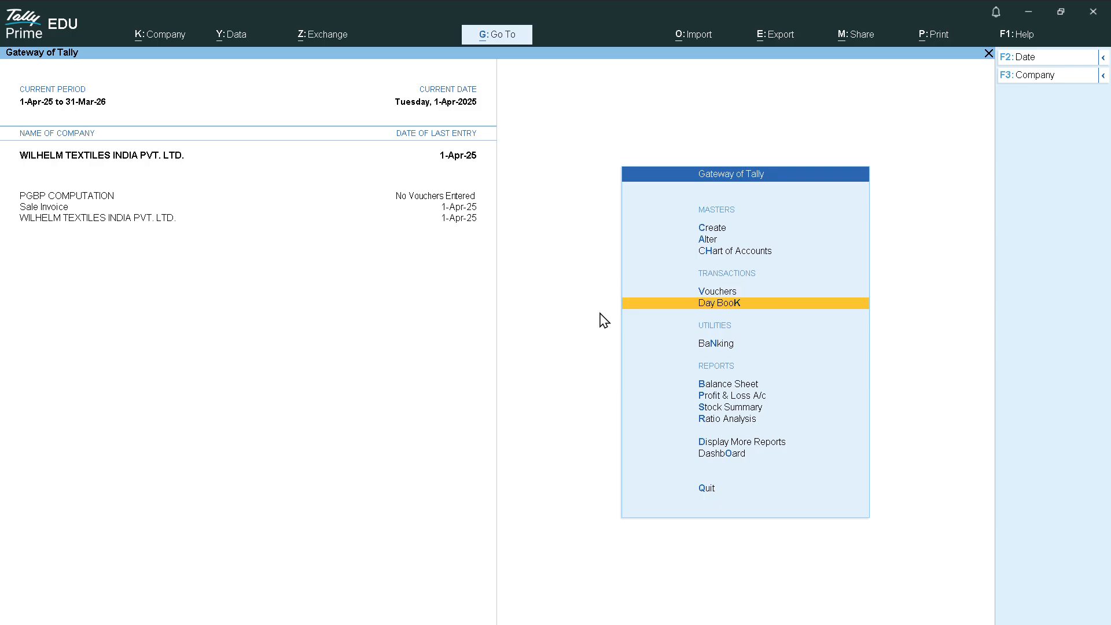
key("Return")
key("Return")
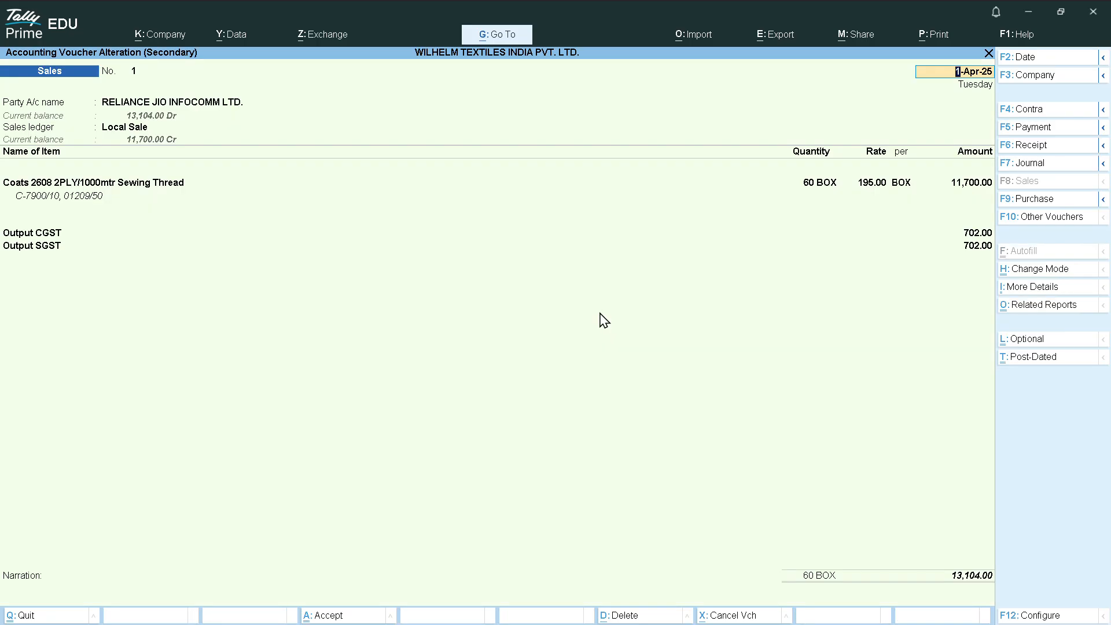
Reopen sales voucher No. 1 for alteration from the Day Book
type("p")
key("Escape")
key("Escape")
key("y")
key("Return")
Preview sales voucher No. 1 as a Tax Invoice with Ctrl+P
key("ctrl")
key("ctrl+p")
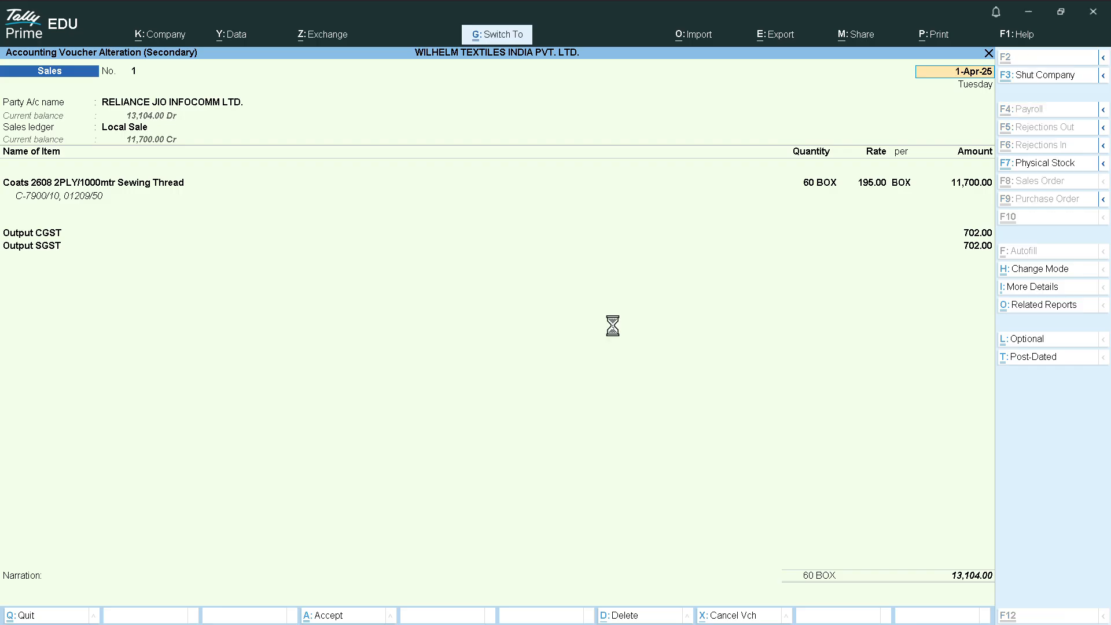
key("Left")
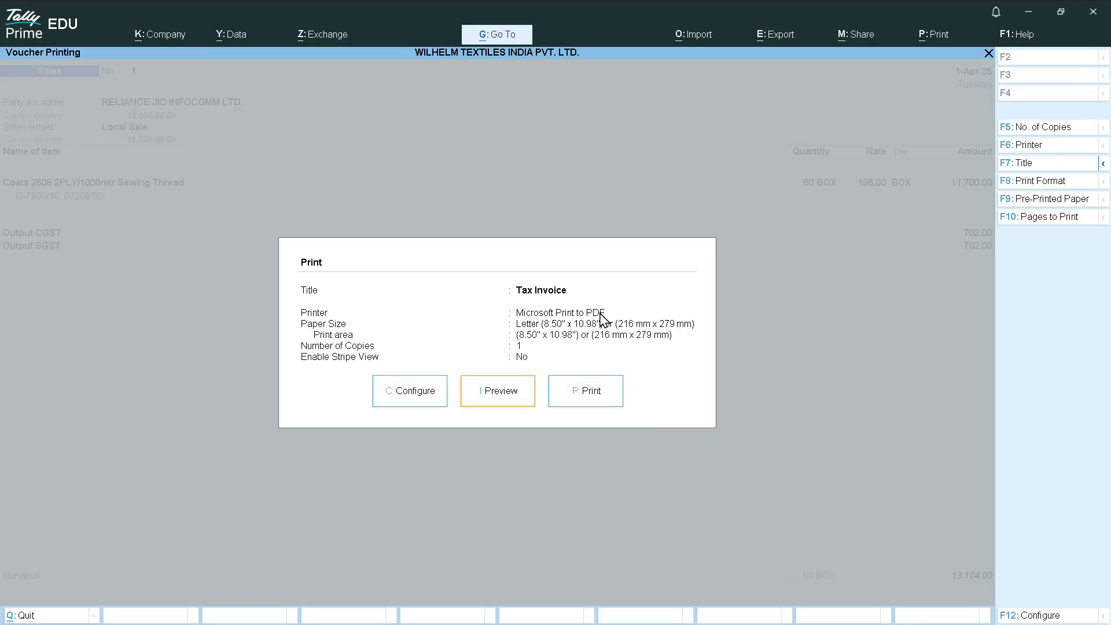
key("Return")
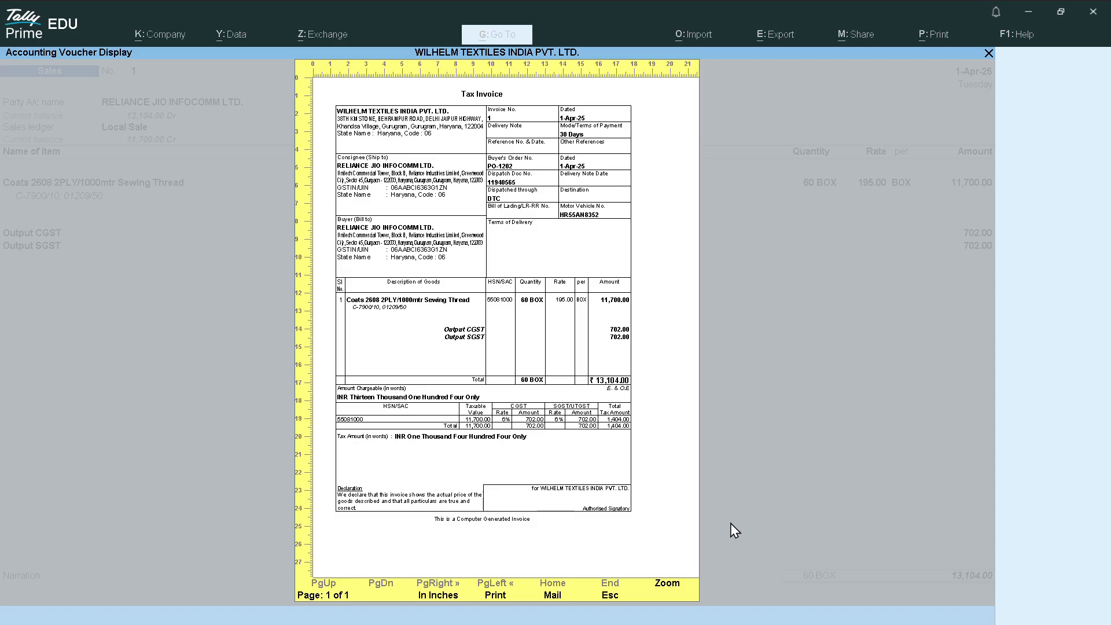
Zoom the Tax Invoice preview to full width and scroll through the whole invoice
left_click(668, 587)
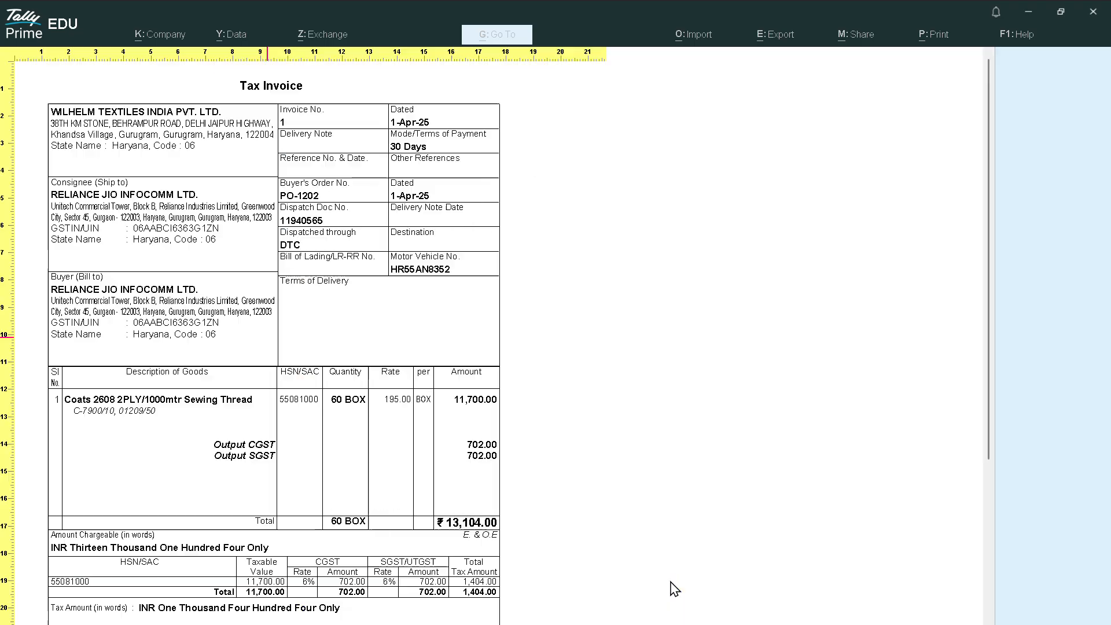
scroll(216, 541, "down", 5)
scroll(216, 474, "down", 2)
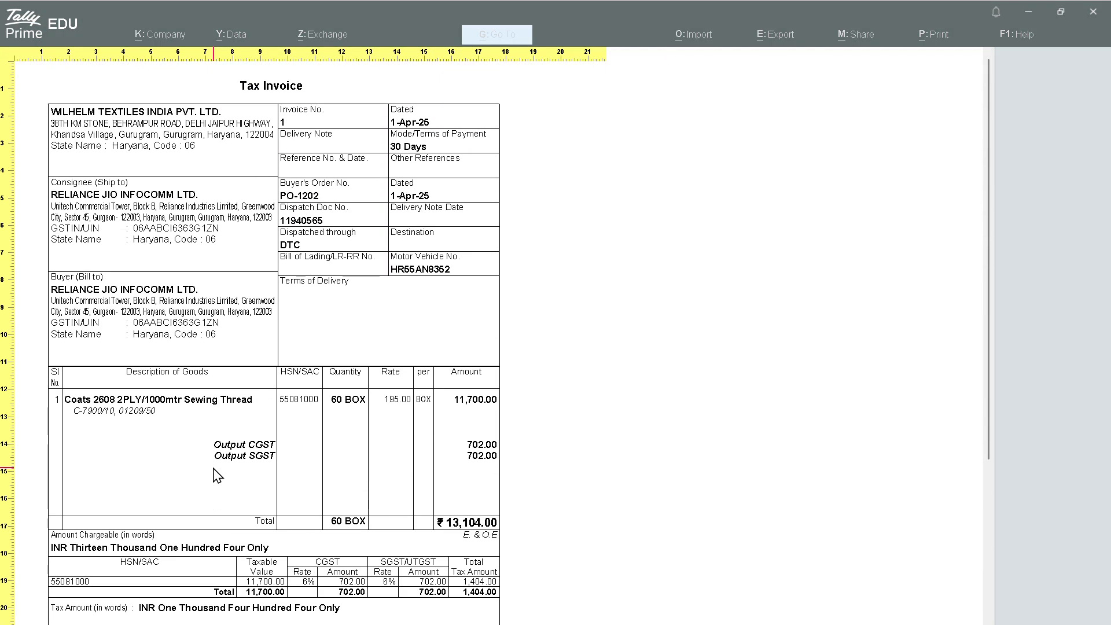
scroll(216, 474, "down", 3)
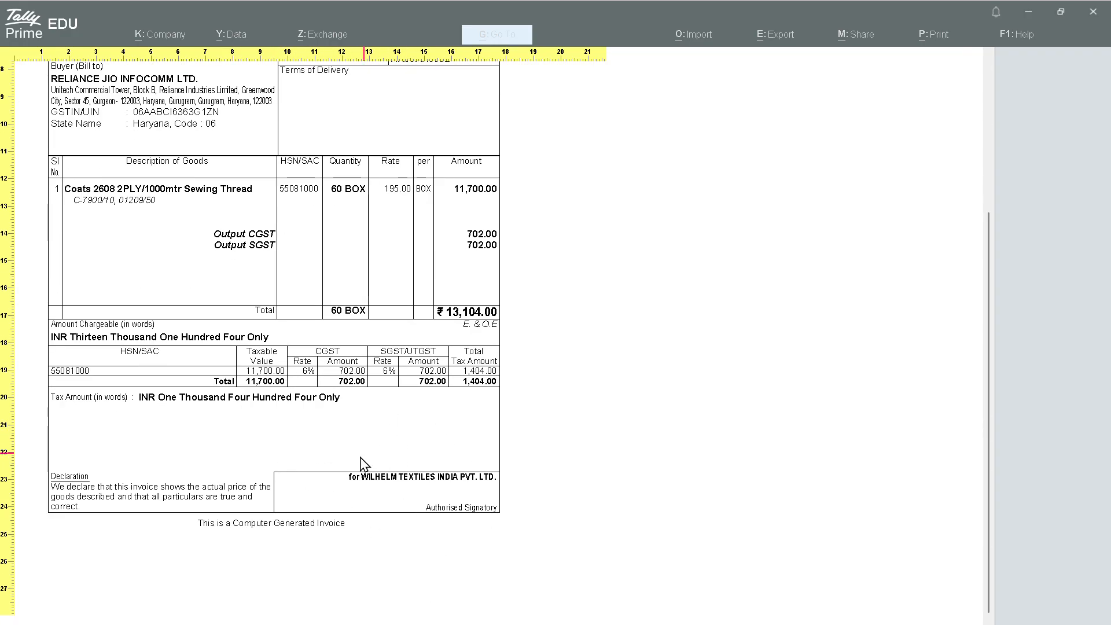
scroll(372, 470, "up", 3)
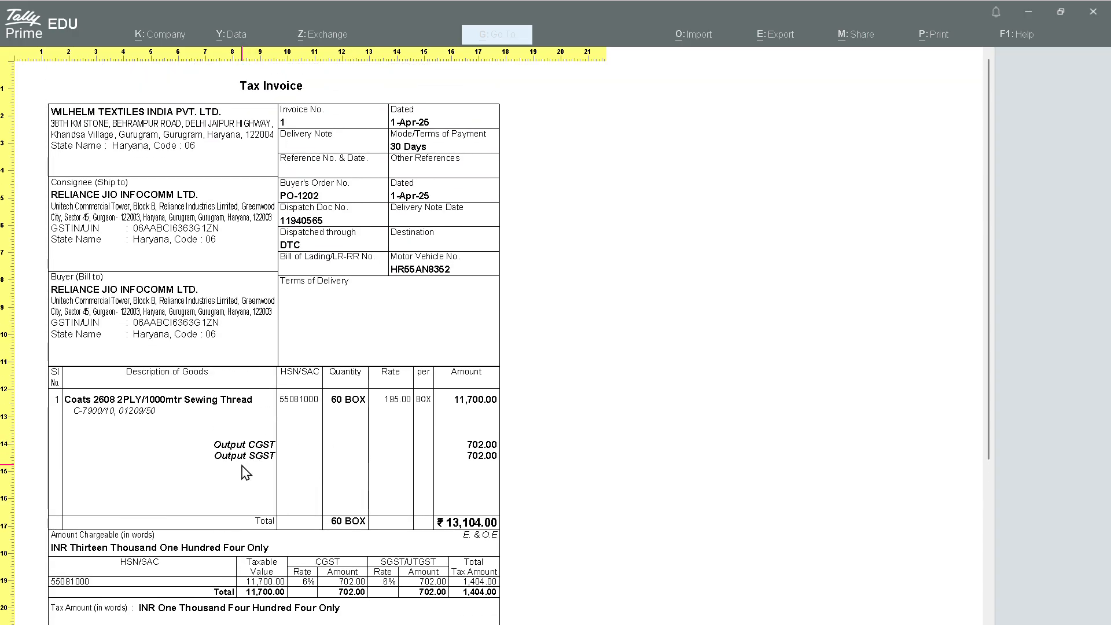
scroll(245, 473, "down", 3)
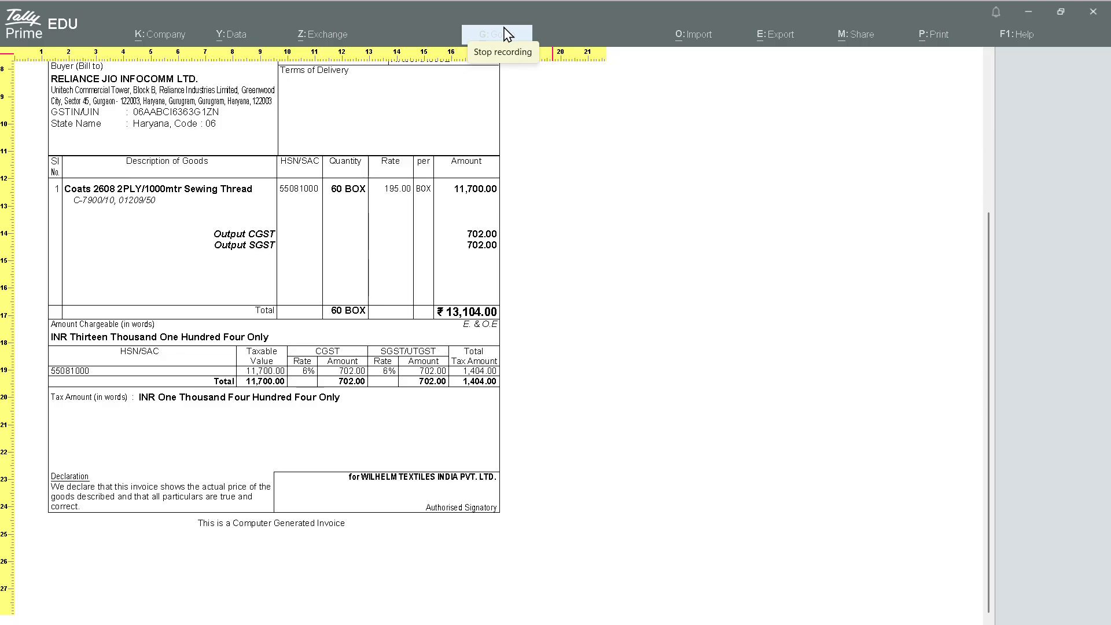
Close the preview back to Gateway of Tally, declining to quit
key("Escape")
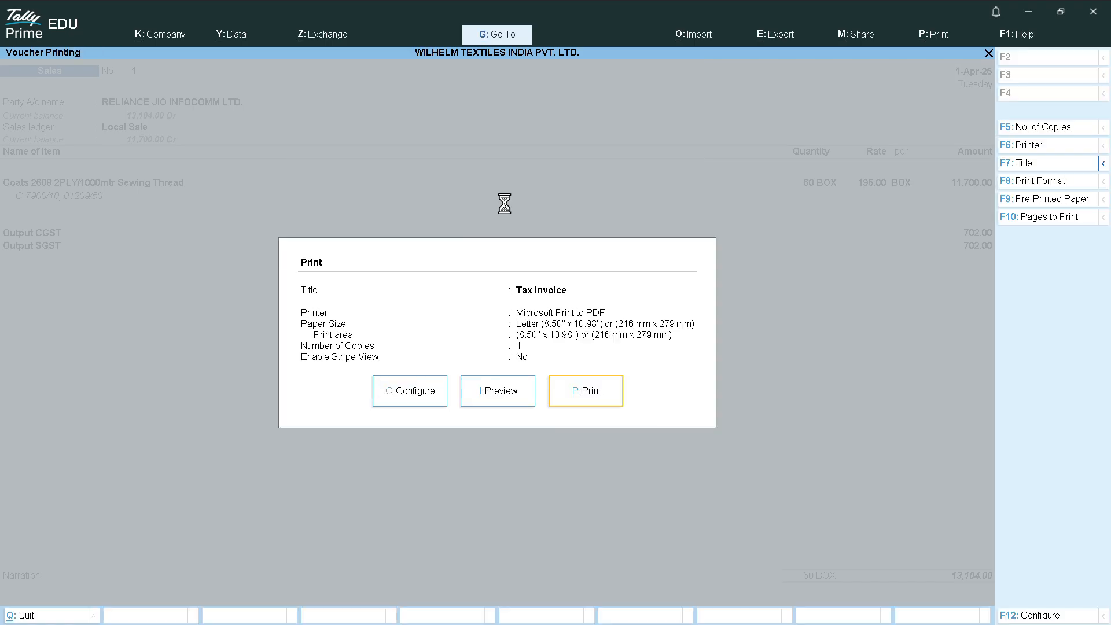
key("Escape")
key("Escape")
key("Escape")
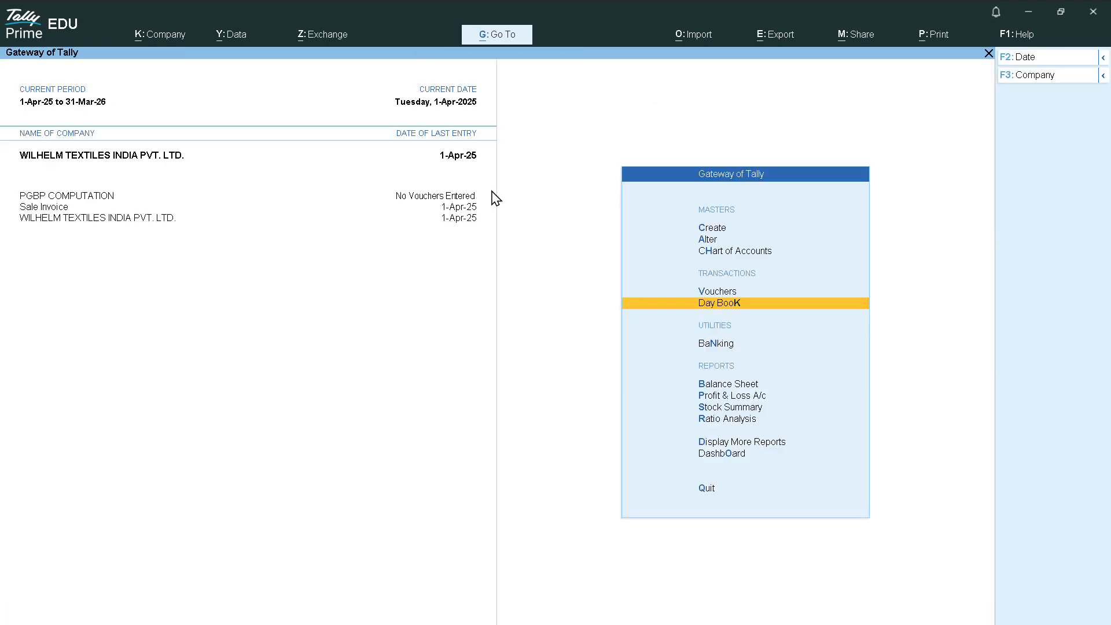
key("Escape")
key("Escape")
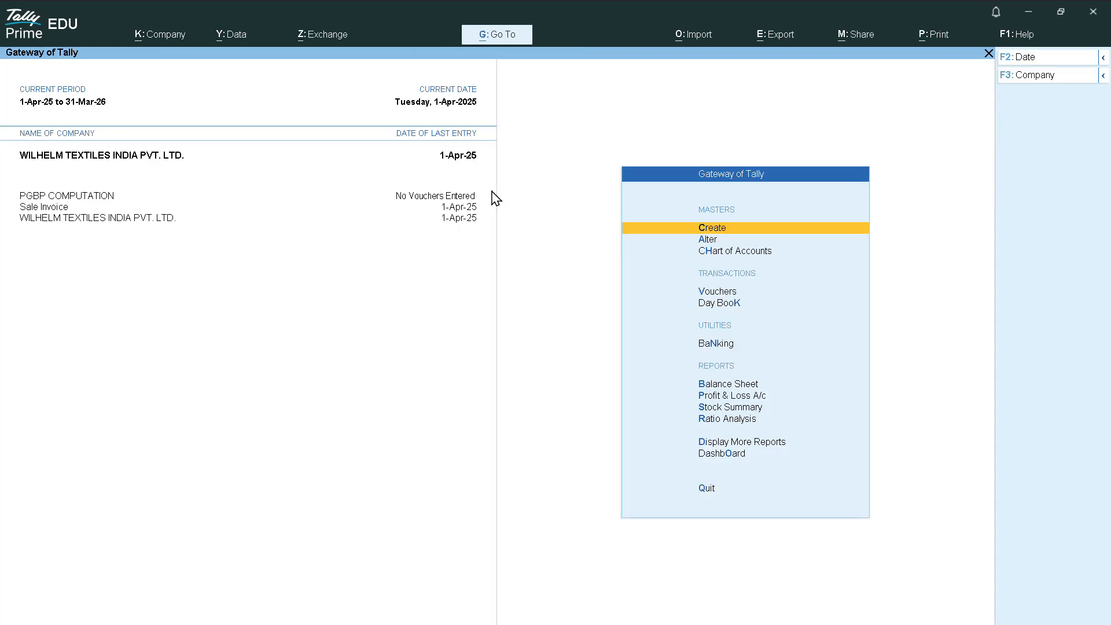